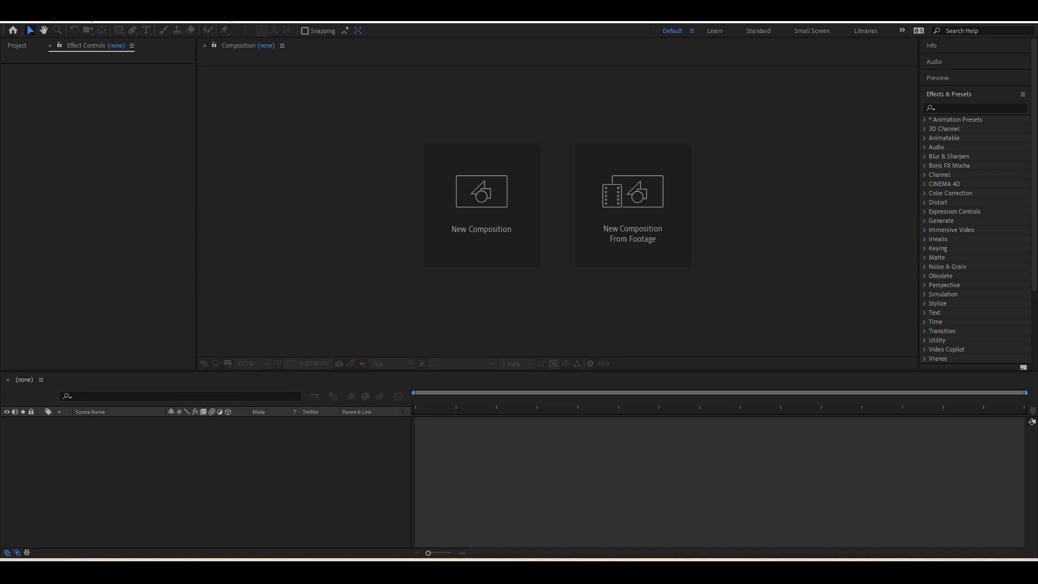
# - Import the drone clips, build a comp from the 3840×2160 coastline footage, and pick Clone Stamp
pyautogui.hotkey('ctrl', '0')
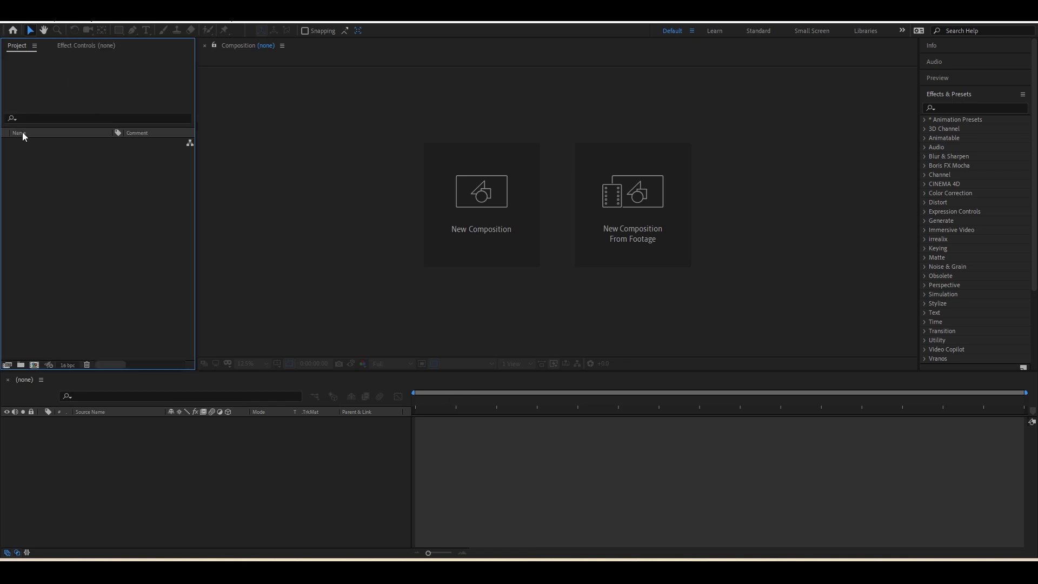
pyautogui.doubleClick(123, 229)
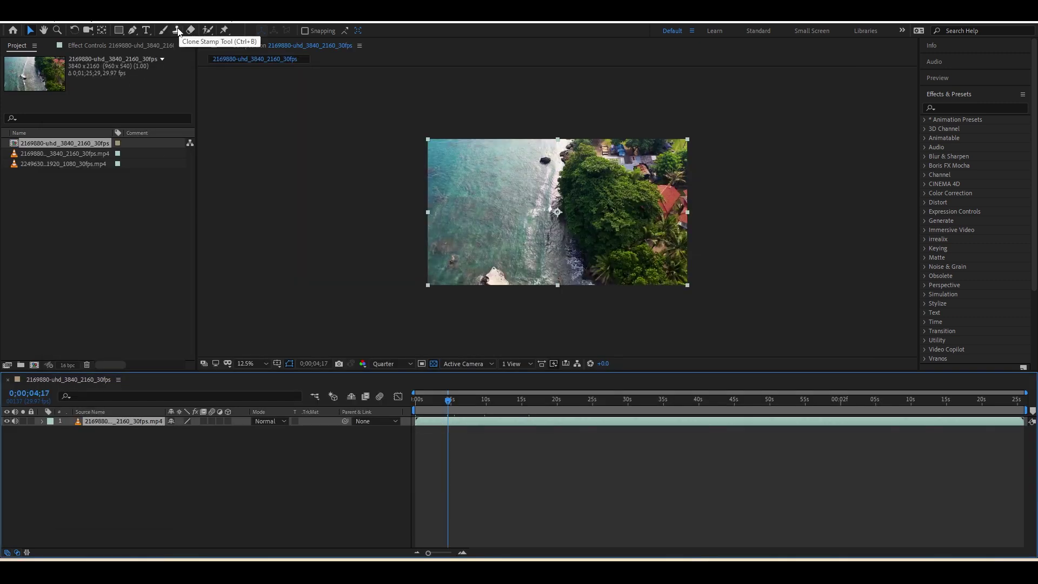
pyautogui.click(457, 403)
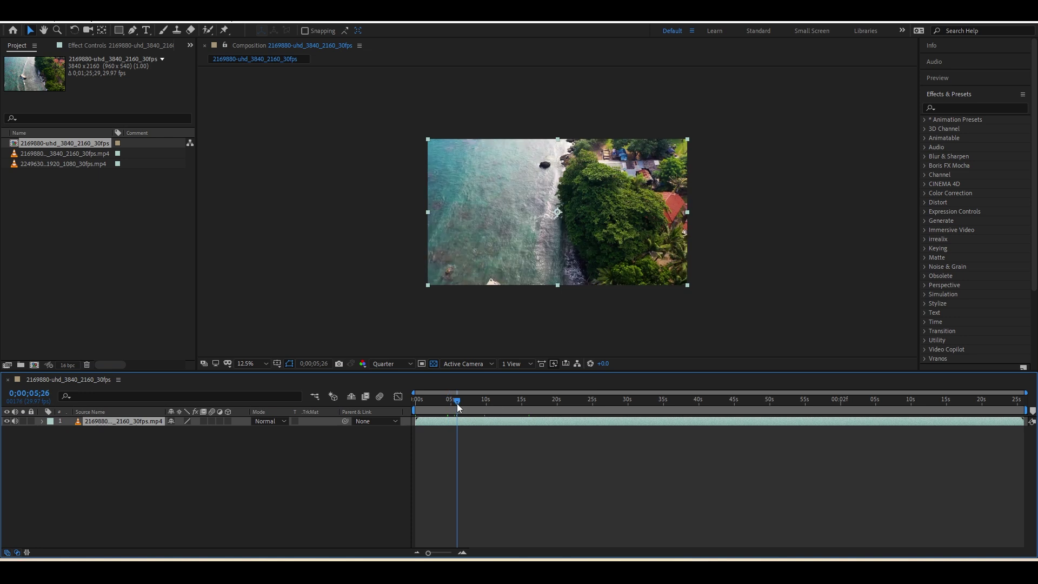
pyautogui.press('space')
pyautogui.hotkey('ctrl', 'b')
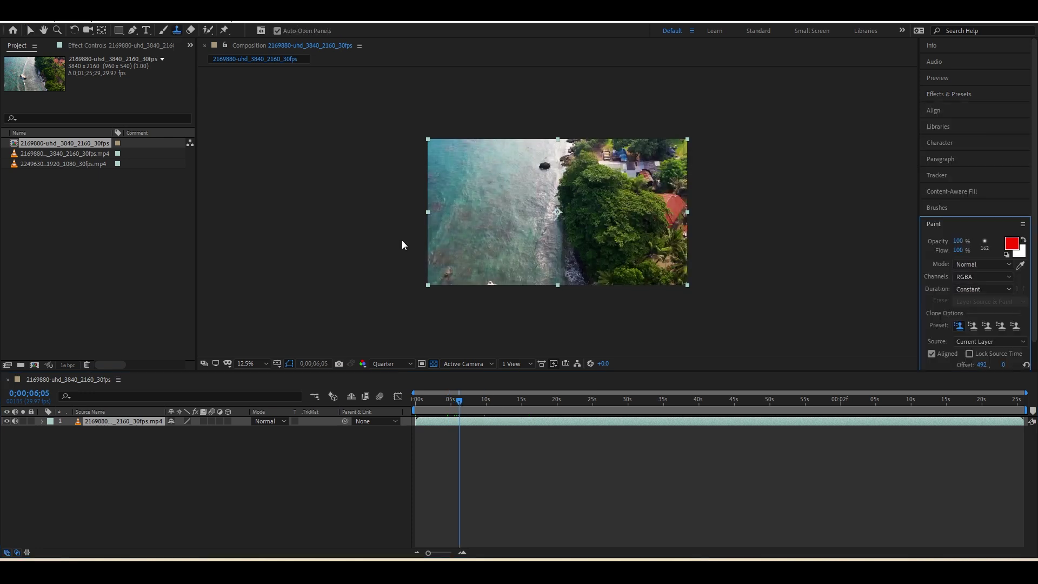
pyautogui.click(490, 417)
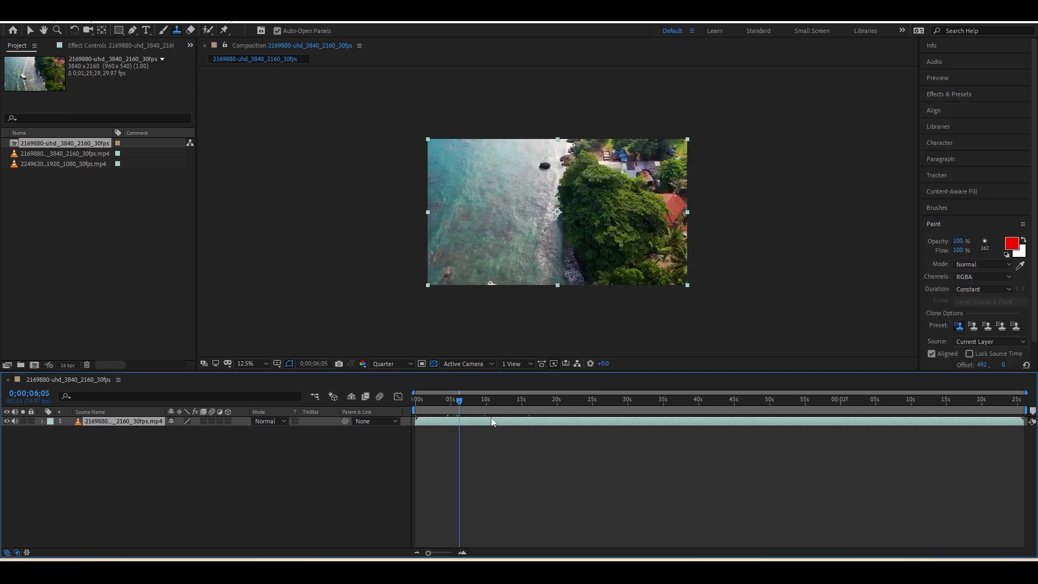
# - In the coastline layer, sample the dark rock and stamp a copy of it into the water
pyautogui.doubleClick(87, 420)
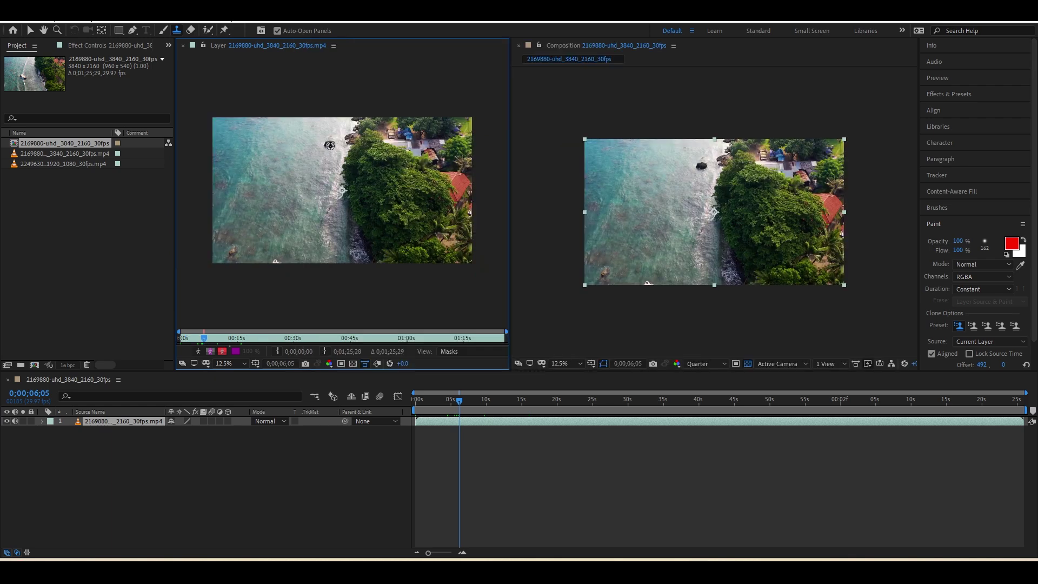
pyautogui.keyDown('alt'); pyautogui.click(328, 142); pyautogui.keyUp('alt')
pyautogui.click(295, 143)
# - Preview and scrub the coastline clip to check the cloned rock
pyautogui.press('space')
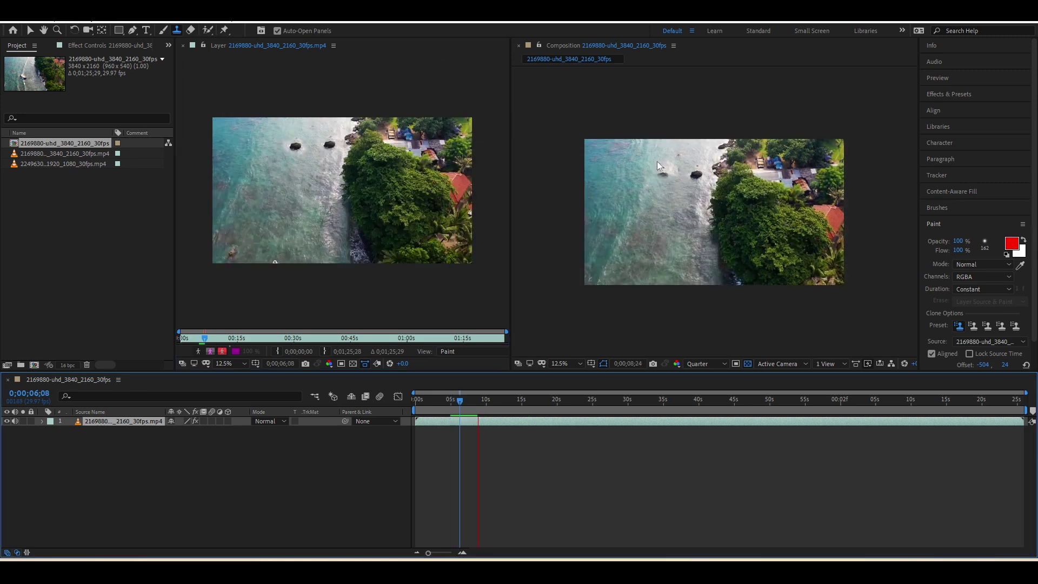
pyautogui.click(689, 203)
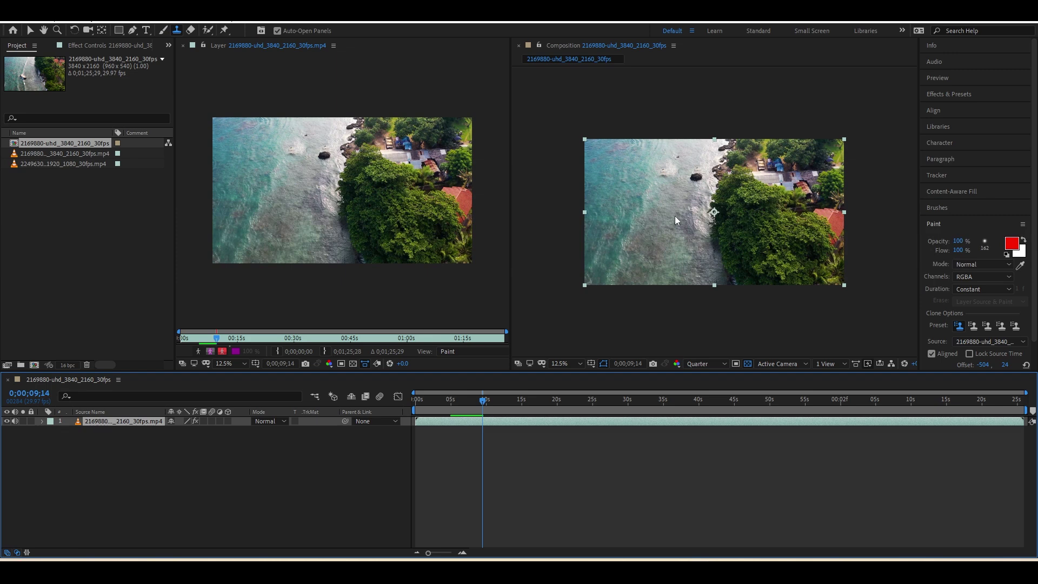
pyautogui.moveTo(467, 403); pyautogui.dragTo(451, 403)
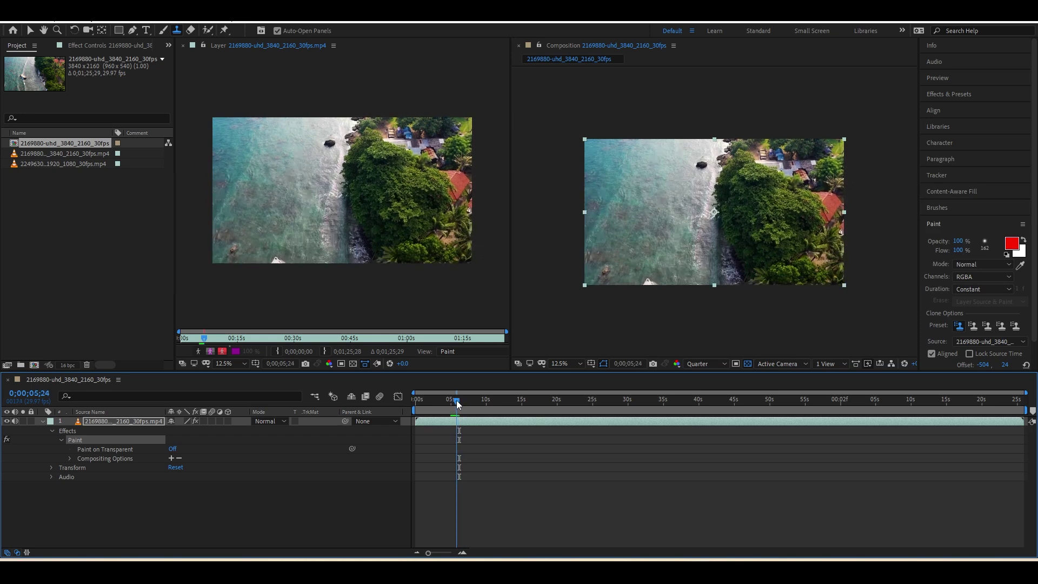
pyautogui.keyDown('alt'); pyautogui.click(329, 141); pyautogui.keyUp('alt')
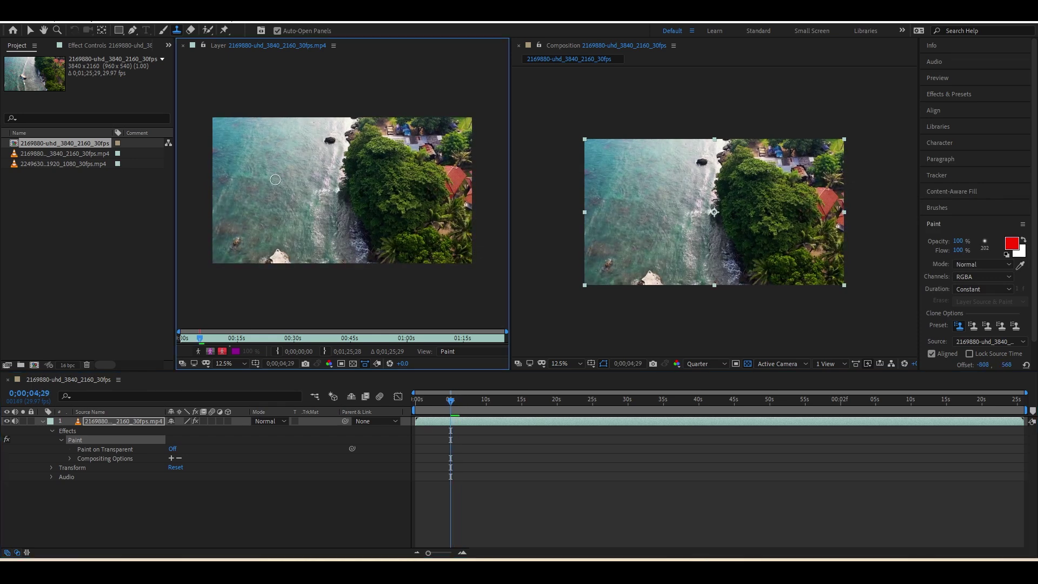
pyautogui.moveTo(289, 136)
pyautogui.mouseDown()
pyautogui.moveTo(278, 182)
pyautogui.moveTo(278, 141)
pyautogui.mouseUp()
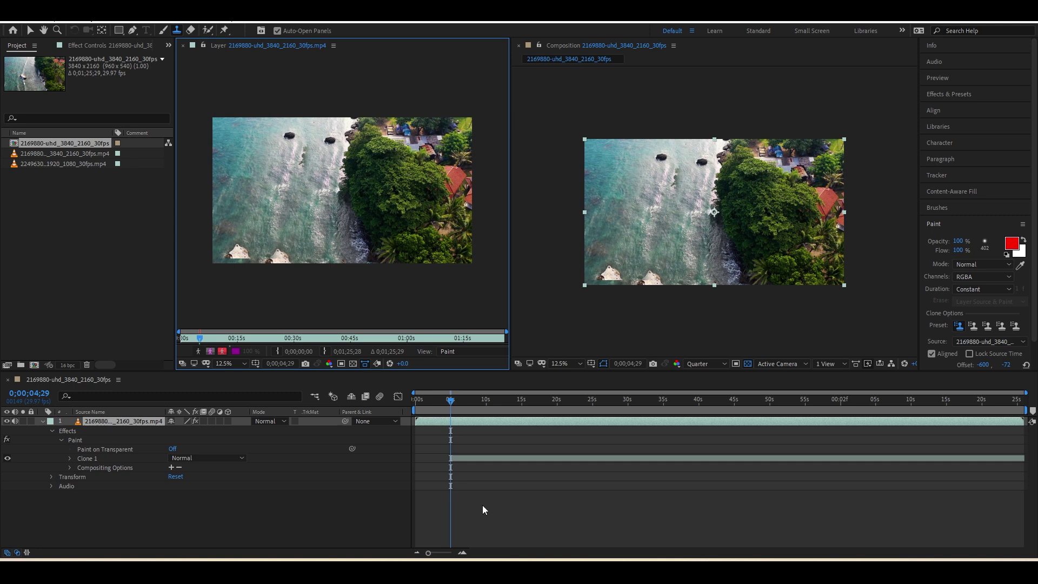
pyautogui.click(533, 458)
pyautogui.press('Delete')
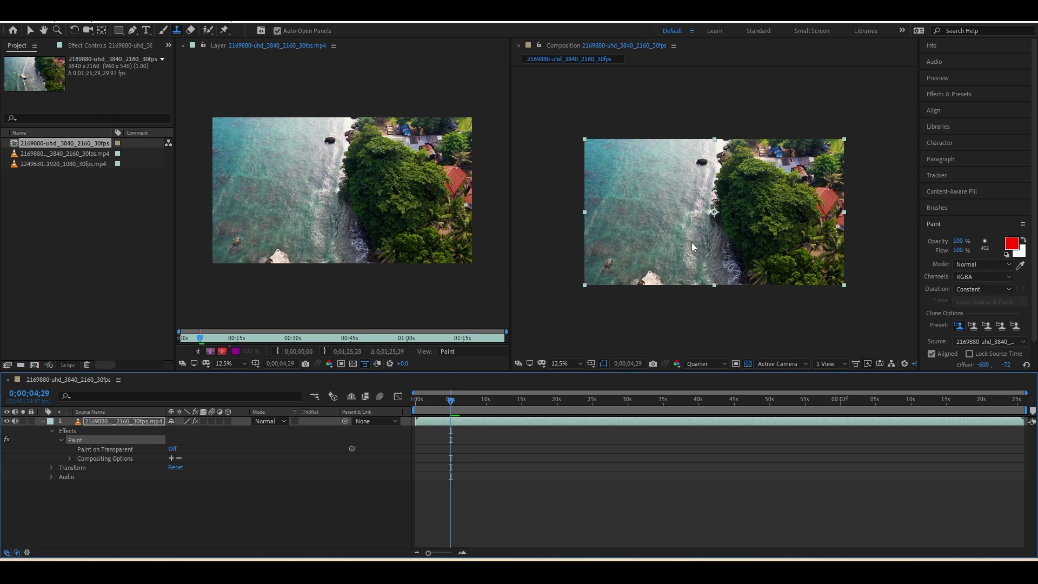
pyautogui.keyDown('alt'); pyautogui.click(329, 142); pyautogui.keyUp('alt')
pyautogui.moveTo(287, 144); pyautogui.dragTo(290, 142)
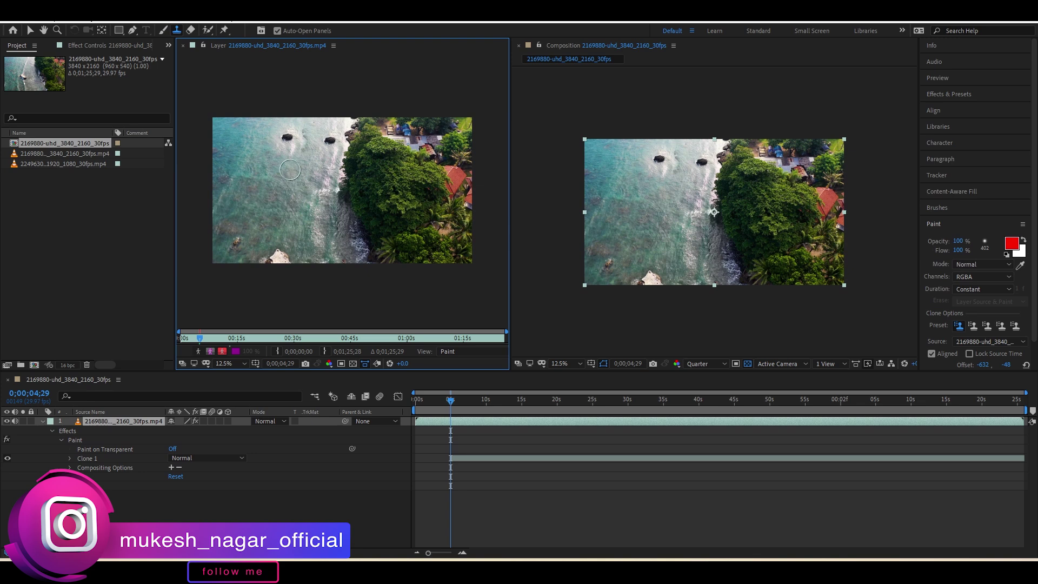
pyautogui.moveTo(289, 143); pyautogui.dragTo(275, 262)
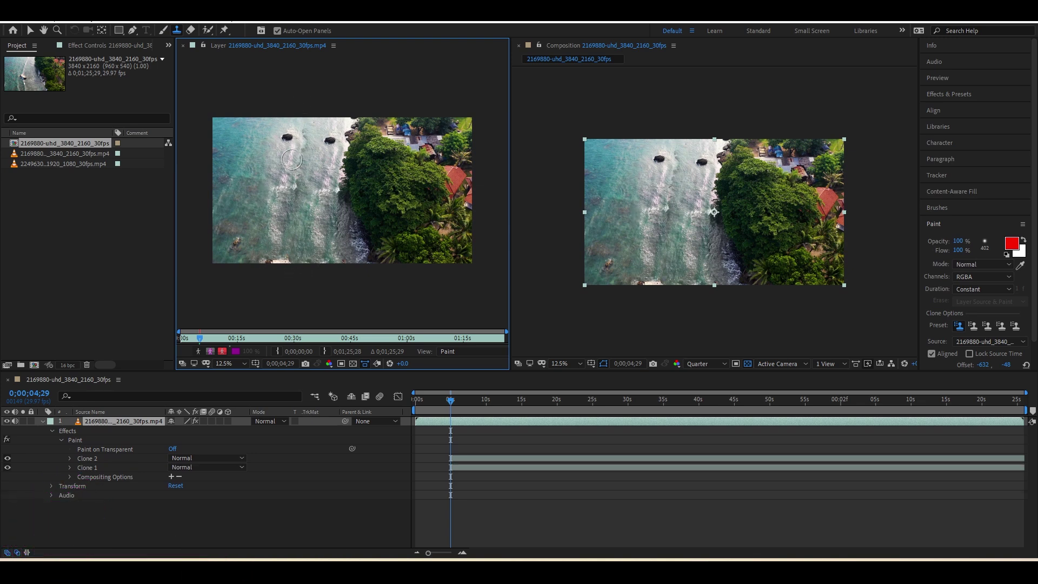
pyautogui.hotkey('ctrl', 'z')
pyautogui.hotkey('ctrl', 'z')
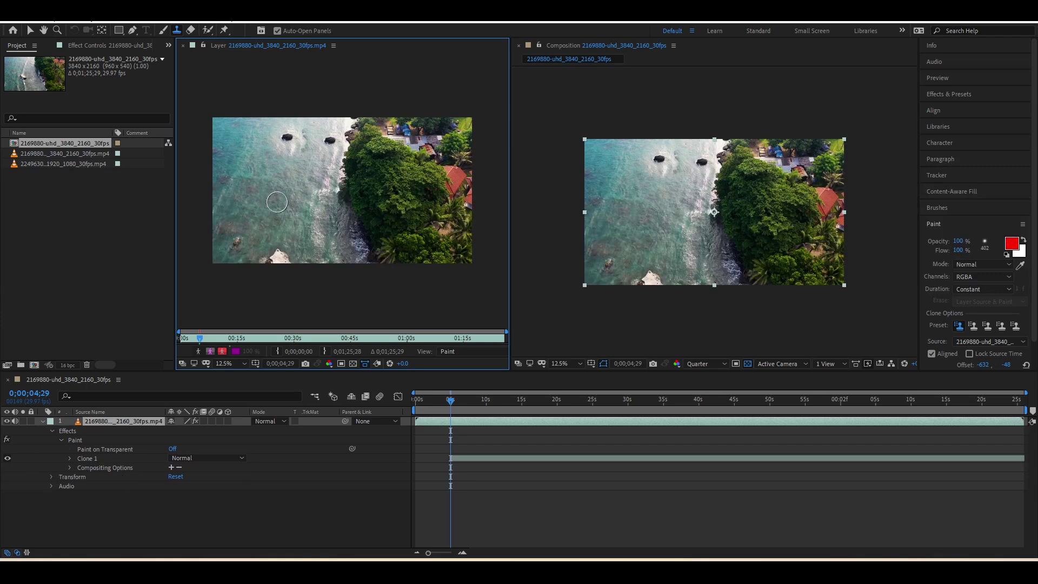
pyautogui.moveTo(450, 400); pyautogui.dragTo(511, 404)
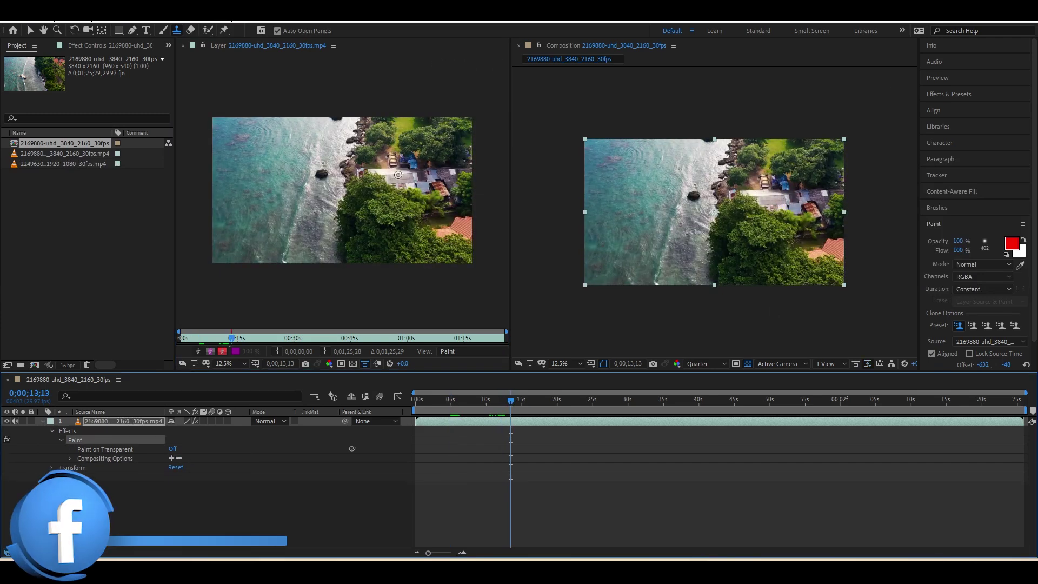
# - Clone a patch of shore into the water and scrub forward to check it
pyautogui.moveTo(273, 165); pyautogui.dragTo(256, 158)
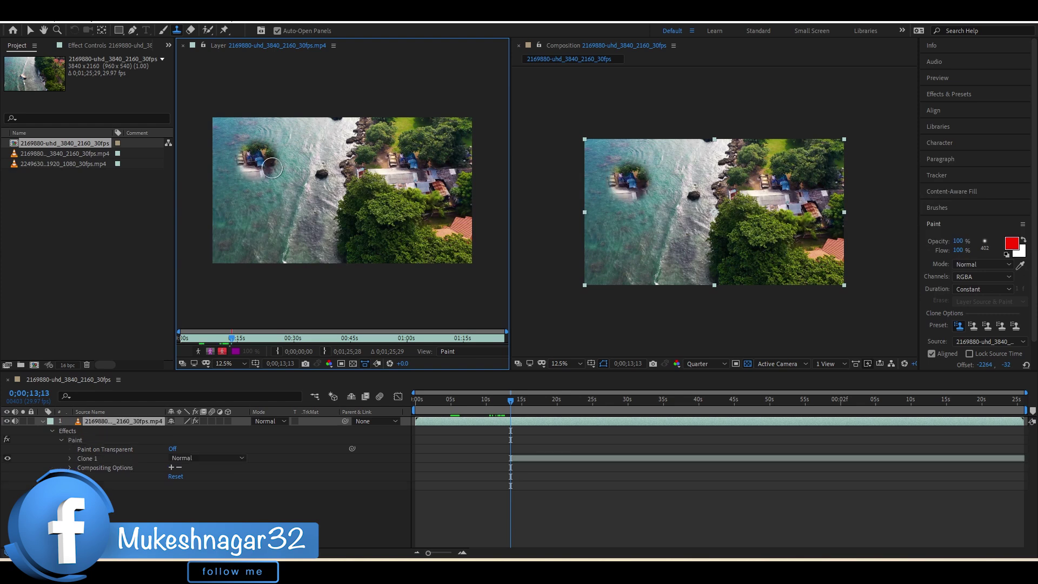
pyautogui.moveTo(510, 389); pyautogui.dragTo(529, 394)
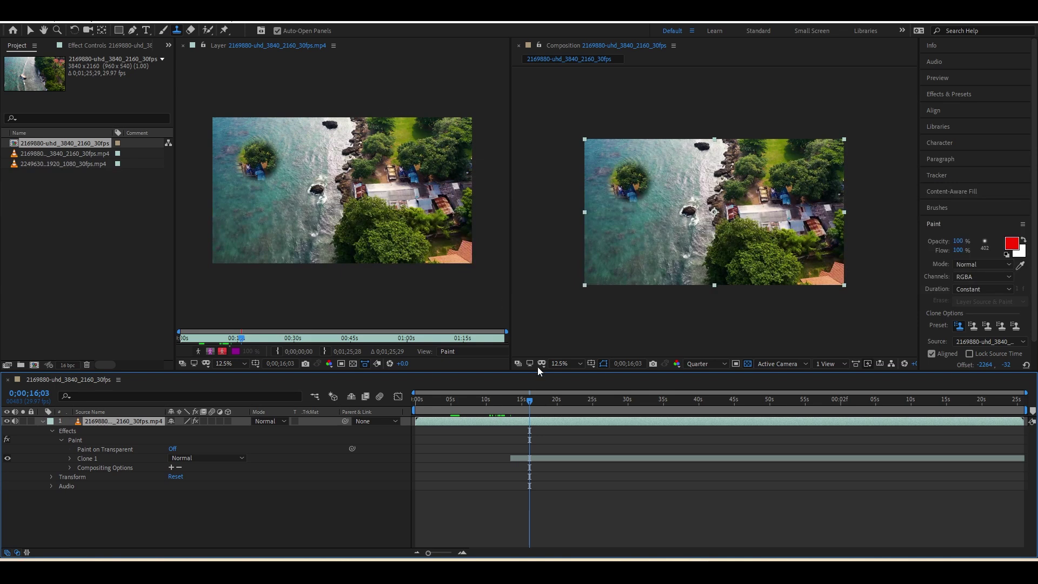
pyautogui.moveTo(529, 406); pyautogui.dragTo(724, 411)
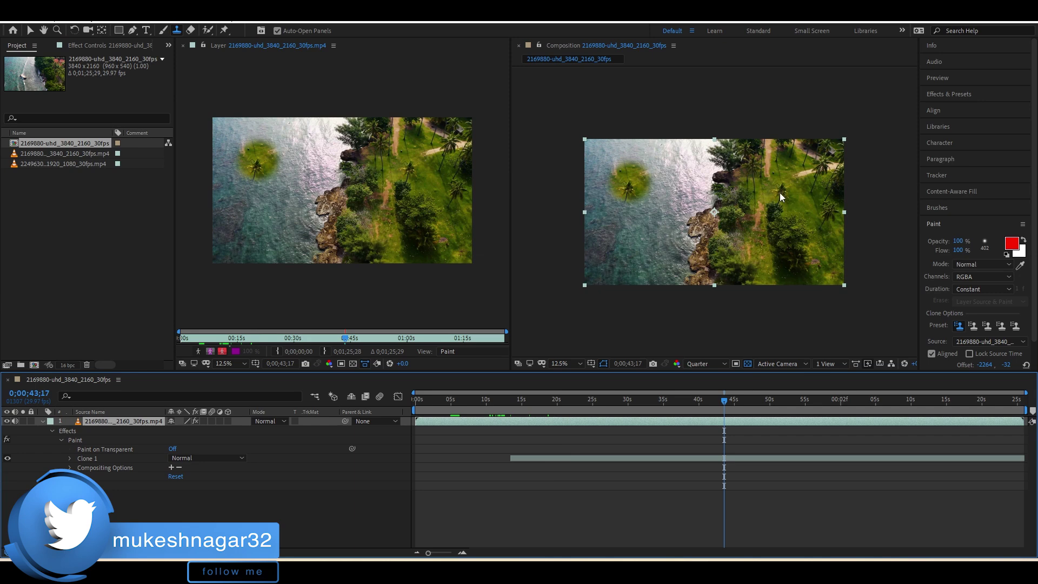
# - Return to about 16 seconds, remove the shore patch, and import the 3120488-hd_1920_1080_24fps boat clip
pyautogui.moveTo(515, 407); pyautogui.dragTo(532, 406)
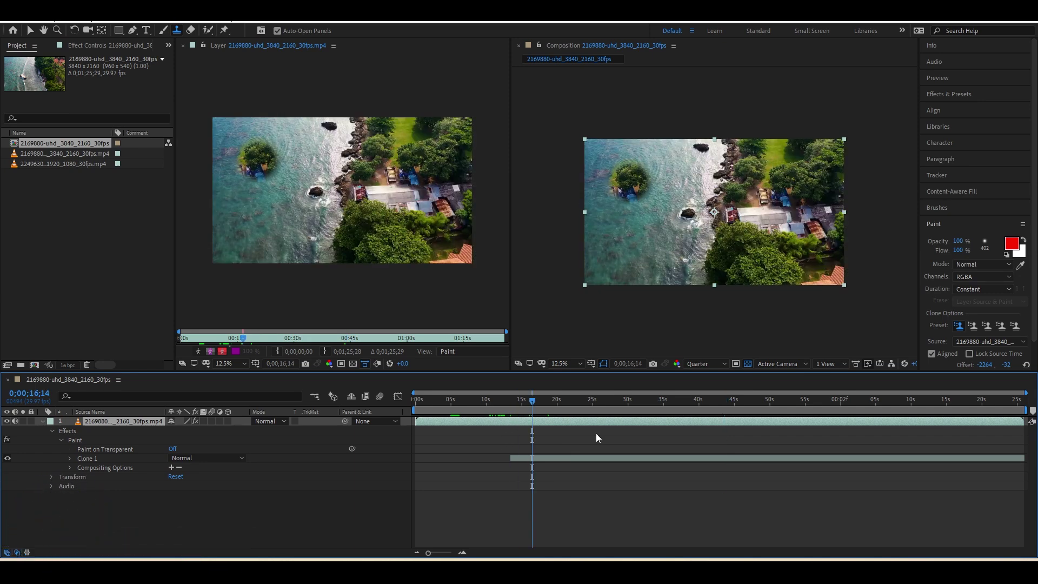
pyautogui.hotkey('ctrl', 'z')
pyautogui.doubleClick(66, 239)
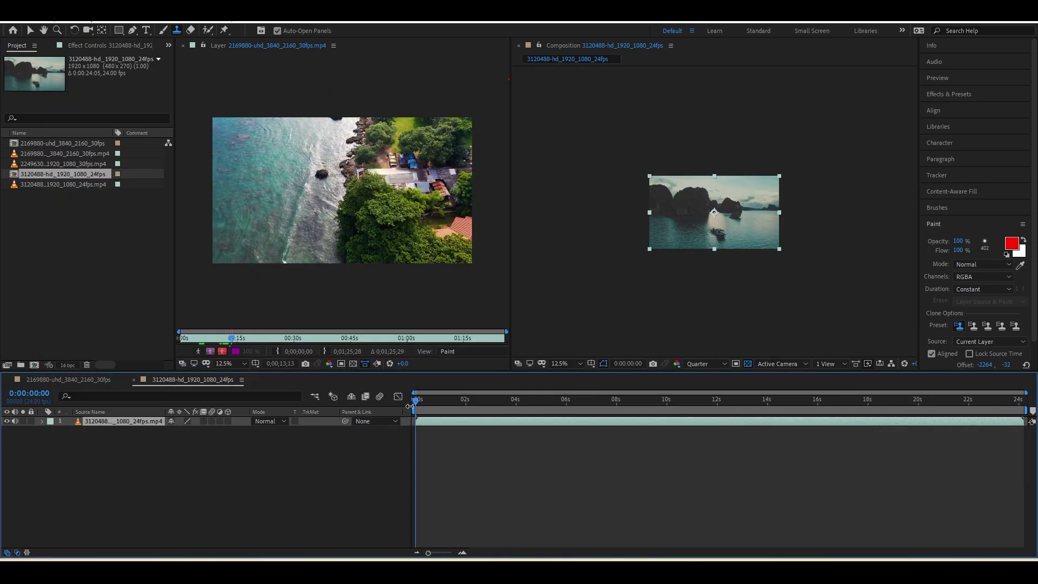
# - Open the bay clip's layer, sample the boat, and paint a second boat beside it
pyautogui.moveTo(417, 400)
pyautogui.mouseDown()
pyautogui.moveTo(474, 417)
pyautogui.moveTo(601, 407)
pyautogui.mouseUp()
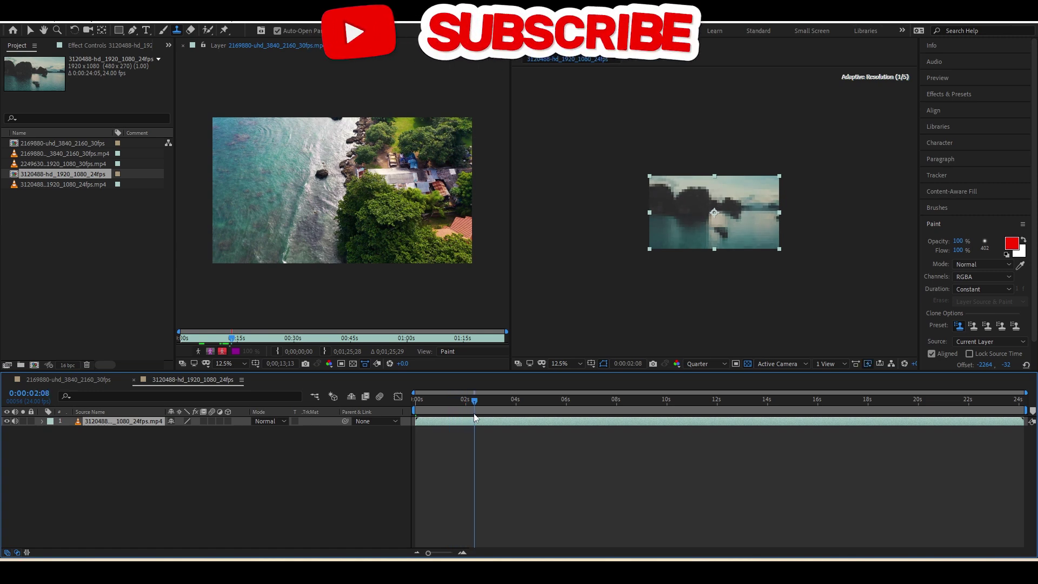
pyautogui.doubleClick(505, 421)
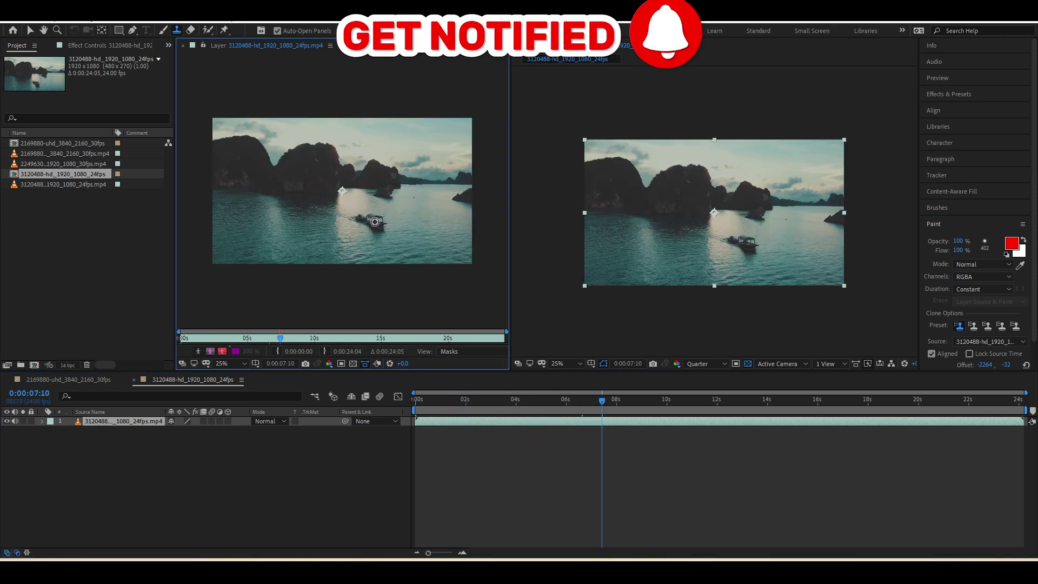
pyautogui.keyDown('alt'); pyautogui.click(375, 222); pyautogui.keyUp('alt')
pyautogui.moveTo(287, 220)
pyautogui.mouseDown()
pyautogui.moveTo(264, 217)
pyautogui.moveTo(274, 241)
pyautogui.mouseUp()
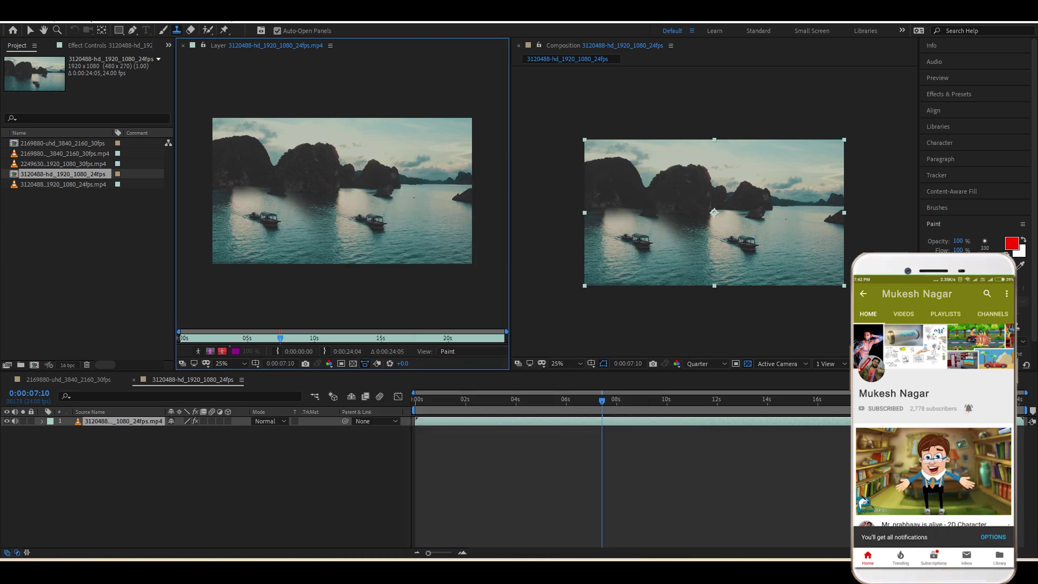
pyautogui.click(489, 234)
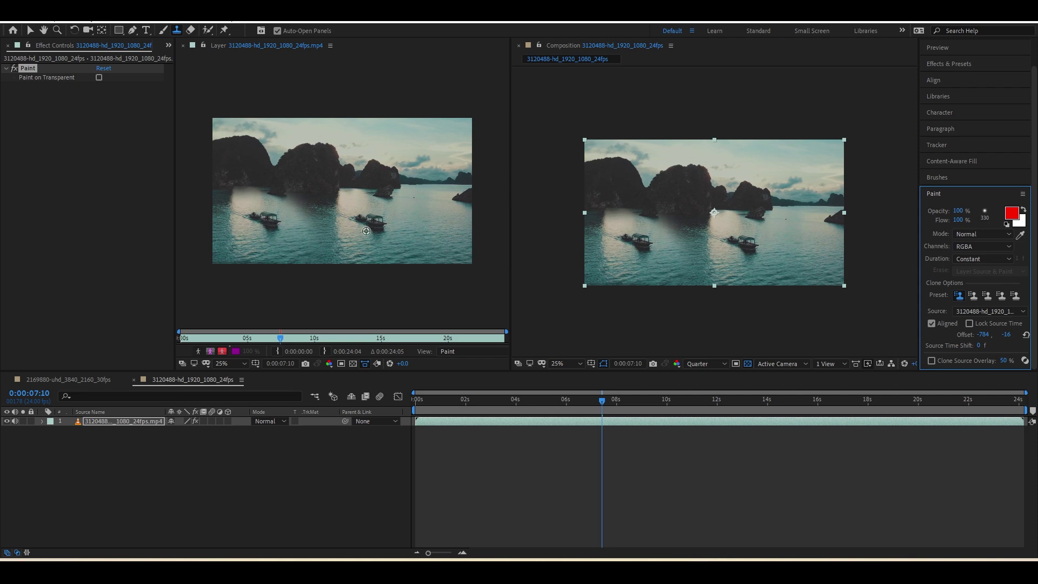
# - Preview the two-boat bay shot, then deselect the composition in the Project panel
pyautogui.click(601, 400)
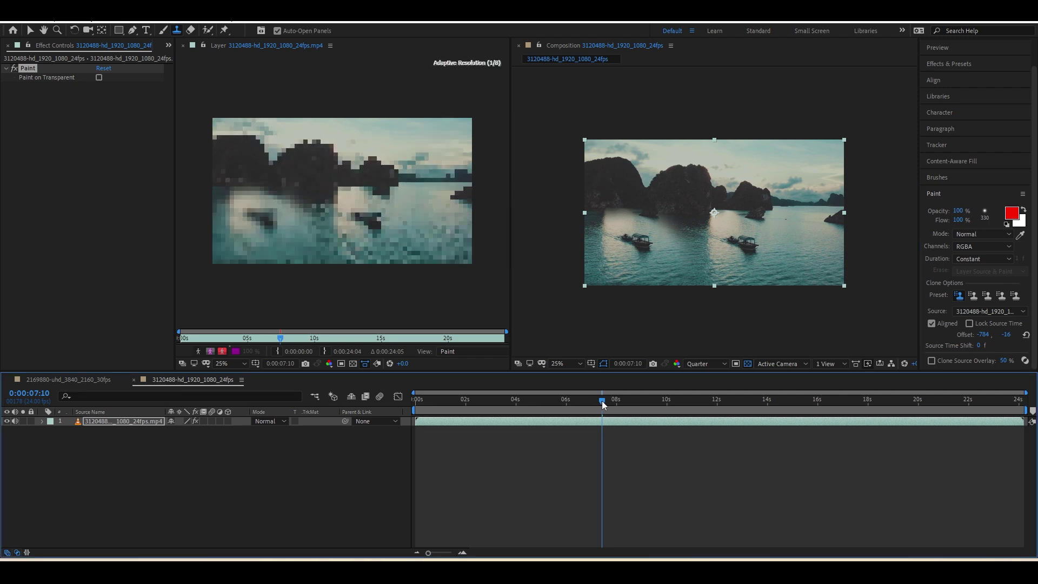
pyautogui.press('space')
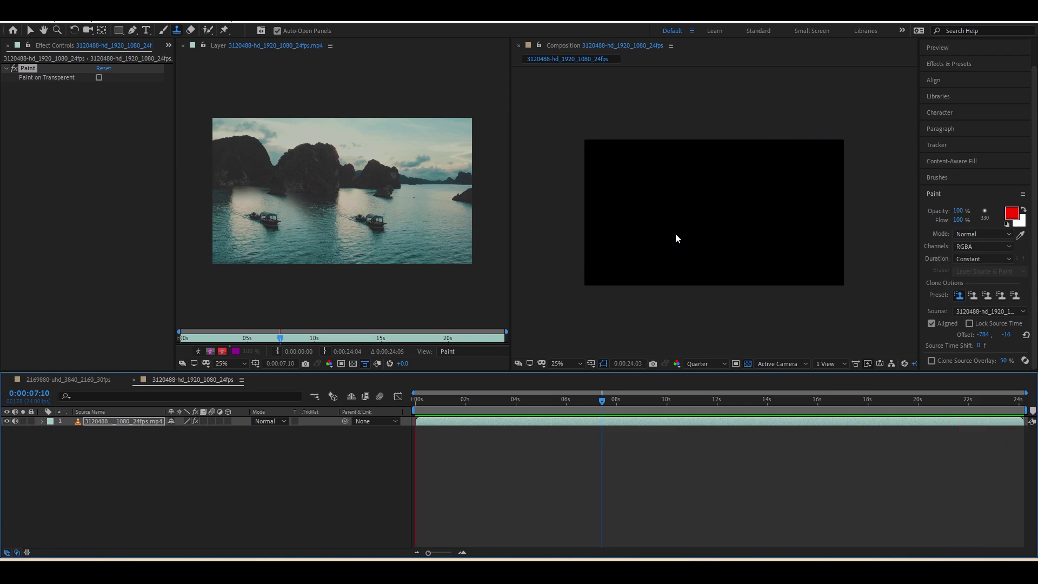
pyautogui.click(643, 244)
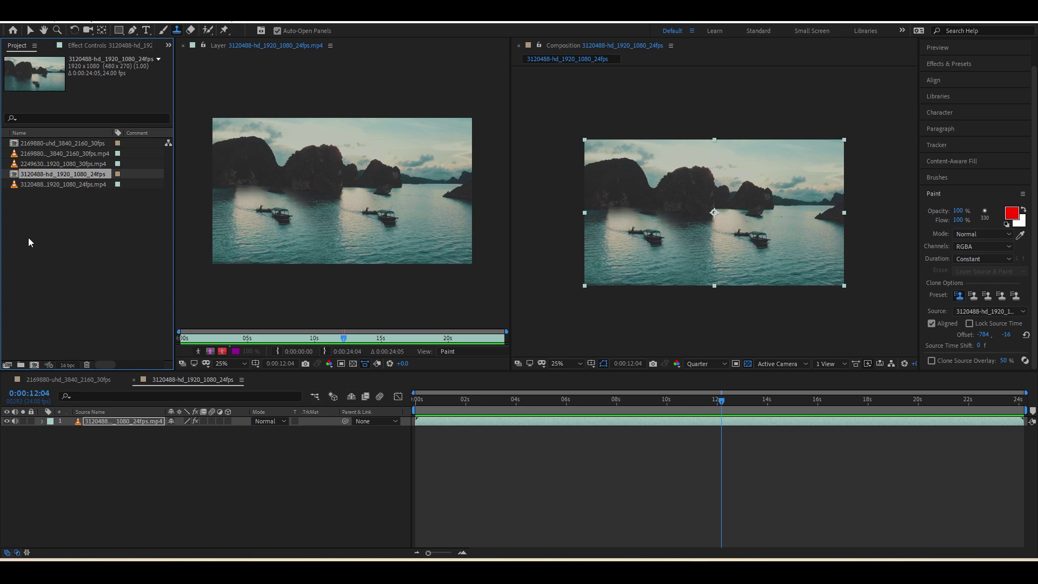
pyautogui.click(43, 206)
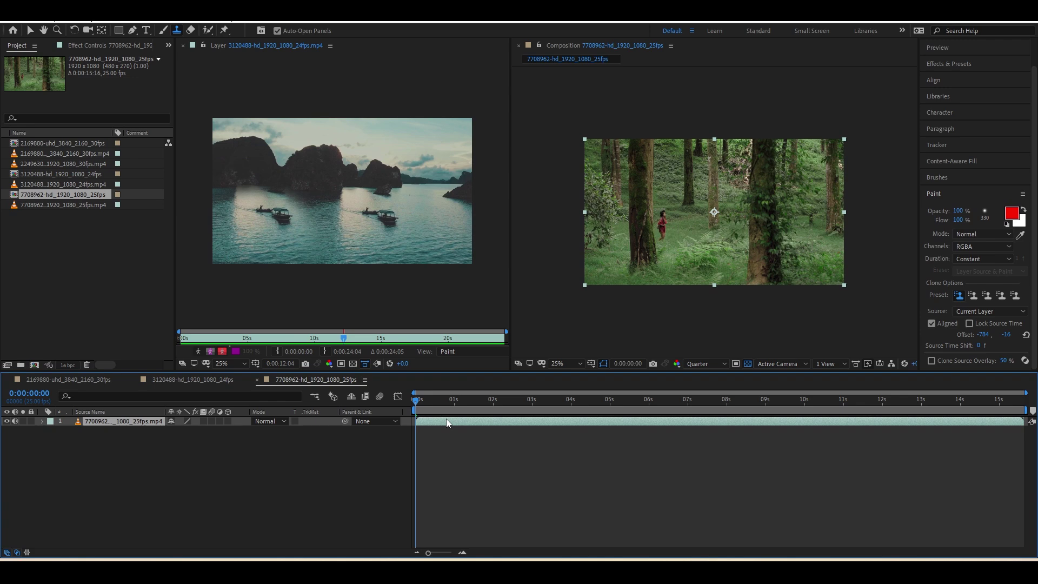
# - From the first frame of the forest layer, clone the girl to the right and paint over the tree trunk
pyautogui.doubleClick(446, 423)
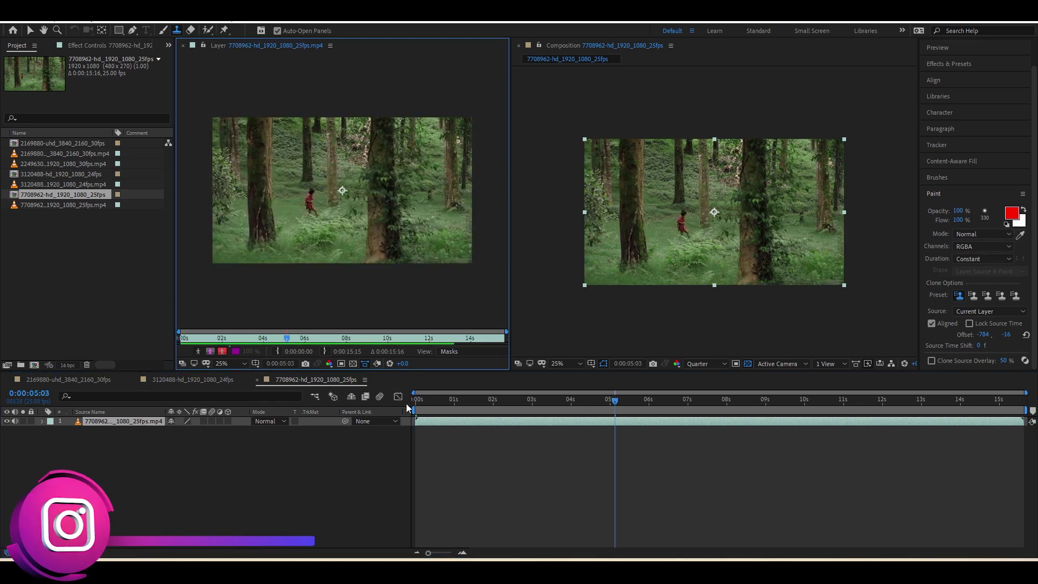
pyautogui.press('Home')
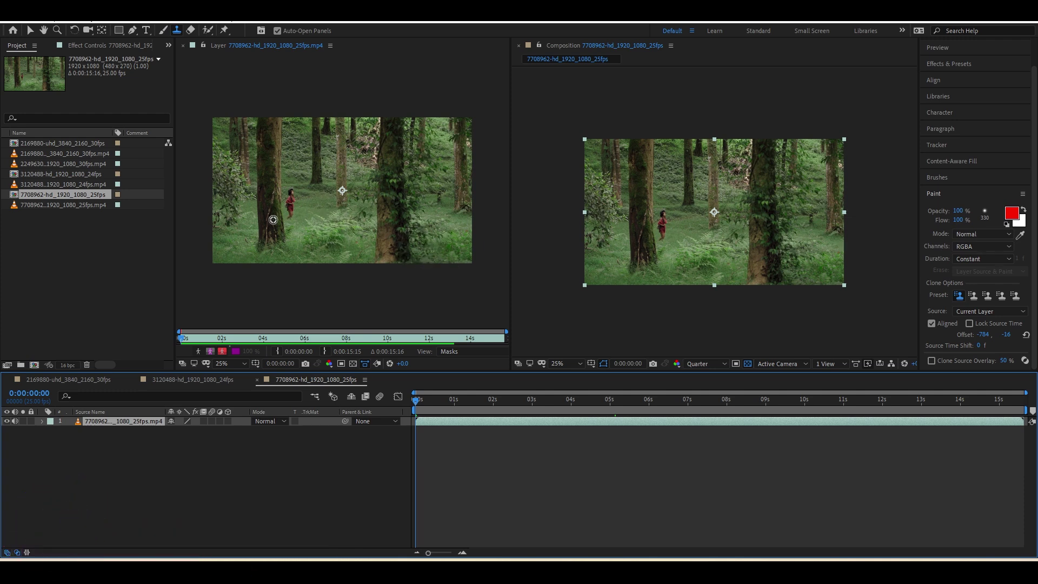
pyautogui.keyDown('alt'); pyautogui.click(291, 202); pyautogui.keyUp('alt')
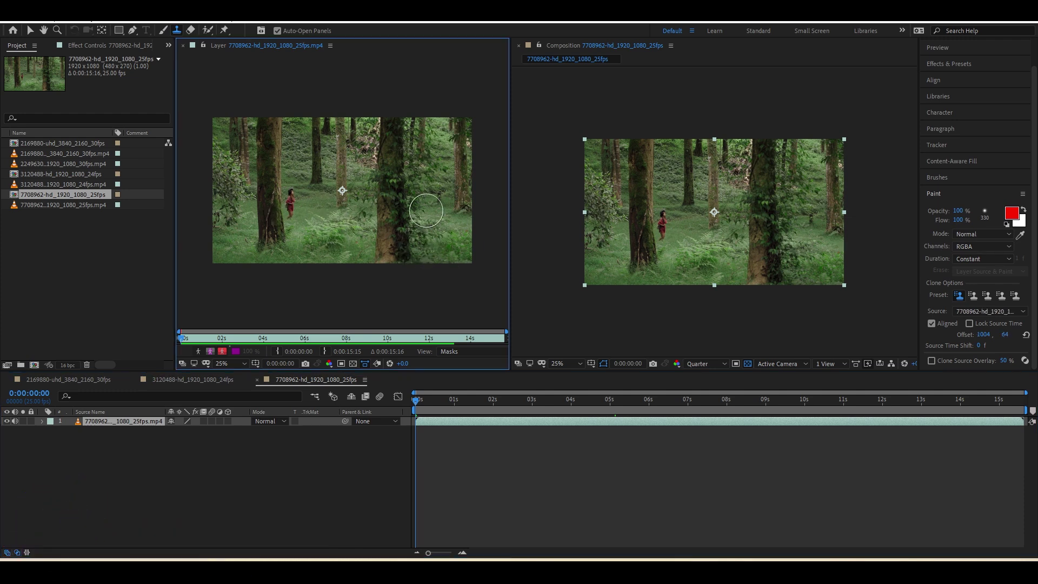
pyautogui.moveTo(426, 210); pyautogui.dragTo(423, 250)
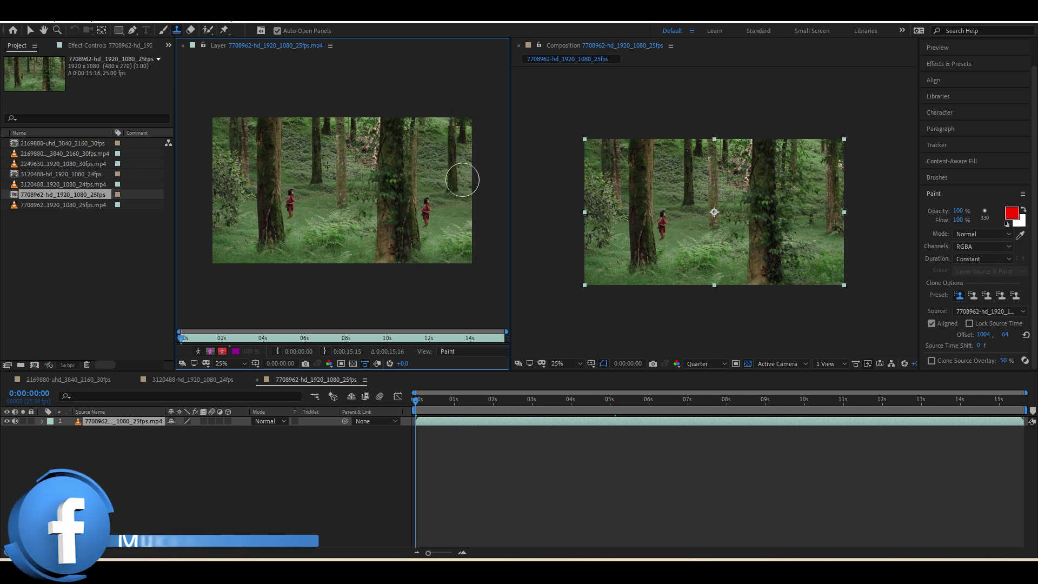
pyautogui.moveTo(413, 252); pyautogui.dragTo(394, 121)
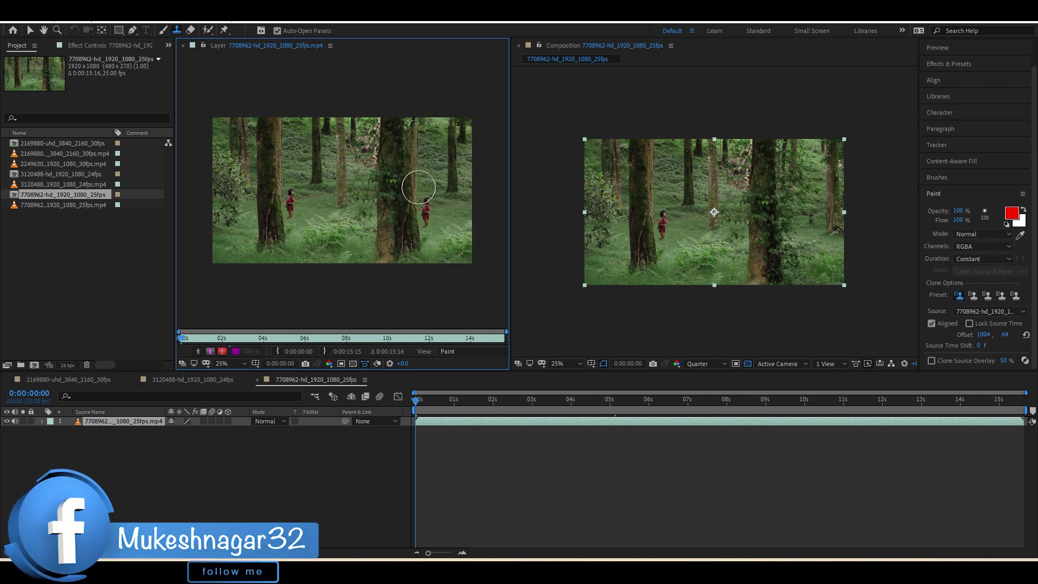
pyautogui.press('space')
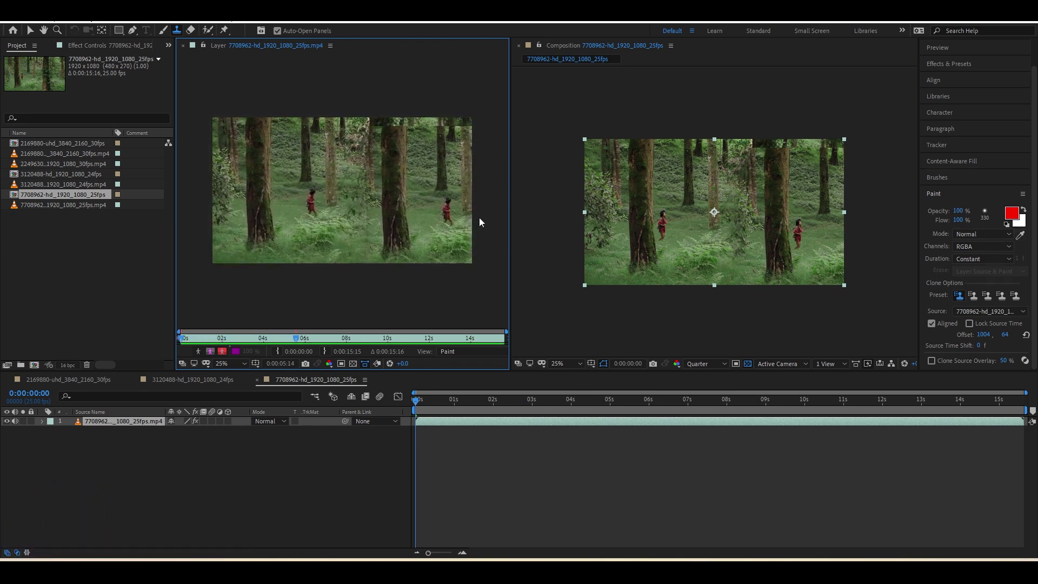
pyautogui.press('space')
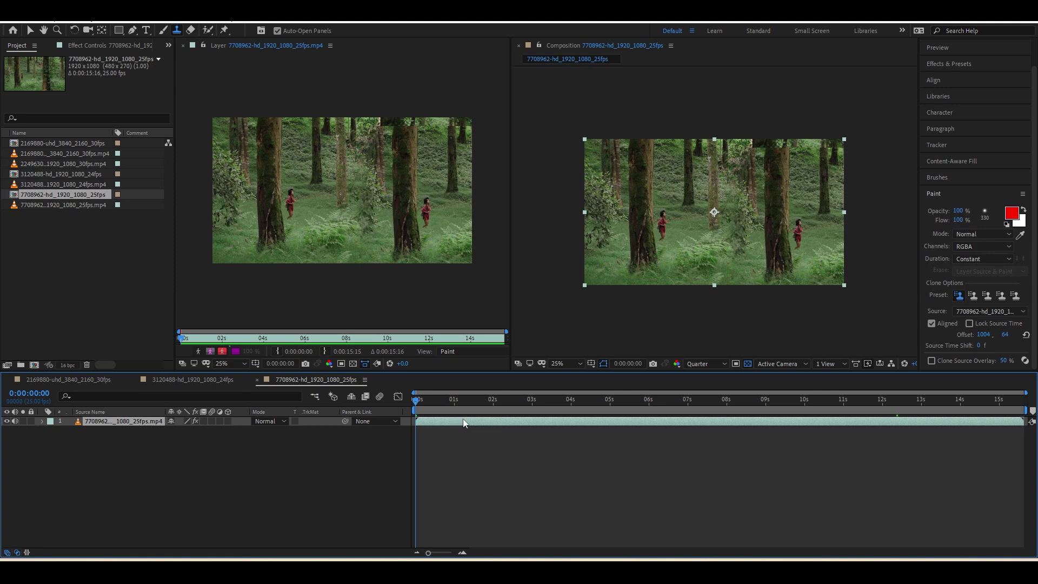
# - Erase patches over the left girl with the Eraser tool and scrub to check them
pyautogui.moveTo(436, 405); pyautogui.dragTo(376, 426)
pyautogui.click(190, 30)
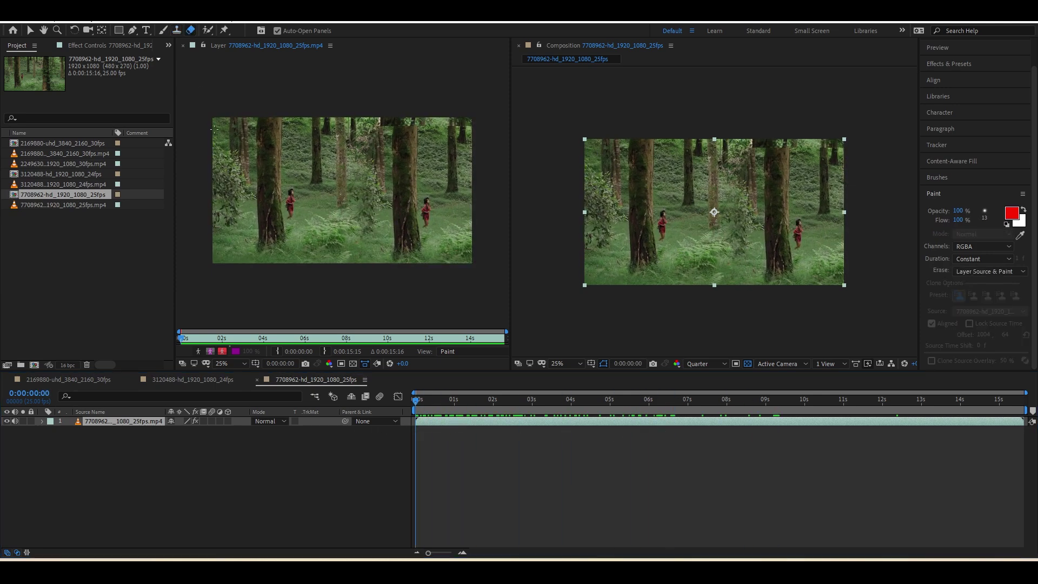
pyautogui.moveTo(291, 196); pyautogui.dragTo(294, 219)
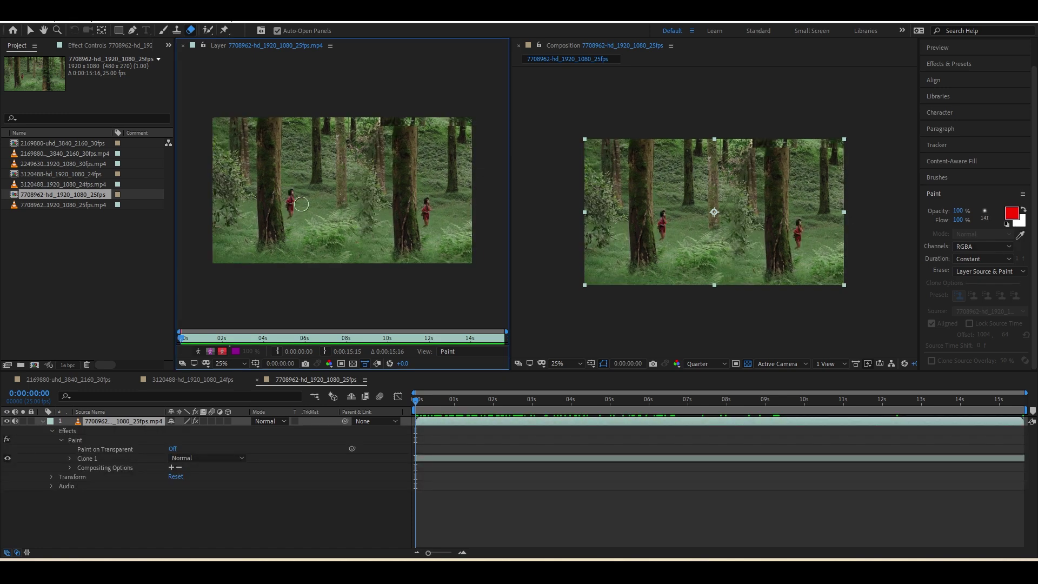
pyautogui.moveTo(301, 204); pyautogui.dragTo(292, 219)
pyautogui.moveTo(446, 397); pyautogui.dragTo(437, 399)
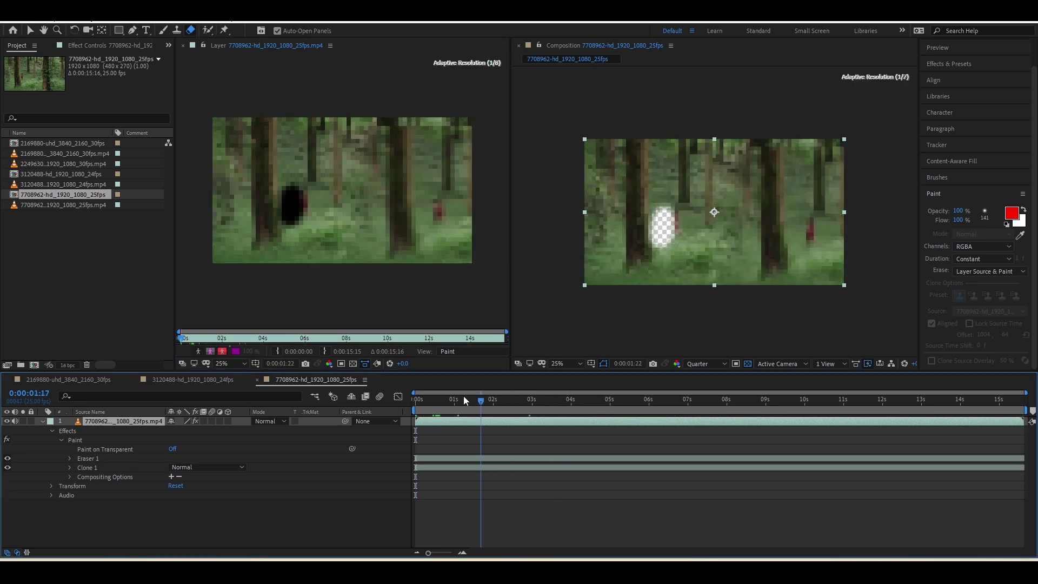
# - Toggle the Transparency Grid, add a second eraser stroke, then undo both eraser strokes
pyautogui.click(744, 366)
pyautogui.click(744, 366)
pyautogui.click(745, 366)
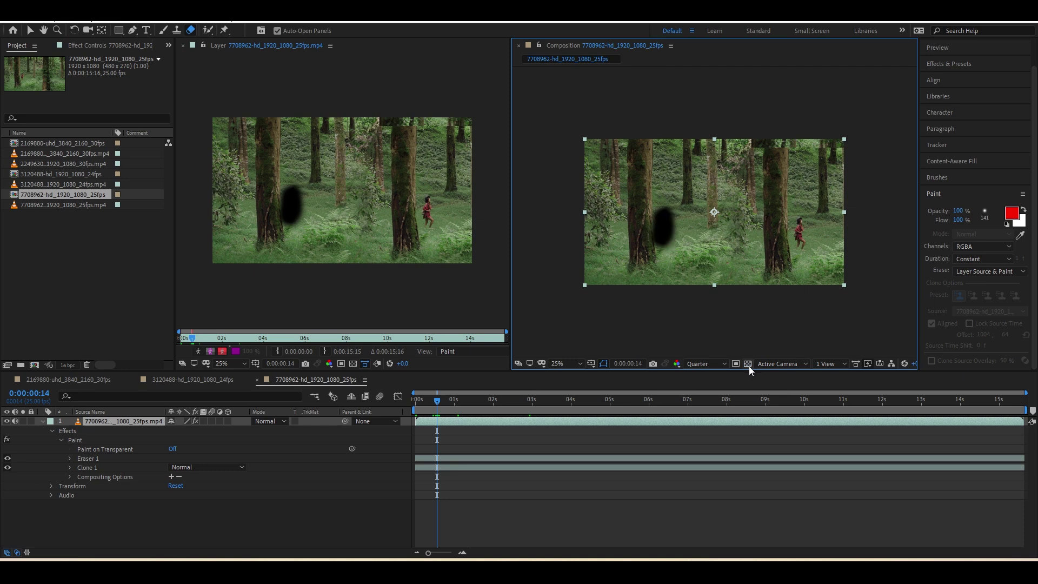
pyautogui.click(748, 366)
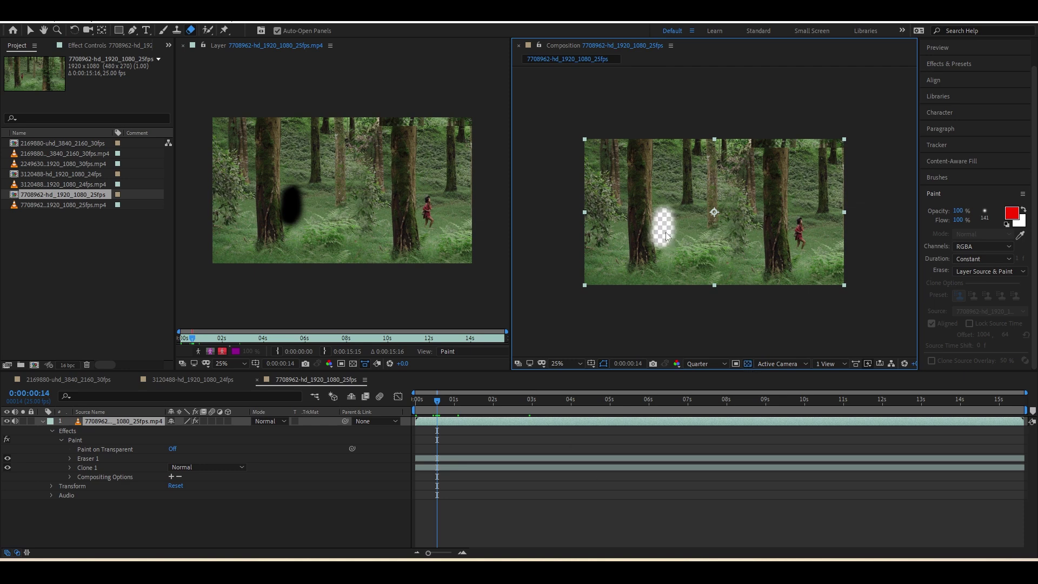
pyautogui.moveTo(337, 169); pyautogui.dragTo(337, 210)
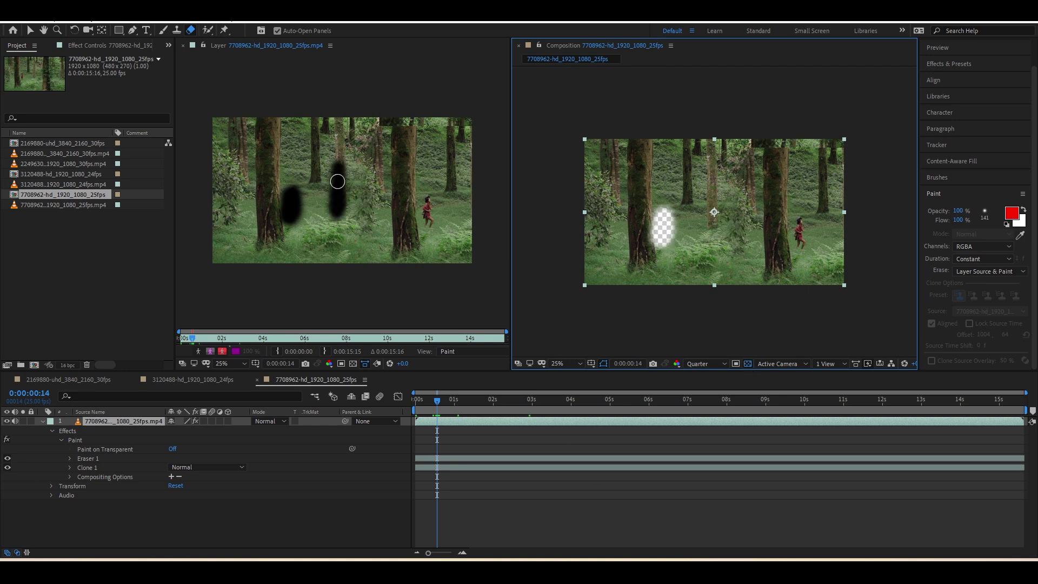
pyautogui.hotkey('ctrl', 'z')
pyautogui.hotkey('ctrl', 'z')
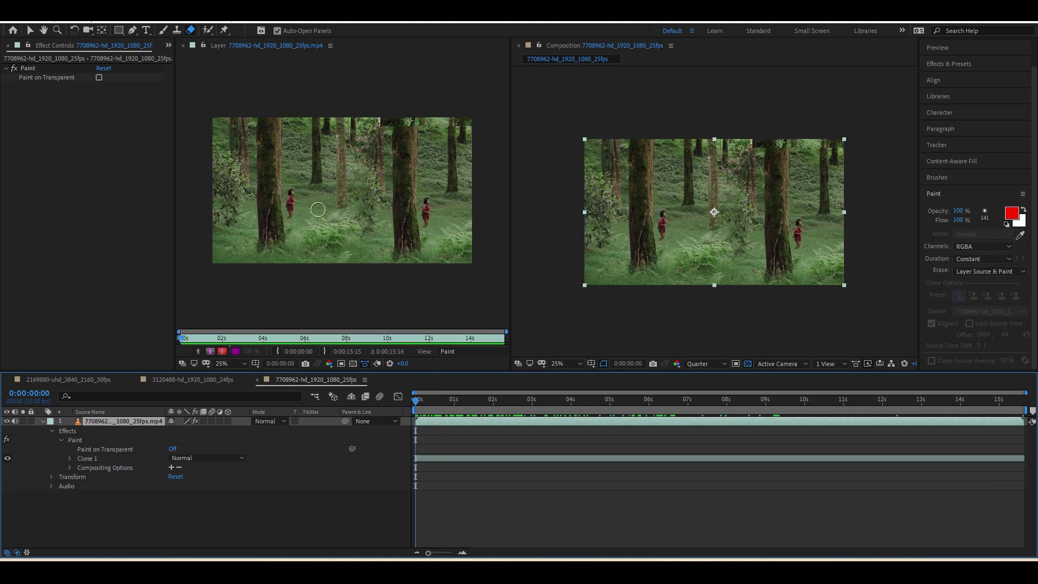
# - Switch back to Clone Stamp, shrink the brush to about 142 px, and try a stroke over the left girl
pyautogui.hotkey('ctrl', 'b')
pyautogui.hotkey('ctrl', 'b')
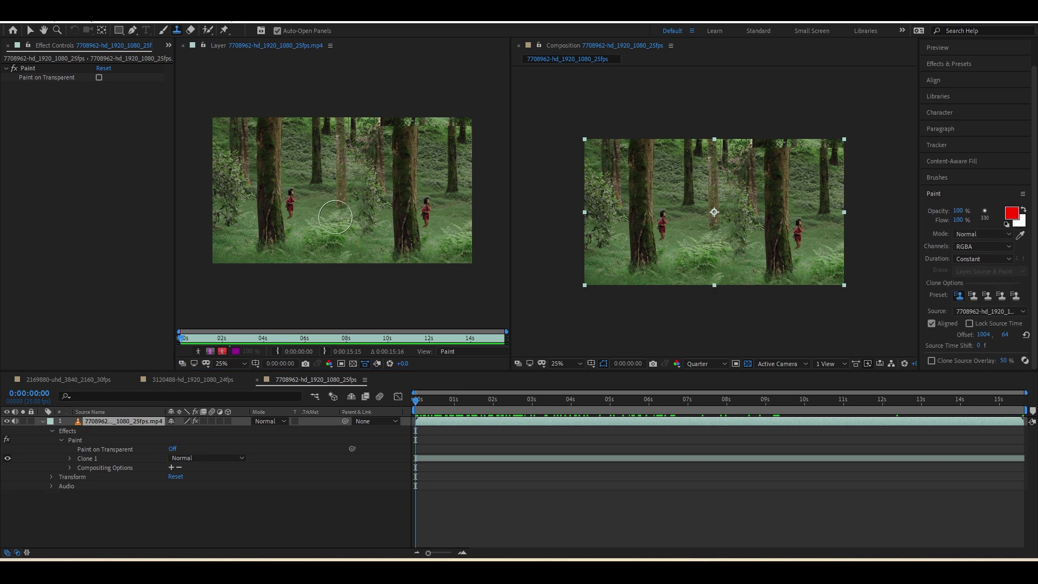
pyautogui.keyDown('ctrl'); pyautogui.moveTo(317, 209); pyautogui.dragTo(327, 209); pyautogui.keyUp('ctrl')
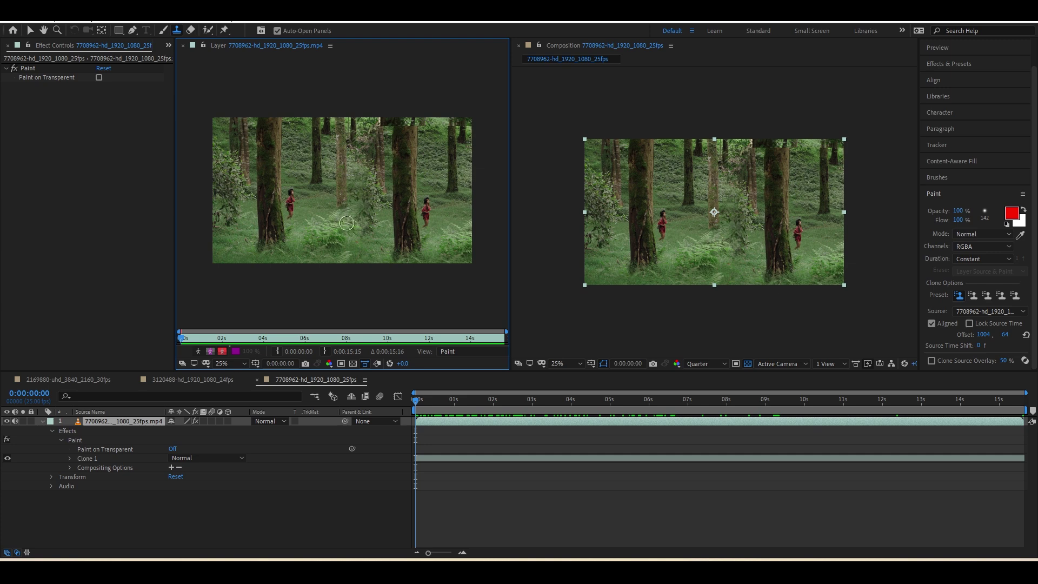
pyautogui.keyDown('alt'); pyautogui.click(290, 236); pyautogui.keyUp('alt')
pyautogui.moveTo(291, 215); pyautogui.dragTo(293, 192)
pyautogui.hotkey('ctrl', 'z')
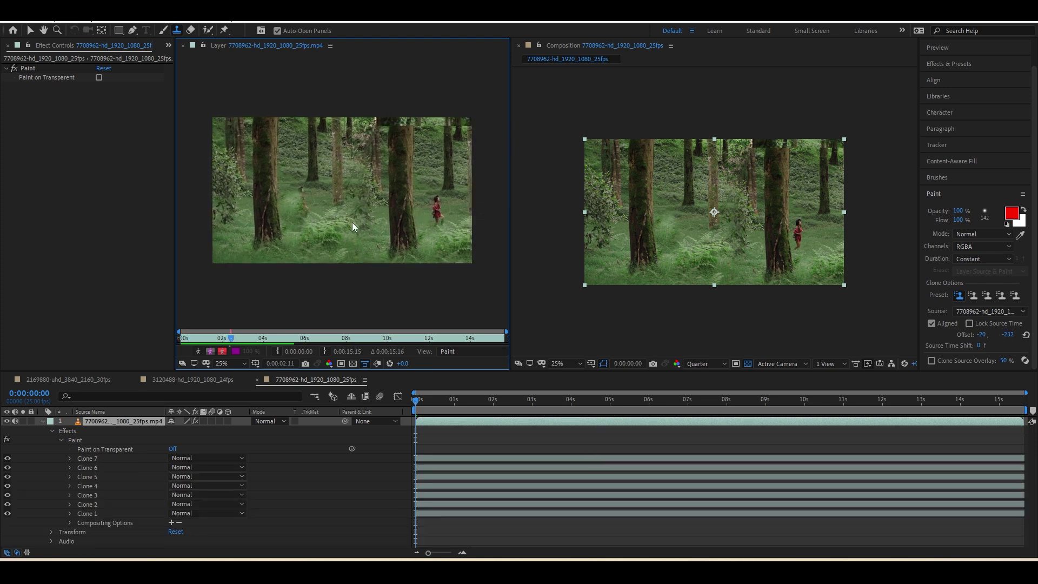
pyautogui.hotkey('ctrl', 'z')
# - Stamp several patches of cloned grass over the left girl
pyautogui.moveTo(358, 206); pyautogui.dragTo(296, 206)
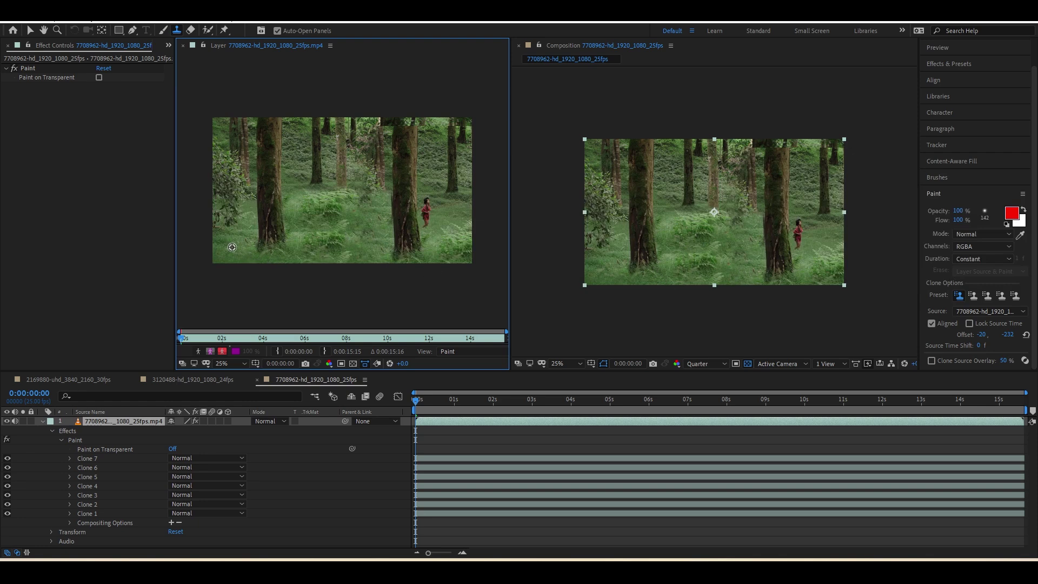
pyautogui.click(320, 231)
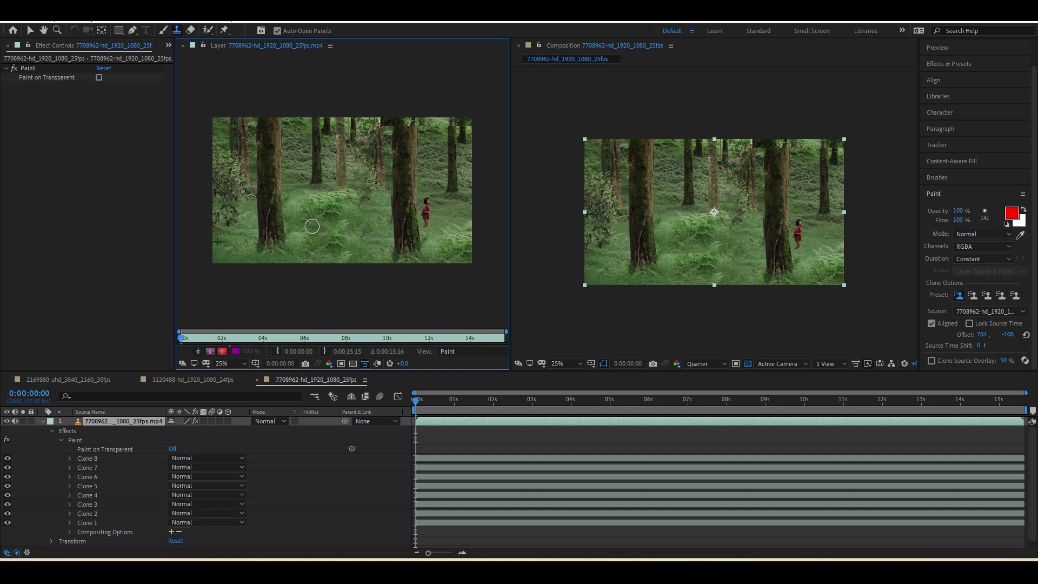
pyautogui.click(455, 234)
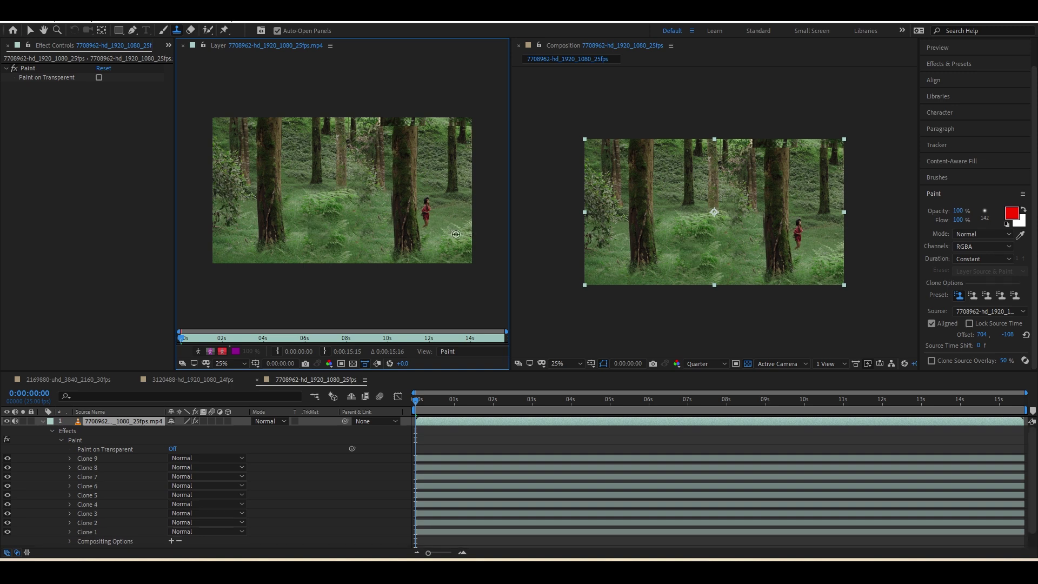
pyautogui.click(341, 230)
pyautogui.click(311, 227)
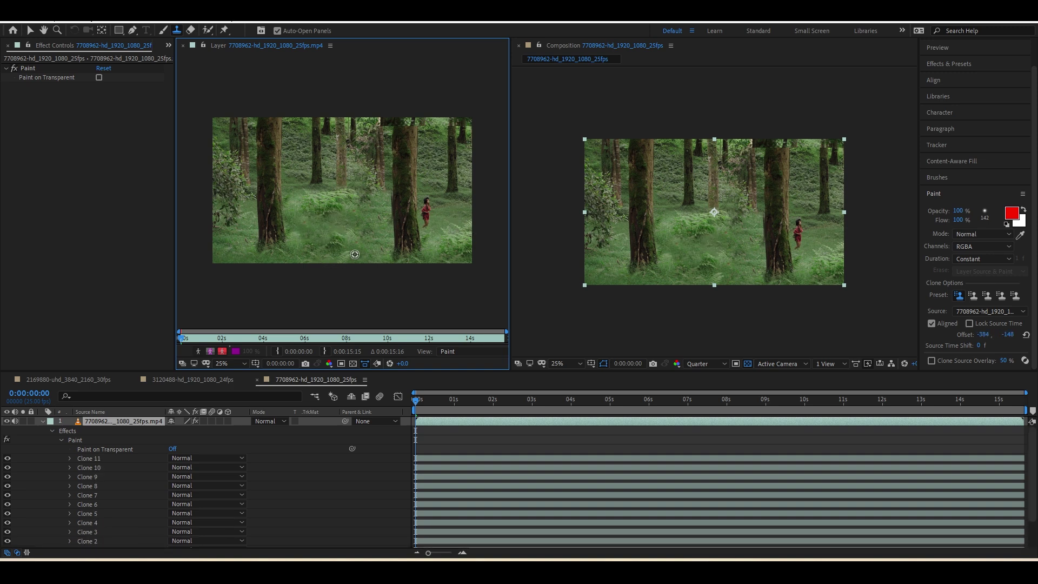
pyautogui.click(336, 235)
pyautogui.click(341, 232)
pyautogui.click(331, 231)
pyautogui.click(324, 228)
# - Preview, return near the start, and stamp cloned trees over her remaining traces
pyautogui.press('space')
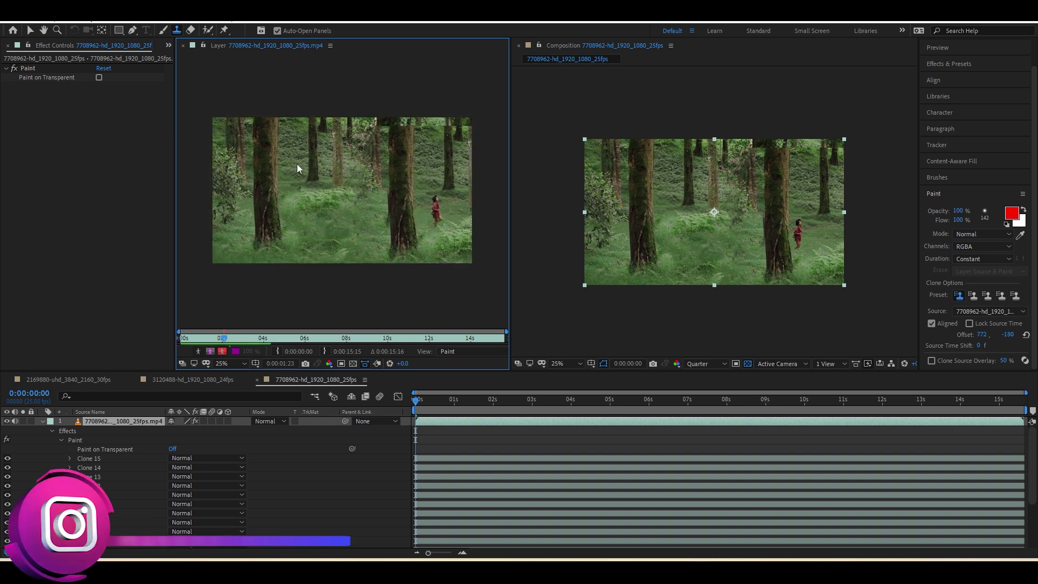
pyautogui.moveTo(438, 399); pyautogui.dragTo(420, 405)
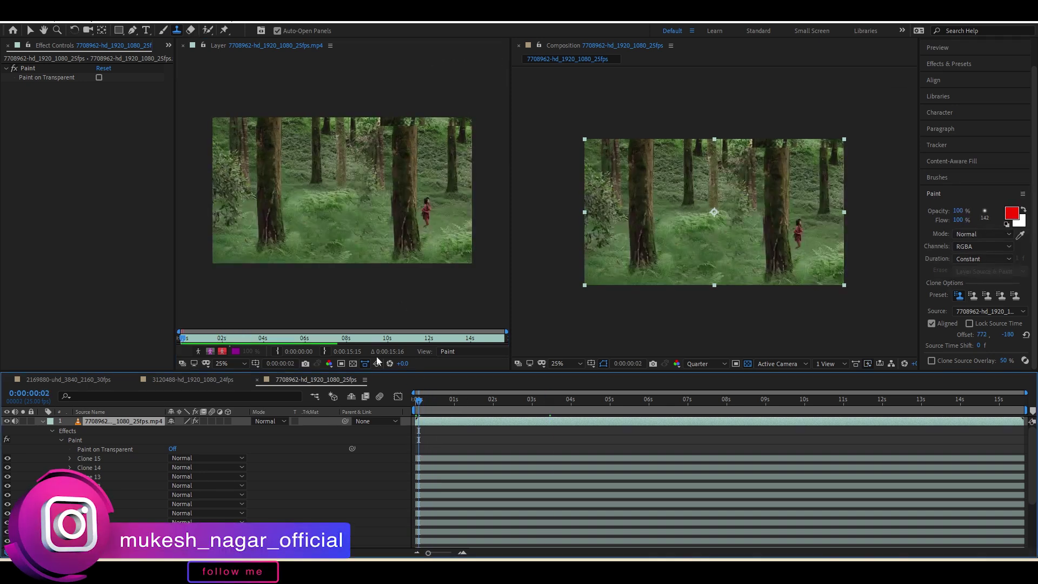
pyautogui.click(351, 238)
pyautogui.click(349, 231)
pyautogui.click(356, 205)
pyautogui.click(361, 186)
pyautogui.click(368, 194)
pyautogui.click(372, 203)
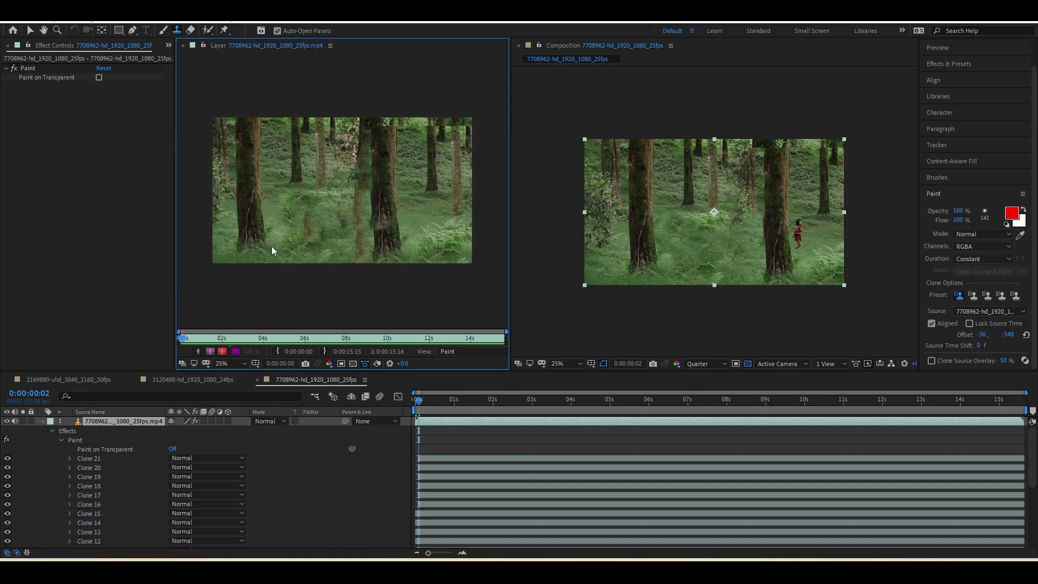
pyautogui.click(433, 404)
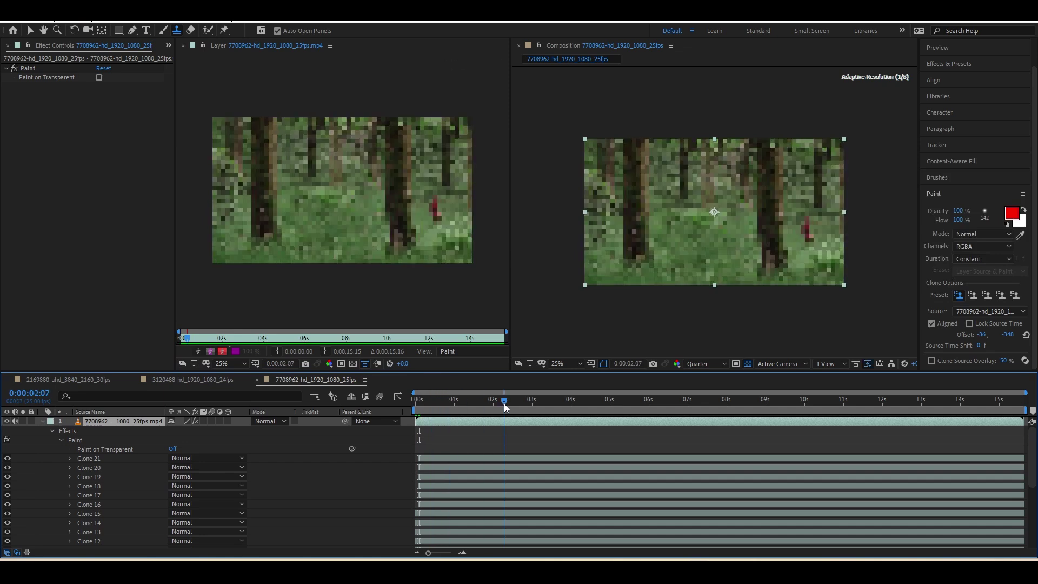
pyautogui.press('Home')
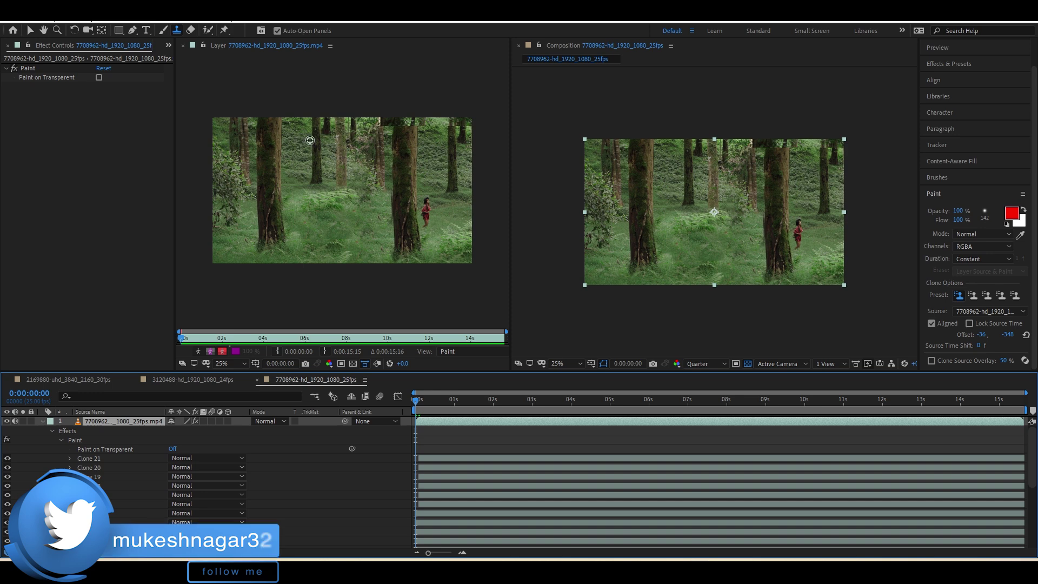
# - Try an eraser stroke among the trees, undo it, and jump to 0:00:04:18
pyautogui.keyDown('alt'); pyautogui.click(291, 232); pyautogui.keyUp('alt')
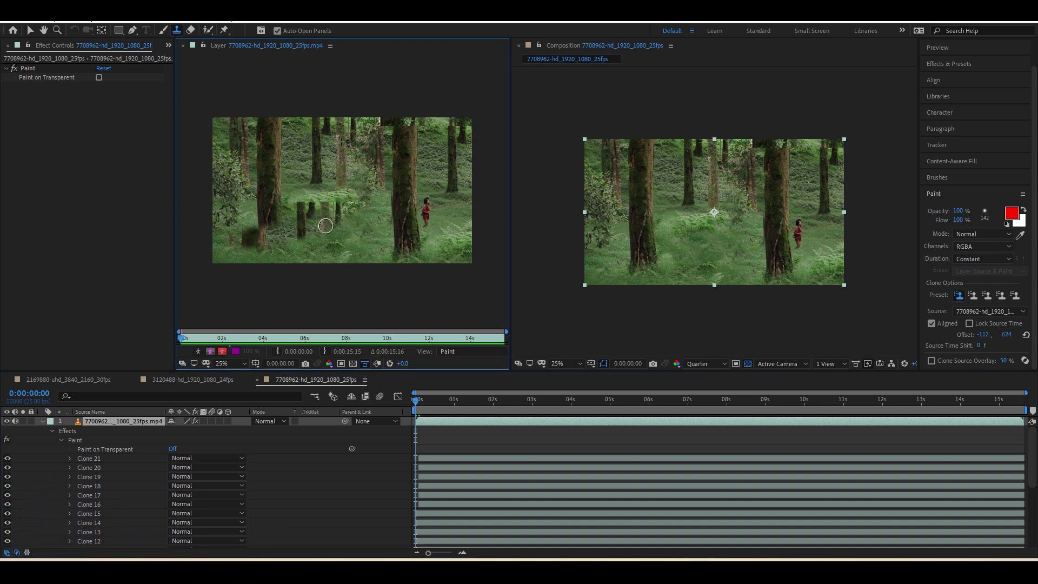
pyautogui.click(192, 29)
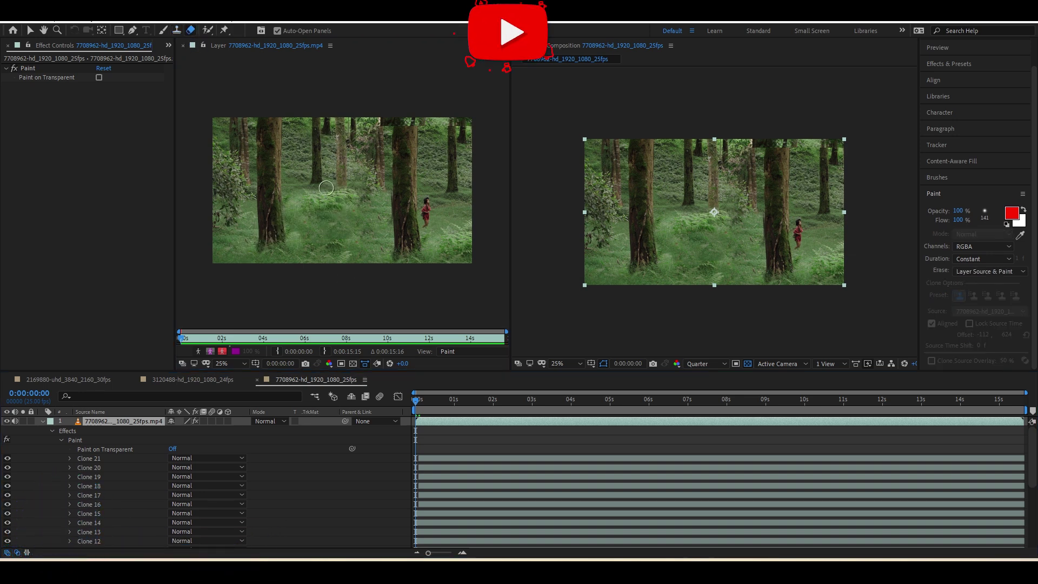
pyautogui.moveTo(327, 200)
pyautogui.mouseDown()
pyautogui.moveTo(336, 181)
pyautogui.moveTo(300, 203)
pyautogui.mouseUp()
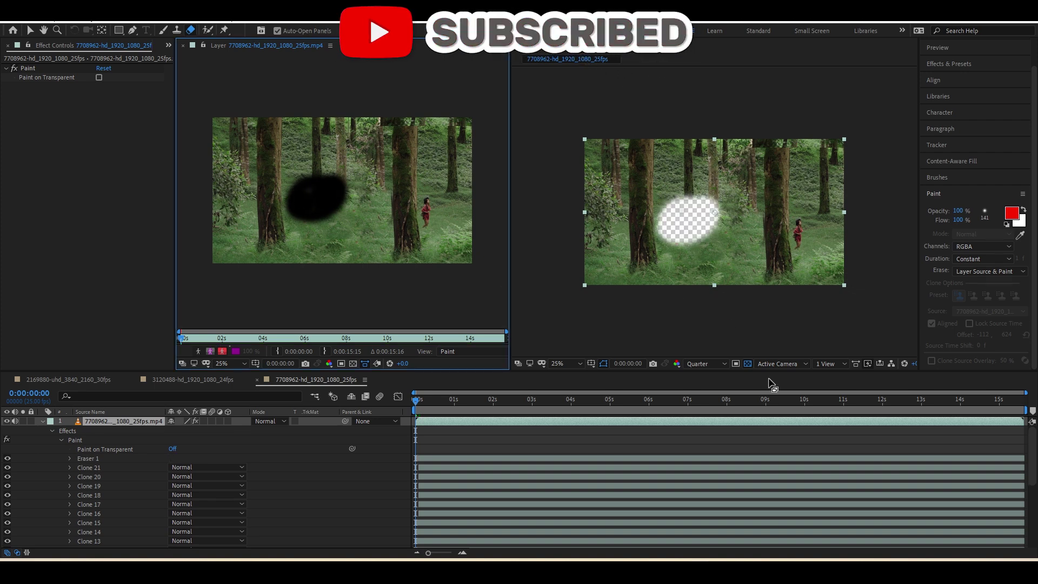
pyautogui.hotkey('ctrl', 'z')
pyautogui.click(599, 399)
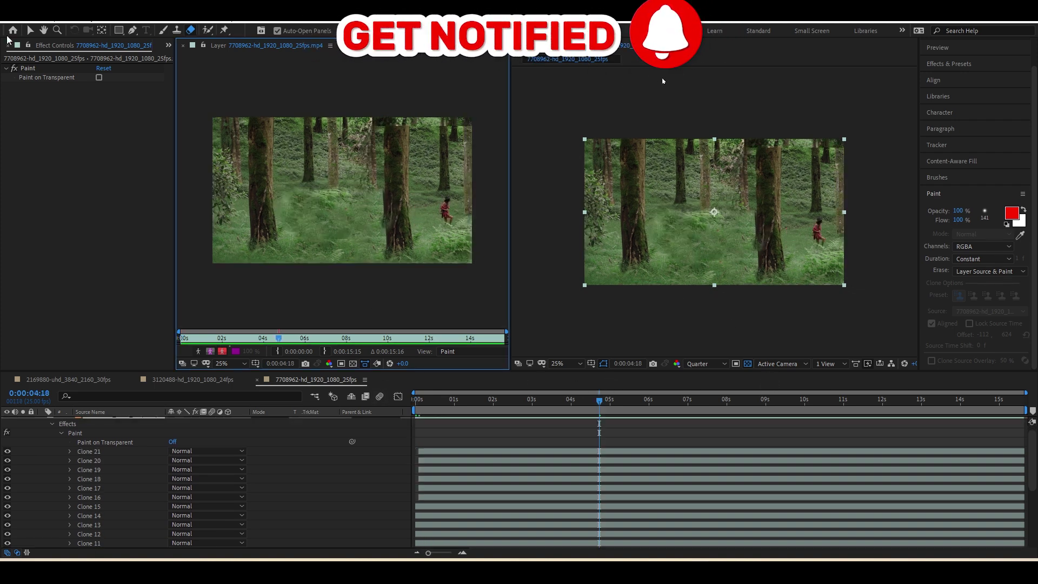
# - In the 3120488-hd_1920_1080_24fps comp, delete the old Paint effect and enlarge the Clone Stamp brush to ~234 px
pyautogui.click(173, 379)
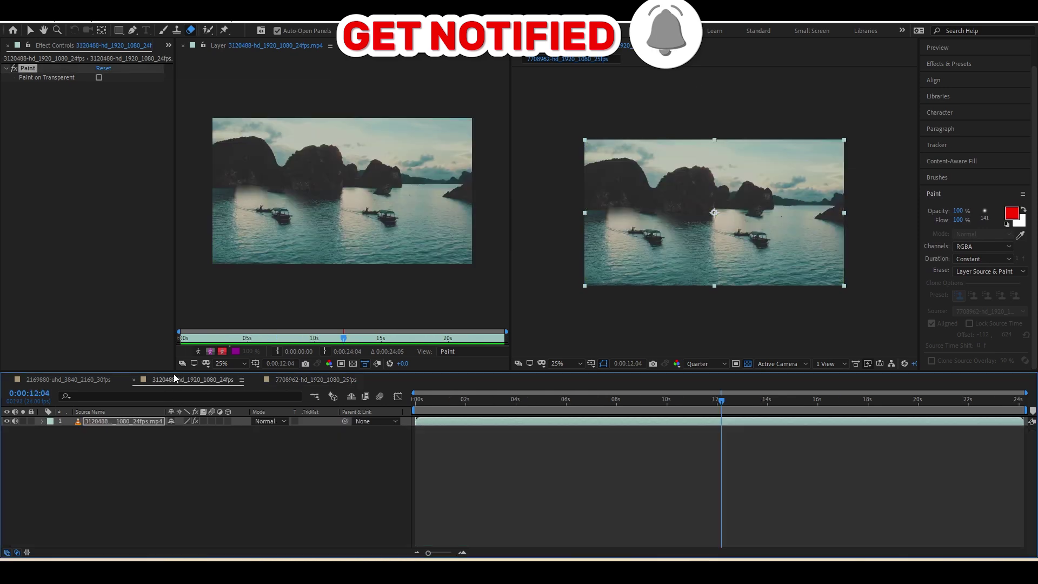
pyautogui.click(416, 400)
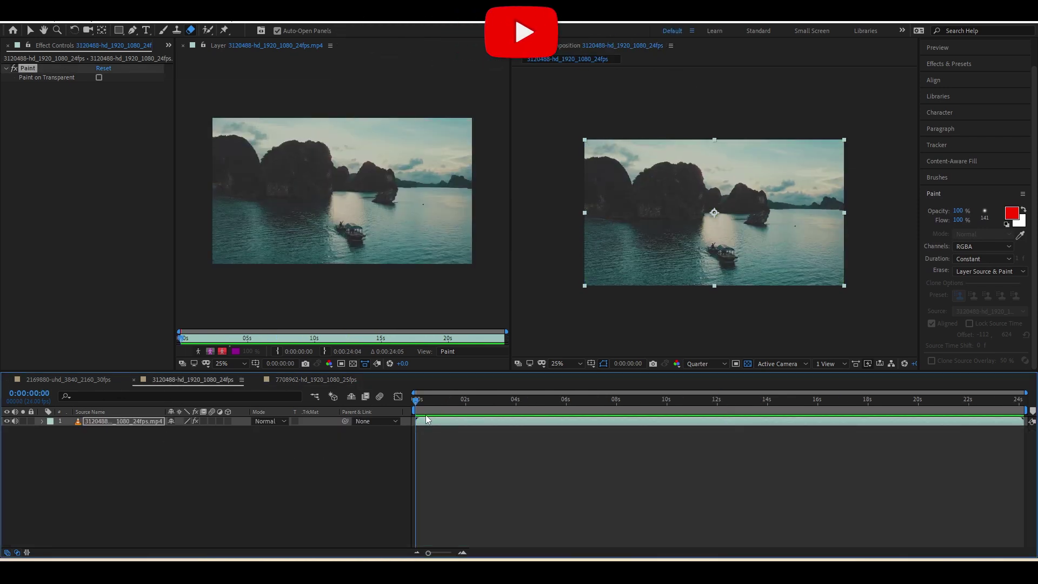
pyautogui.click(22, 58)
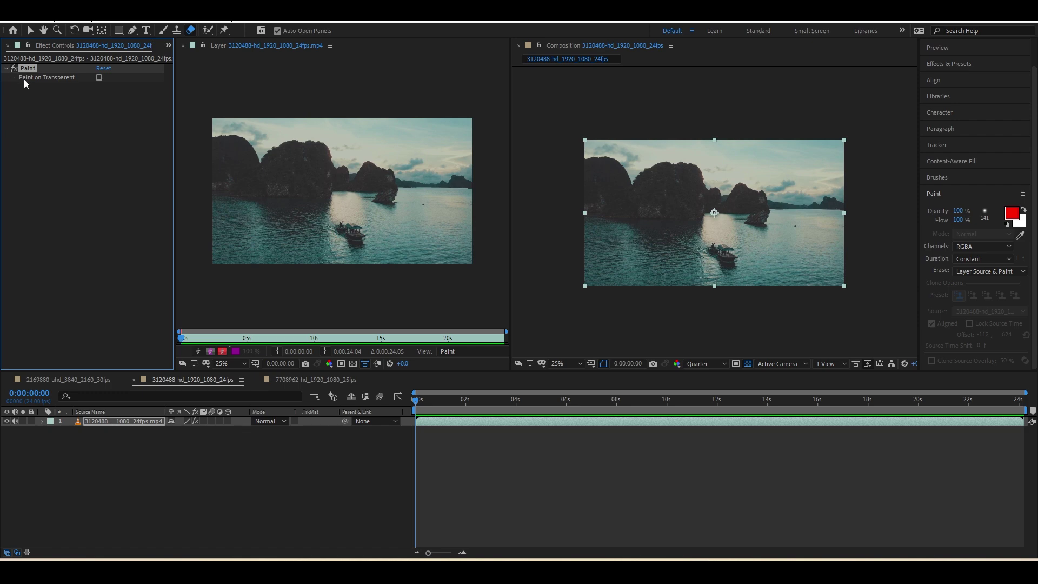
pyautogui.press('Delete')
pyautogui.click(177, 30)
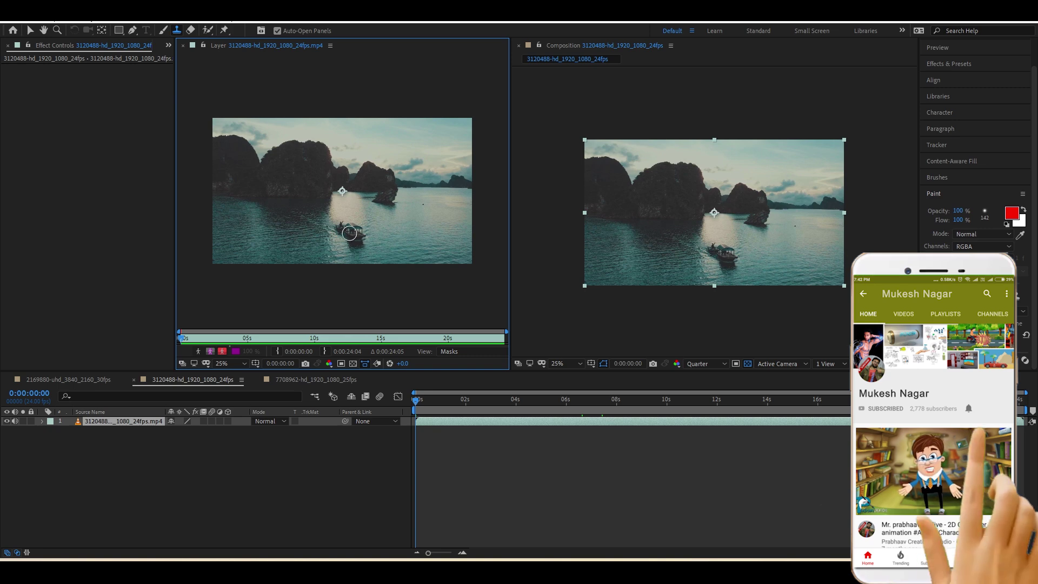
pyautogui.moveTo(350, 233)
pyautogui.mouseDown()
pyautogui.moveTo(368, 228)
pyautogui.moveTo(354, 241)
pyautogui.mouseUp()
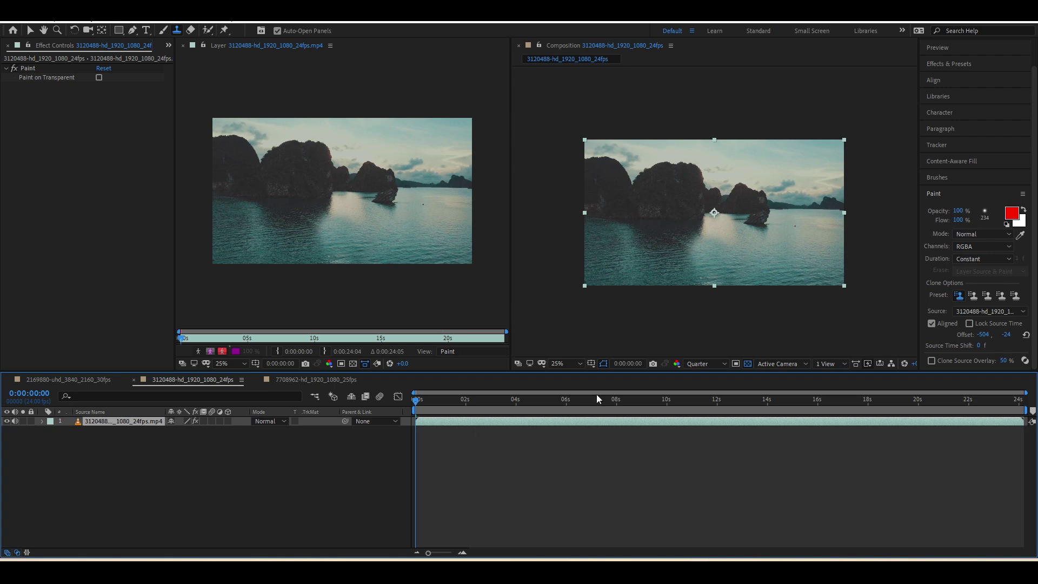
# - Preview the bay clip, then from frame one sample water and paint it over the boat
pyautogui.press('space')
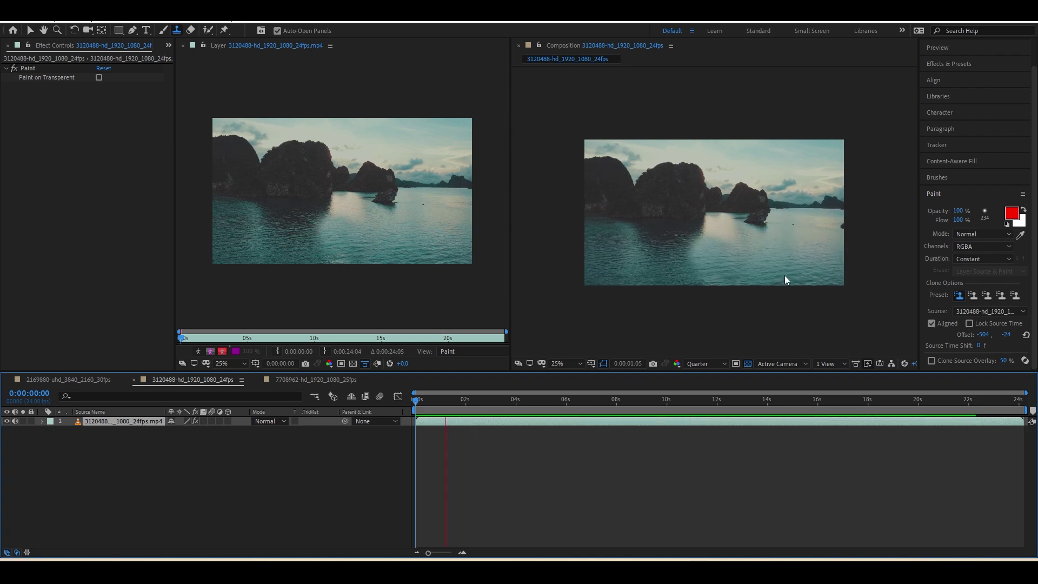
pyautogui.press('space')
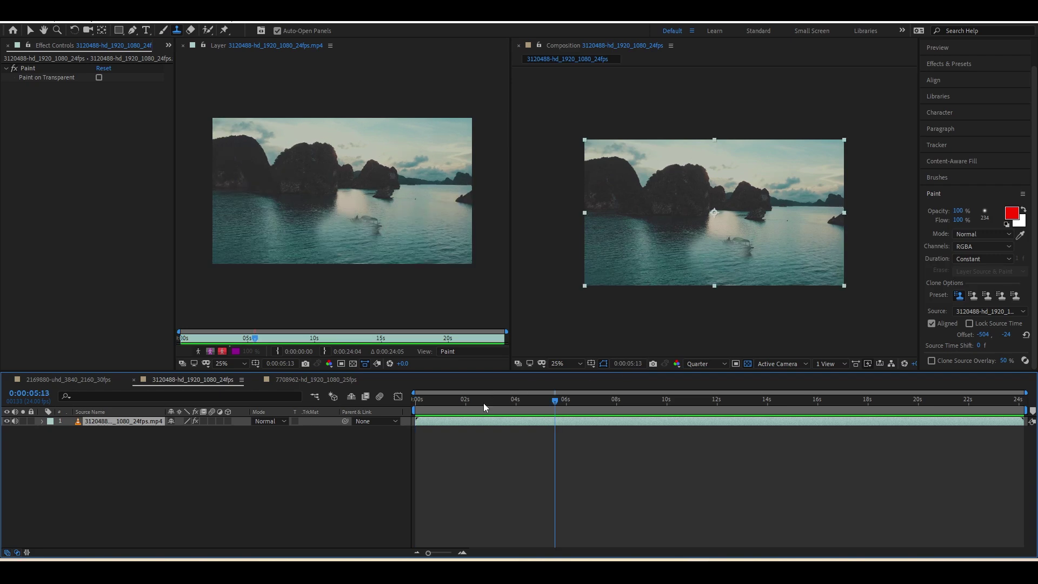
pyautogui.press('Home')
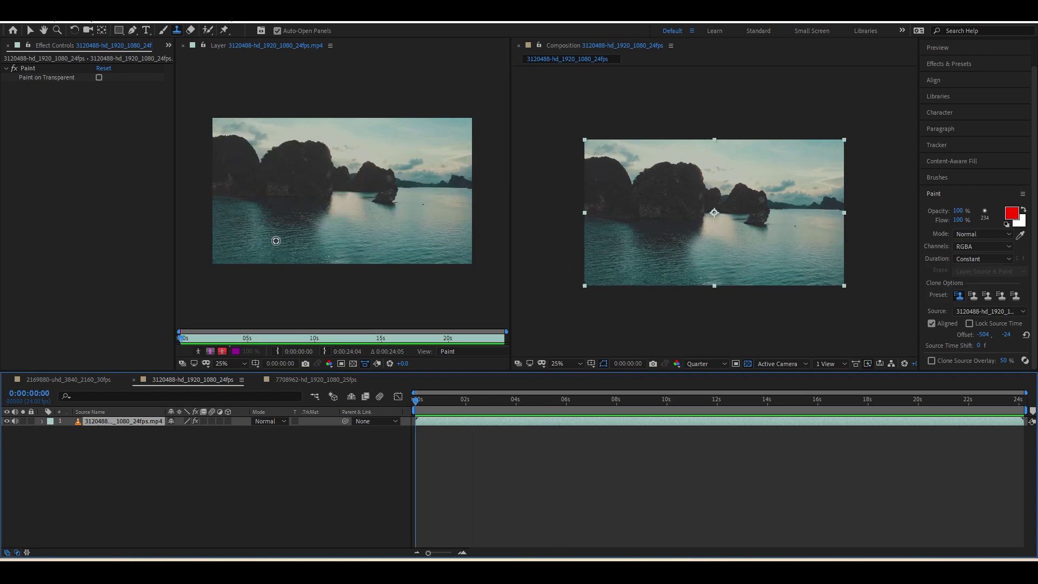
pyautogui.keyDown('alt'); pyautogui.click(258, 239); pyautogui.keyUp('alt')
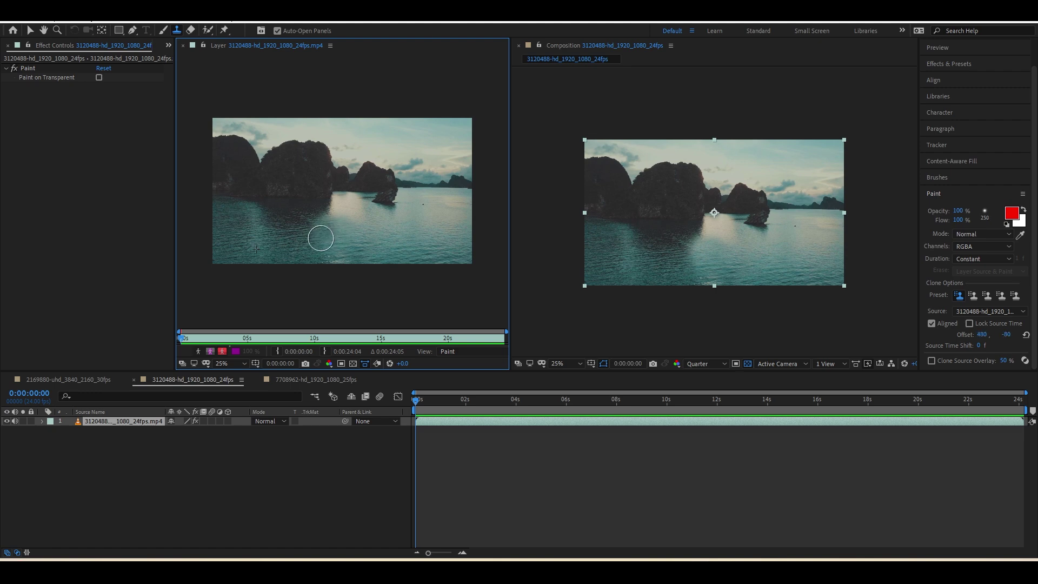
pyautogui.moveTo(320, 237); pyautogui.dragTo(312, 247)
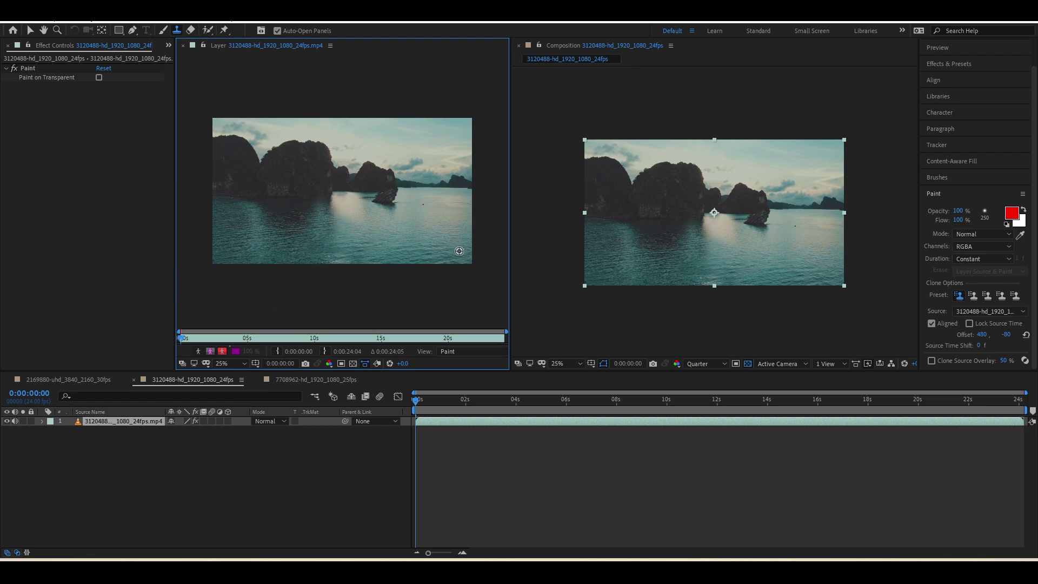
# - Stamp extra water patches over the boat, undo the bad stroke, repaint, and preview
pyautogui.keyDown('alt'); pyautogui.click(459, 251); pyautogui.keyUp('alt')
pyautogui.click(382, 229)
pyautogui.click(384, 234)
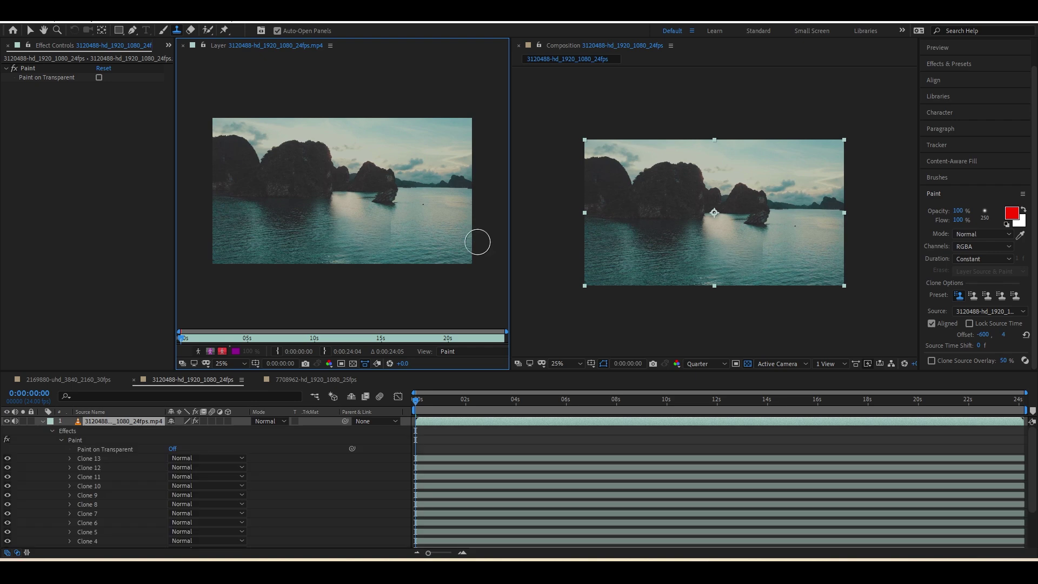
pyautogui.hotkey('ctrl', 'z')
pyautogui.moveTo(408, 237)
pyautogui.mouseDown()
pyautogui.moveTo(355, 254)
pyautogui.moveTo(362, 260)
pyautogui.mouseUp()
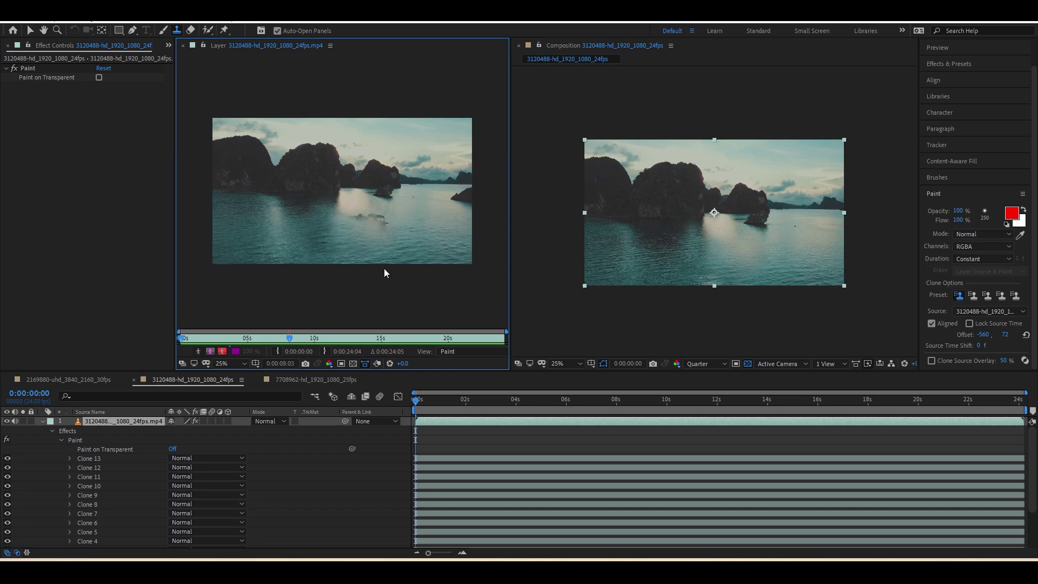
pyautogui.press('space')
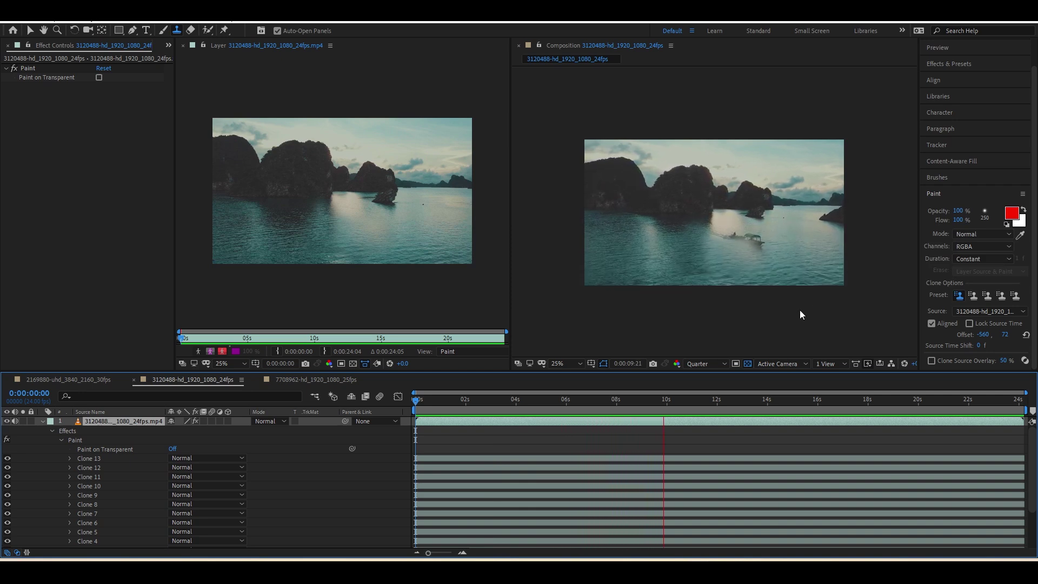
# - Preview the bay clip to find the boat reappearing around ten seconds, returning to the start
pyautogui.press('space')
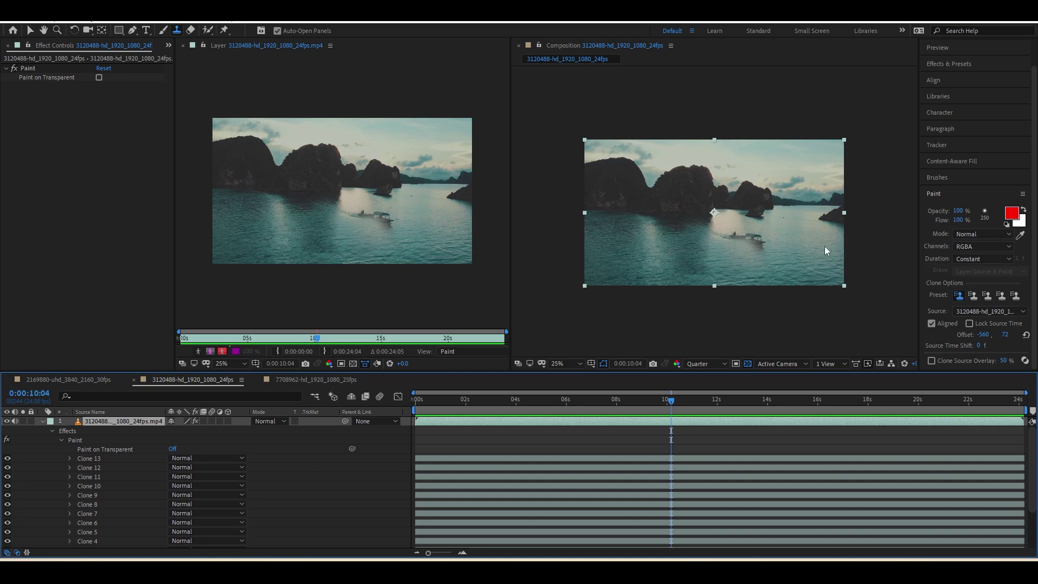
pyautogui.press('space')
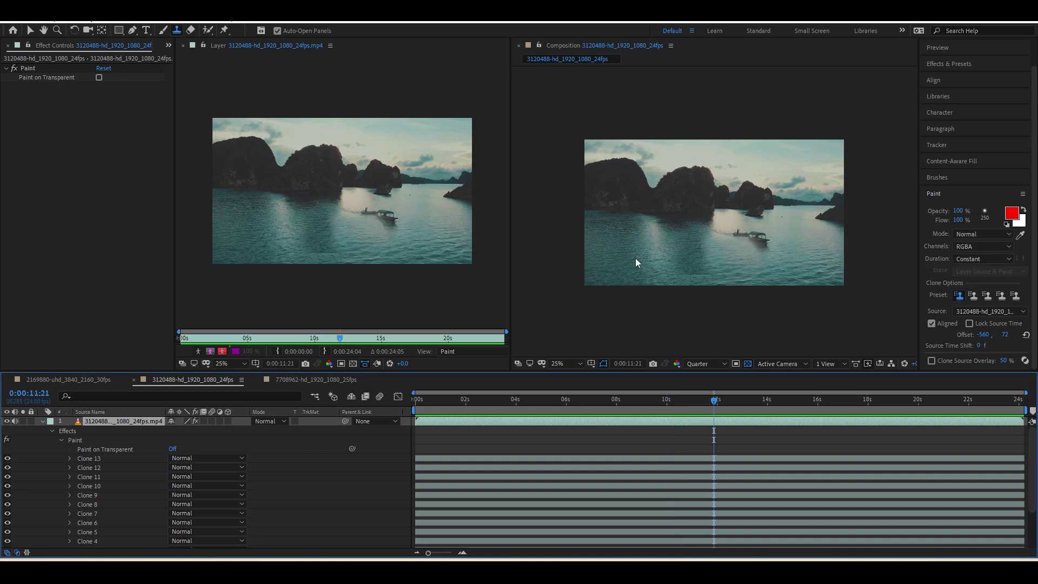
pyautogui.press('space')
pyautogui.press('Home')
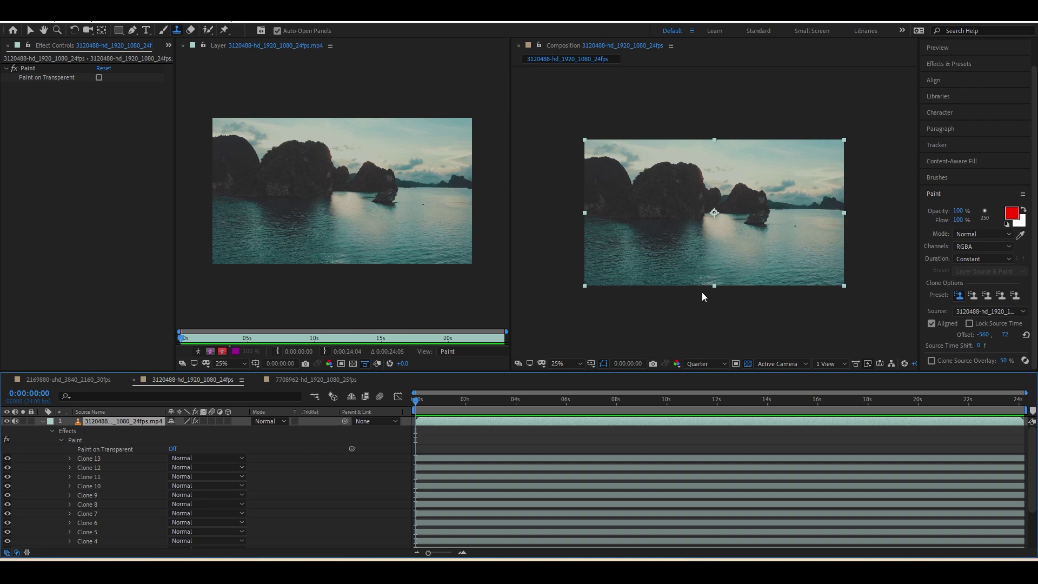
pyautogui.press('space')
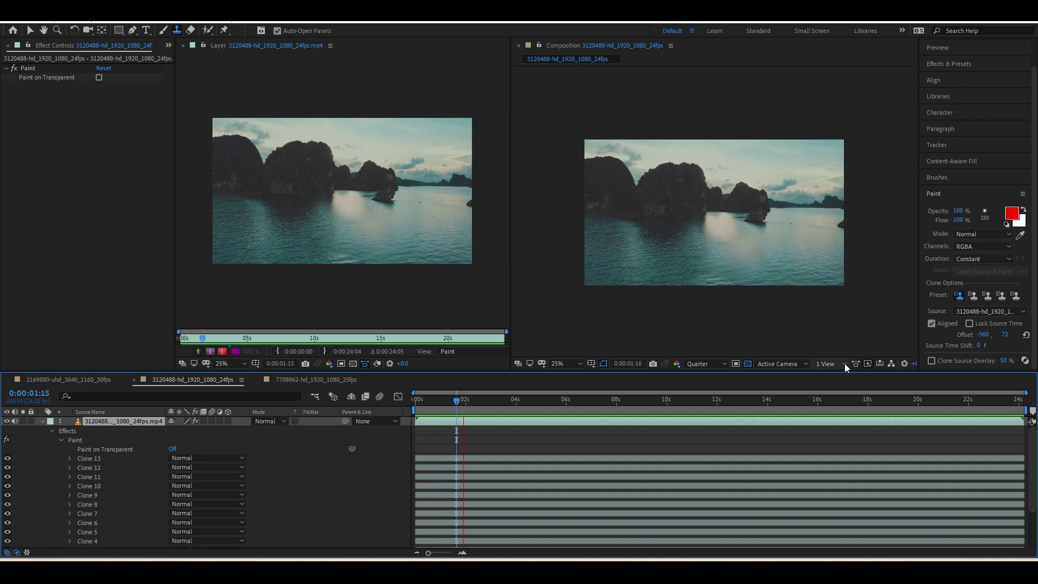
pyautogui.press('space')
pyautogui.press('Home')
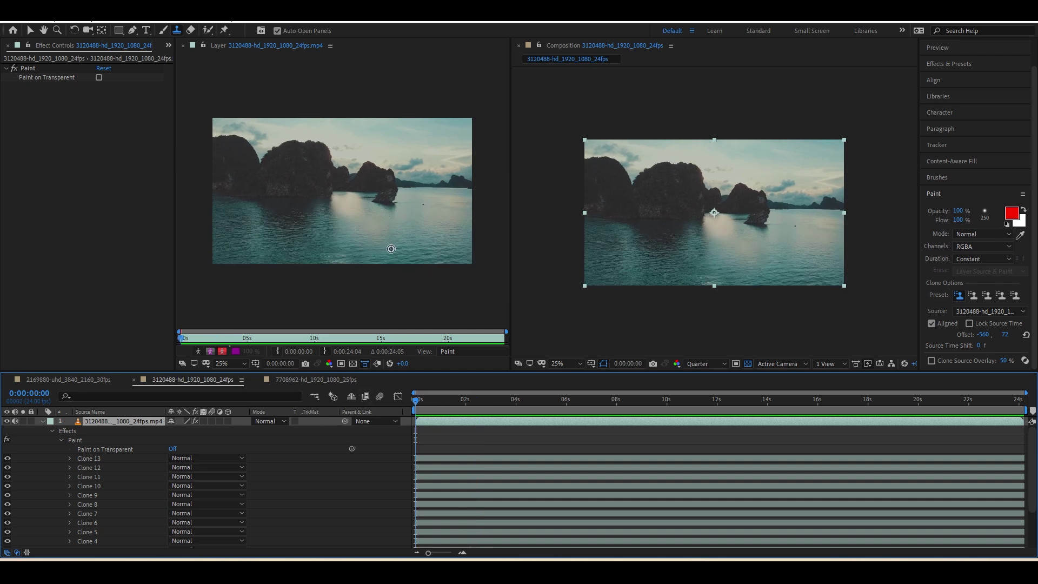
# - Paint another cloned-water stroke over the boat and move the time back to the start
pyautogui.moveTo(391, 249); pyautogui.dragTo(346, 248)
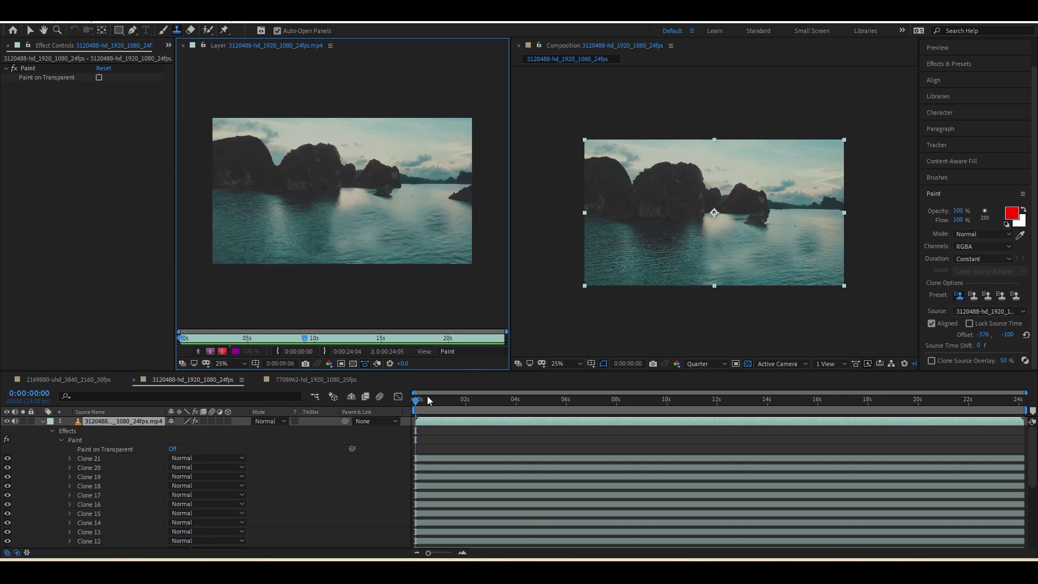
pyautogui.click(420, 400)
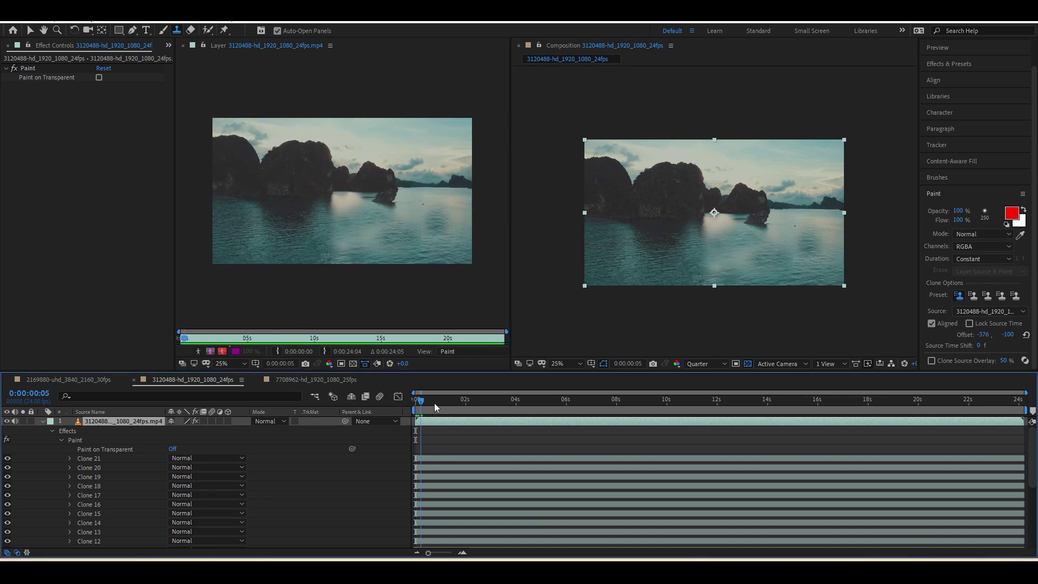
pyautogui.moveTo(436, 407); pyautogui.dragTo(410, 409)
# - Delete the Paint effect so the boat returns, and show the rulers
pyautogui.click(28, 69)
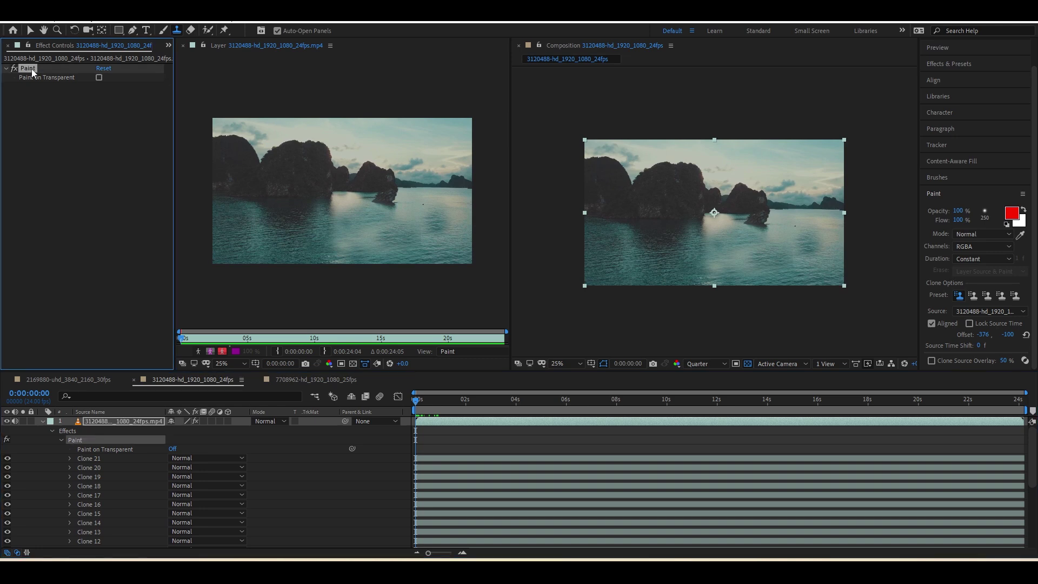
pyautogui.press('Delete')
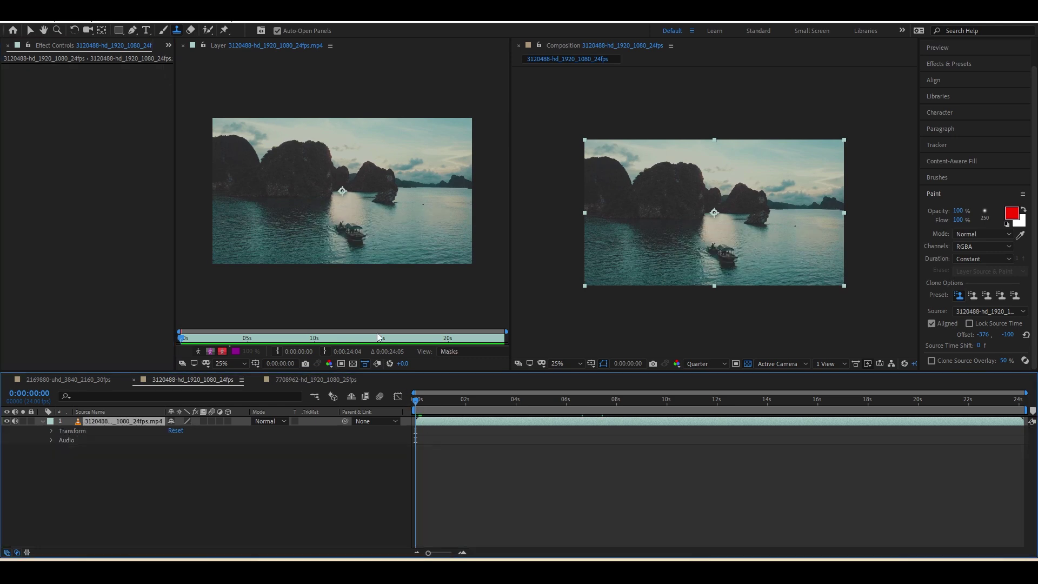
pyautogui.hotkey('ctrl', 'r')
# - Place two vertical guides left and right of the boat's path, checking around 16 seconds
pyautogui.moveTo(516, 259); pyautogui.dragTo(709, 278)
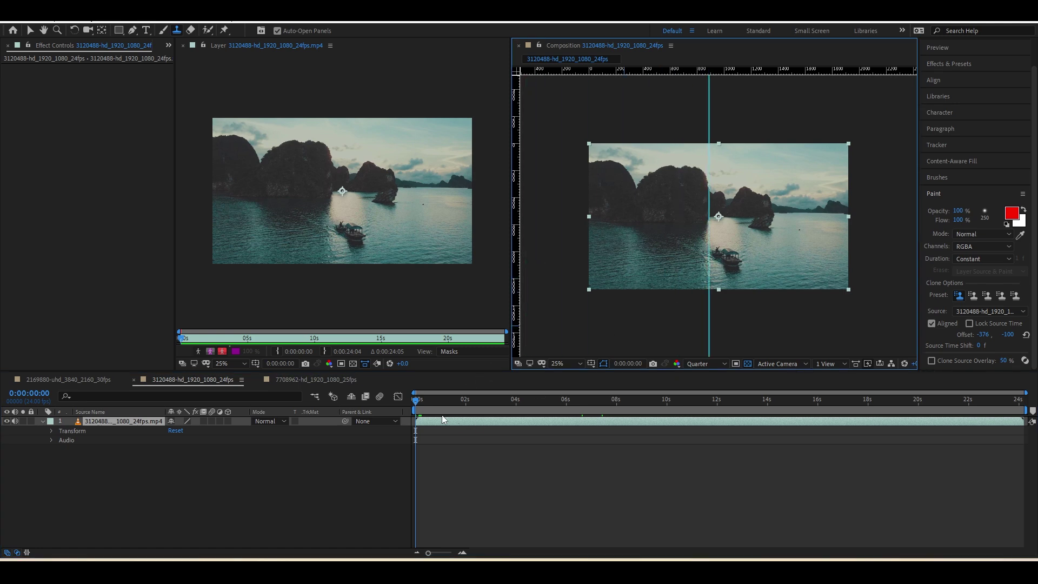
pyautogui.moveTo(524, 400); pyautogui.dragTo(826, 419)
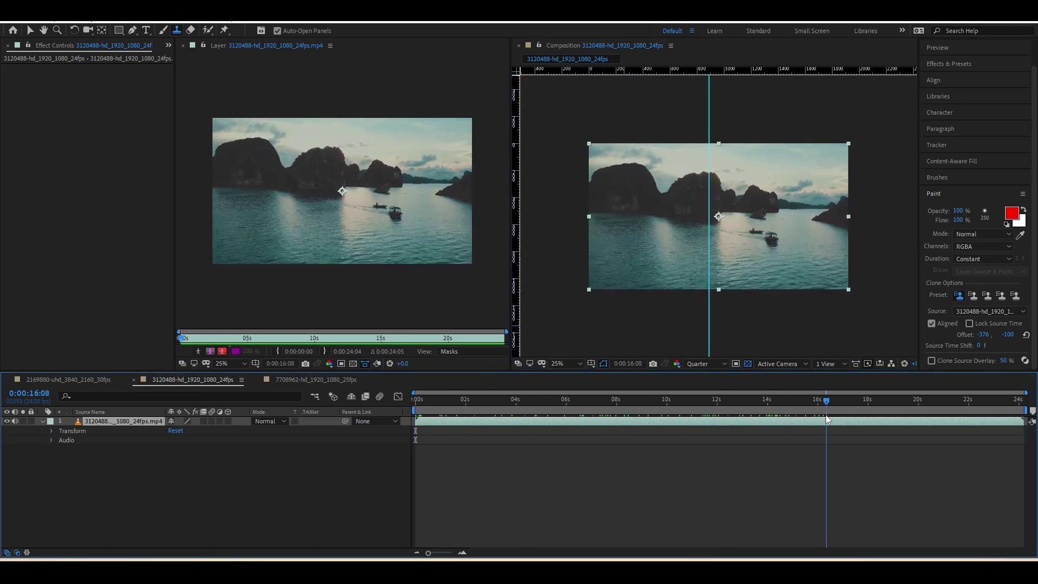
pyautogui.moveTo(515, 217); pyautogui.dragTo(780, 273)
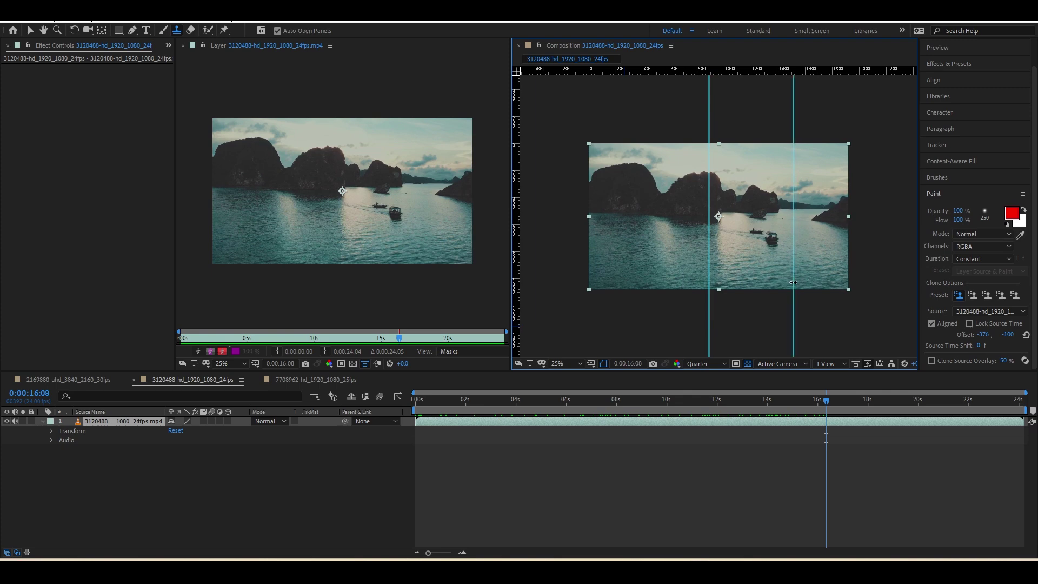
pyautogui.press('Home')
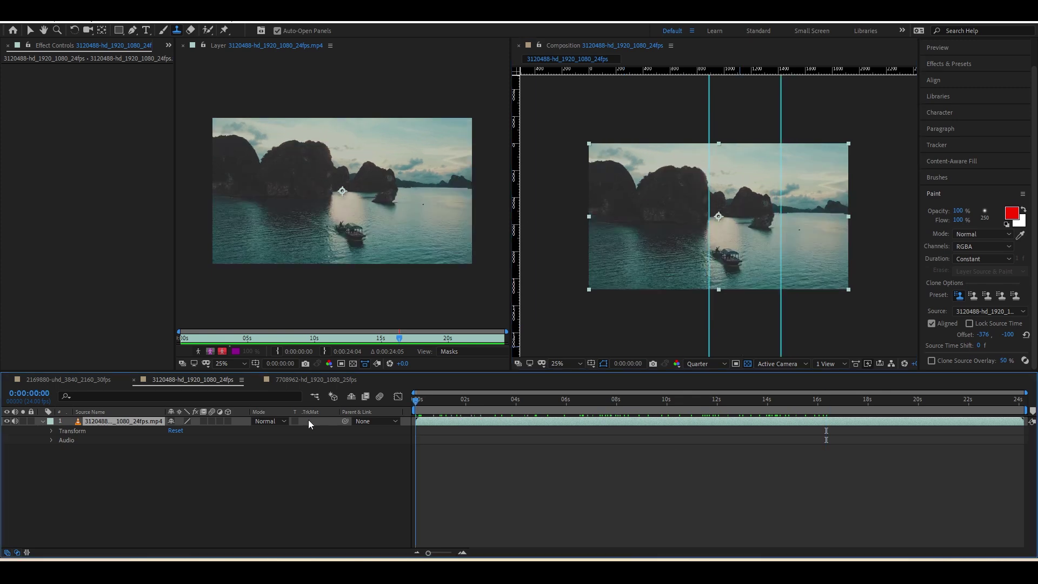
# - Add horizontal guides above and below the boat's path, adjusting the upper one after checking 14 seconds
pyautogui.moveTo(746, 72); pyautogui.dragTo(755, 266)
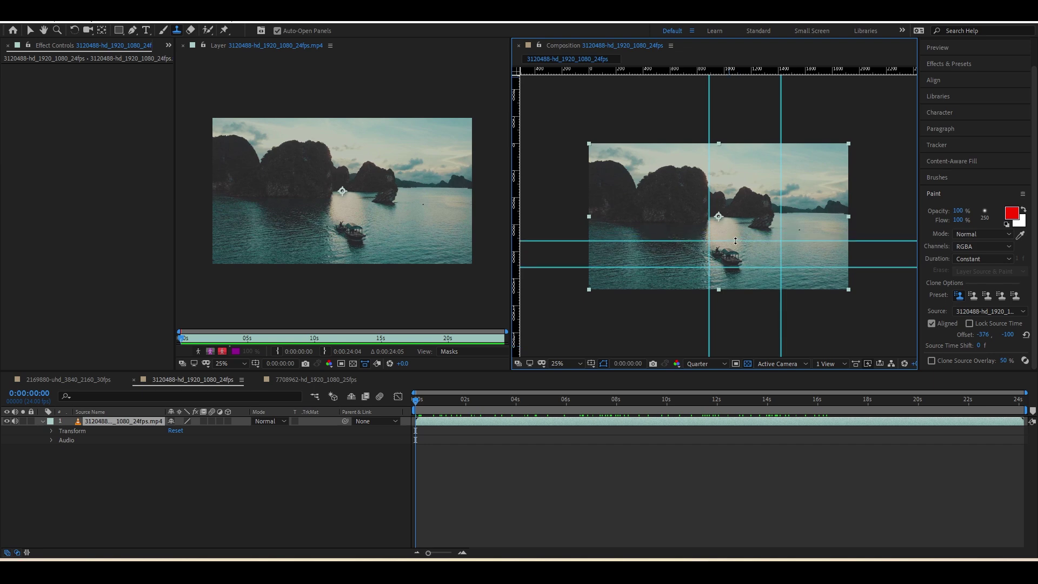
pyautogui.moveTo(725, 72); pyautogui.dragTo(724, 246)
pyautogui.click(481, 400)
pyautogui.moveTo(492, 414); pyautogui.dragTo(779, 432)
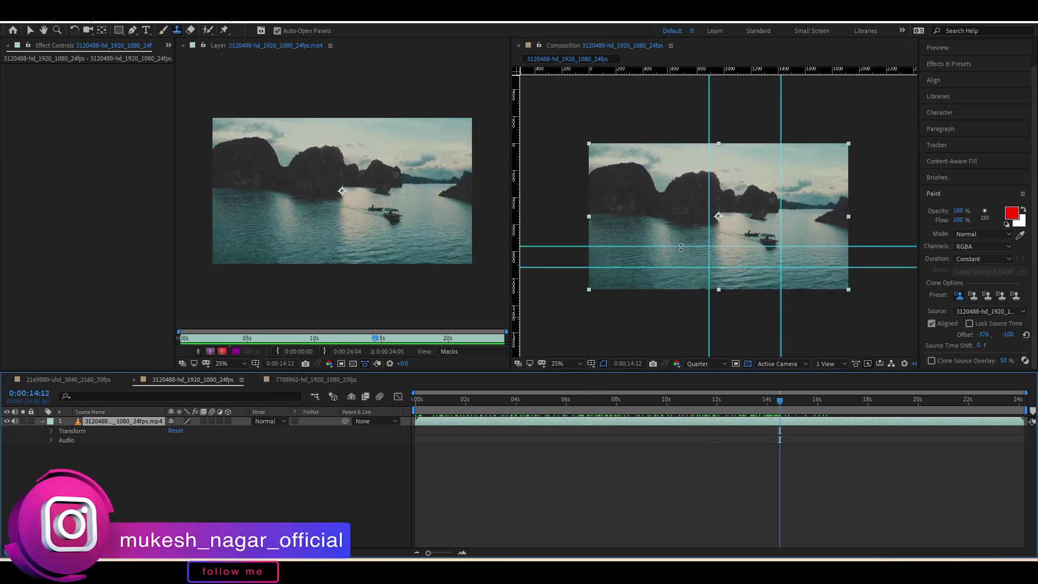
pyautogui.moveTo(680, 248); pyautogui.dragTo(681, 228)
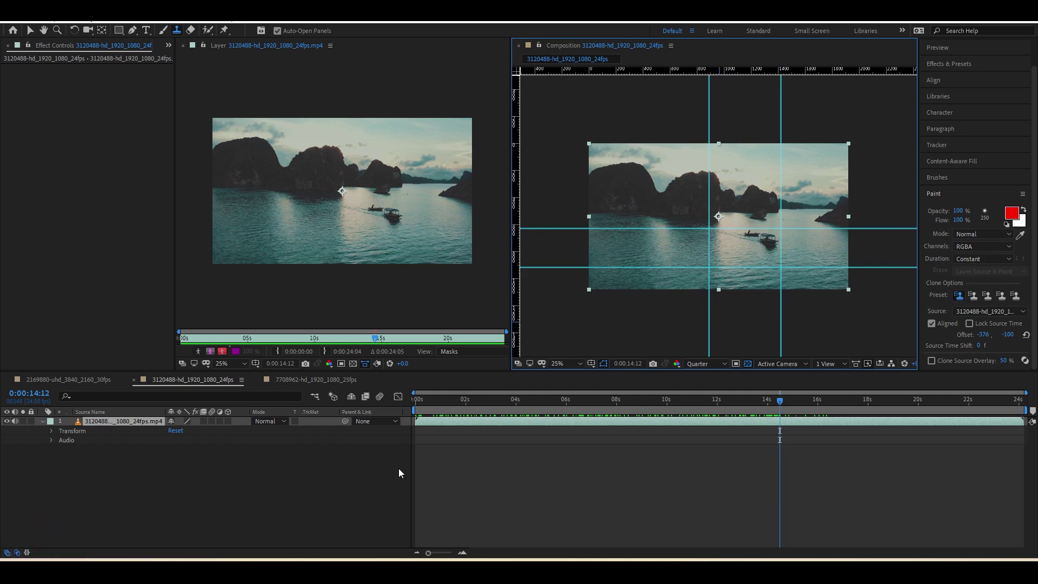
pyautogui.moveTo(441, 400); pyautogui.dragTo(335, 395)
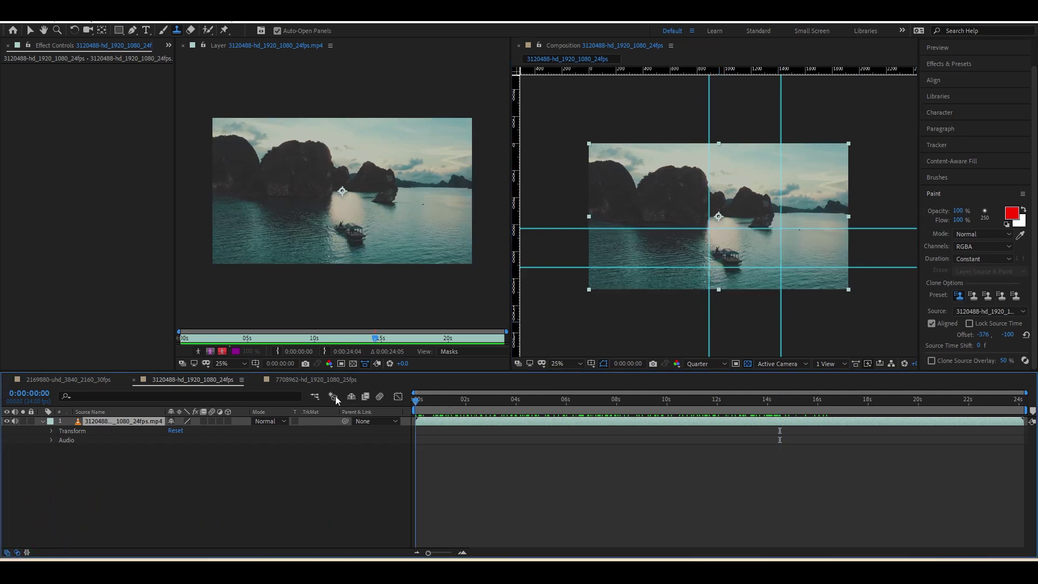
# - Sample fresh water, paint it across the boat, then scrub and preview later frames for leftovers
pyautogui.keyDown('alt'); pyautogui.click(460, 252); pyautogui.keyUp('alt')
pyautogui.moveTo(353, 272); pyautogui.dragTo(286, 229)
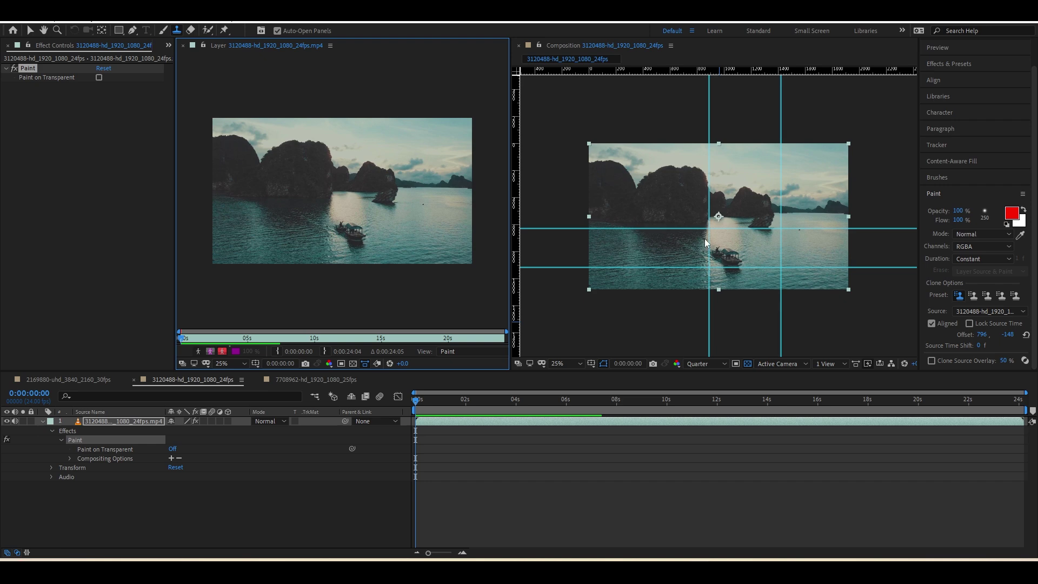
pyautogui.keyDown('alt'); pyautogui.click(237, 230); pyautogui.keyUp('alt')
pyautogui.moveTo(303, 230); pyautogui.dragTo(333, 238)
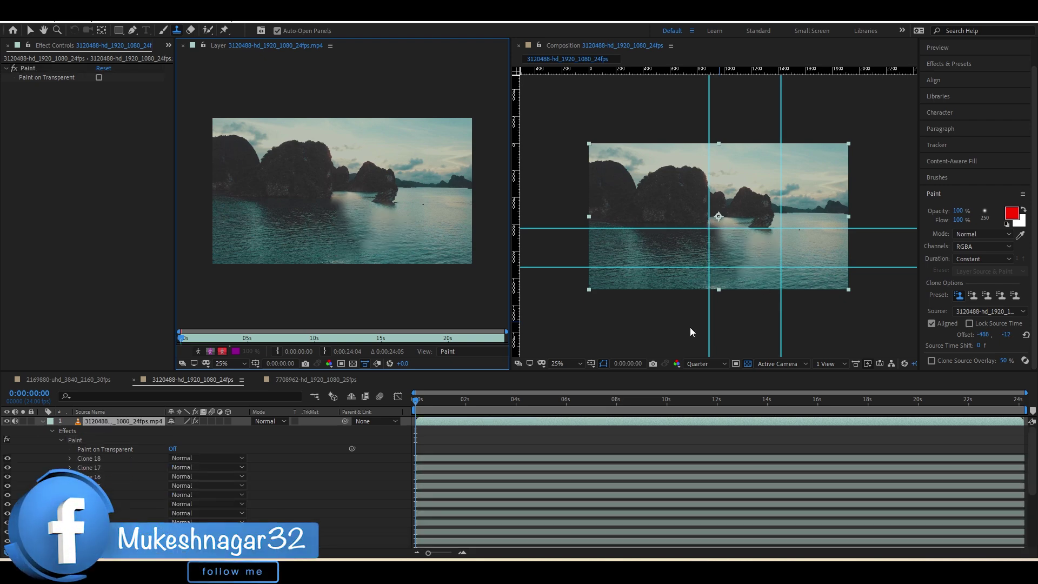
pyautogui.moveTo(641, 406); pyautogui.dragTo(772, 415)
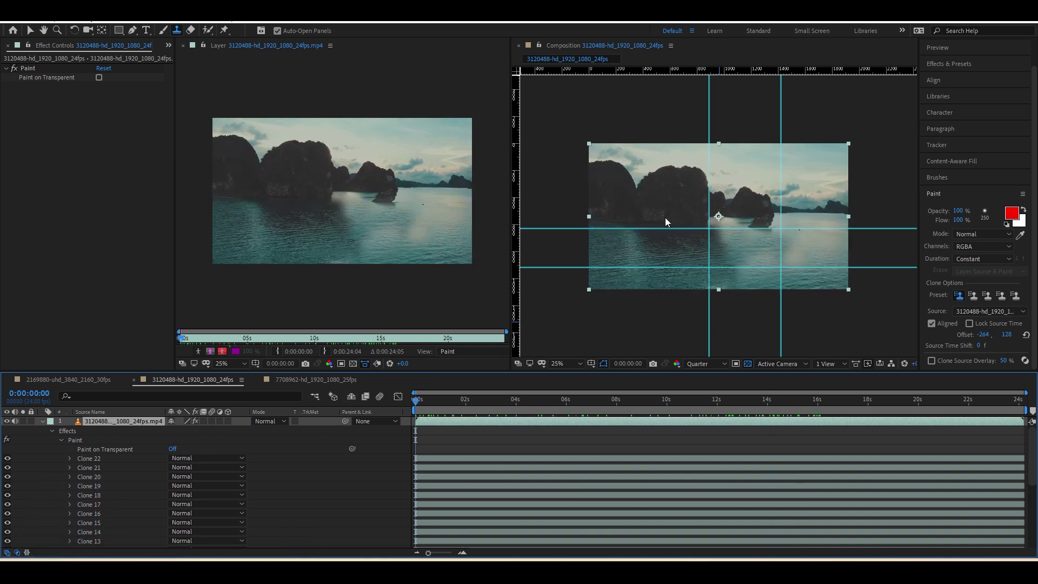
pyautogui.press('space')
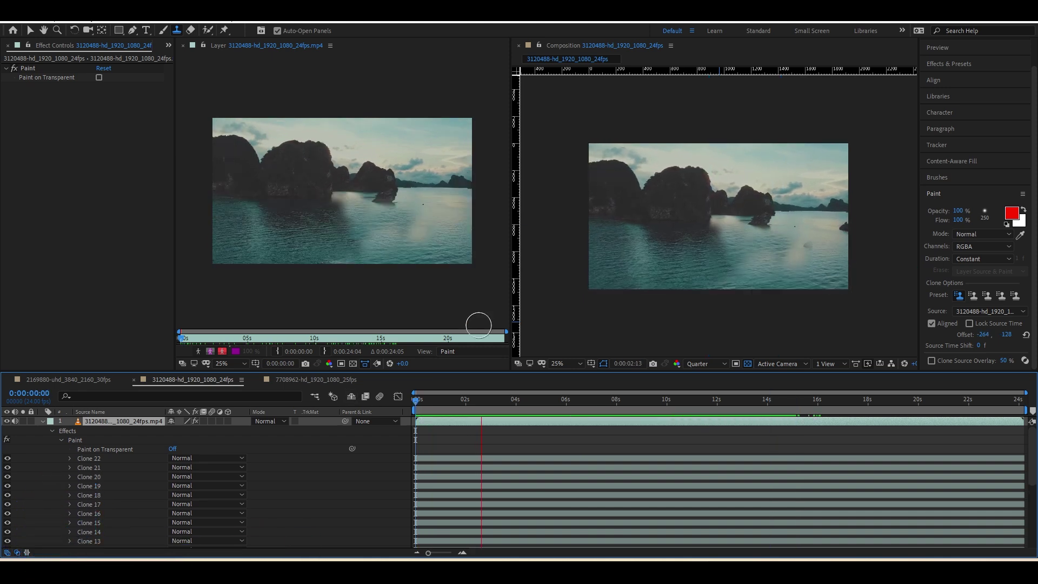
pyautogui.press('space')
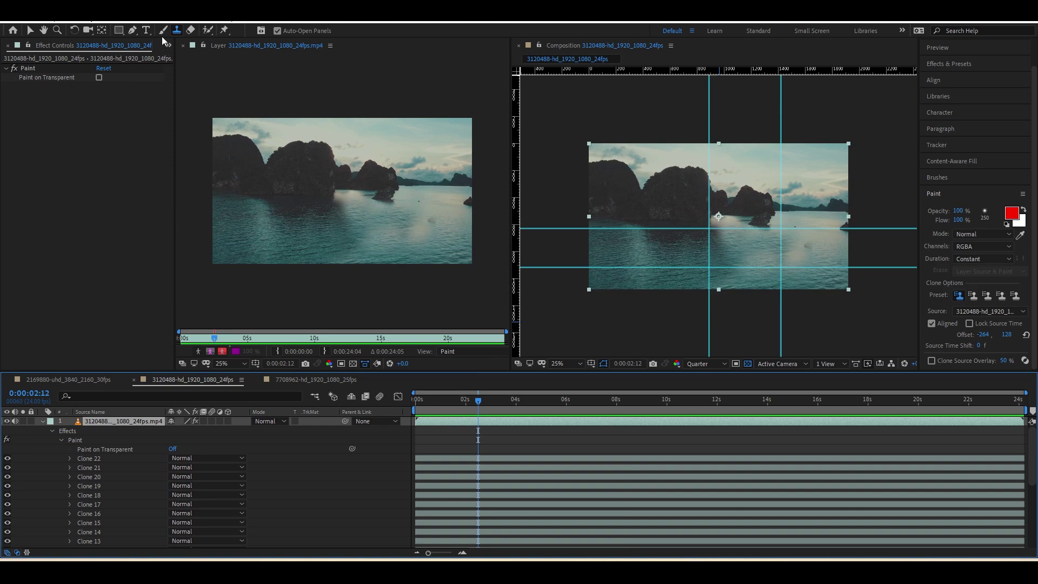
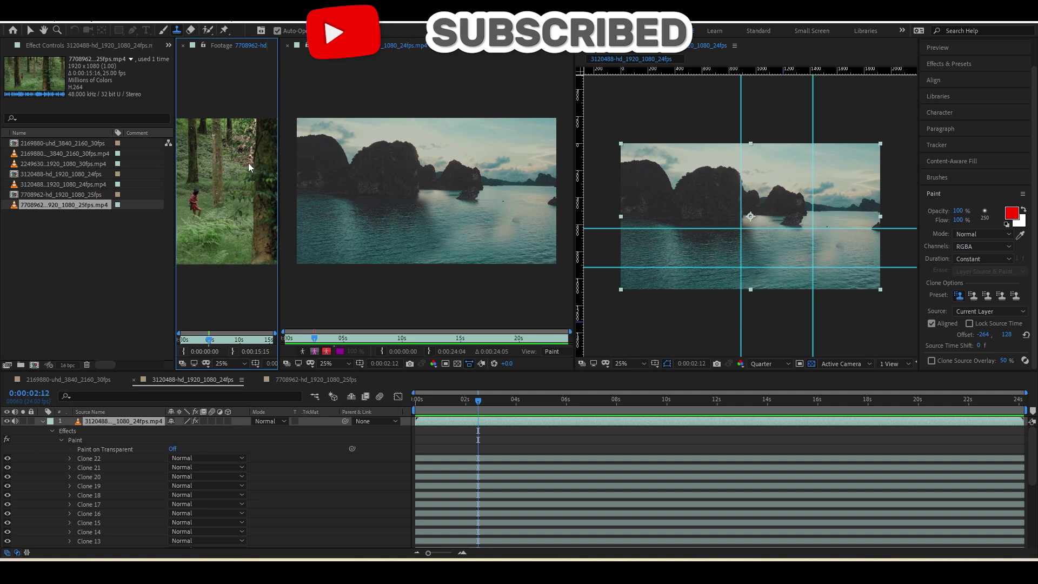
# - Make the lake clip the clone source and close the forest clip's footage viewer
pyautogui.click(521, 430)
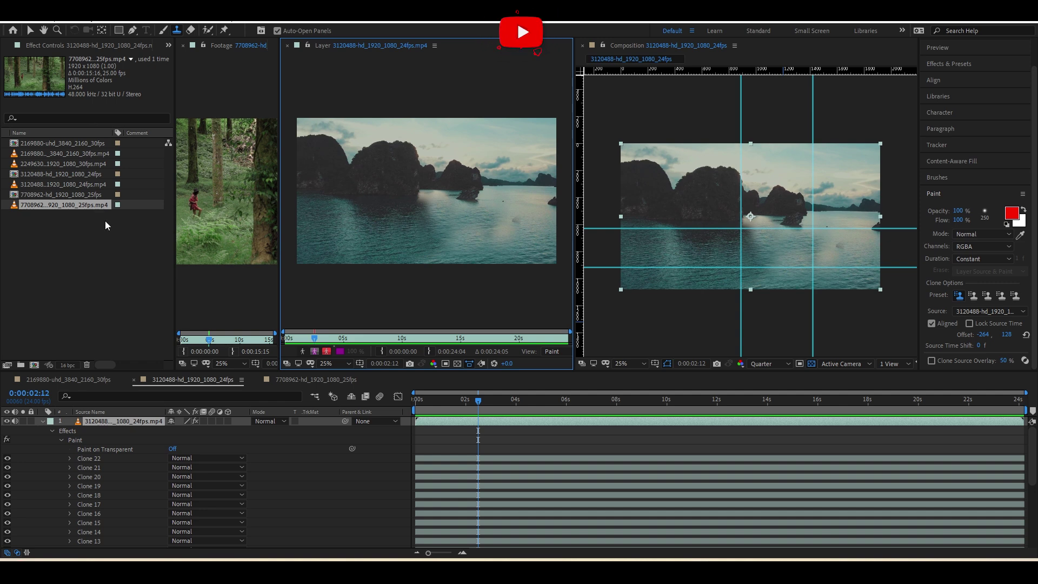
pyautogui.click(183, 45)
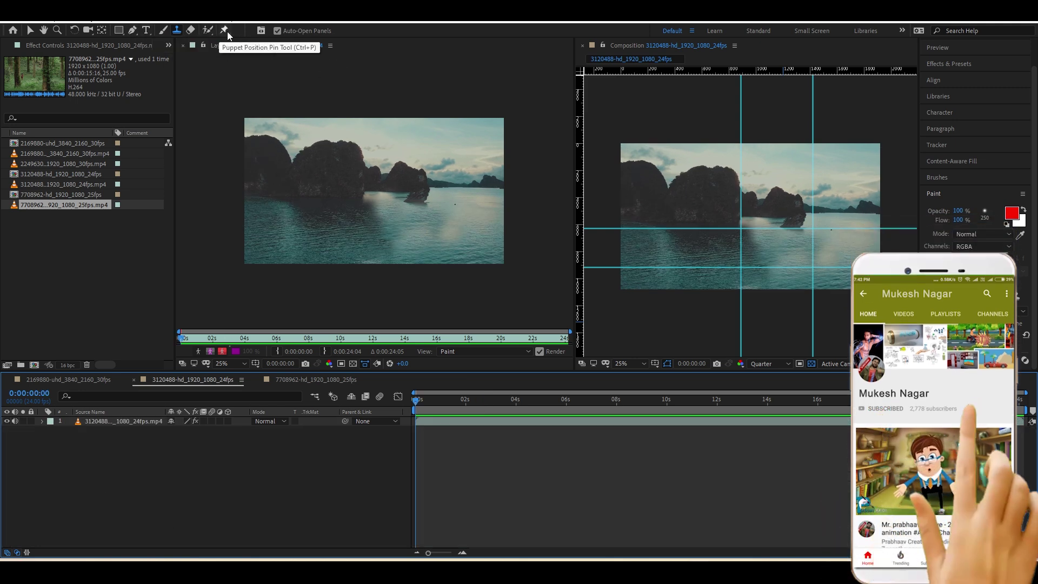
# - Return to the Selection tool and build a new composition from the cartoon boy PNG
pyautogui.click(79, 283)
pyautogui.press('v')
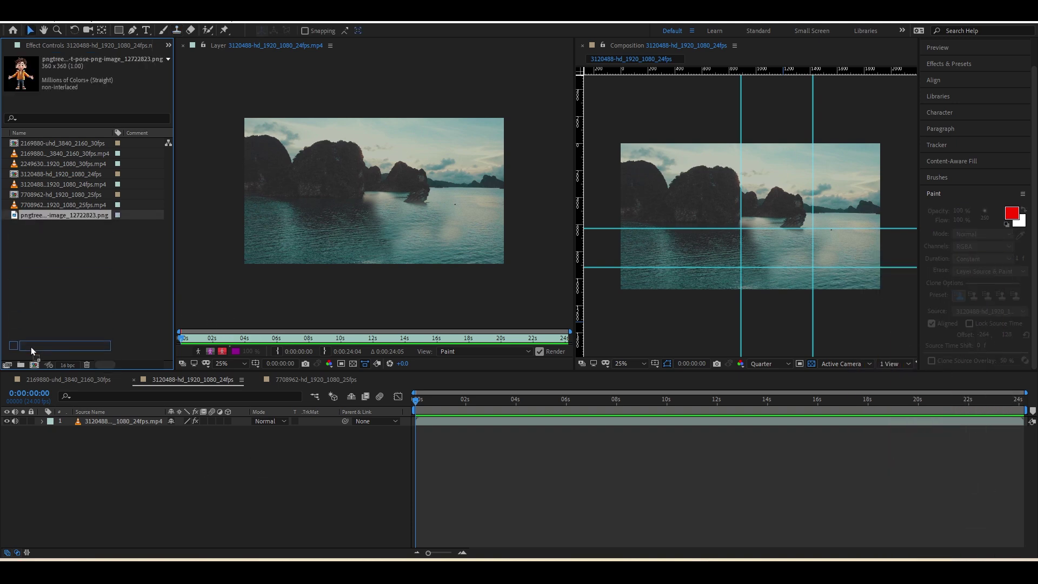
pyautogui.moveTo(59, 215); pyautogui.dragTo(34, 364)
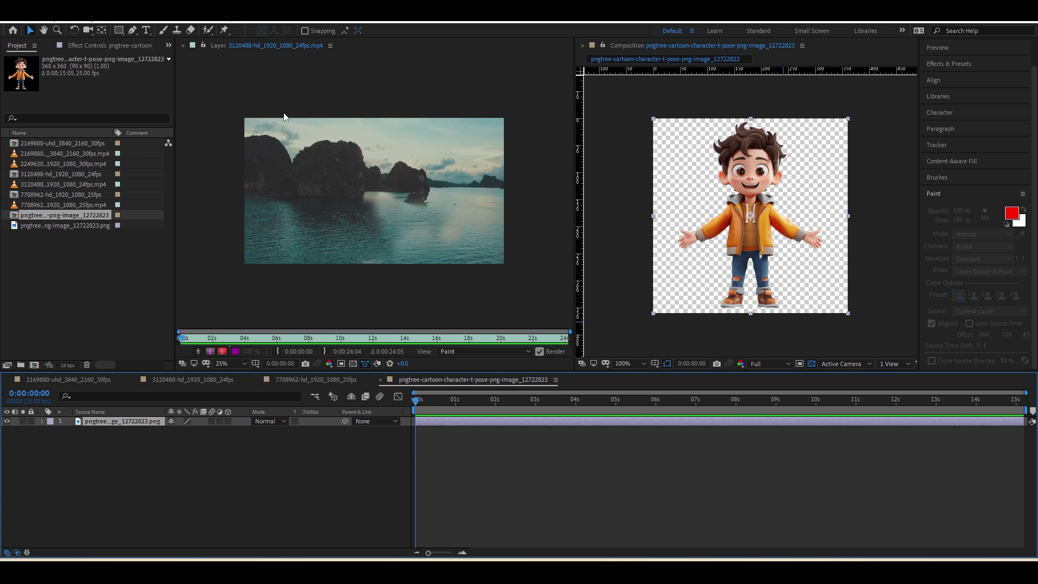
# - Choose the Puppet Position Pin tool and pin the boy's left-side foot
pyautogui.click(227, 31)
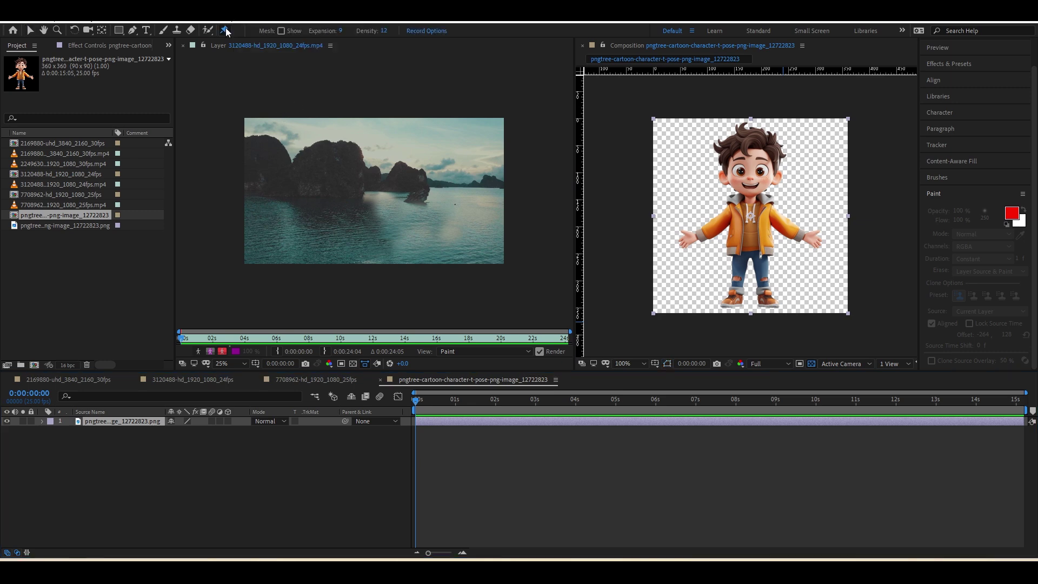
pyautogui.click(227, 31)
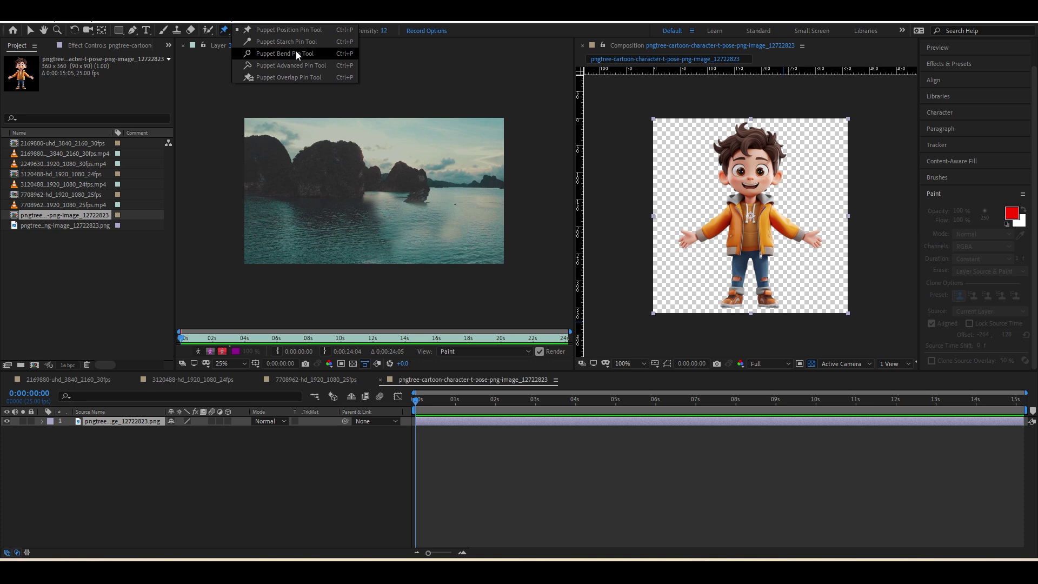
pyautogui.click(261, 30)
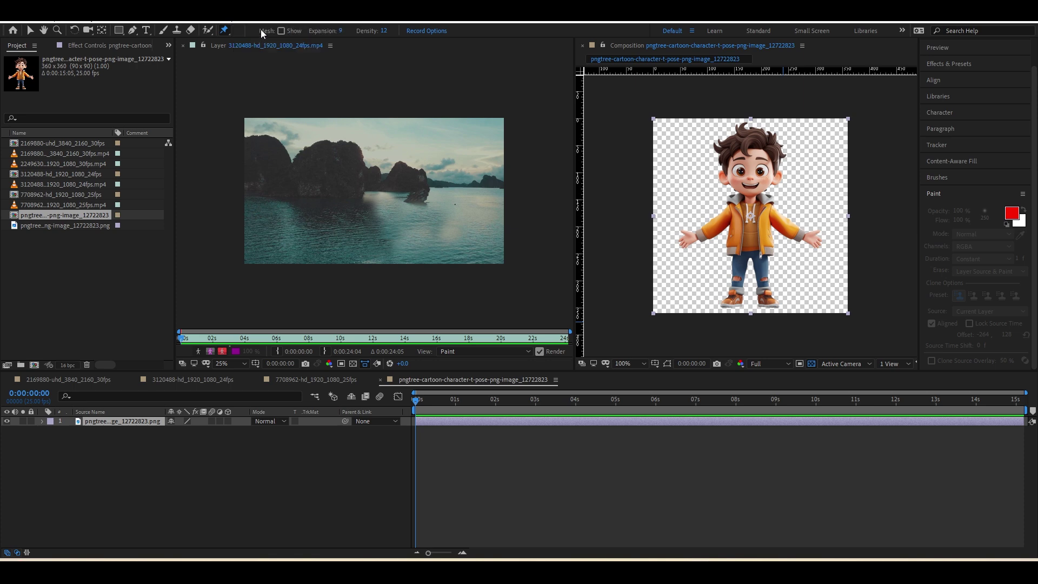
pyautogui.click(226, 31)
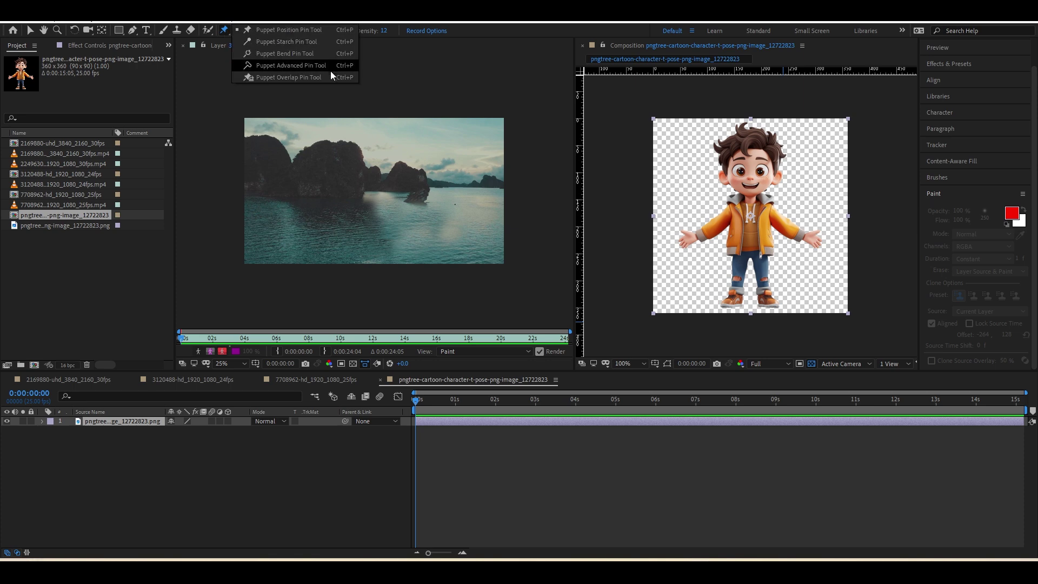
pyautogui.click(241, 30)
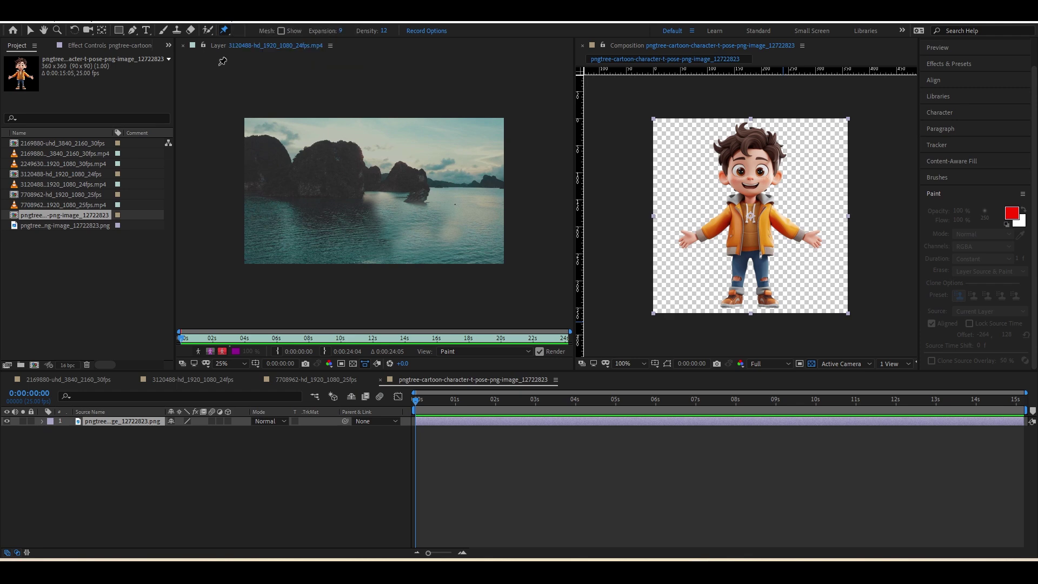
pyautogui.click(731, 301)
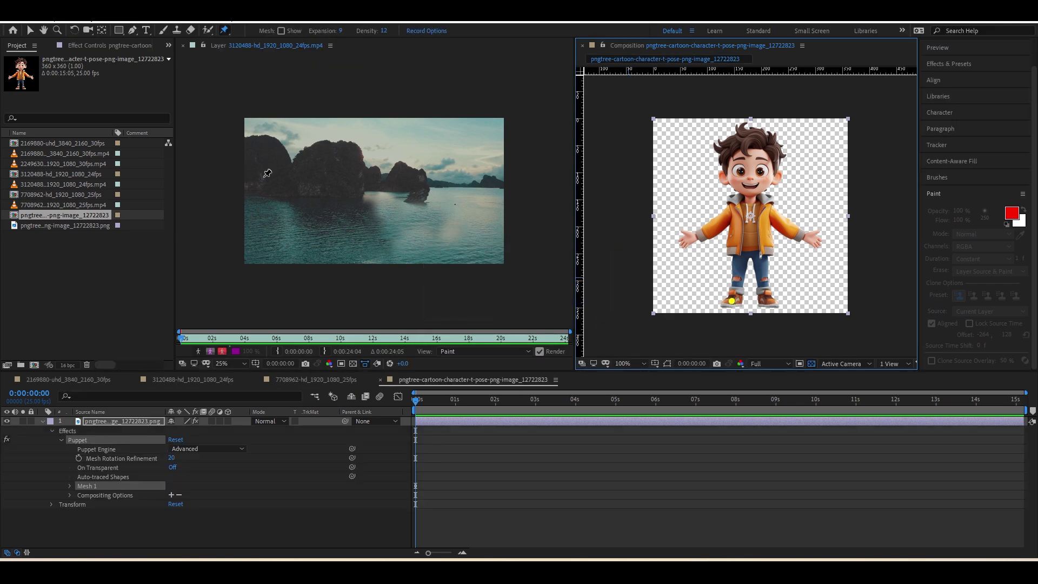
# - With the puppet mesh shown, pin the boy's right-side foot and right hand, then select the layer
pyautogui.click(91, 48)
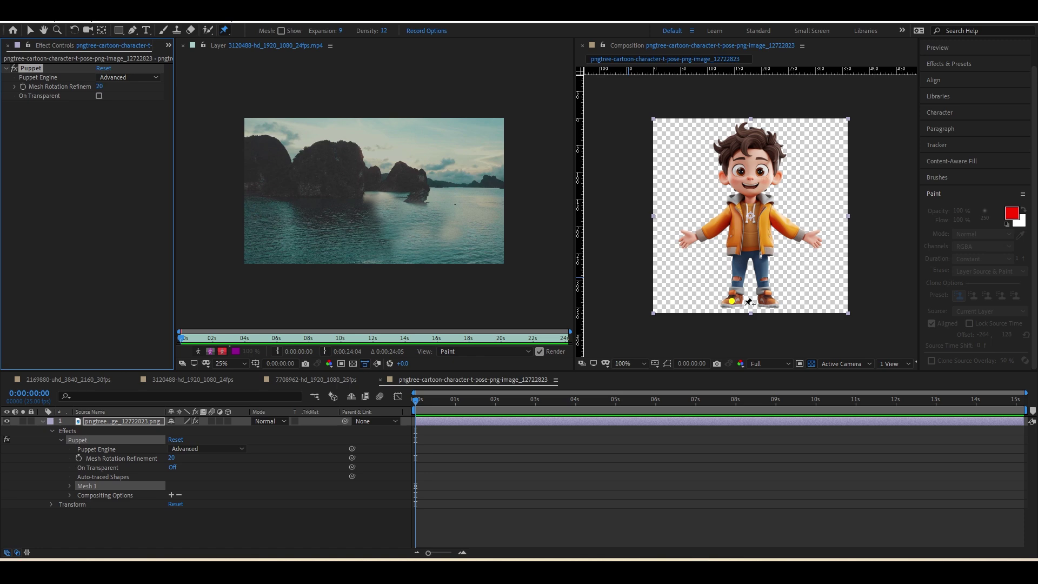
pyautogui.click(281, 31)
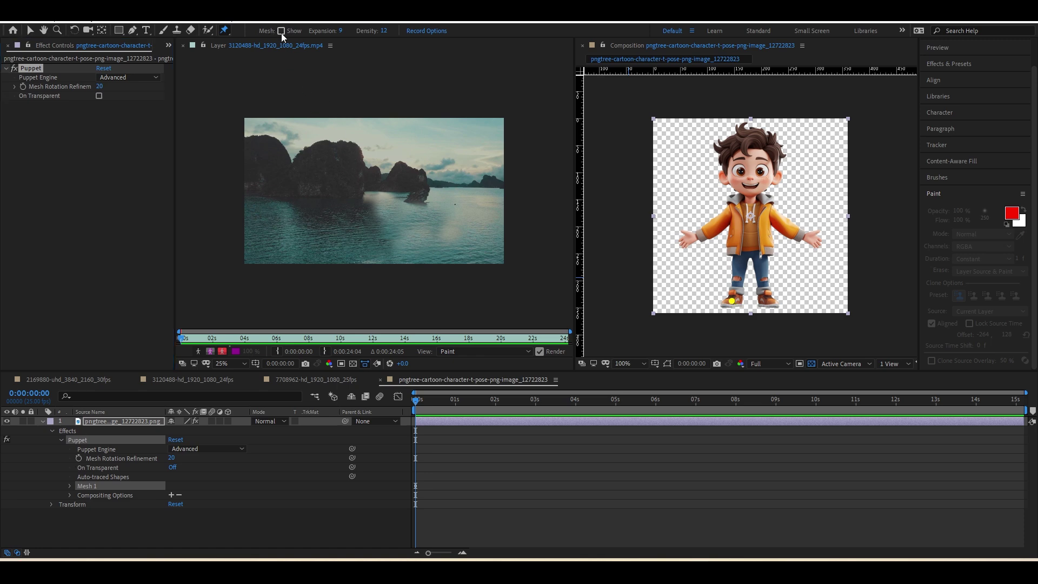
pyautogui.click(769, 302)
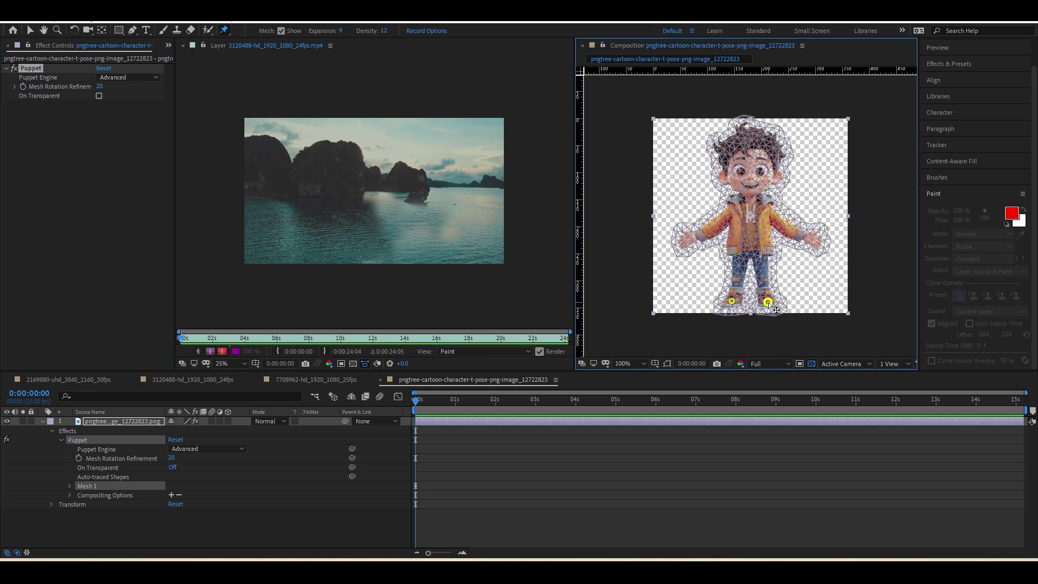
pyautogui.click(281, 32)
pyautogui.click(807, 237)
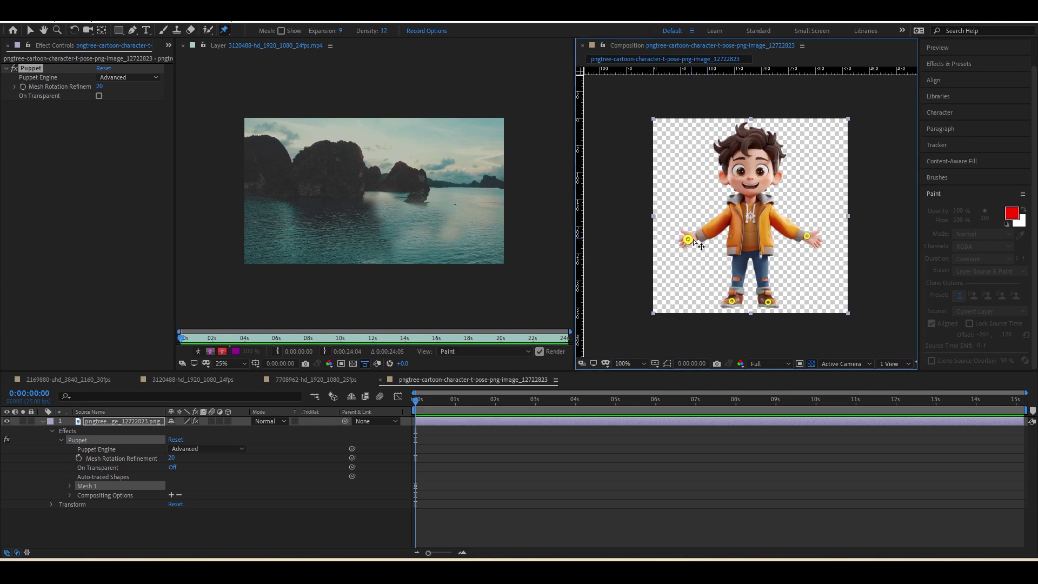
pyautogui.click(457, 422)
# - Reveal the puppet pin properties and move the playhead to frame 11
pyautogui.press('u')
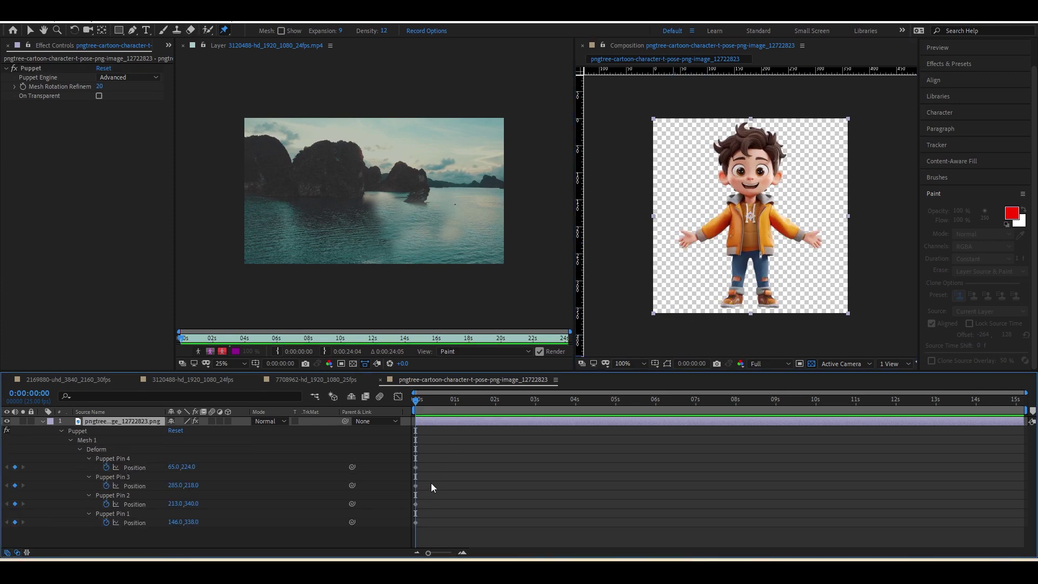
pyautogui.click(462, 400)
pyautogui.moveTo(436, 403); pyautogui.dragTo(445, 406)
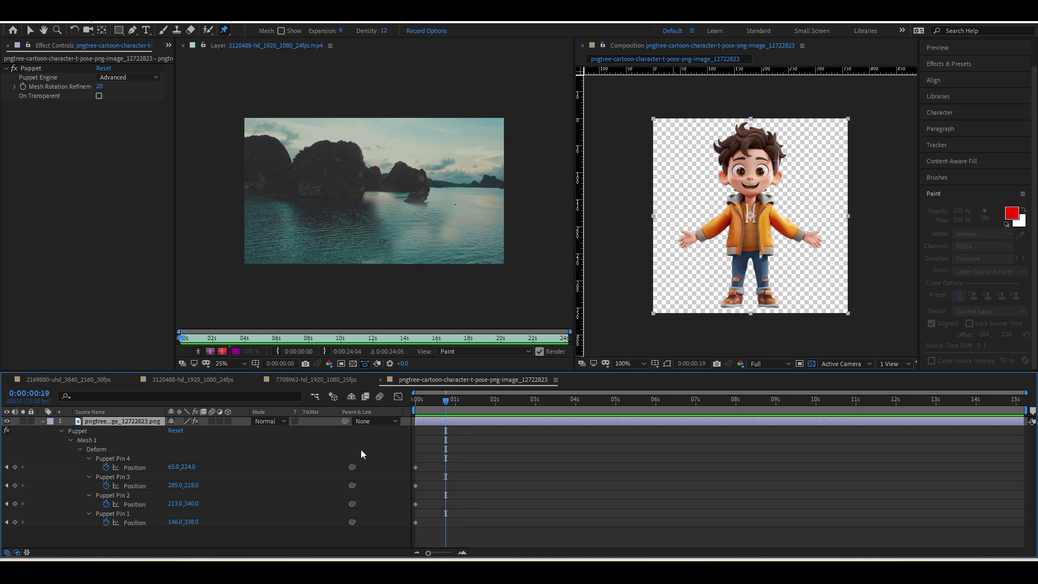
pyautogui.click(469, 438)
pyautogui.click(470, 422)
pyautogui.click(84, 435)
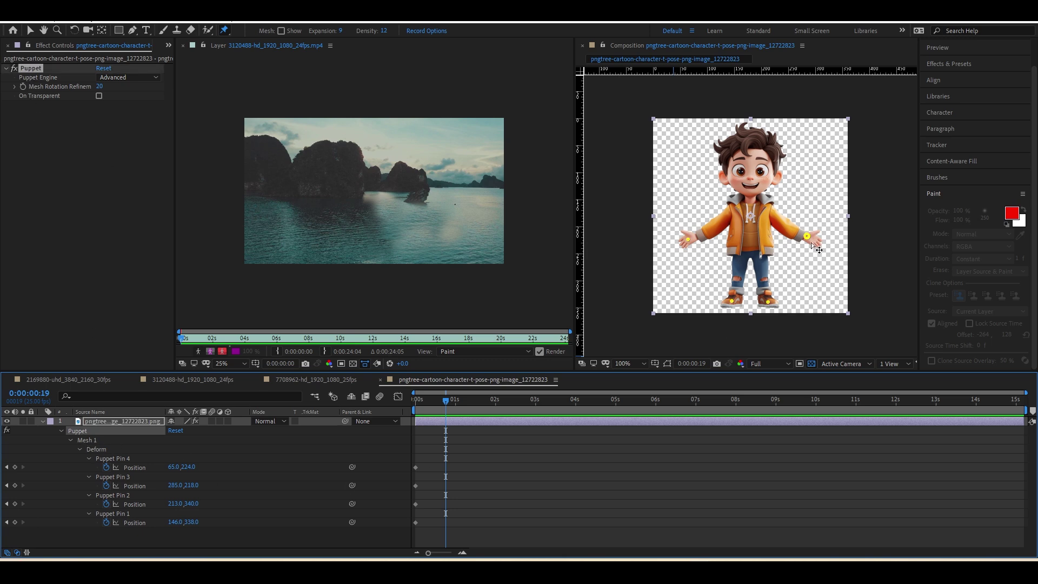
pyautogui.moveTo(418, 400); pyautogui.dragTo(433, 401)
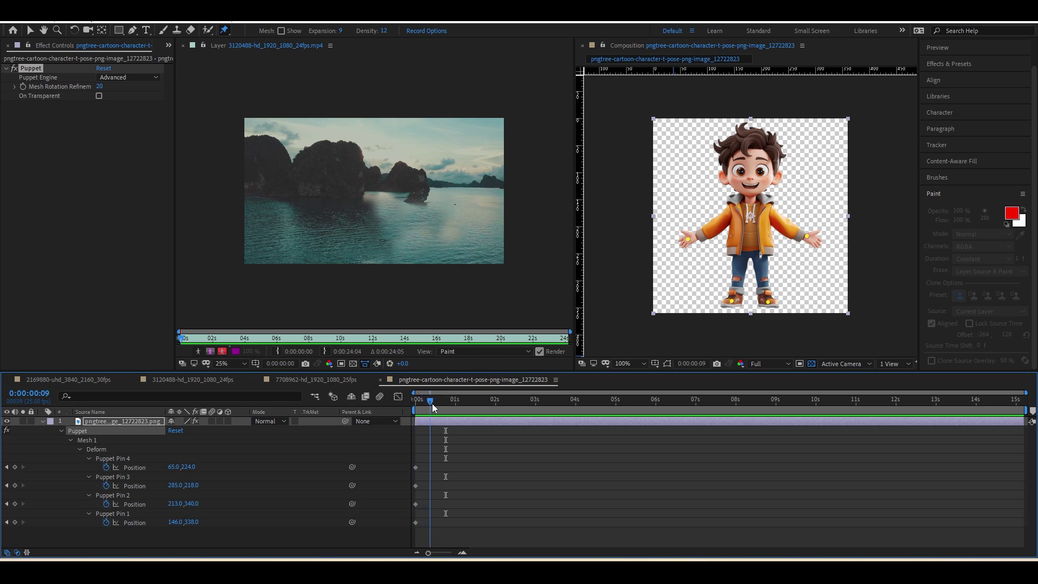
# - Raise the right-hand pin to lift the arm, then preview the animation from the start
pyautogui.moveTo(808, 238); pyautogui.dragTo(810, 203)
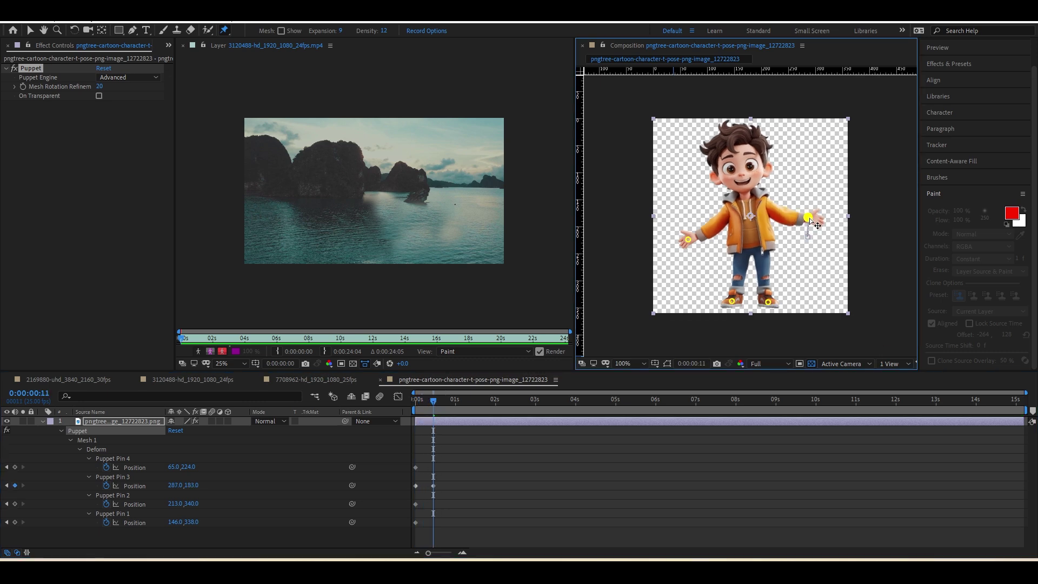
pyautogui.press('Home')
pyautogui.press('space')
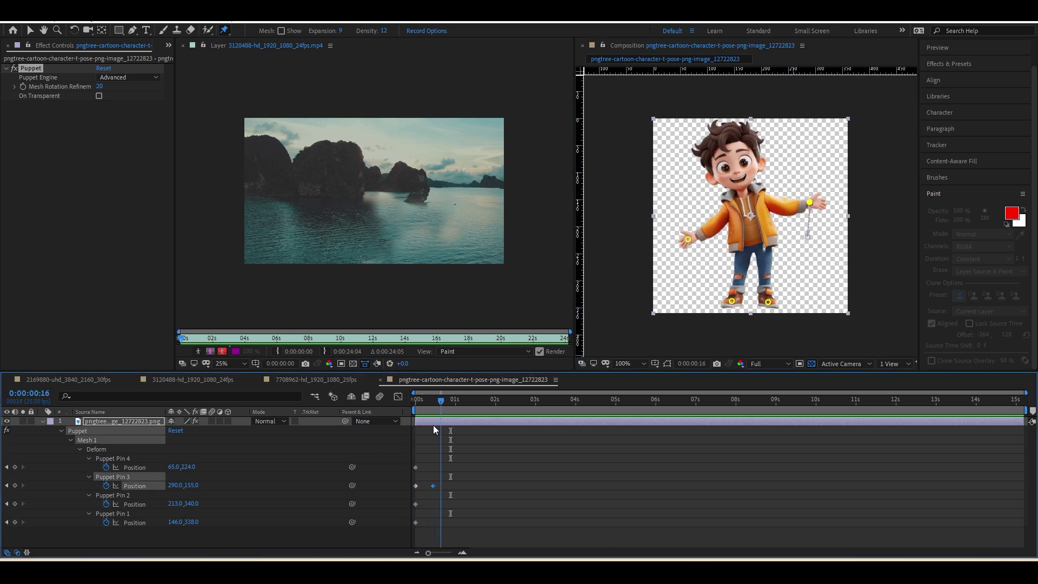
pyautogui.press('space')
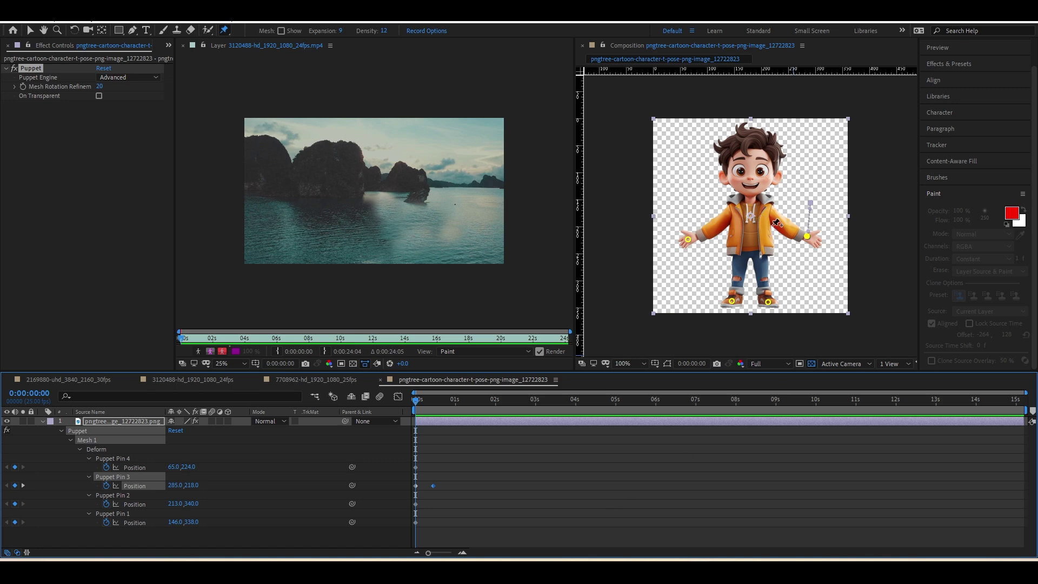
pyautogui.press('space')
pyautogui.press('space')
# - Add puppet pins on the boy's chest, both hips and the top of his head
pyautogui.click(752, 204)
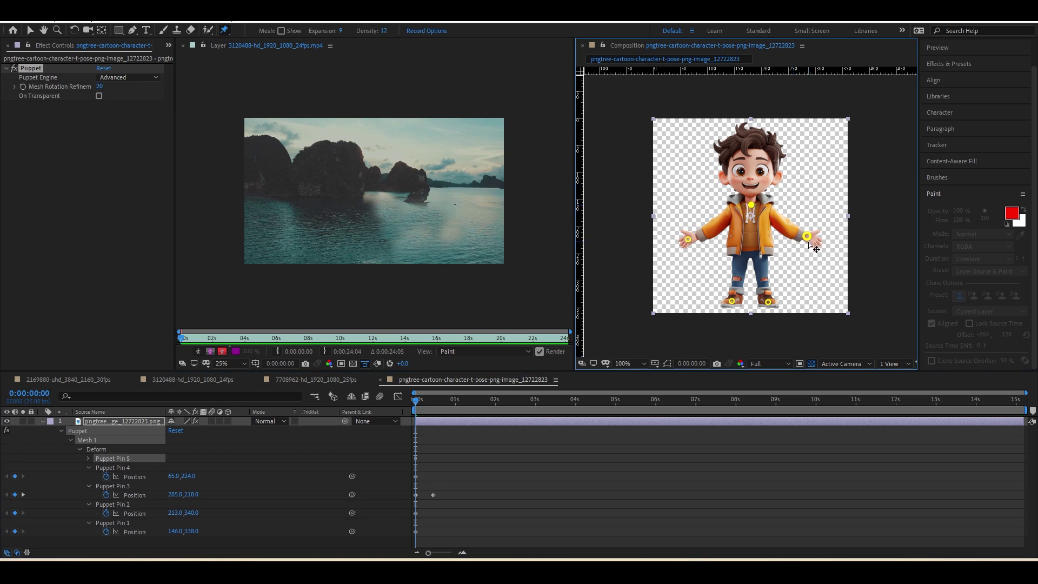
pyautogui.moveTo(419, 403); pyautogui.dragTo(415, 403)
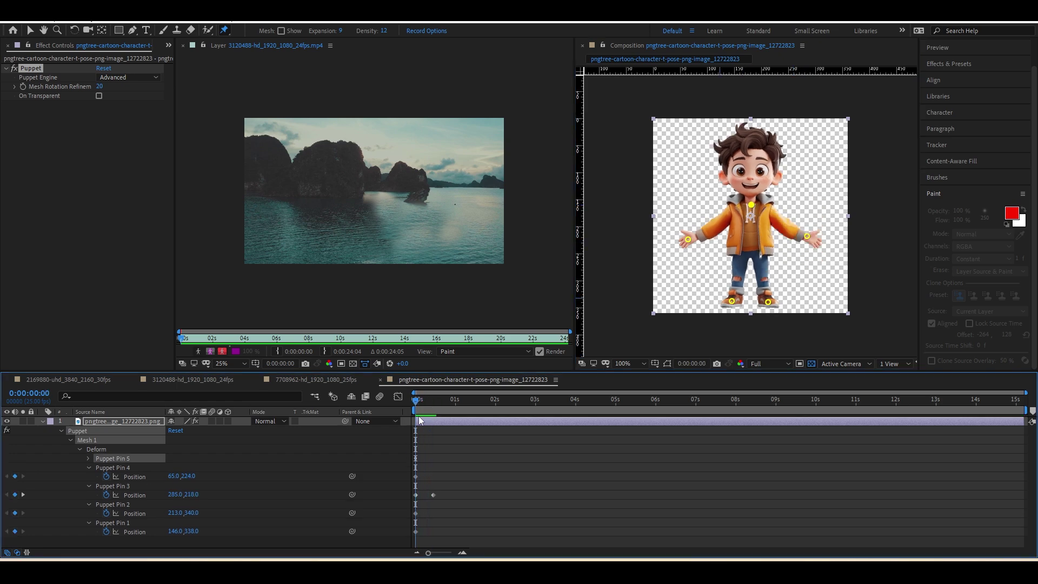
pyautogui.click(769, 249)
pyautogui.click(733, 253)
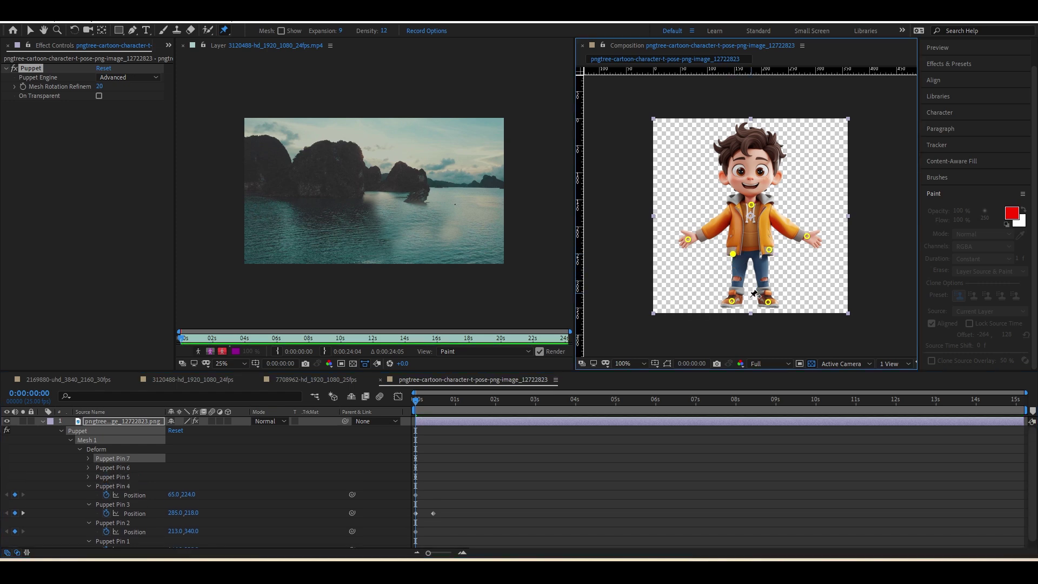
pyautogui.moveTo(423, 403); pyautogui.dragTo(411, 399)
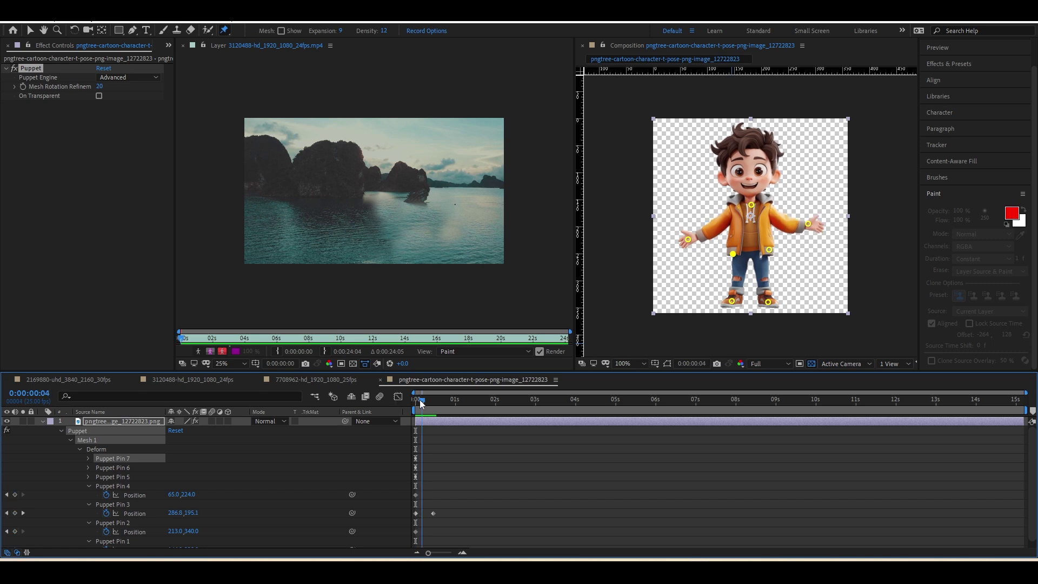
pyautogui.click(753, 146)
# - Shift the head pin right to tilt the head, then review the pose at frame 11
pyautogui.moveTo(419, 401)
pyautogui.mouseDown()
pyautogui.moveTo(435, 417)
pyautogui.moveTo(414, 419)
pyautogui.moveTo(434, 420)
pyautogui.mouseUp()
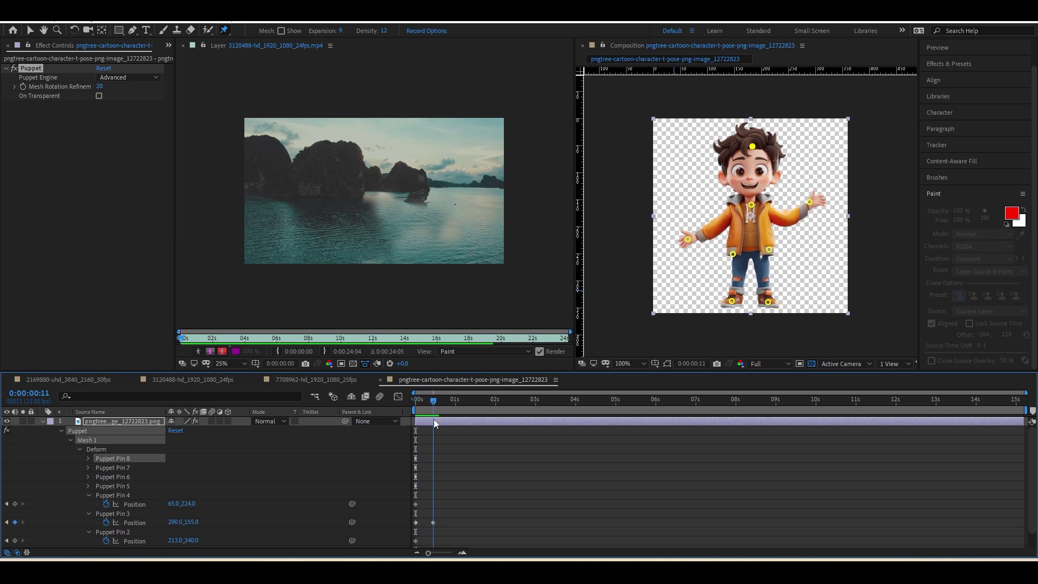
pyautogui.click(751, 150)
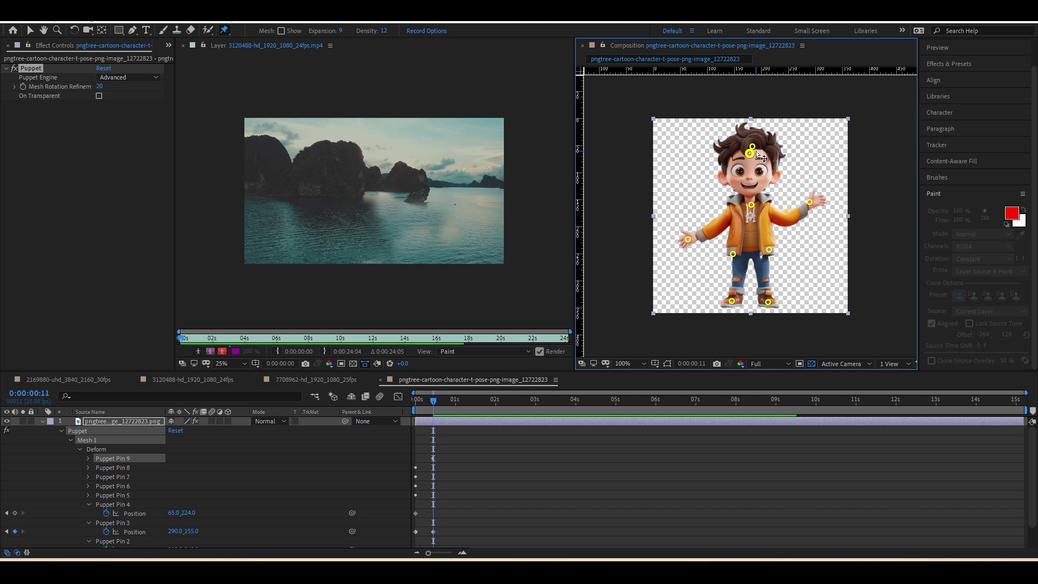
pyautogui.moveTo(754, 147); pyautogui.dragTo(770, 149)
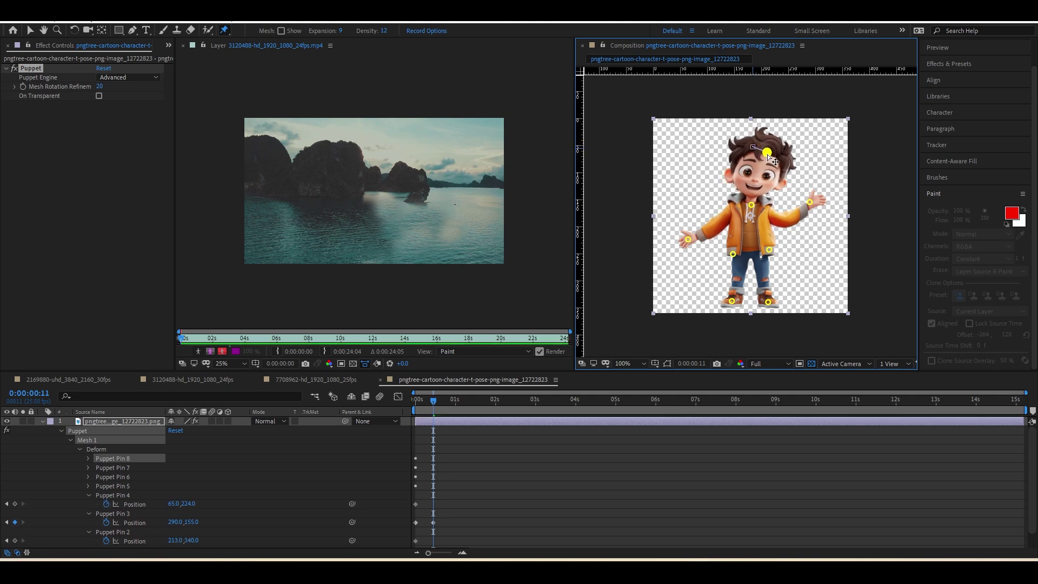
pyautogui.click(429, 401)
pyautogui.moveTo(428, 406); pyautogui.dragTo(433, 403)
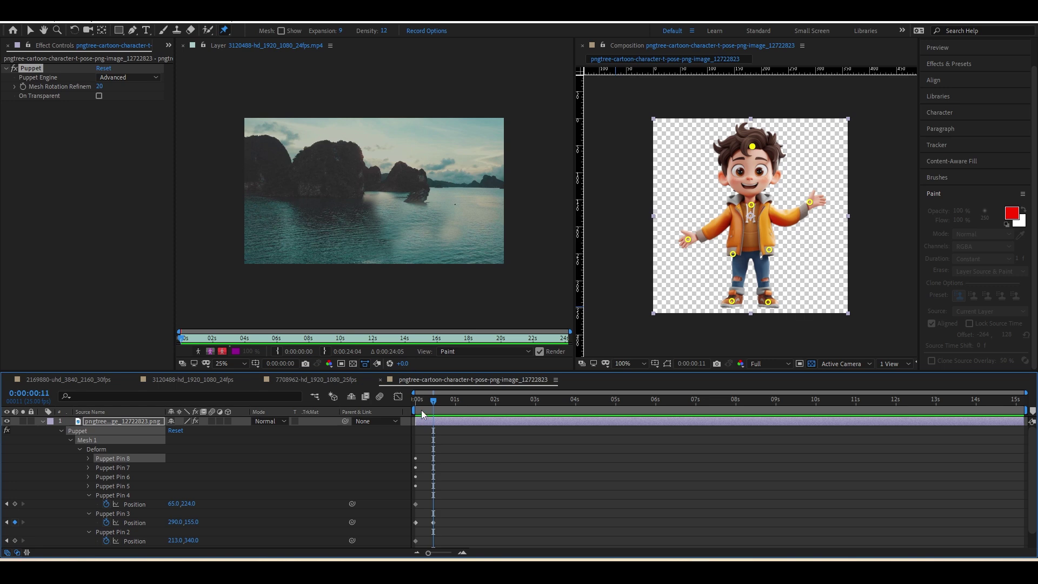
# - Raise the left-hand pin from 65,224 to 55,145, compare poses, and return to frame 0
pyautogui.moveTo(687, 239); pyautogui.dragTo(683, 196)
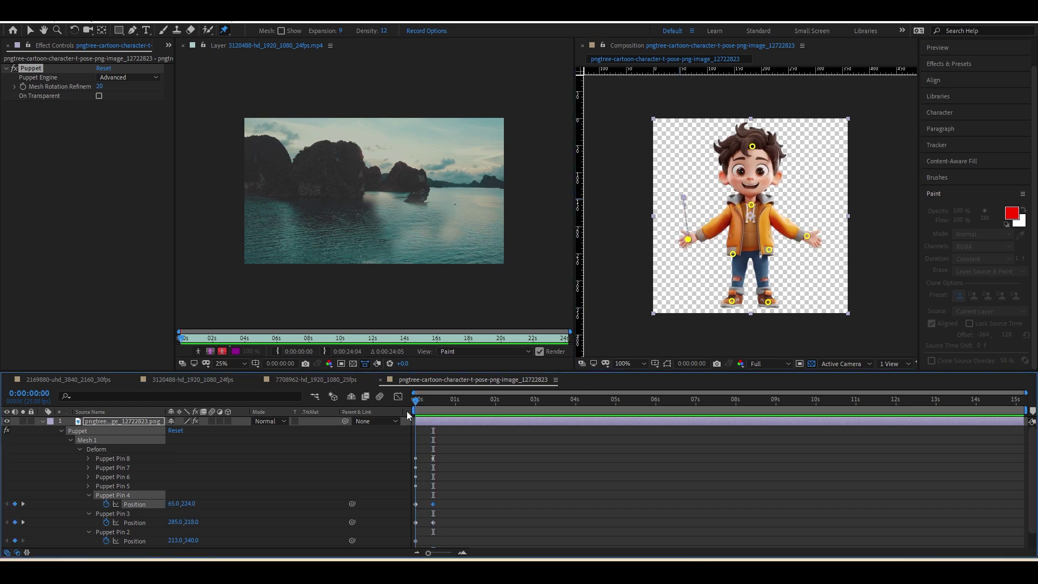
pyautogui.moveTo(420, 406); pyautogui.dragTo(446, 435)
pyautogui.click(446, 421)
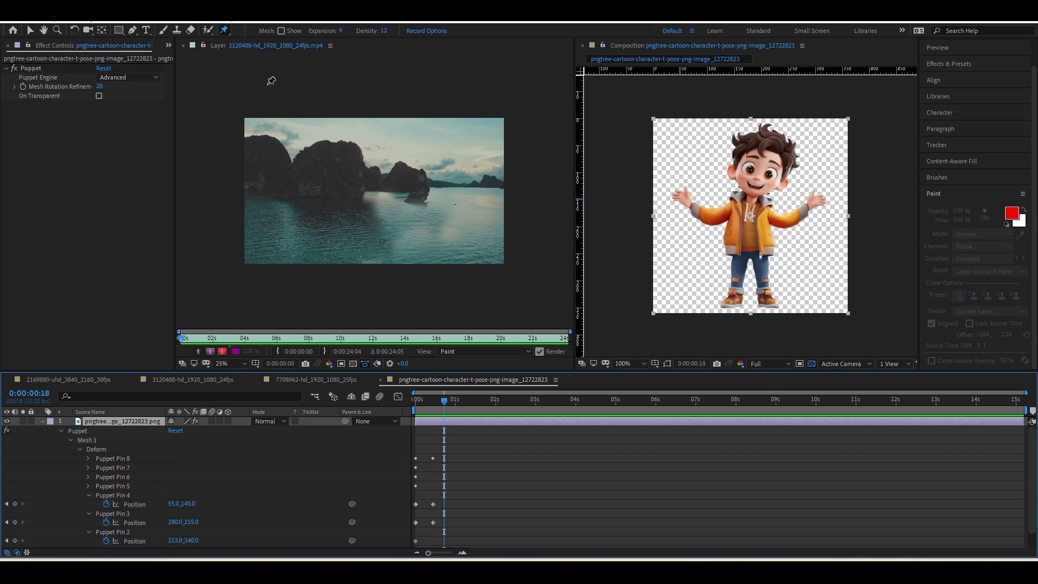
pyautogui.press('Home')
pyautogui.click(100, 431)
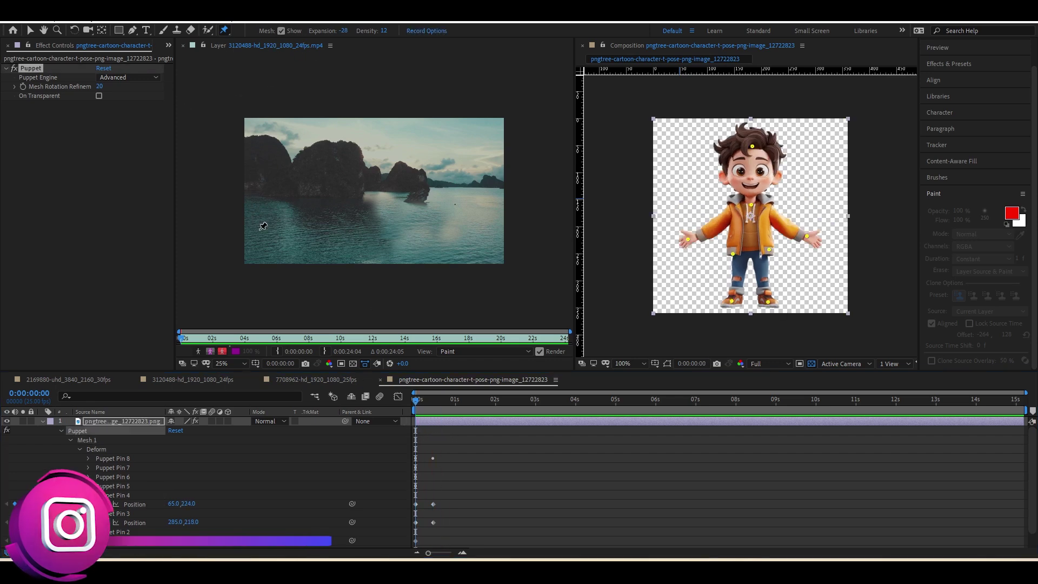
pyautogui.moveTo(749, 226)
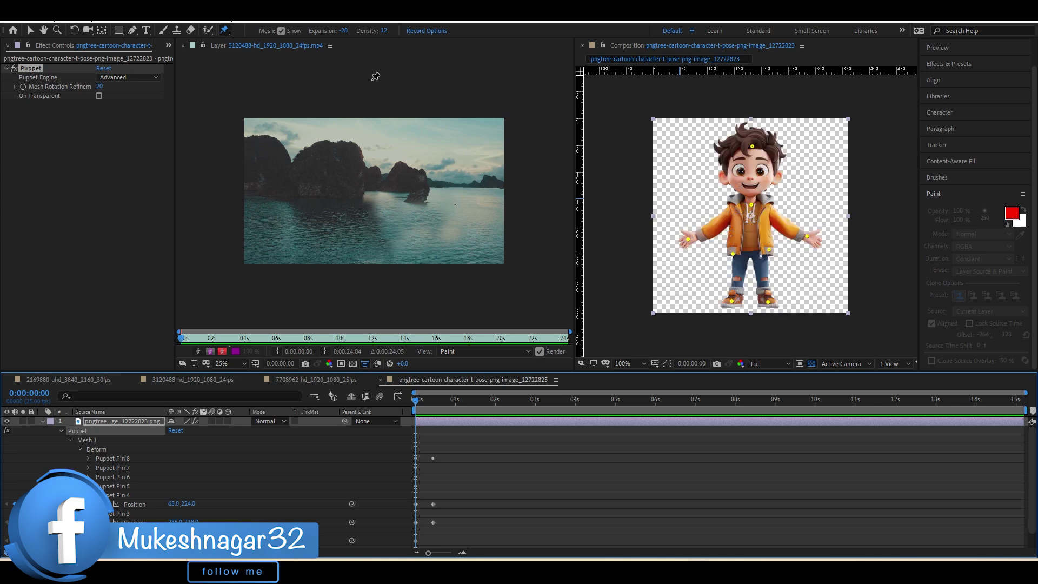
# - Set the puppet mesh expansion to -1, adjust density, and review poses across frames 3–6
pyautogui.moveTo(344, 31)
pyautogui.mouseDown()
pyautogui.moveTo(330, 31)
pyautogui.moveTo(342, 35)
pyautogui.mouseUp()
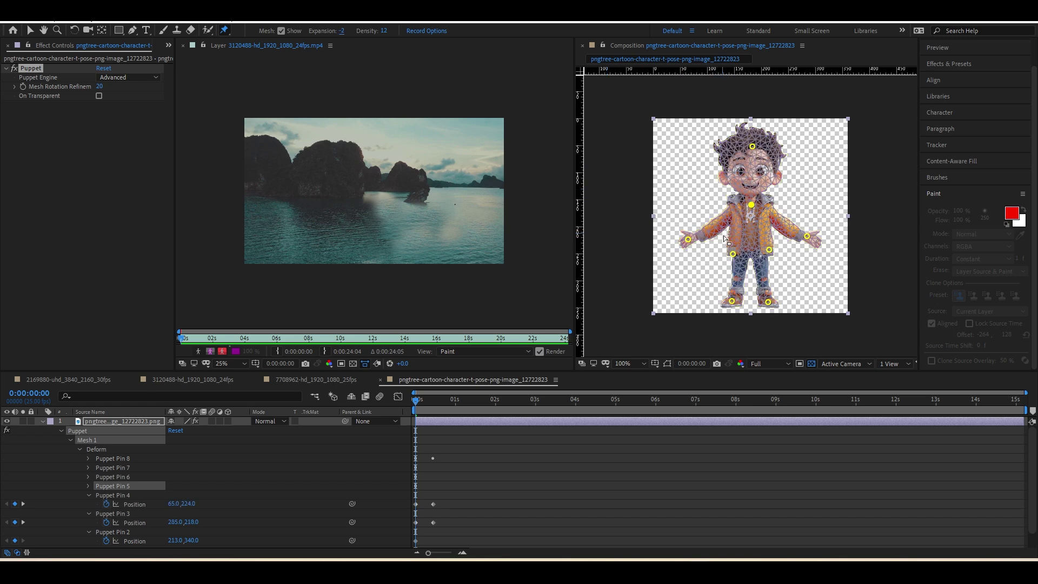
pyautogui.moveTo(342, 31); pyautogui.dragTo(349, 35)
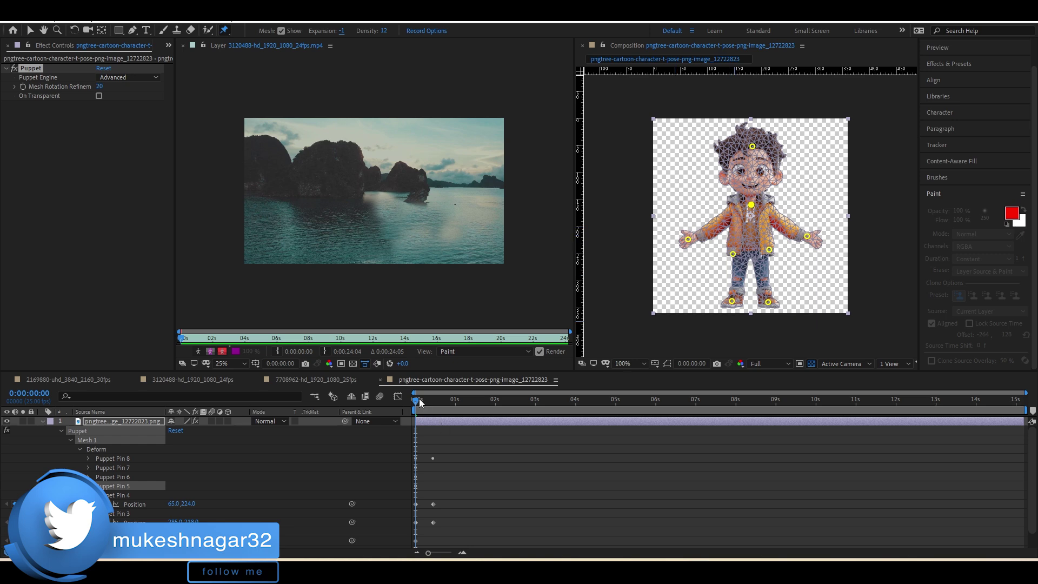
pyautogui.moveTo(420, 402); pyautogui.dragTo(423, 402)
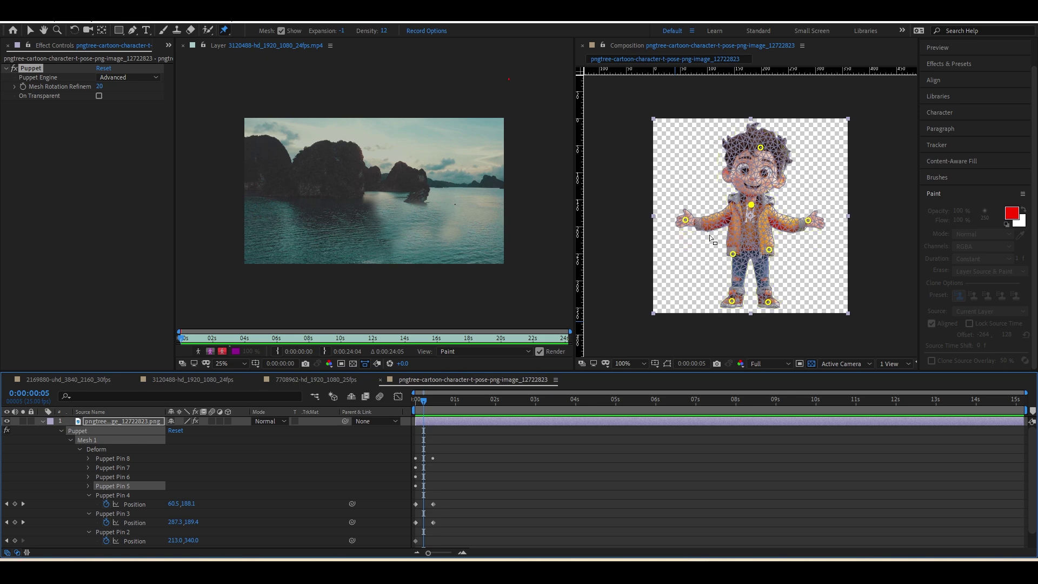
pyautogui.moveTo(422, 408); pyautogui.dragTo(423, 409)
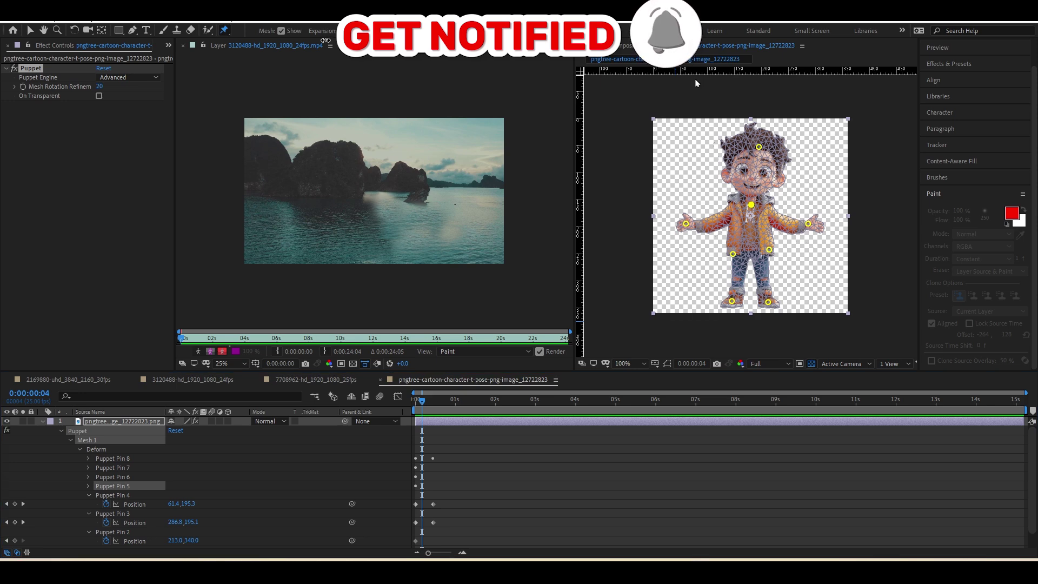
pyautogui.click(426, 400)
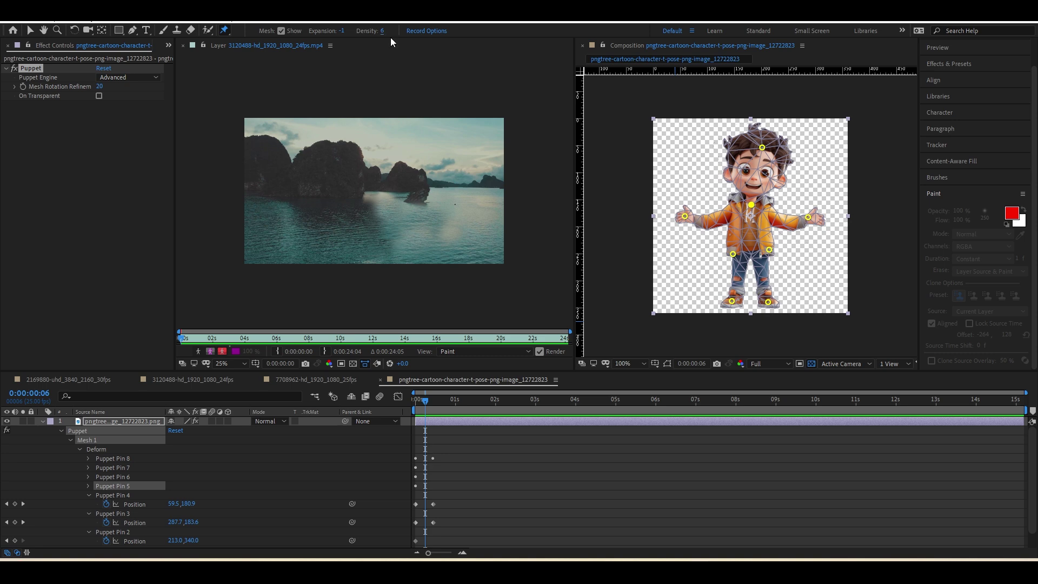
pyautogui.moveTo(388, 33); pyautogui.dragTo(472, 37)
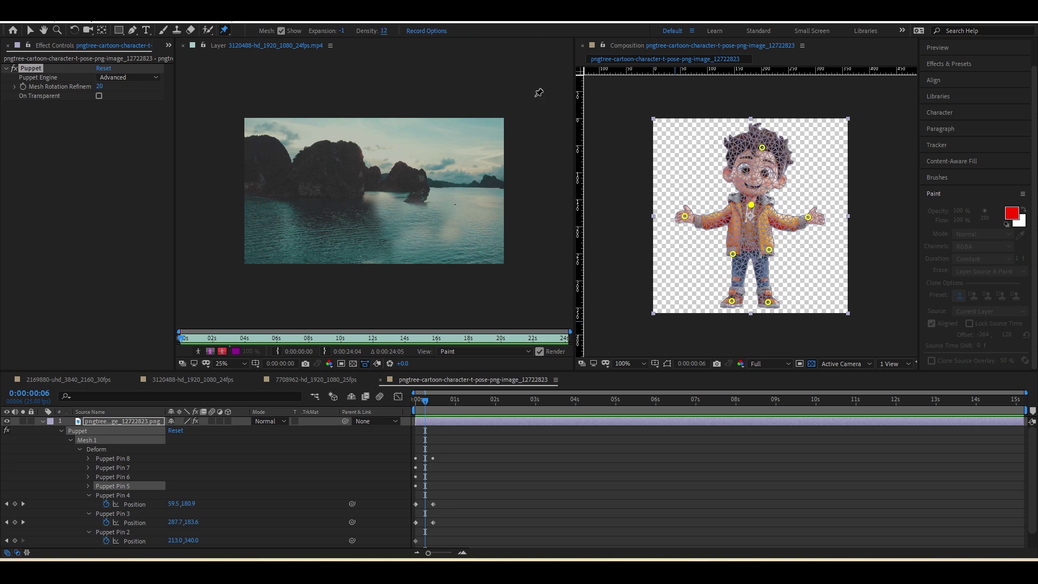
pyautogui.moveTo(426, 412); pyautogui.dragTo(421, 417)
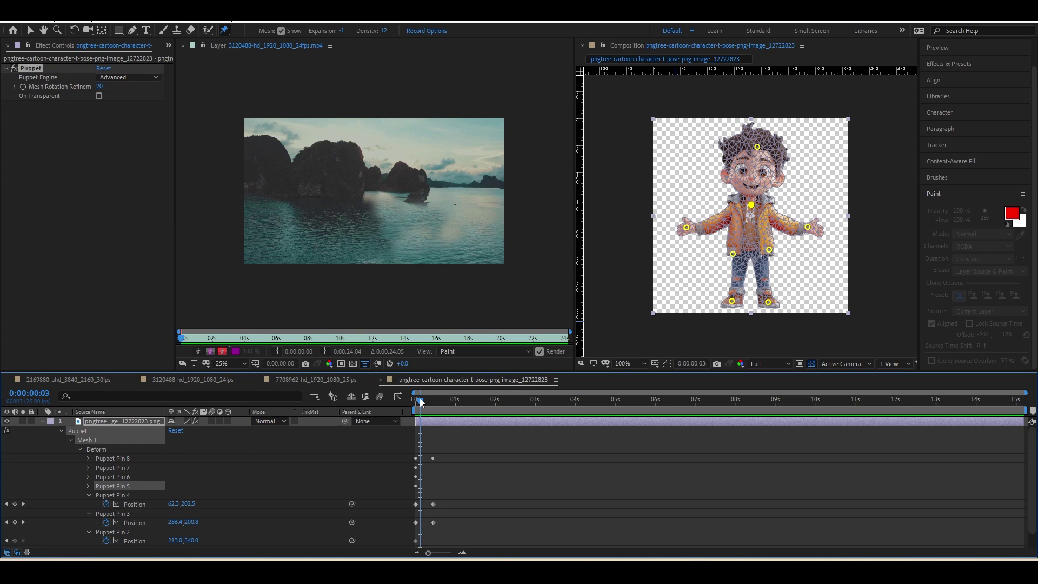
pyautogui.moveTo(422, 401); pyautogui.dragTo(415, 401)
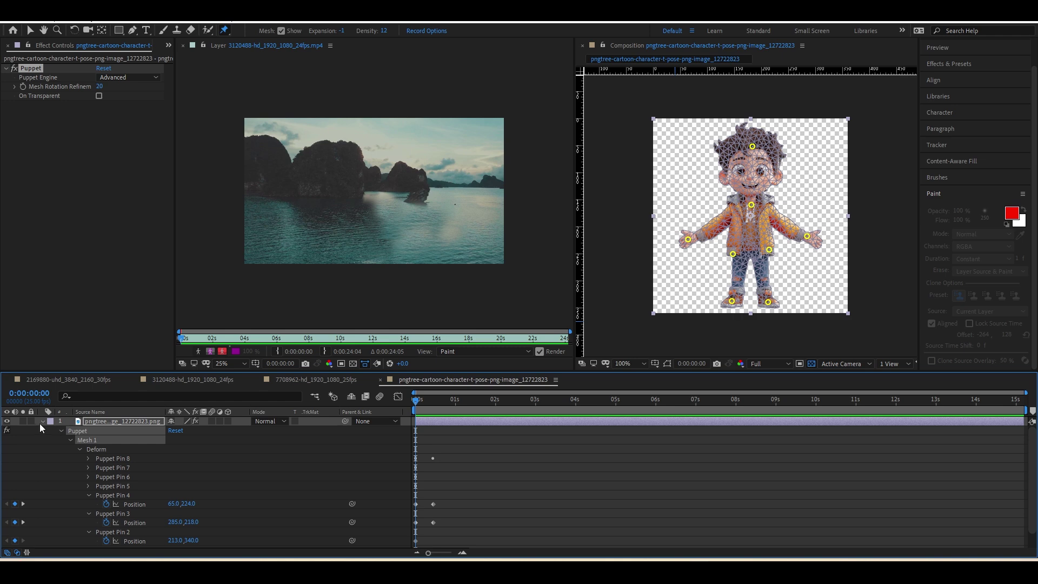
pyautogui.click(41, 422)
# - Pre-compose the character layer into Comp 1, open it at frame 15, and return to Selection
pyautogui.click(312, 496)
pyautogui.click(448, 425)
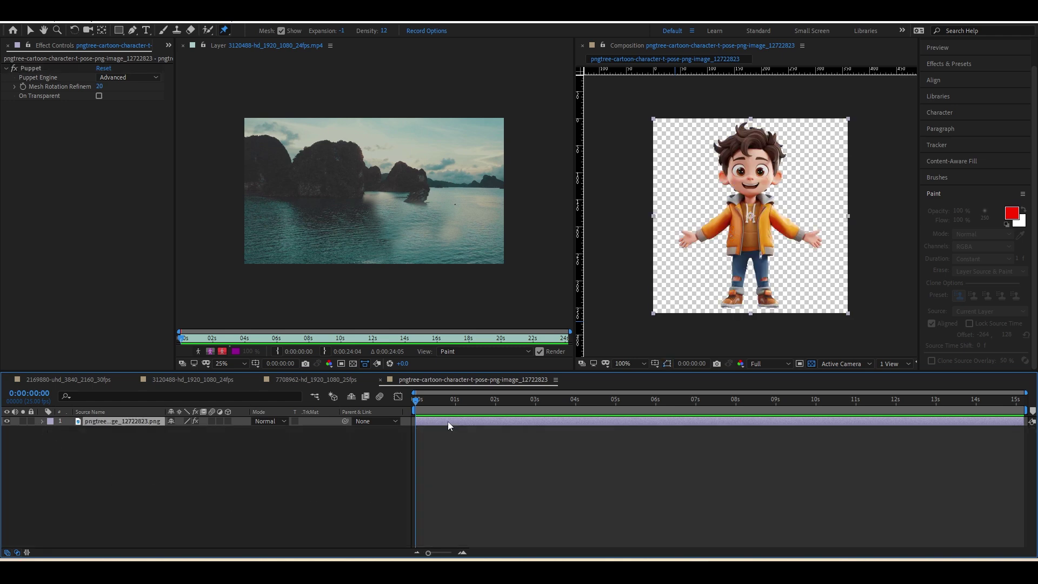
pyautogui.hotkey('ctrl', 'shift', 'c')
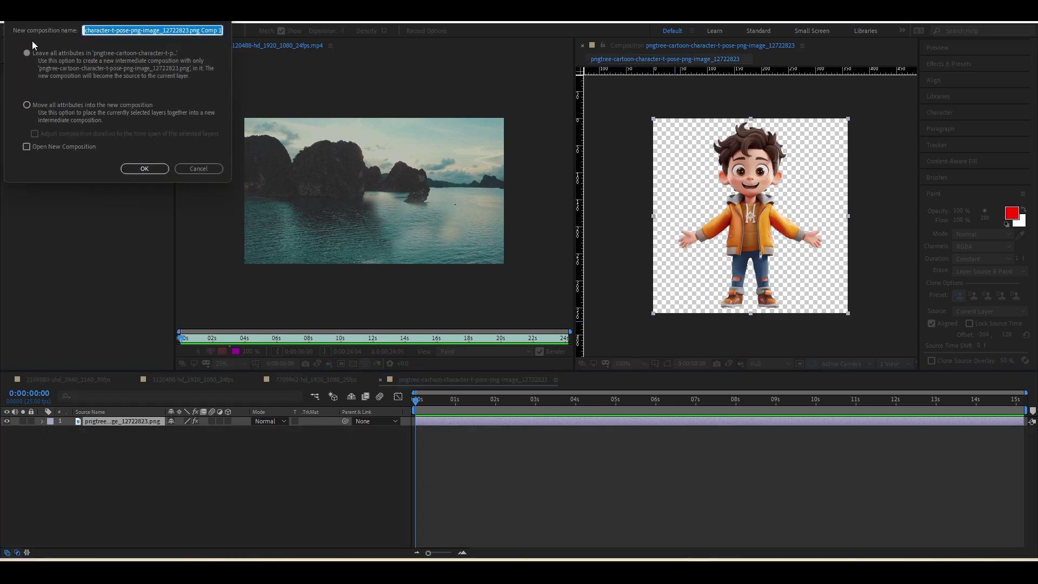
pyautogui.click(145, 169)
pyautogui.doubleClick(97, 425)
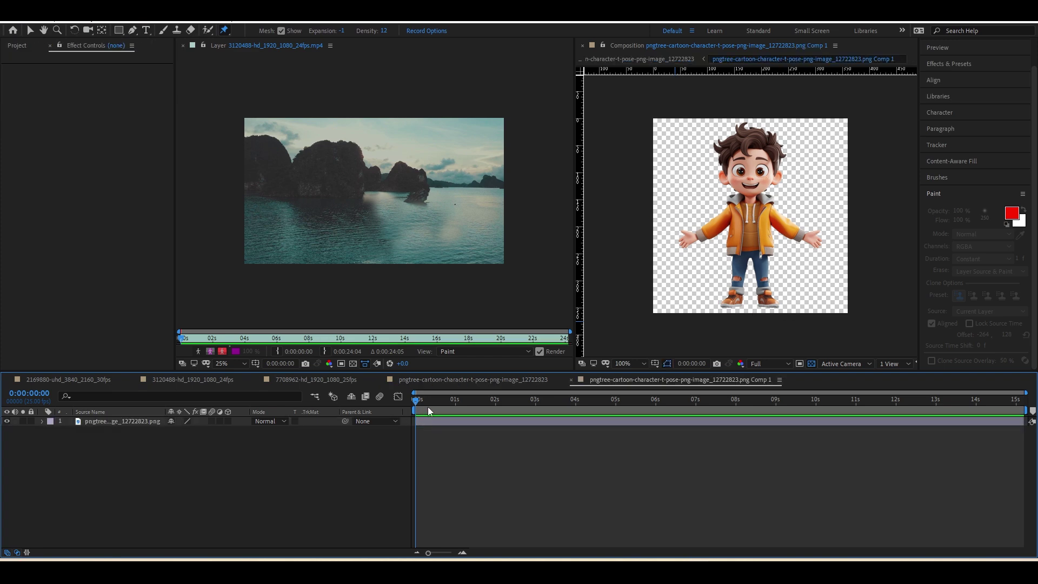
pyautogui.moveTo(428, 411); pyautogui.dragTo(438, 440)
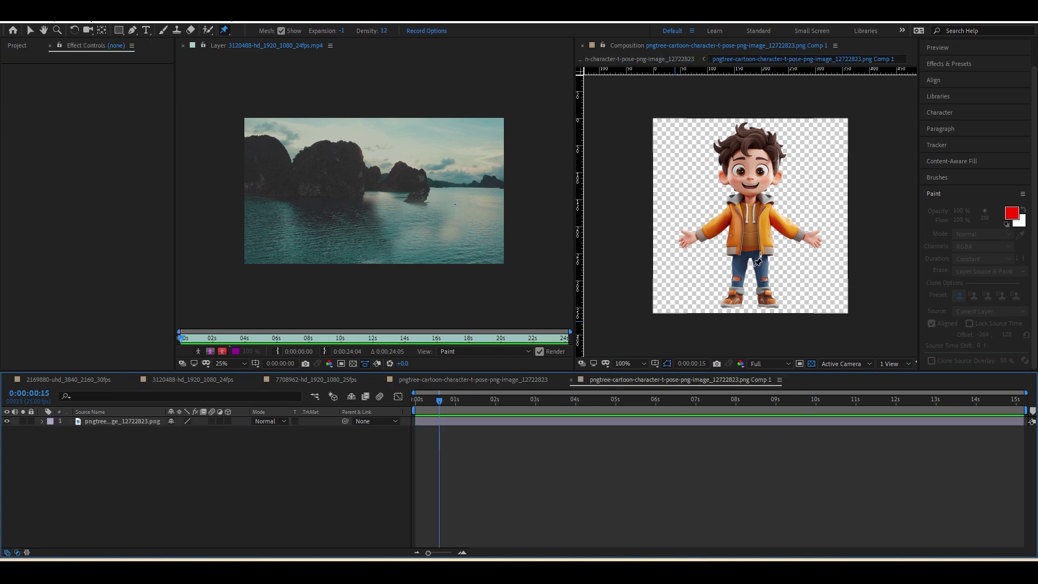
pyautogui.press('v')
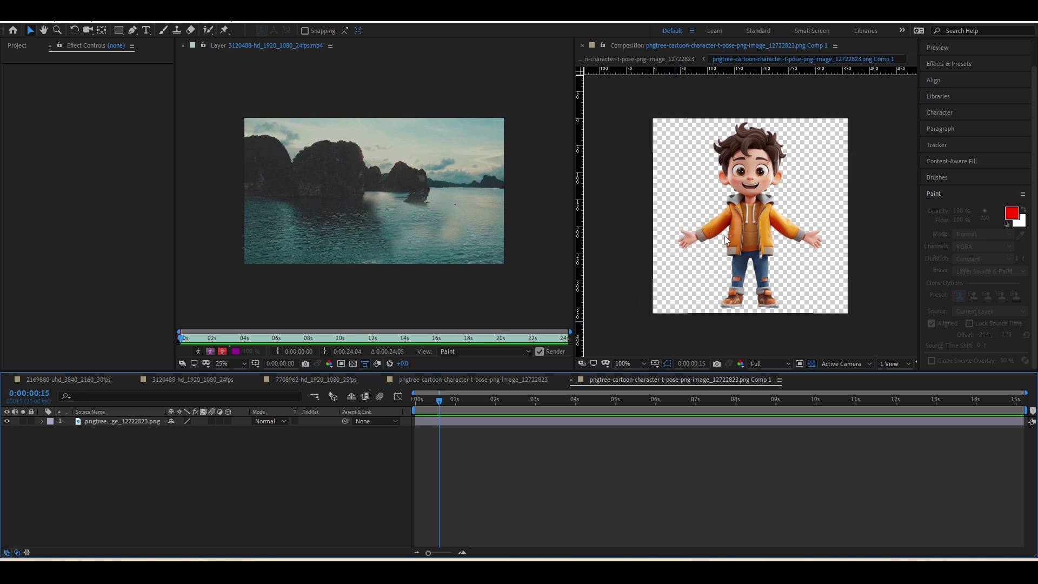
pyautogui.click(660, 425)
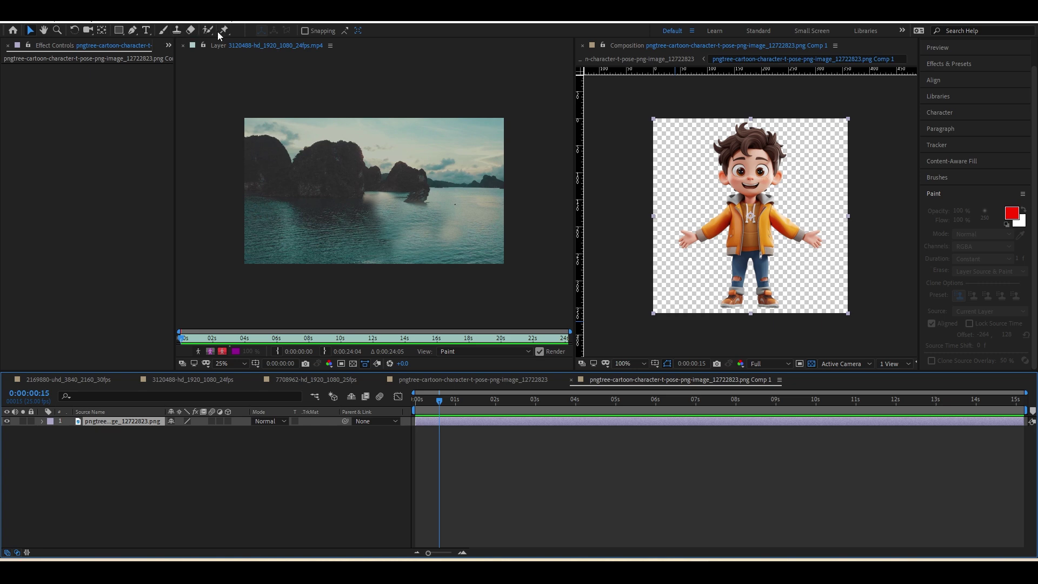
# - Draw two ellipses with the Ellipse tool over the boy's left and right eyes
pyautogui.press('q')
pyautogui.moveTo(119, 29); pyautogui.dragTo(151, 53)
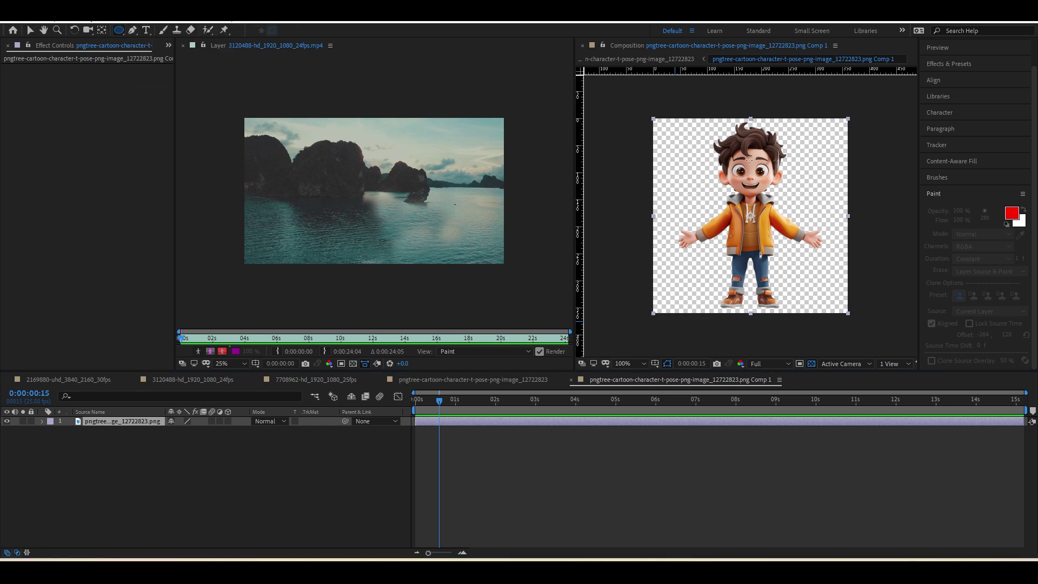
pyautogui.moveTo(734, 162); pyautogui.dragTo(750, 181)
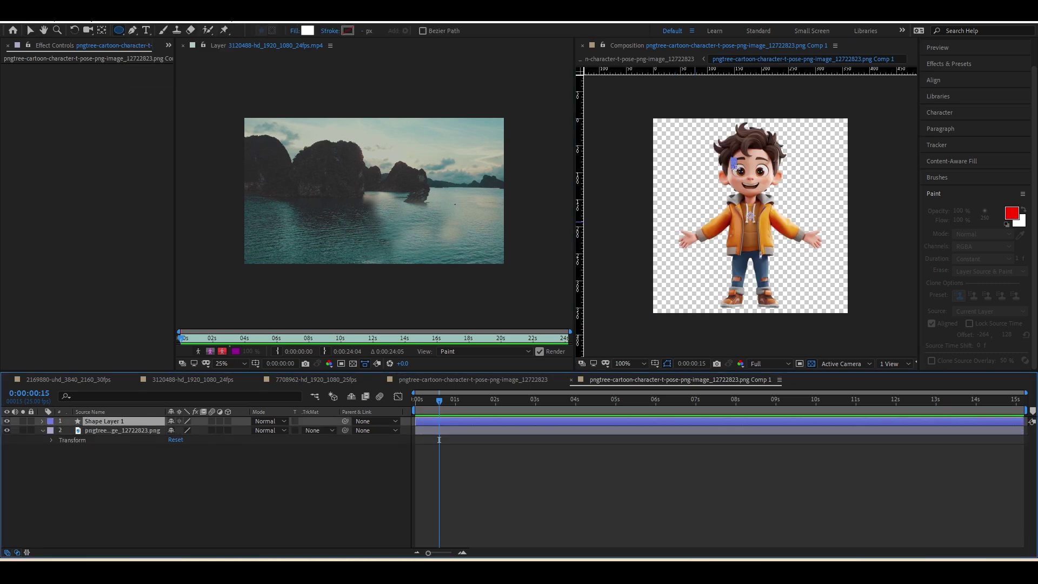
pyautogui.moveTo(755, 153); pyautogui.dragTo(774, 187)
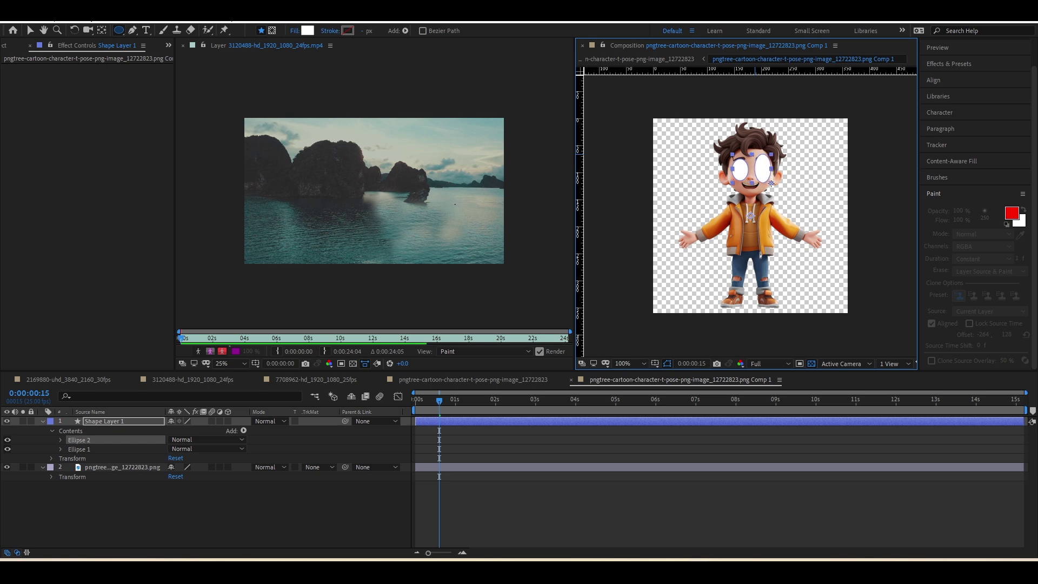
# - Preview the animation in the parent composition, then reopen the nested composition
pyautogui.click(495, 381)
pyautogui.press('space')
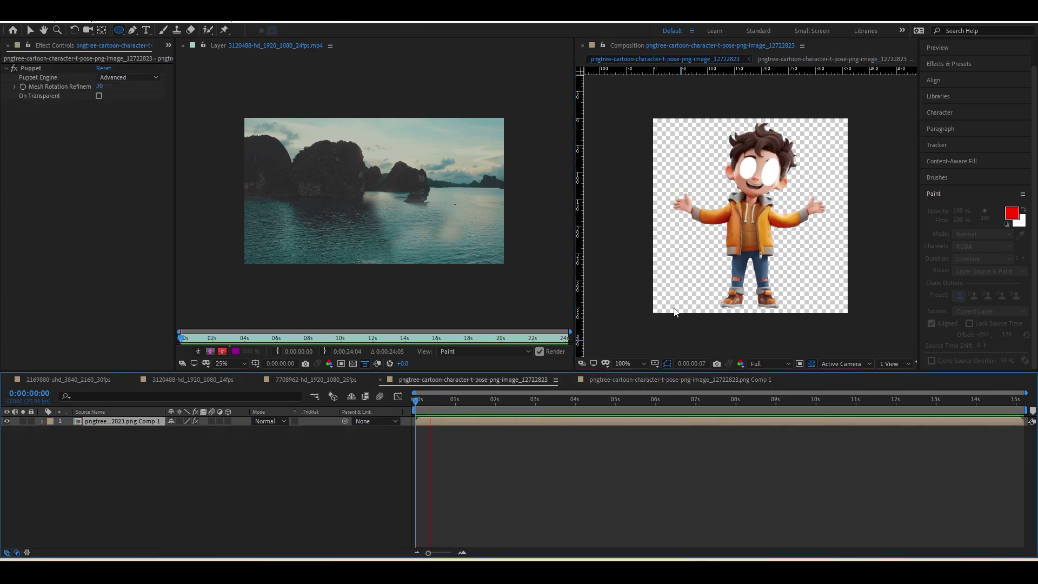
pyautogui.doubleClick(564, 421)
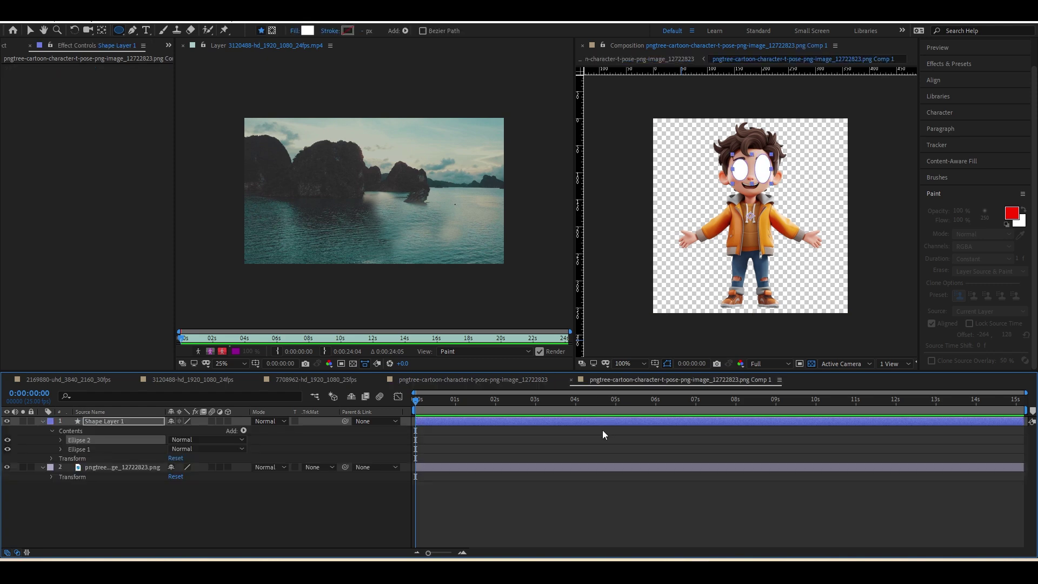
pyautogui.click(689, 507)
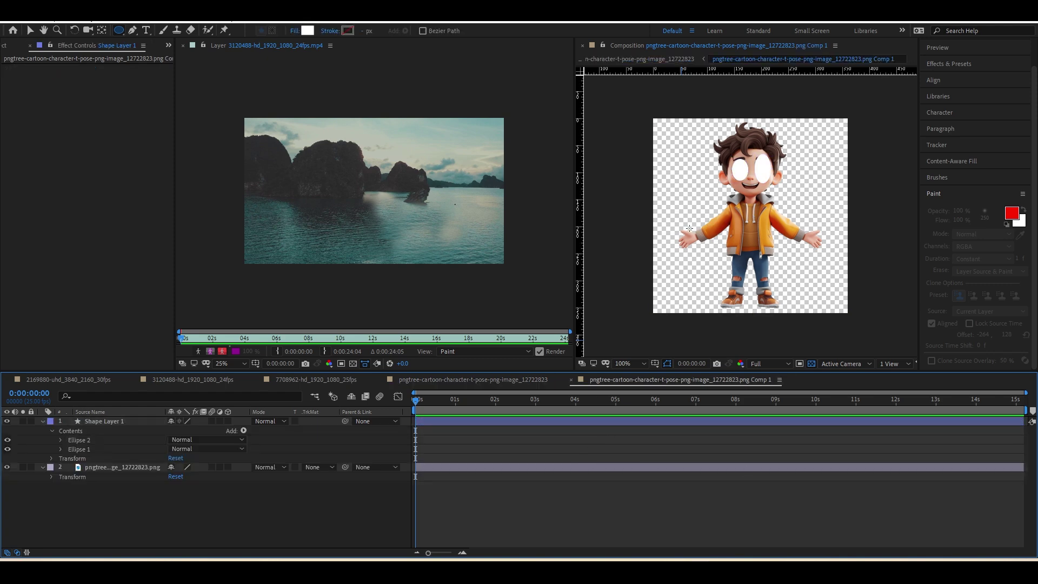
# - Draw a white ellipse over the boy's left hand on Shape Layer 2, check it in the parent comp, then return inside
pyautogui.moveTo(707, 222); pyautogui.dragTo(672, 255)
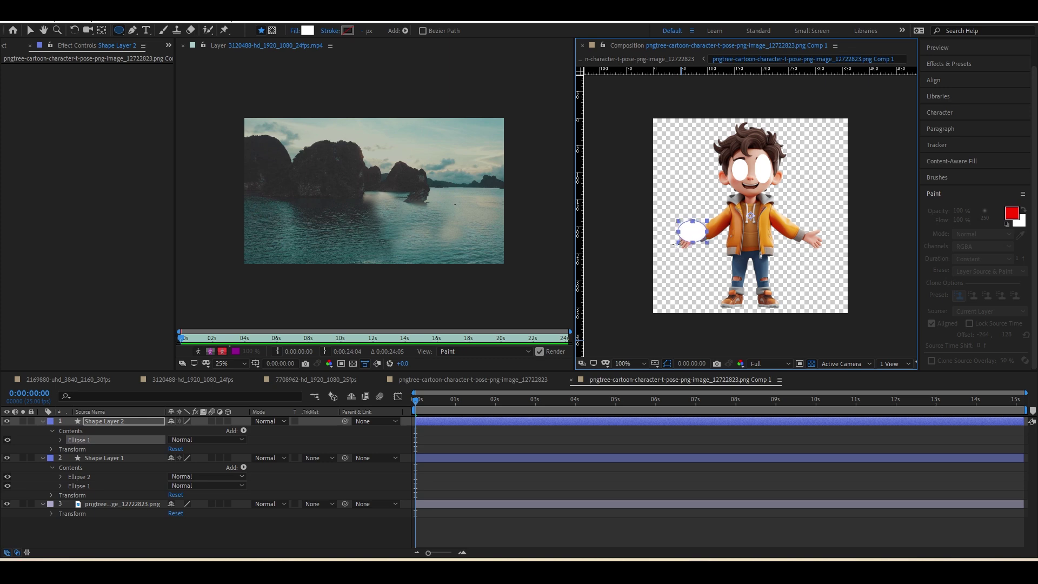
pyautogui.click(528, 379)
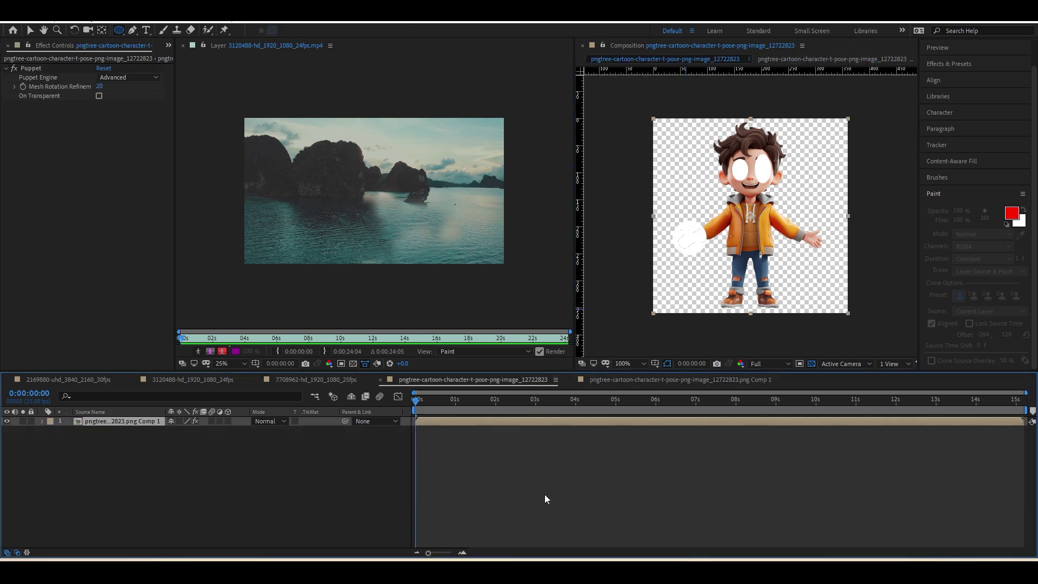
pyautogui.press('v')
pyautogui.click(425, 403)
pyautogui.moveTo(425, 407); pyautogui.dragTo(408, 409)
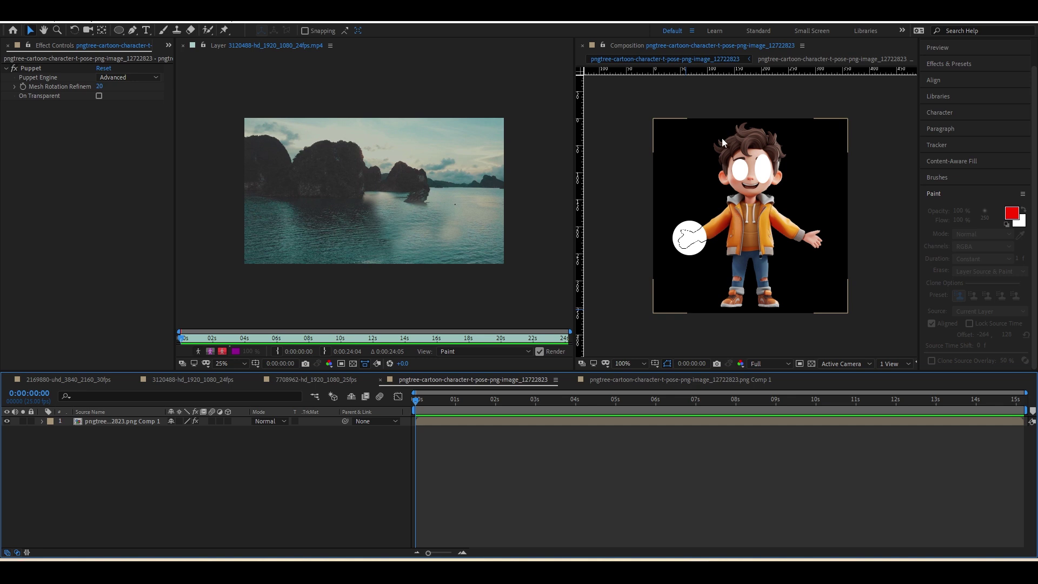
pyautogui.doubleClick(463, 423)
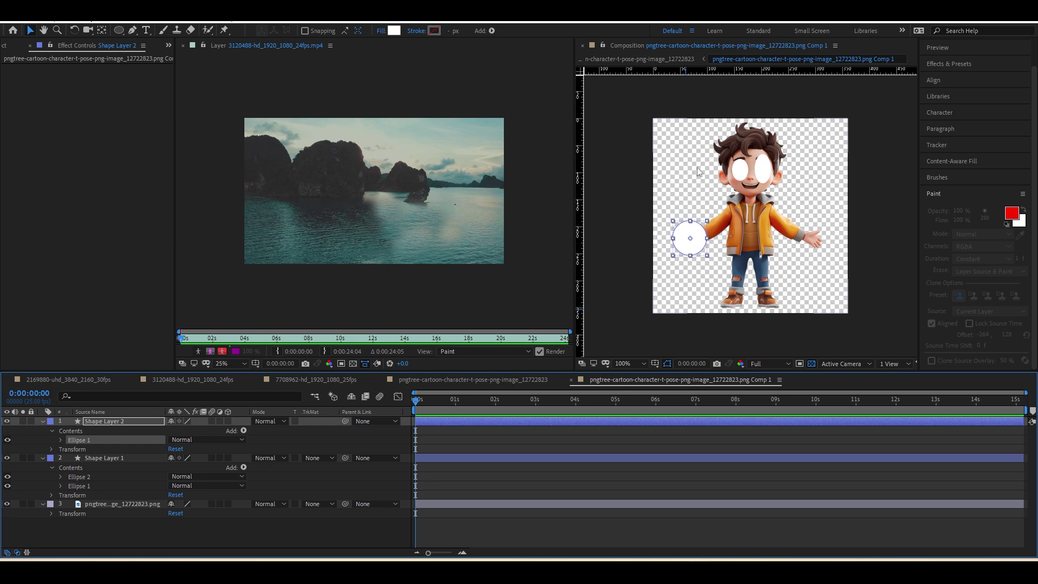
pyautogui.click(575, 543)
# - Trace a closed white Pen shape around the boy's face on Shape Layer 3, then preview it in the parent comp
pyautogui.hotkey('ctrl', '`')
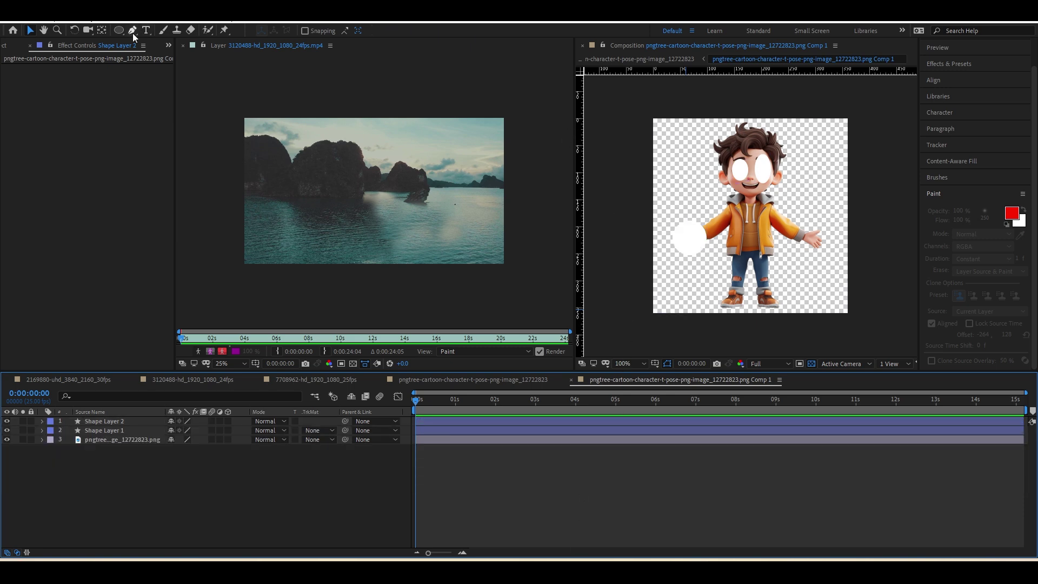
pyautogui.click(132, 31)
pyautogui.moveTo(748, 134); pyautogui.dragTo(725, 141)
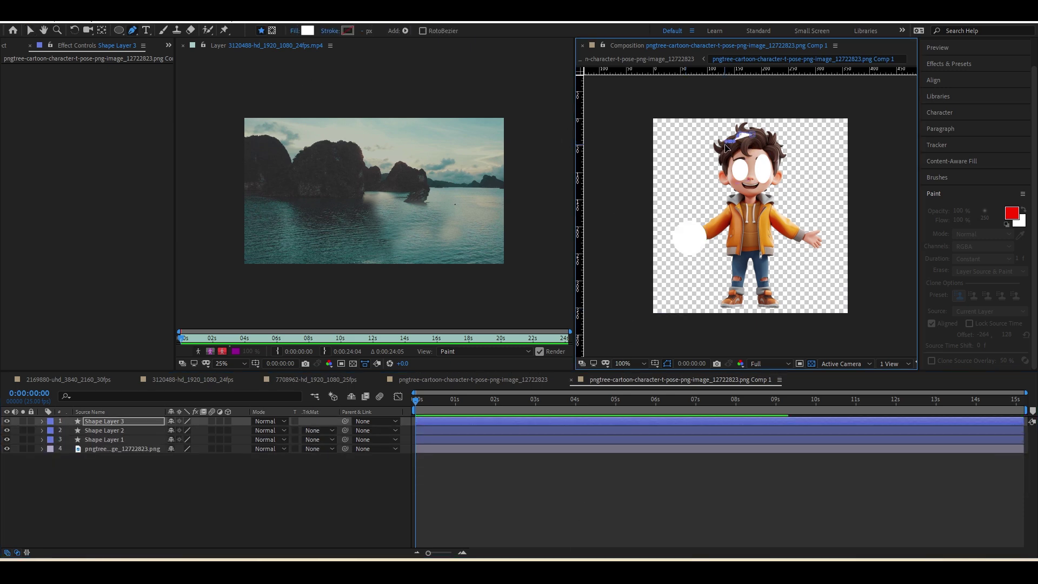
pyautogui.click(726, 156)
pyautogui.click(730, 171)
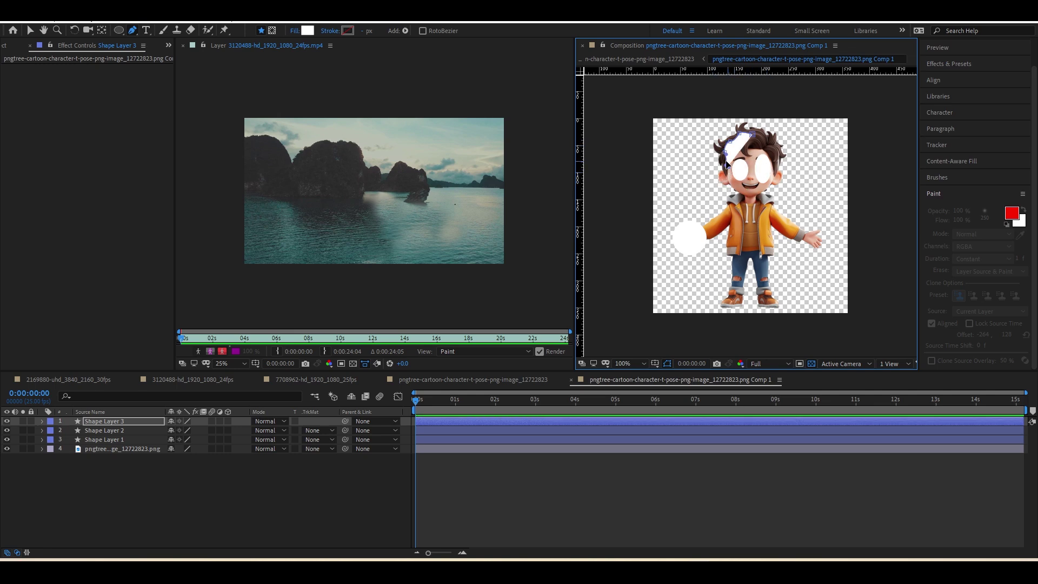
pyautogui.click(740, 189)
pyautogui.click(762, 187)
pyautogui.click(775, 158)
pyautogui.click(752, 134)
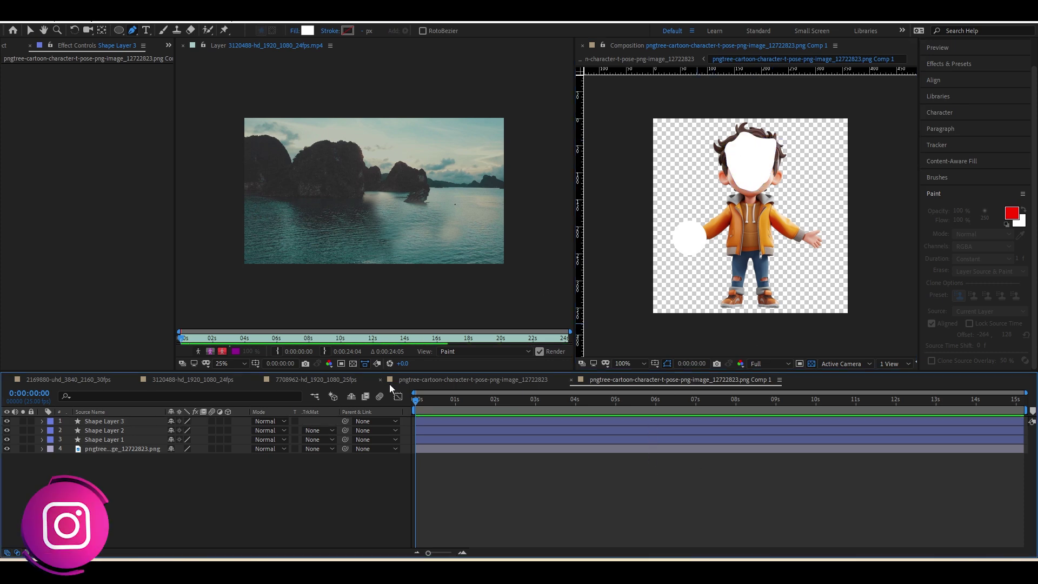
pyautogui.click(485, 379)
pyautogui.press('space')
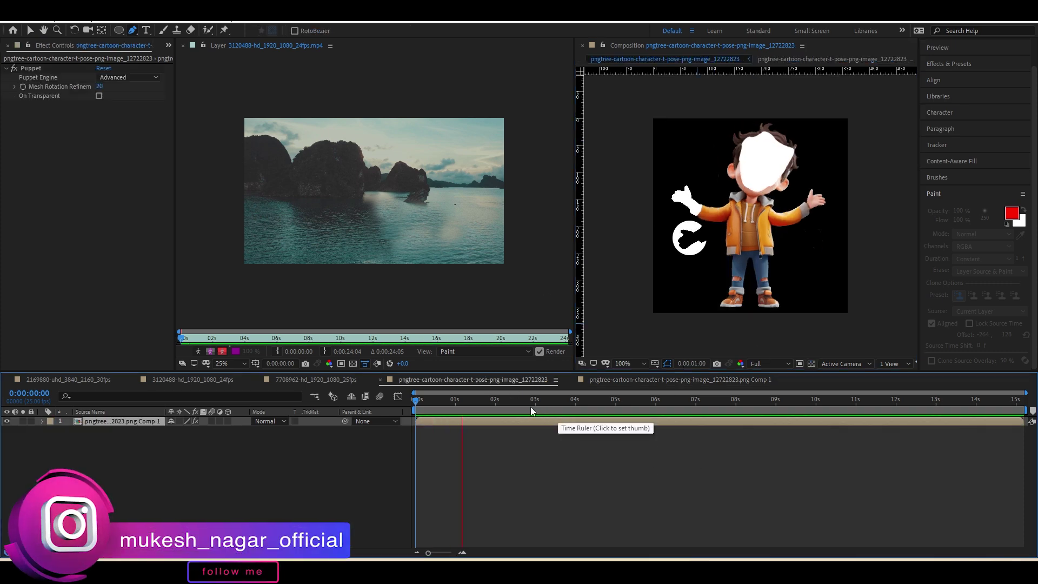
# - Select Shape Layer 3 inside the precomp, return to the parent comp, and open the Project panel
pyautogui.click(476, 421)
pyautogui.doubleClick(436, 421)
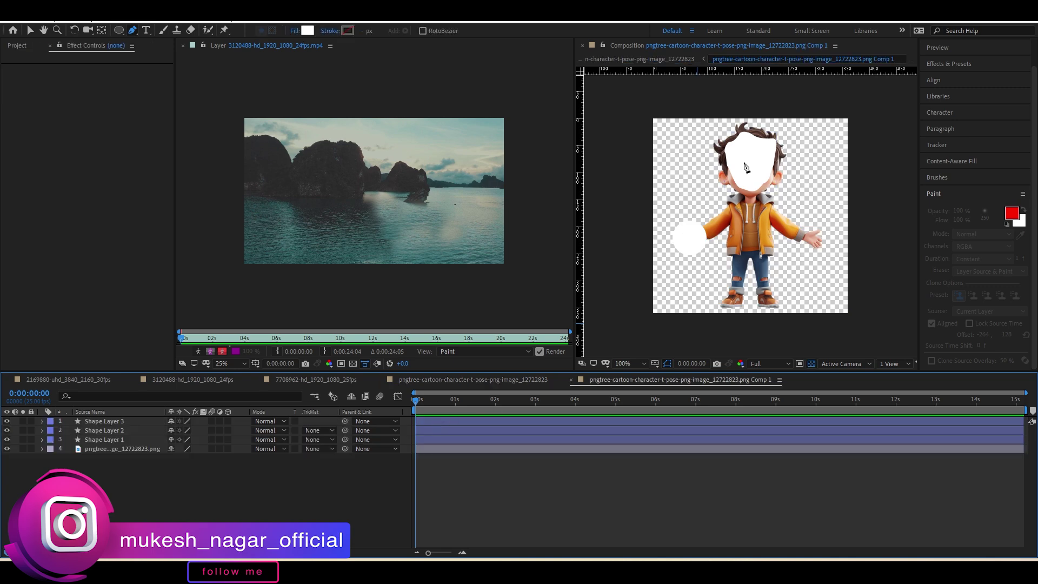
pyautogui.click(749, 154)
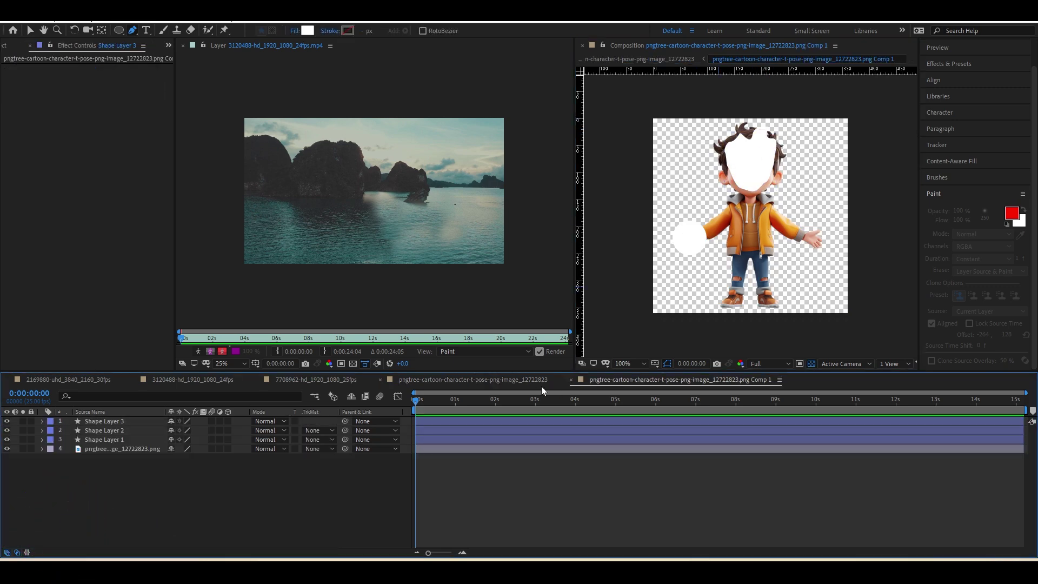
pyautogui.click(528, 381)
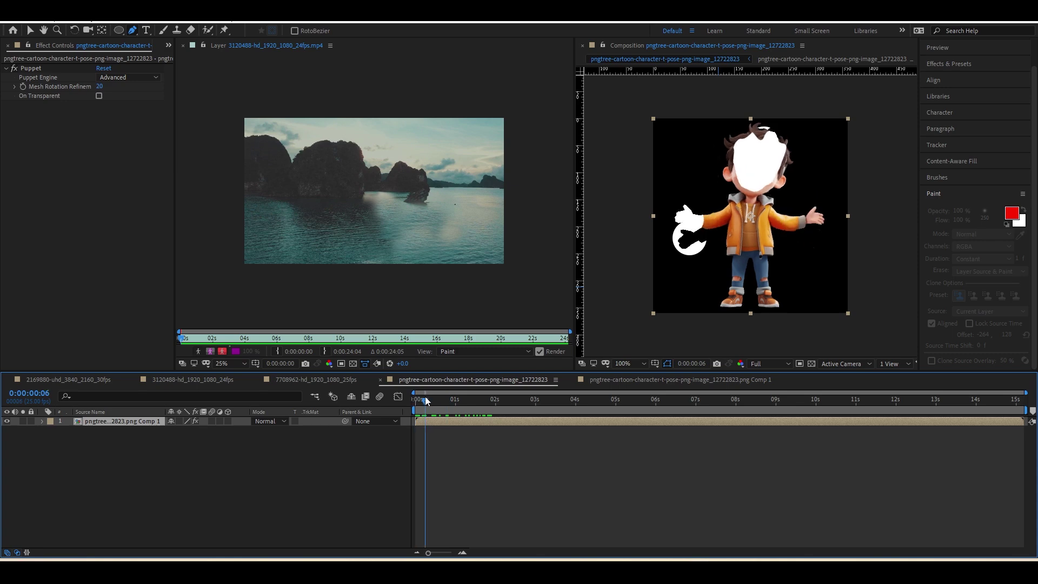
pyautogui.click(449, 494)
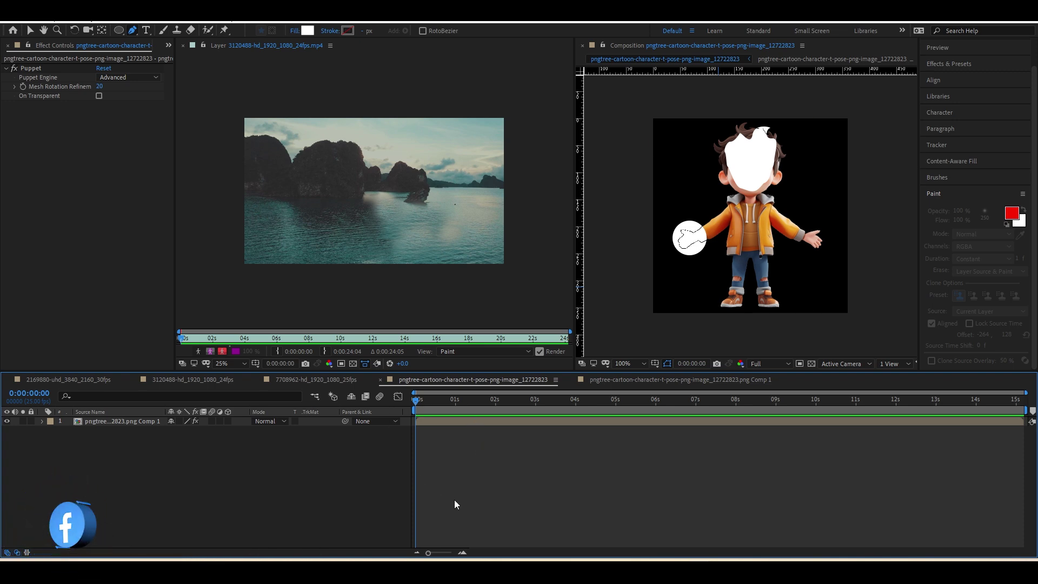
pyautogui.hotkey('ctrl', '0')
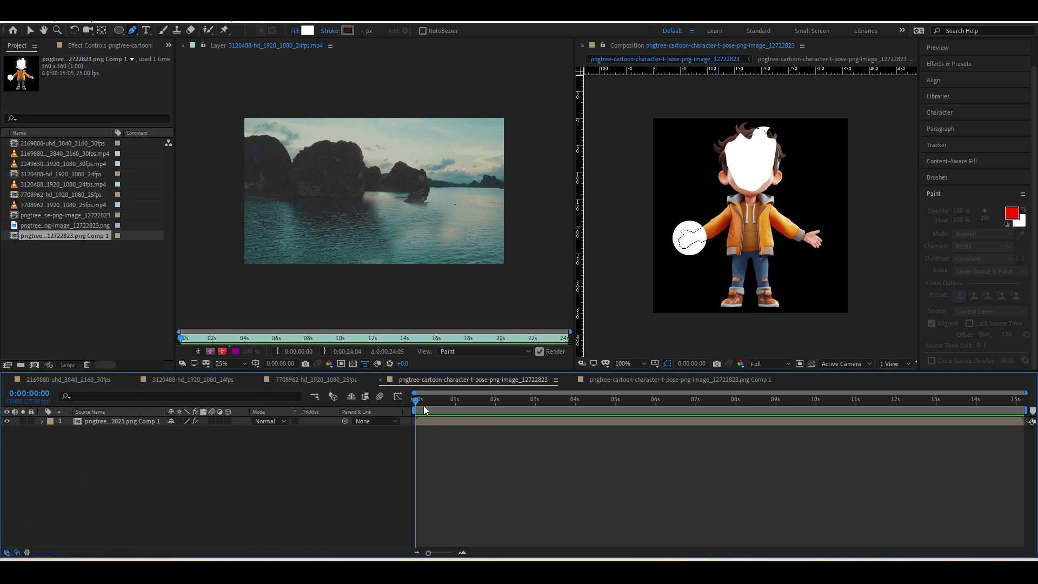
# - Import the snake PNG from the Project panel into a new composition
pyautogui.moveTo(423, 404); pyautogui.dragTo(417, 402)
pyautogui.click(111, 324)
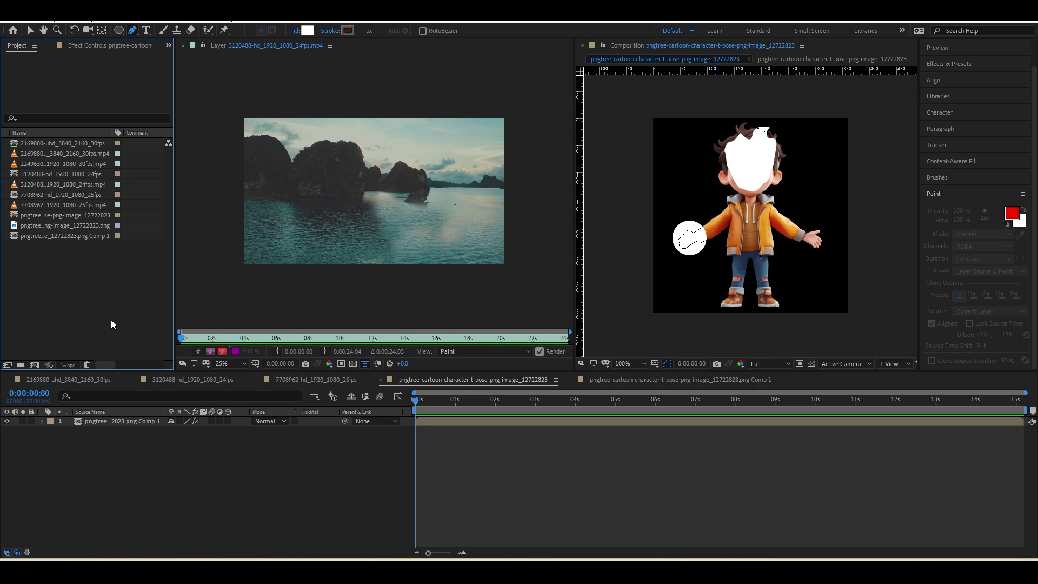
pyautogui.doubleClick(112, 320)
pyautogui.click(595, 288)
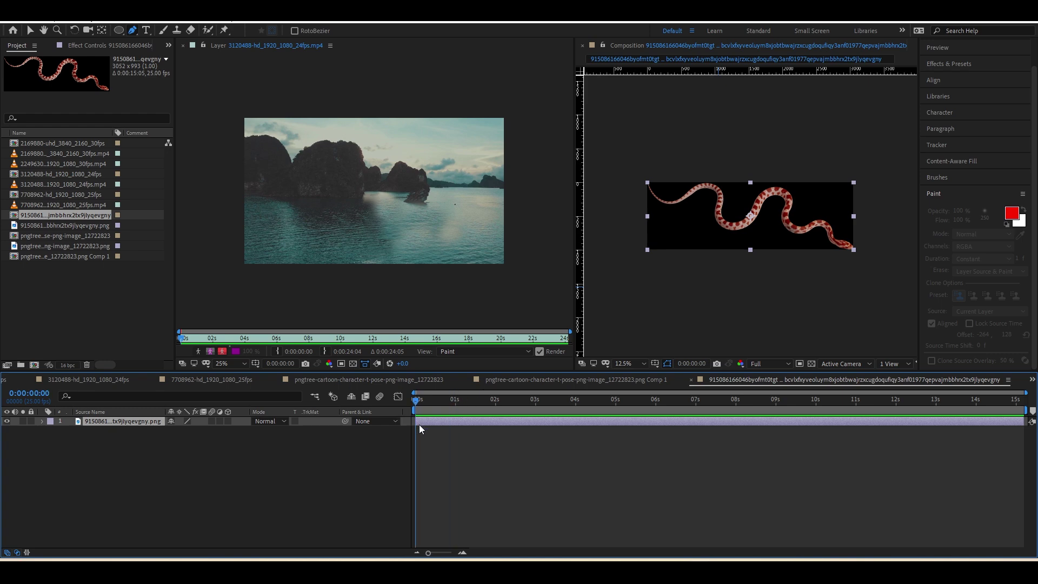
# - Place Puppet Position pins along the snake's body and preview the result
pyautogui.click(225, 30)
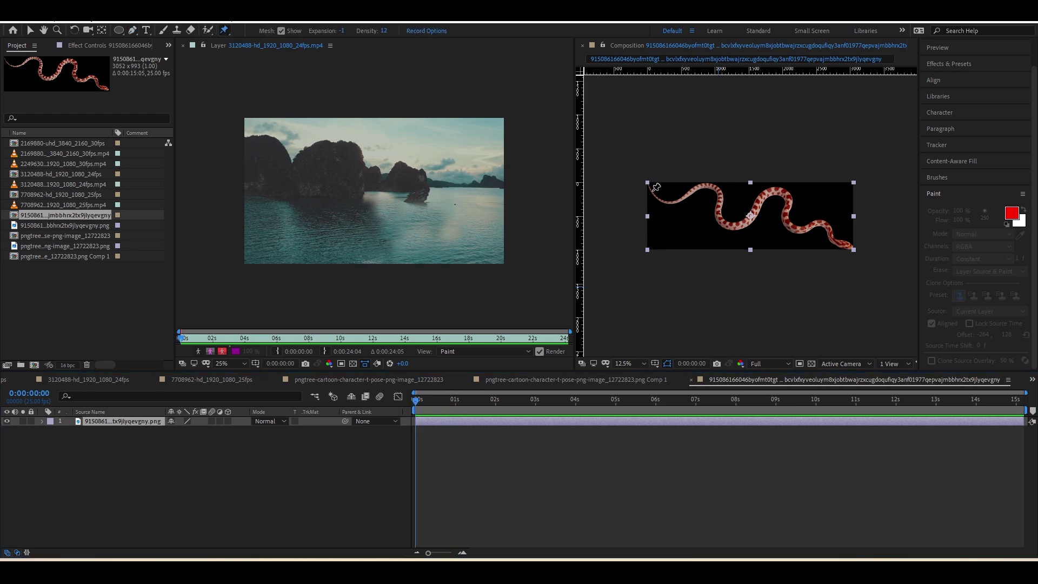
pyautogui.click(731, 226)
pyautogui.click(781, 192)
pyautogui.click(793, 229)
pyautogui.click(826, 225)
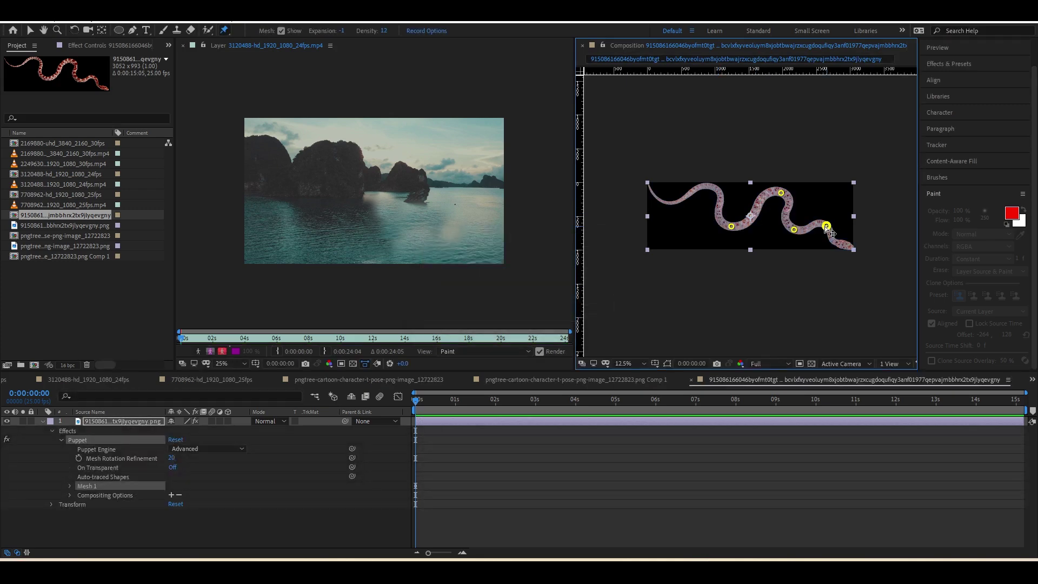
pyautogui.click(717, 185)
pyautogui.press('space')
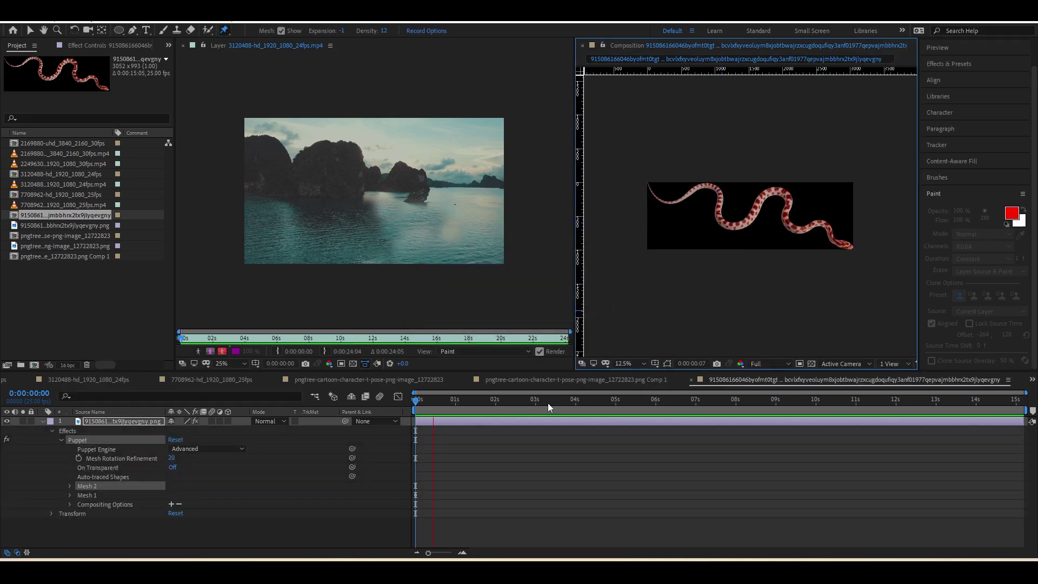
pyautogui.press('space')
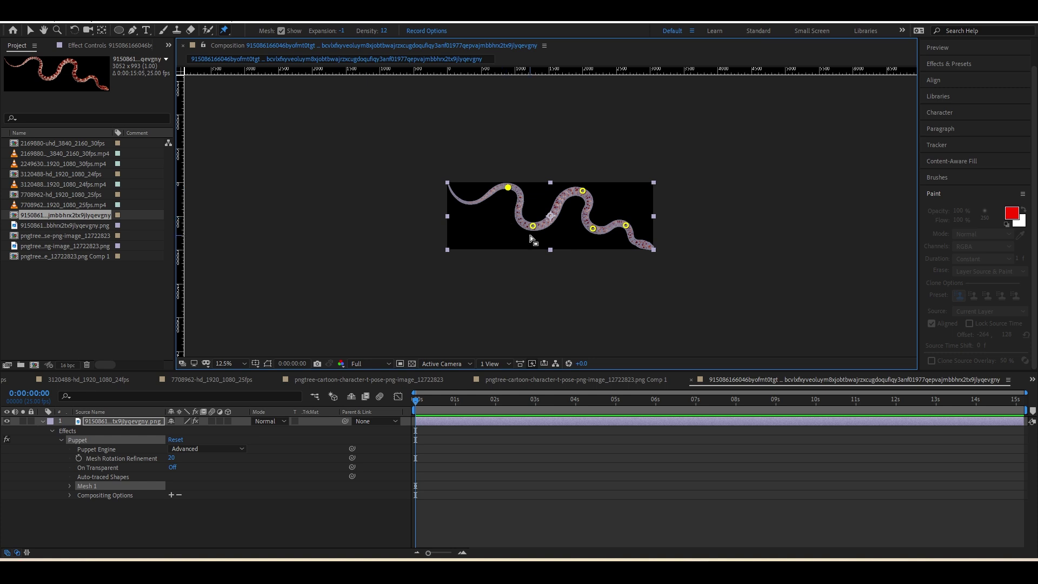
# - Add pins at the tail and head, then drag pins to bend the body and neck
pyautogui.click(644, 243)
pyautogui.moveTo(473, 200); pyautogui.dragTo(481, 207)
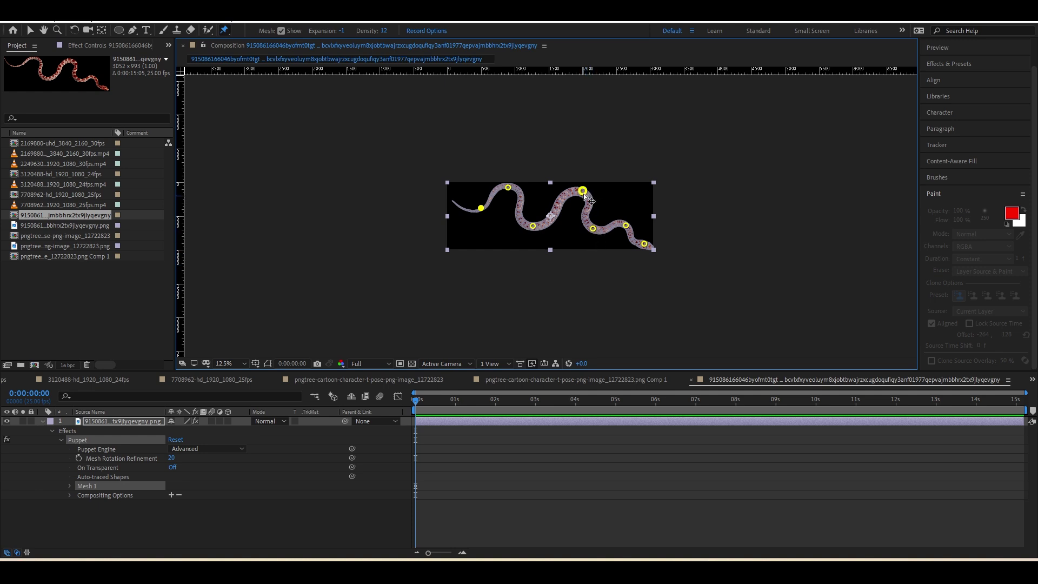
pyautogui.moveTo(583, 190)
pyautogui.mouseDown()
pyautogui.moveTo(572, 196)
pyautogui.moveTo(579, 227)
pyautogui.mouseUp()
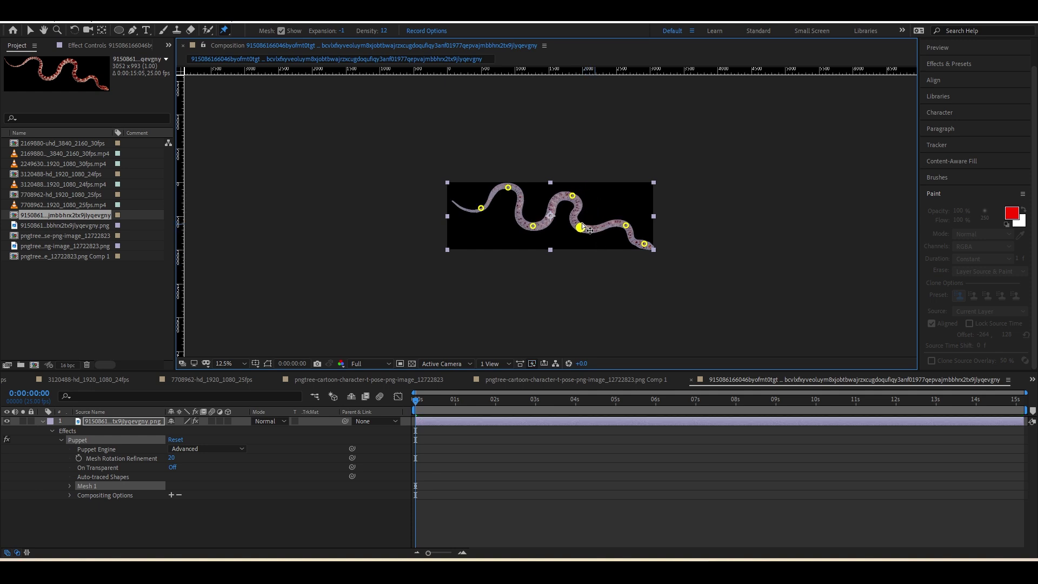
pyautogui.click(484, 210)
pyautogui.moveTo(504, 192); pyautogui.dragTo(504, 196)
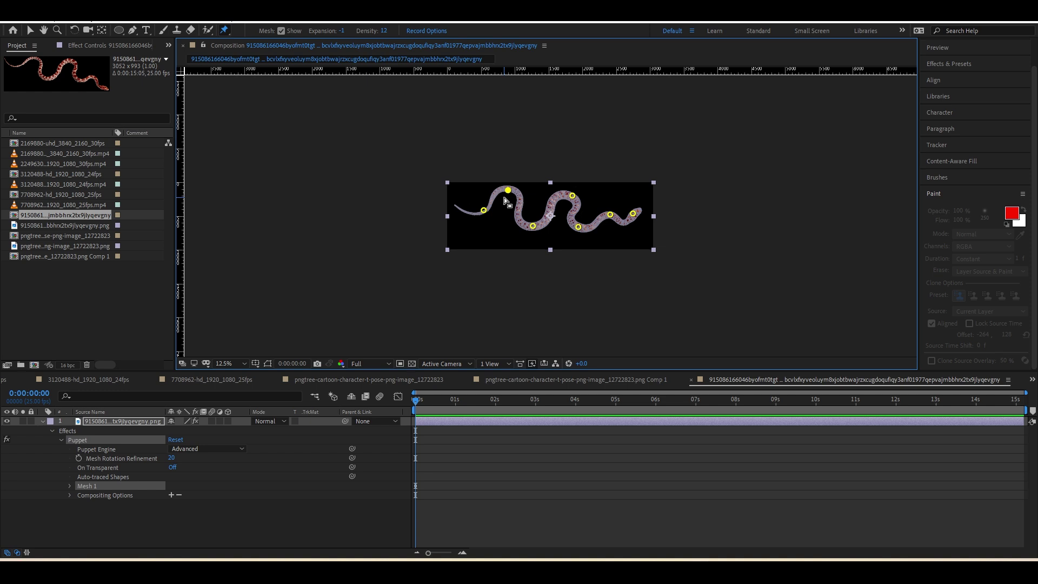
# - At 0:00:01:00, drag a pin to bend the snake into a new pose
pyautogui.click(506, 520)
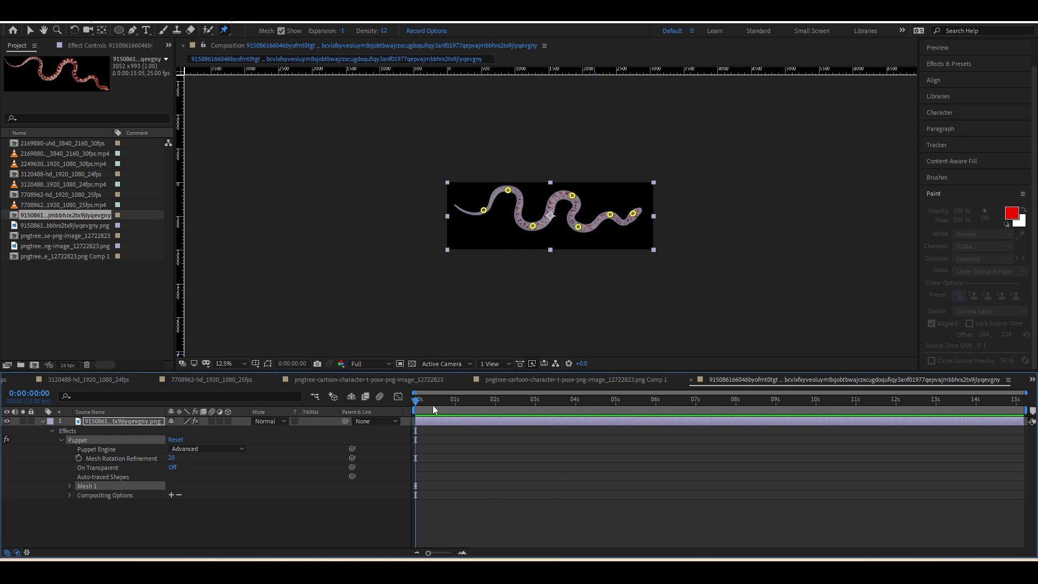
pyautogui.click(455, 400)
pyautogui.moveTo(610, 215)
pyautogui.mouseDown()
pyautogui.moveTo(583, 221)
pyautogui.moveTo(567, 202)
pyautogui.mouseUp()
# - Scrub the timeline to review the snake's wiggle, then rewind to the first frame
pyautogui.click(446, 410)
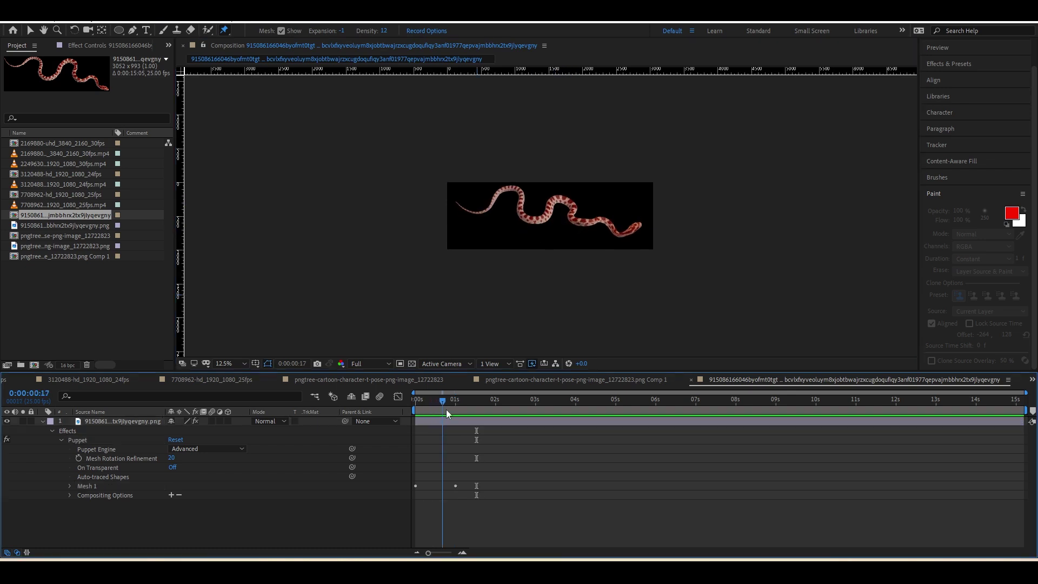
pyautogui.moveTo(447, 411); pyautogui.dragTo(462, 411)
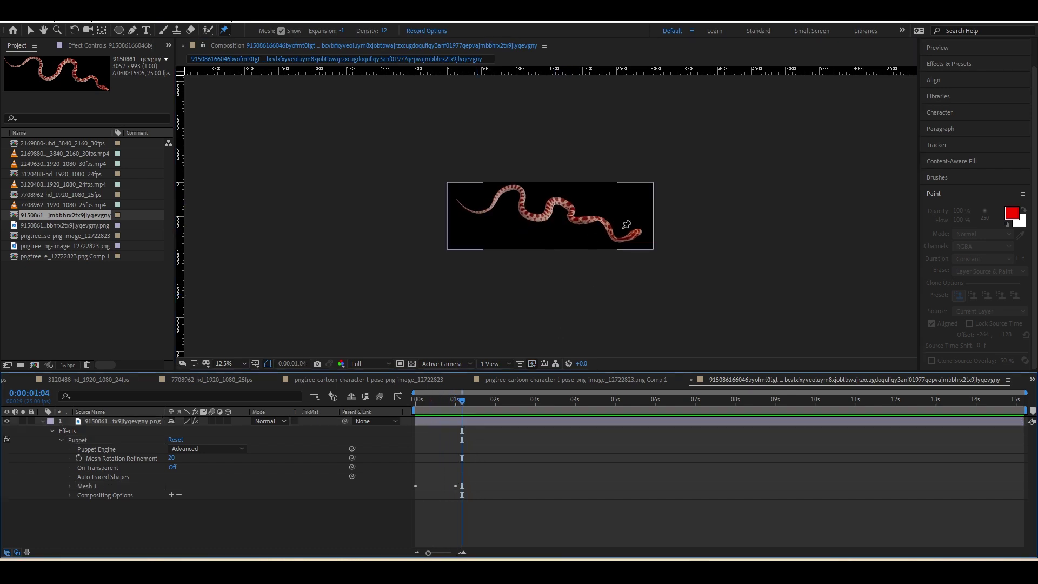
pyautogui.click(480, 421)
pyautogui.moveTo(461, 411)
pyautogui.mouseDown()
pyautogui.moveTo(415, 411)
pyautogui.moveTo(428, 411)
pyautogui.mouseUp()
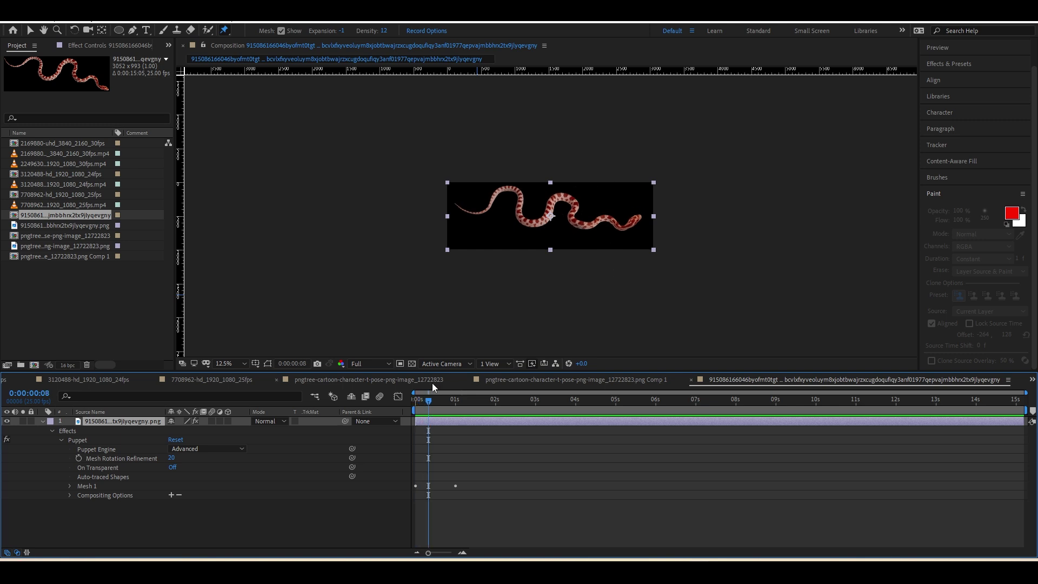
pyautogui.moveTo(437, 411)
pyautogui.mouseDown()
pyautogui.moveTo(465, 408)
pyautogui.moveTo(417, 406)
pyautogui.moveTo(473, 405)
pyautogui.moveTo(404, 405)
pyautogui.mouseUp()
pyautogui.click(78, 439)
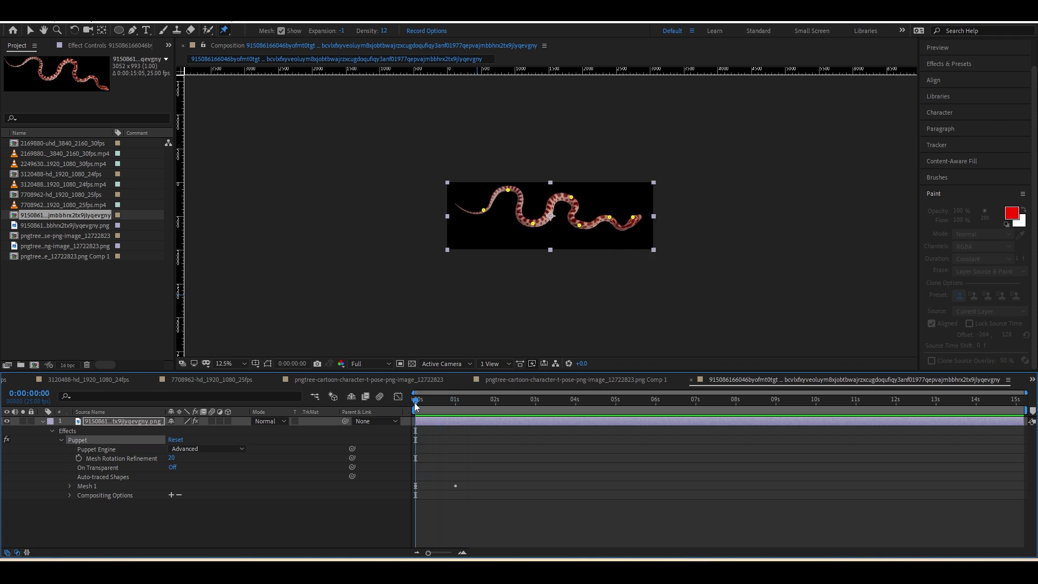
# - Import the rope image into a new composition
pyautogui.doubleClick(113, 312)
pyautogui.scroll(-5, 486, 243)
pyautogui.scroll(-2, 540, 227)
pyautogui.click(586, 221)
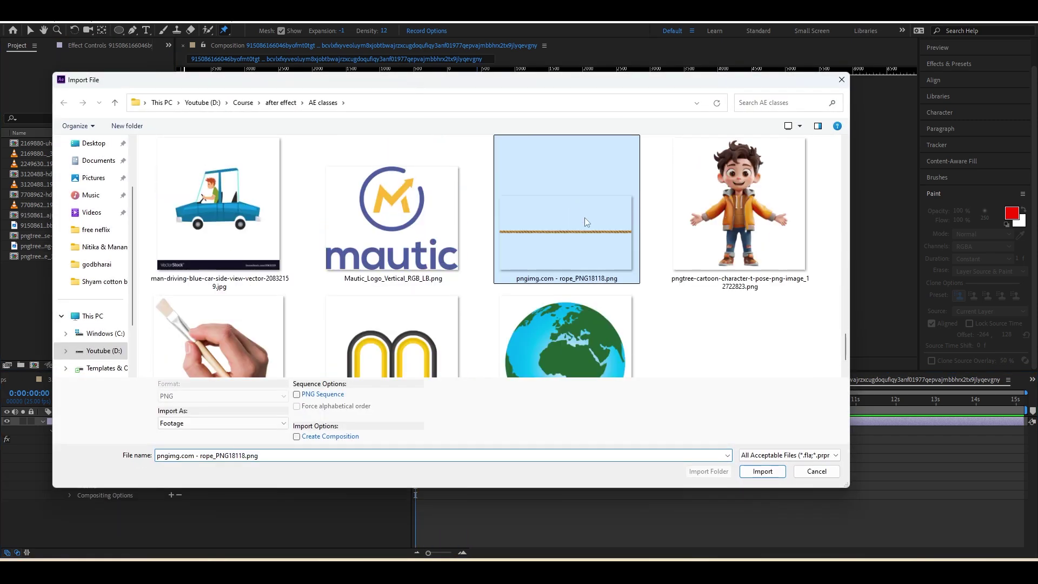
pyautogui.doubleClick(586, 222)
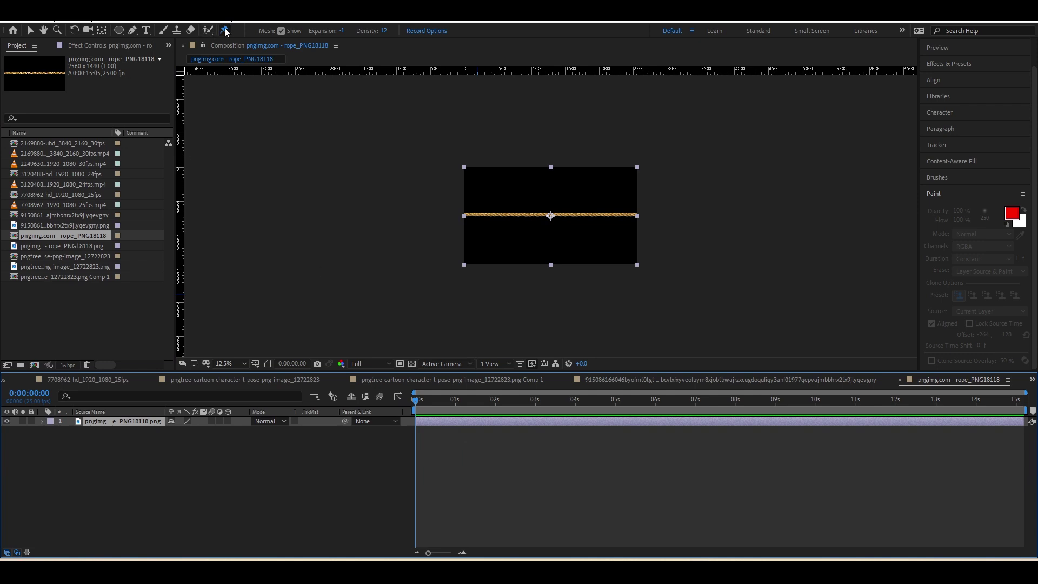
# - Place seven puppet pins evenly along the rope and bend it into a wave
pyautogui.click(465, 214)
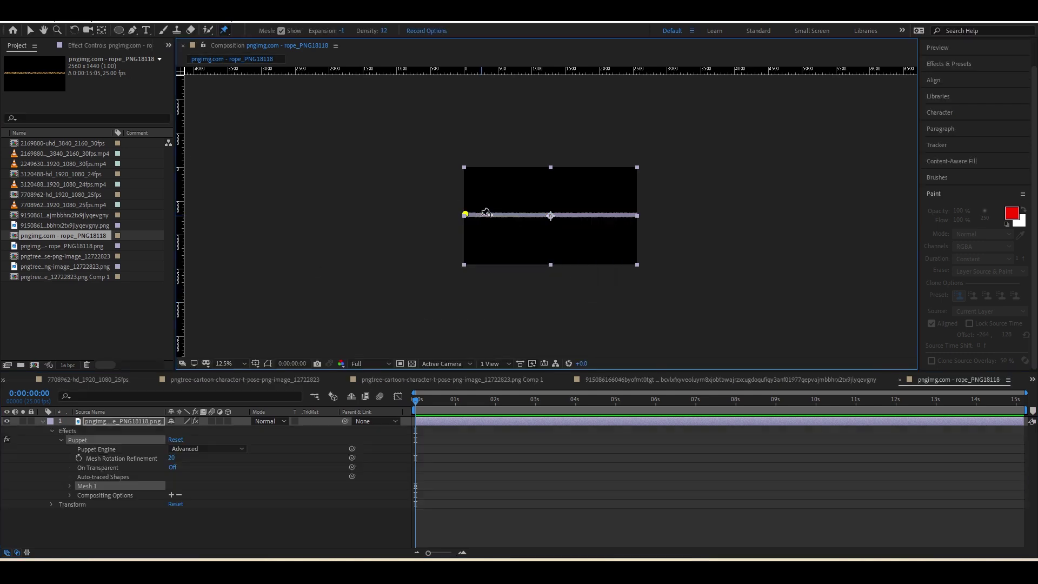
pyautogui.click(488, 215)
pyautogui.click(516, 214)
pyautogui.click(543, 214)
pyautogui.click(571, 215)
pyautogui.click(601, 214)
pyautogui.click(628, 213)
pyautogui.moveTo(488, 215)
pyautogui.mouseDown()
pyautogui.moveTo(492, 226)
pyautogui.moveTo(544, 205)
pyautogui.moveTo(601, 225)
pyautogui.moveTo(492, 210)
pyautogui.mouseUp()
# - At 20 frames, pull a pin to reverse the wave, then preview the motion from the start
pyautogui.hotkey('shift', 'pagedown')
pyautogui.hotkey('shift', 'pagedown')
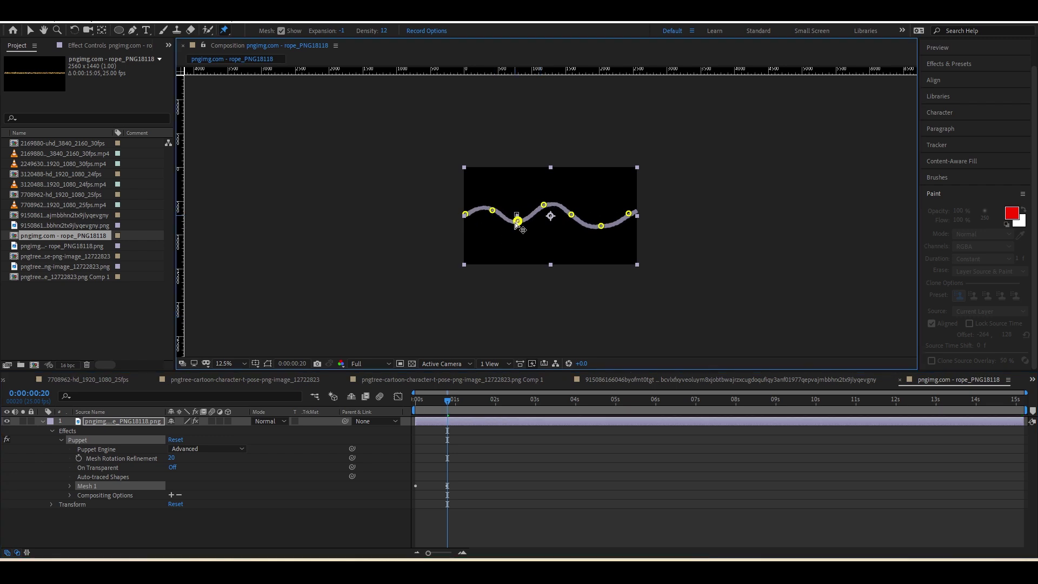
pyautogui.press('u')
pyautogui.moveTo(544, 205)
pyautogui.mouseDown()
pyautogui.moveTo(547, 230)
pyautogui.moveTo(599, 206)
pyautogui.mouseUp()
pyautogui.click(504, 464)
pyautogui.press('Home')
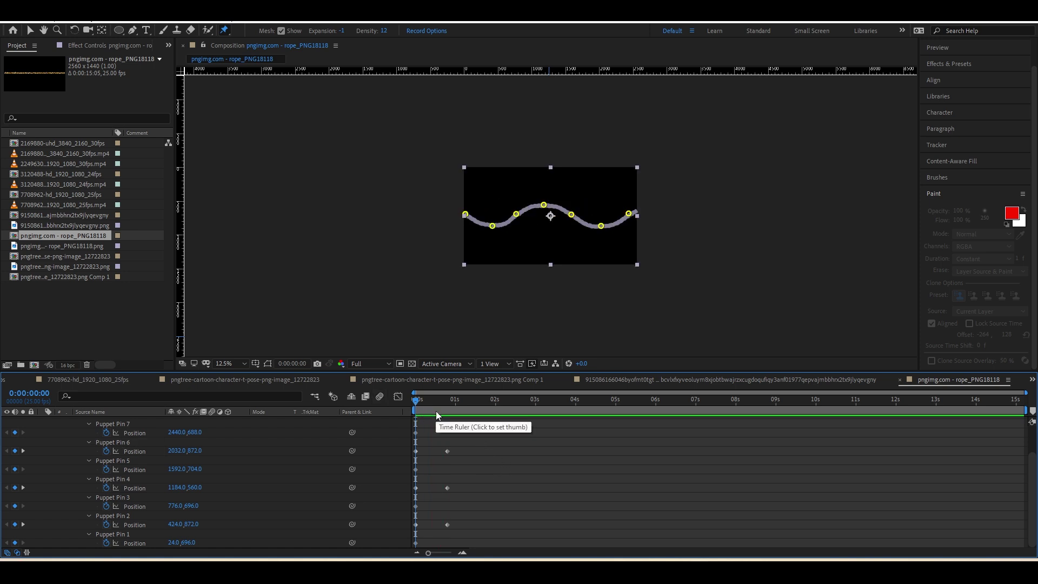
pyautogui.moveTo(427, 411); pyautogui.dragTo(425, 410)
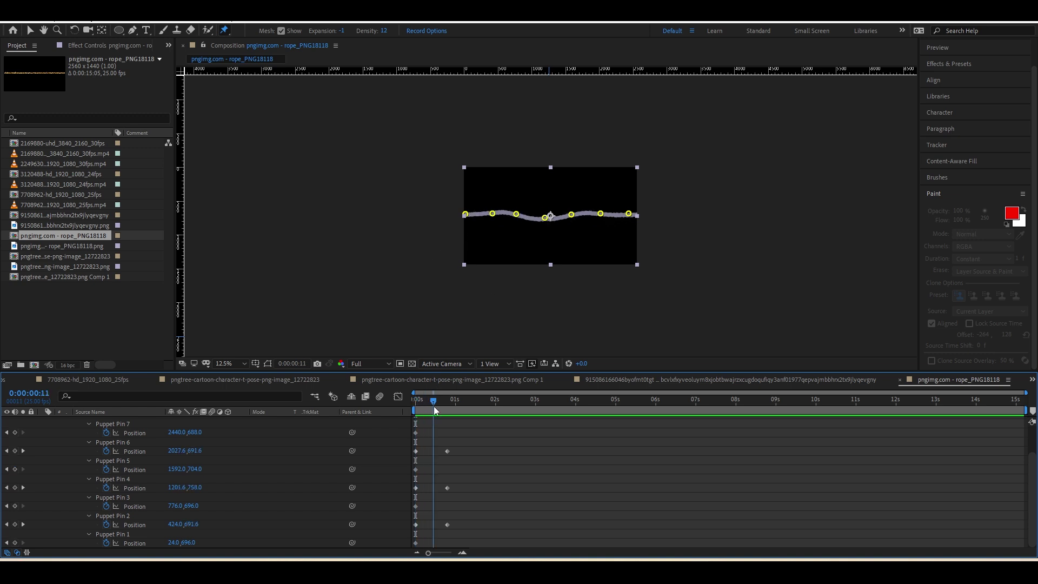
pyautogui.press('space')
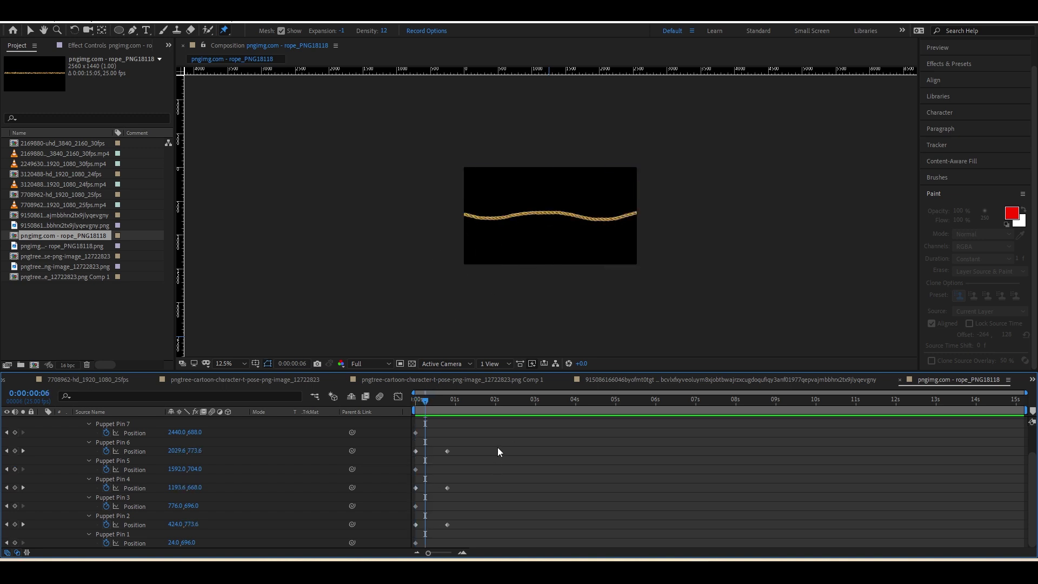
pyautogui.moveTo(428, 406); pyautogui.dragTo(429, 418)
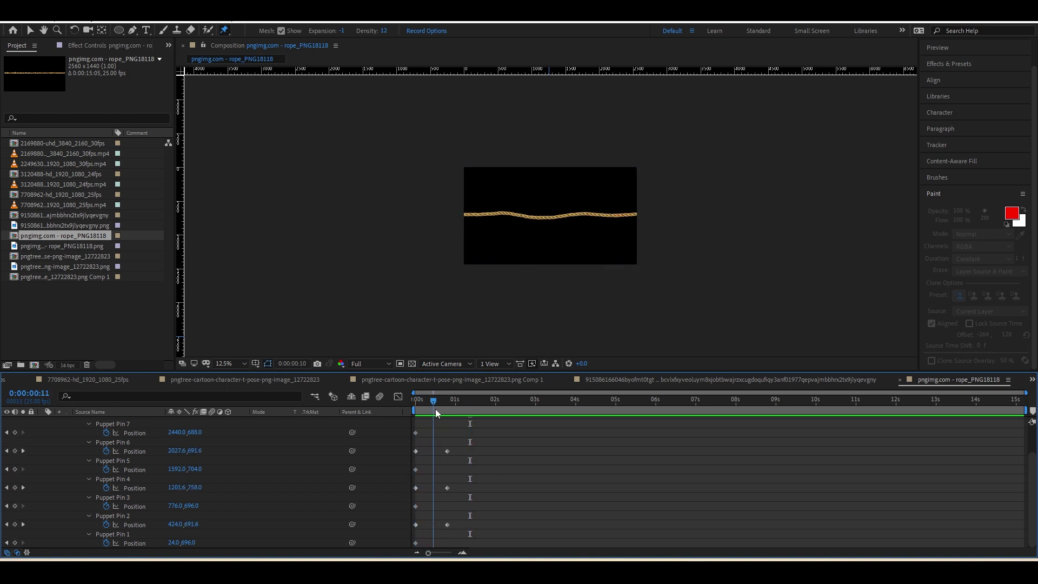
# - Bend the rope's right end at 20 frames, copy those pin keyframes to about 1s17f, and preview
pyautogui.click(23, 451)
pyautogui.scroll(3, 76, 430)
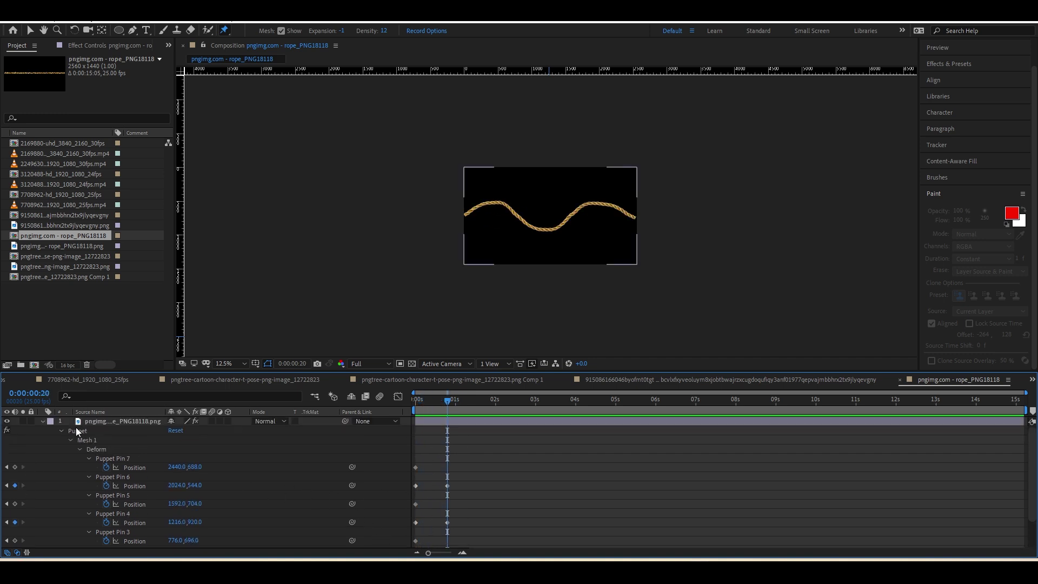
pyautogui.click(77, 431)
pyautogui.moveTo(628, 213)
pyautogui.mouseDown()
pyautogui.moveTo(597, 224)
pyautogui.moveTo(601, 232)
pyautogui.mouseUp()
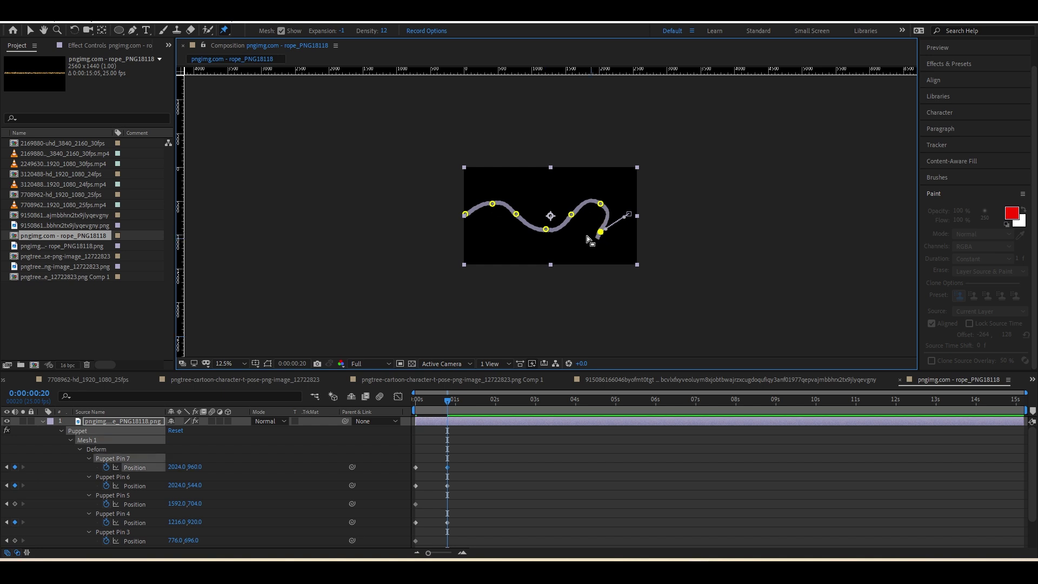
pyautogui.click(482, 400)
pyautogui.hotkey('ctrl', 'c')
pyautogui.hotkey('ctrl', 'v')
pyautogui.press('space')
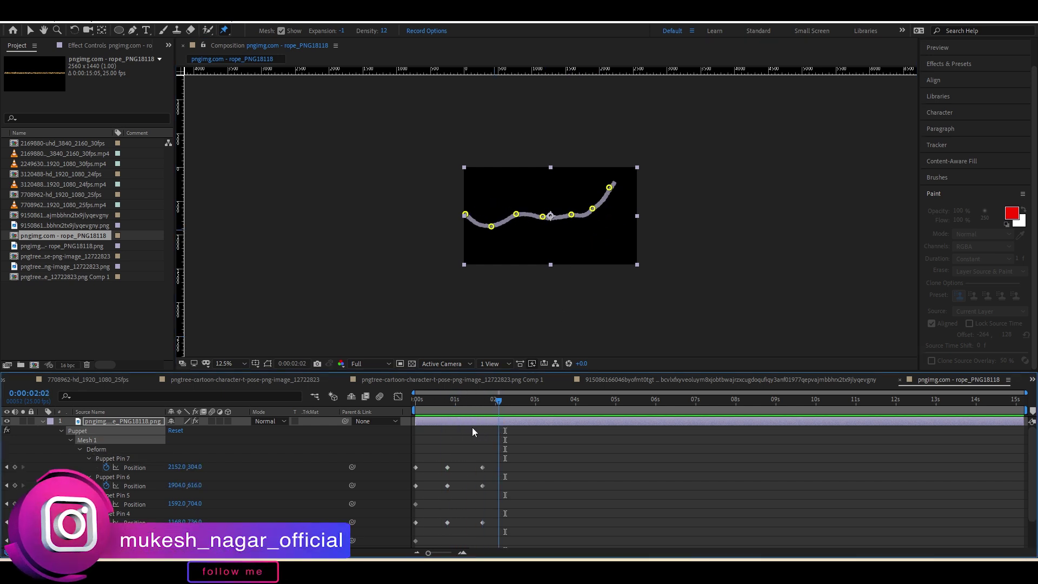
pyautogui.click(635, 500)
pyautogui.click(114, 314)
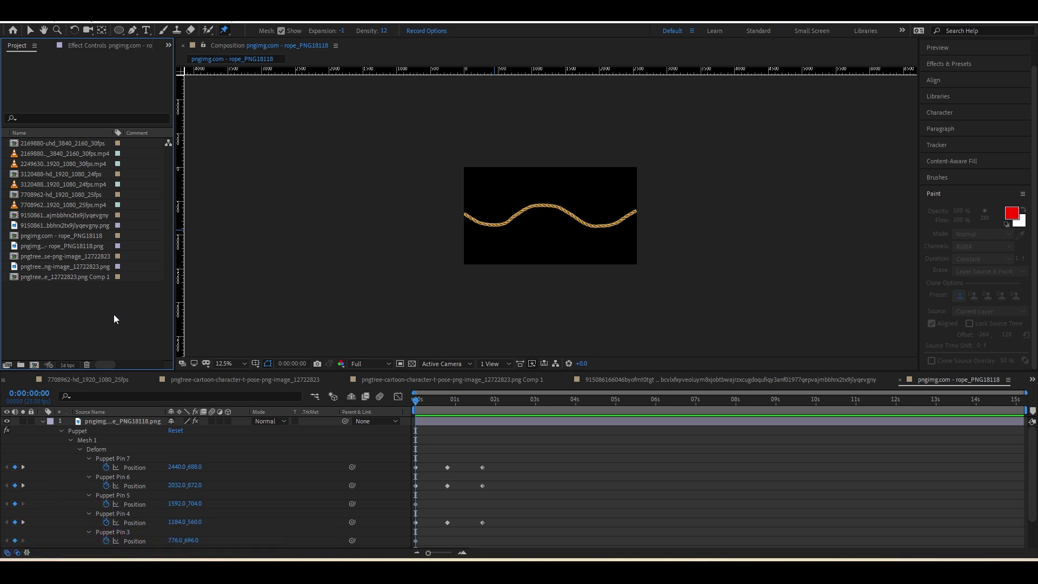
# - Import the banana plant image into a new composition
pyautogui.doubleClick(62, 289)
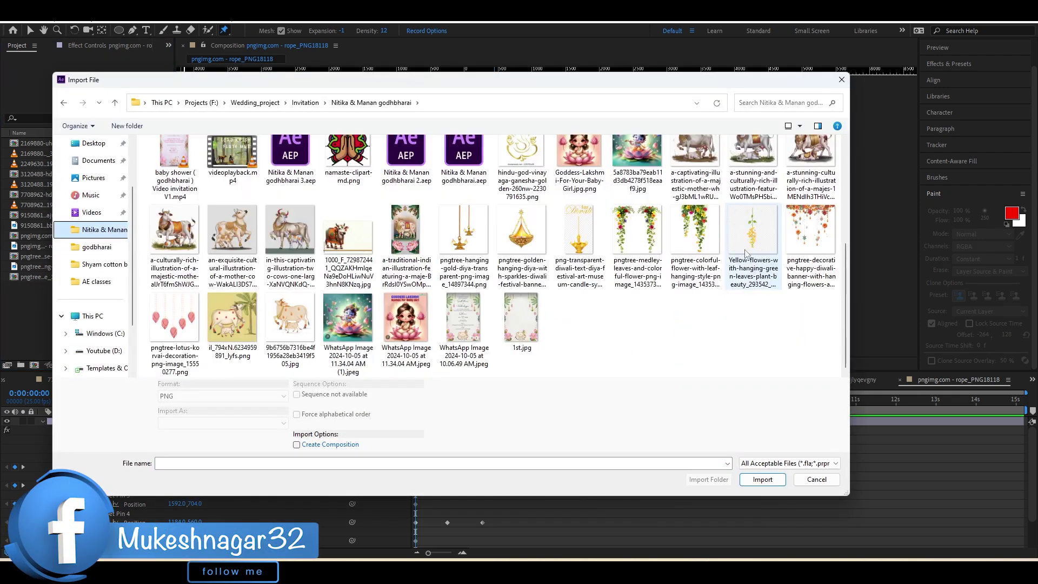
pyautogui.doubleClick(696, 230)
pyautogui.moveTo(65, 287); pyautogui.dragTo(34, 365)
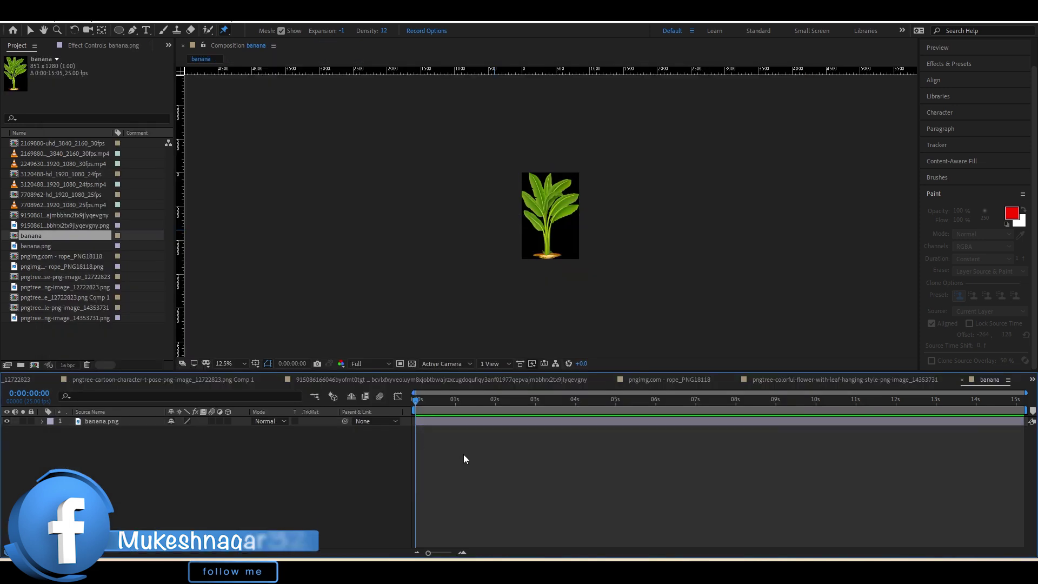
pyautogui.rightClick(432, 269)
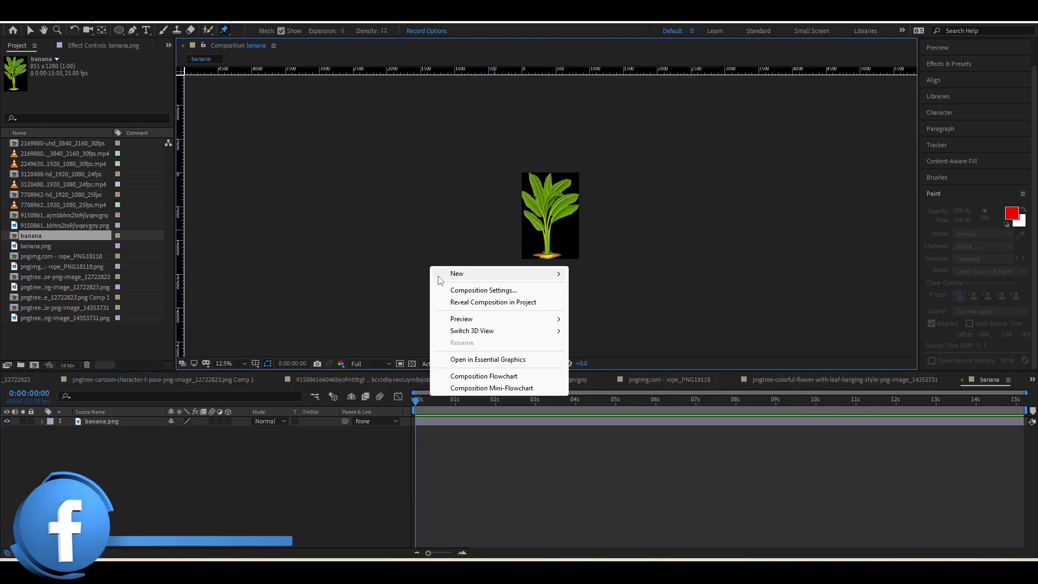
pyautogui.click(476, 522)
pyautogui.press('v')
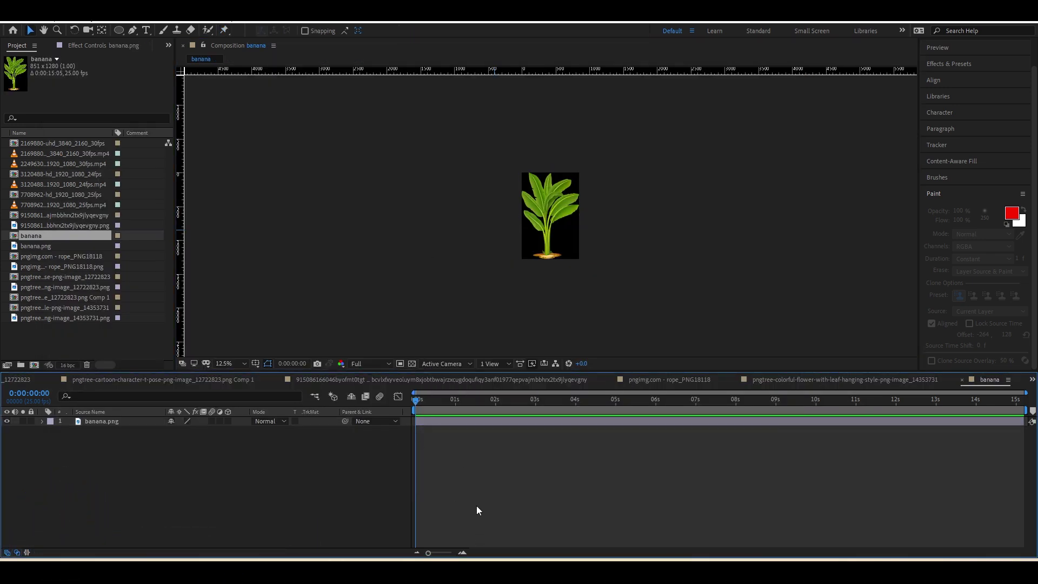
# - Resize the composition to width 1119 with the aspect ratio locked (1119 x 1683 px)
pyautogui.rightClick(469, 496)
pyautogui.click(496, 390)
pyautogui.write('1119')
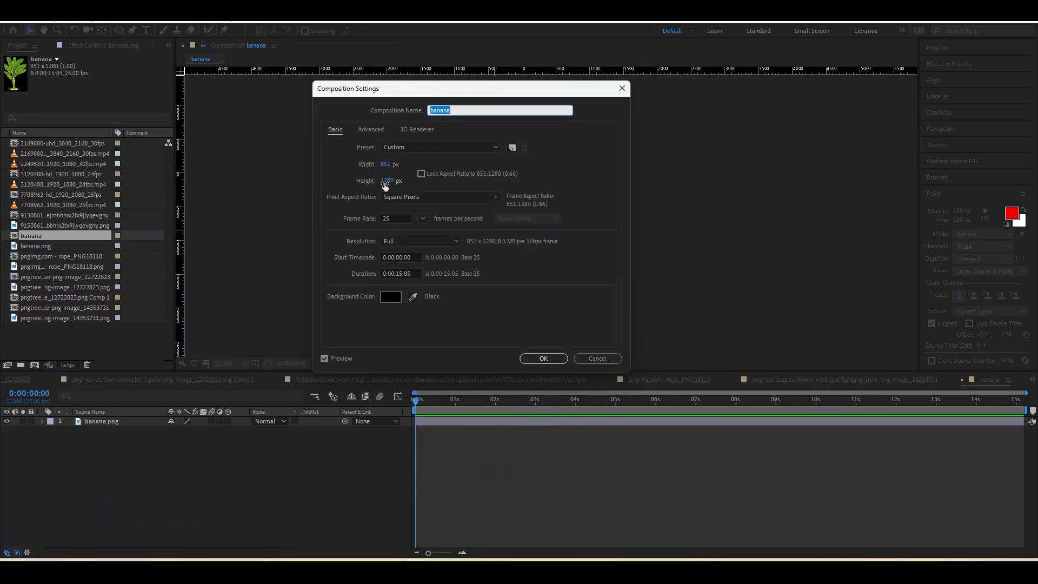
pyautogui.press('Return')
pyautogui.click(545, 250)
pyautogui.moveTo(544, 250); pyautogui.dragTo(546, 253)
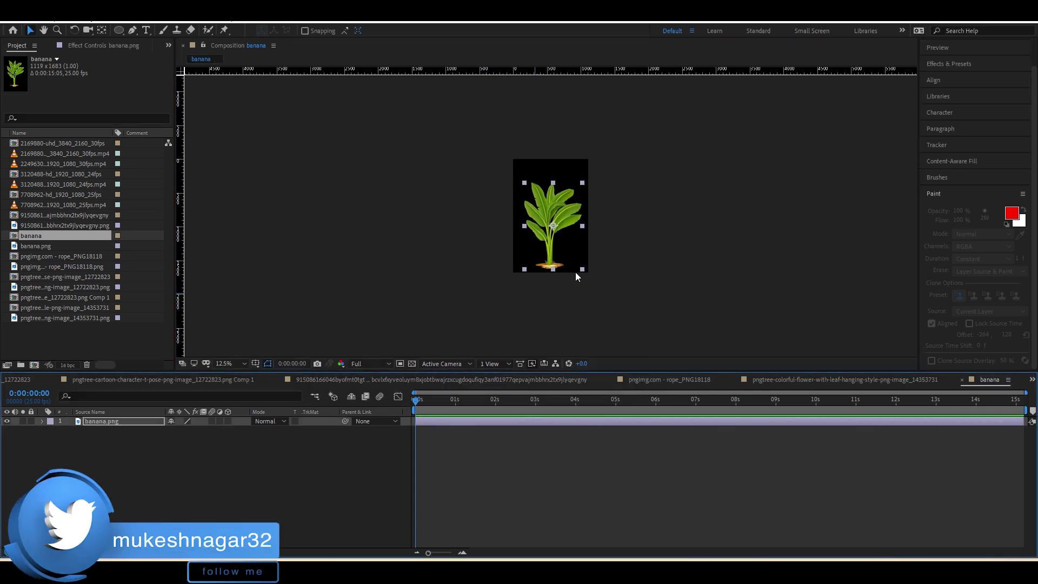
# - Set the viewer magnification to Fit and select the banana plant layer
pyautogui.click(238, 363)
pyautogui.click(339, 329)
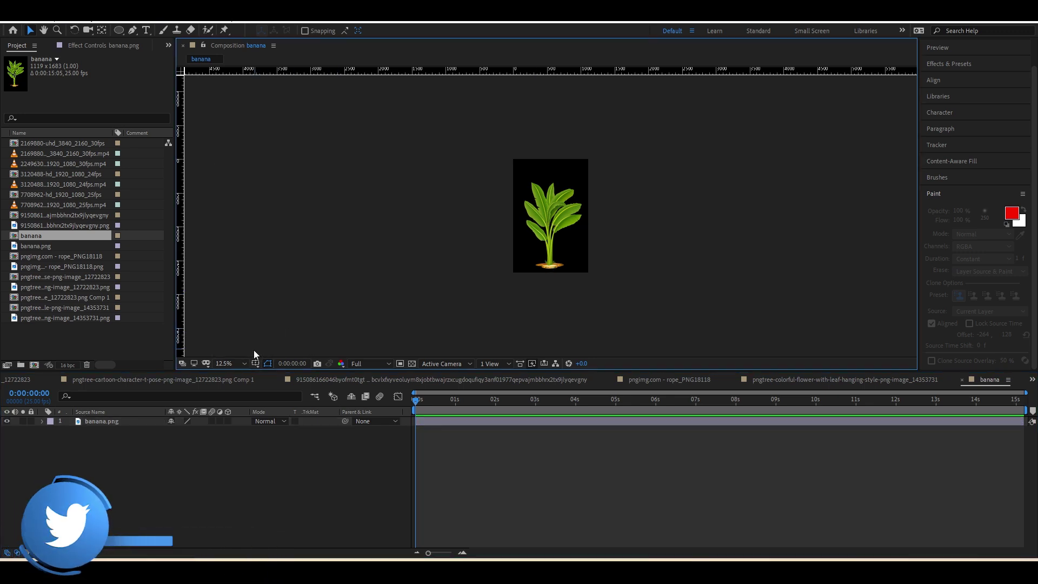
pyautogui.click(235, 360)
pyautogui.click(238, 174)
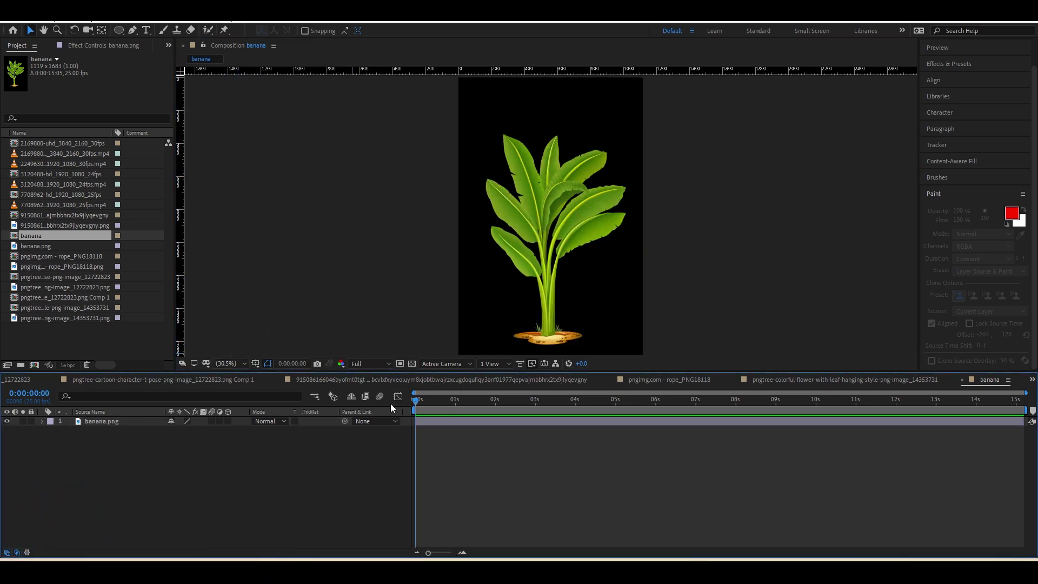
pyautogui.click(417, 421)
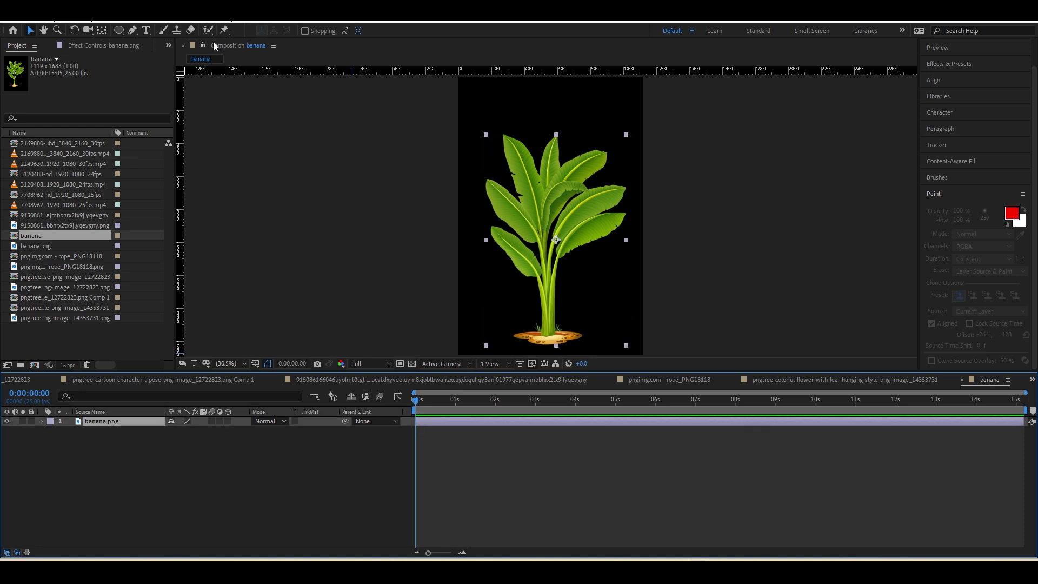
pyautogui.click(224, 30)
# - Anchor the banana plant's base with five puppet pins
pyautogui.click(524, 328)
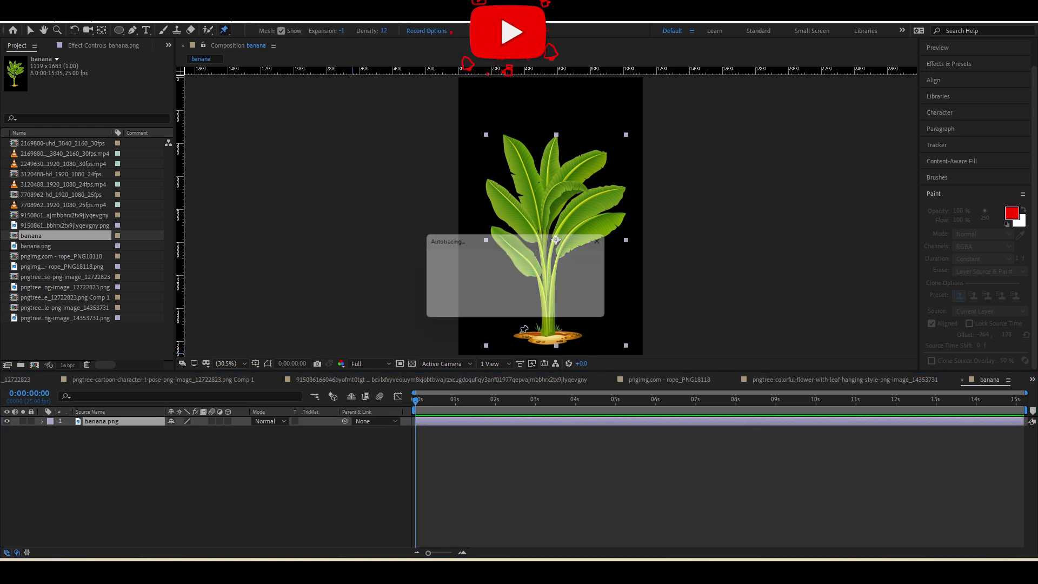
pyautogui.click(577, 338)
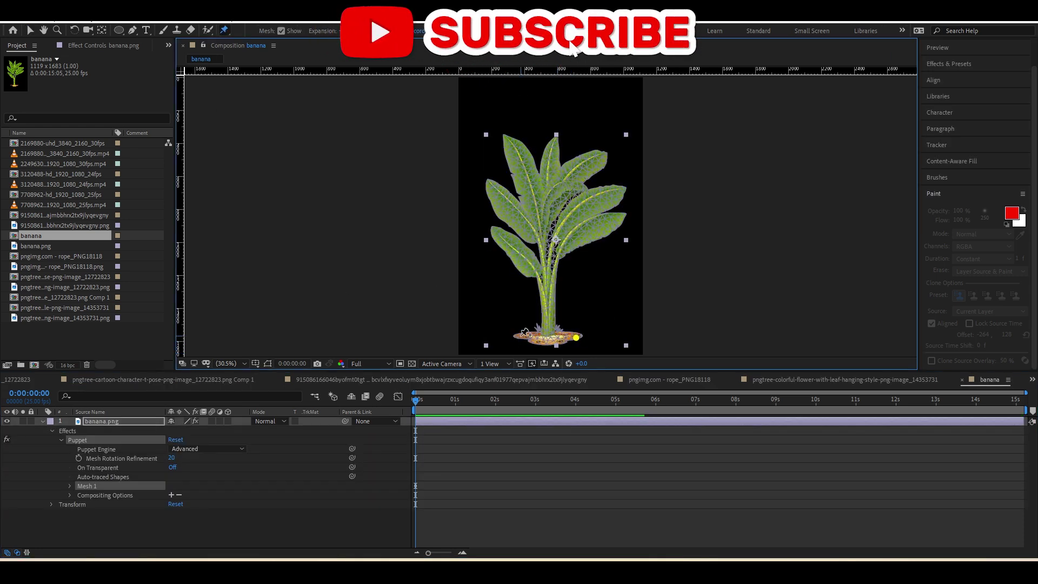
pyautogui.click(537, 339)
pyautogui.click(560, 336)
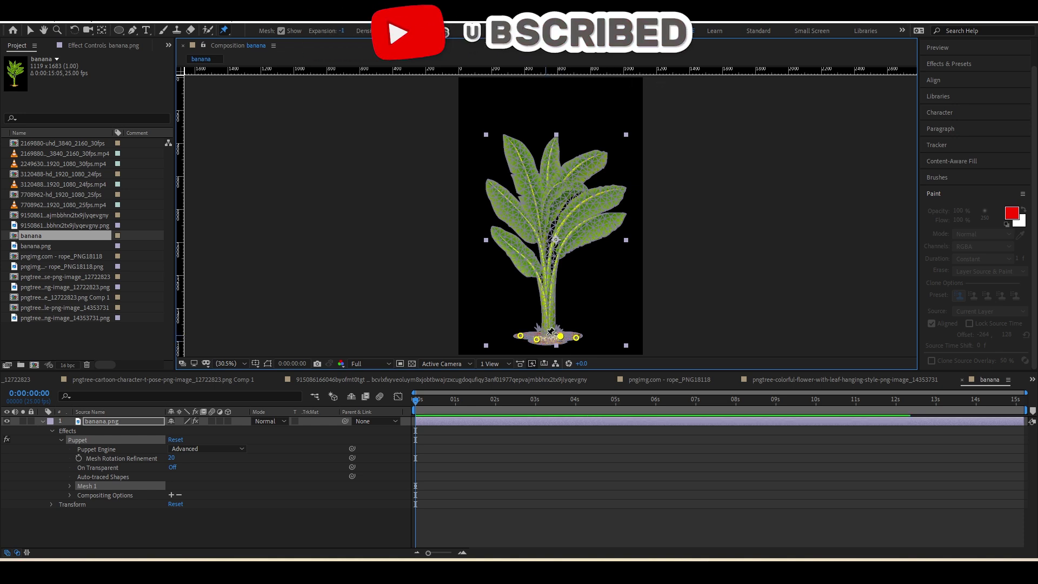
pyautogui.click(549, 331)
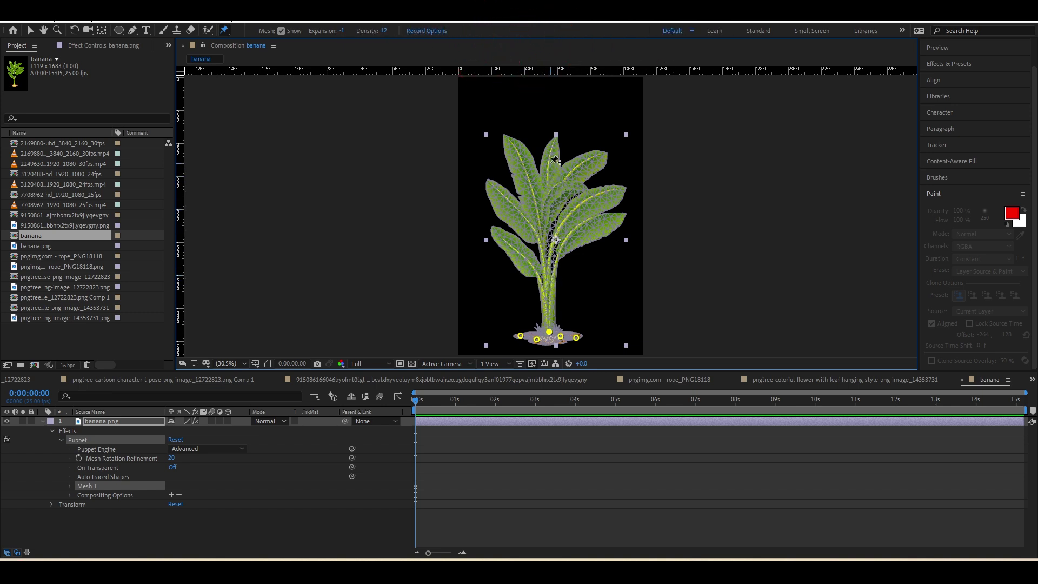
# - Pin the trunk and top leaf, and bend the top leaves to the right
pyautogui.moveTo(553, 157); pyautogui.dragTo(559, 167)
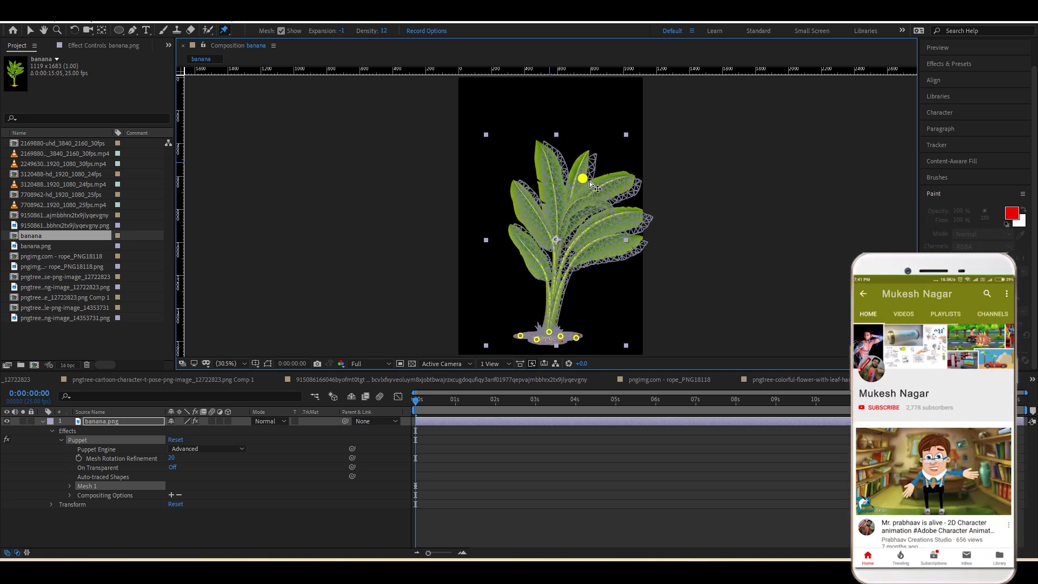
pyautogui.moveTo(519, 163); pyautogui.dragTo(548, 162)
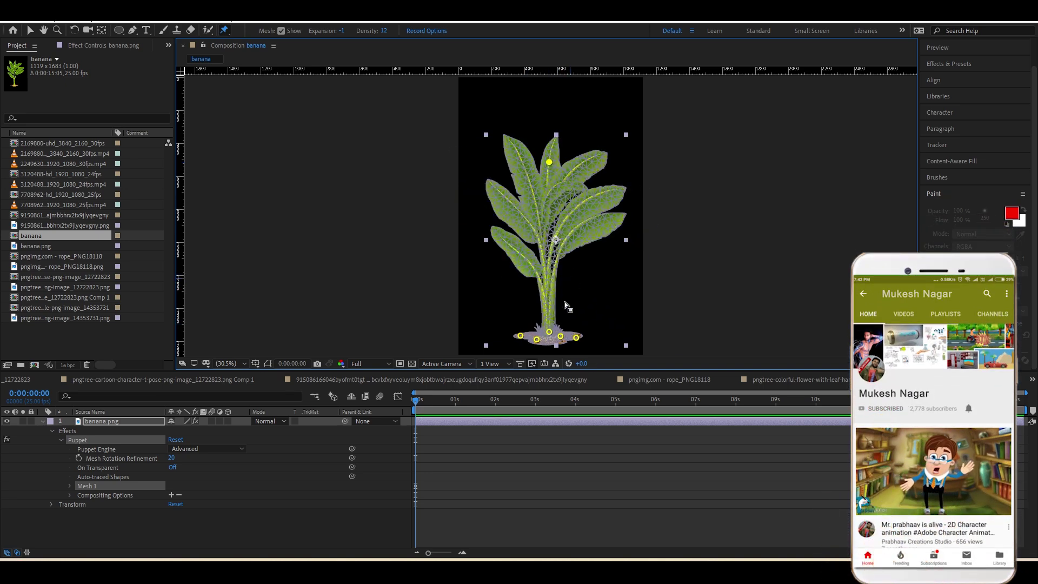
pyautogui.click(548, 267)
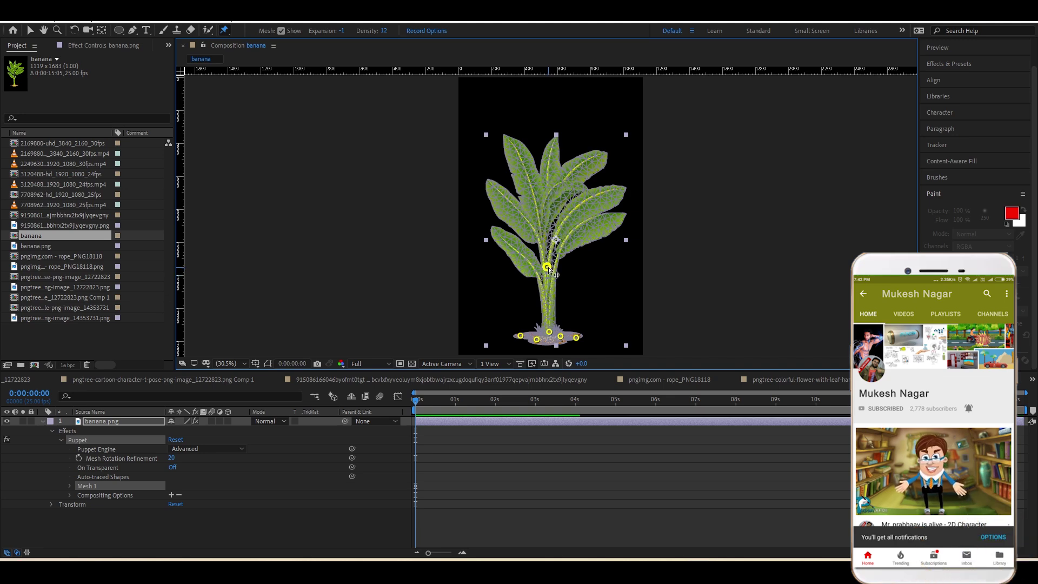
pyautogui.click(552, 149)
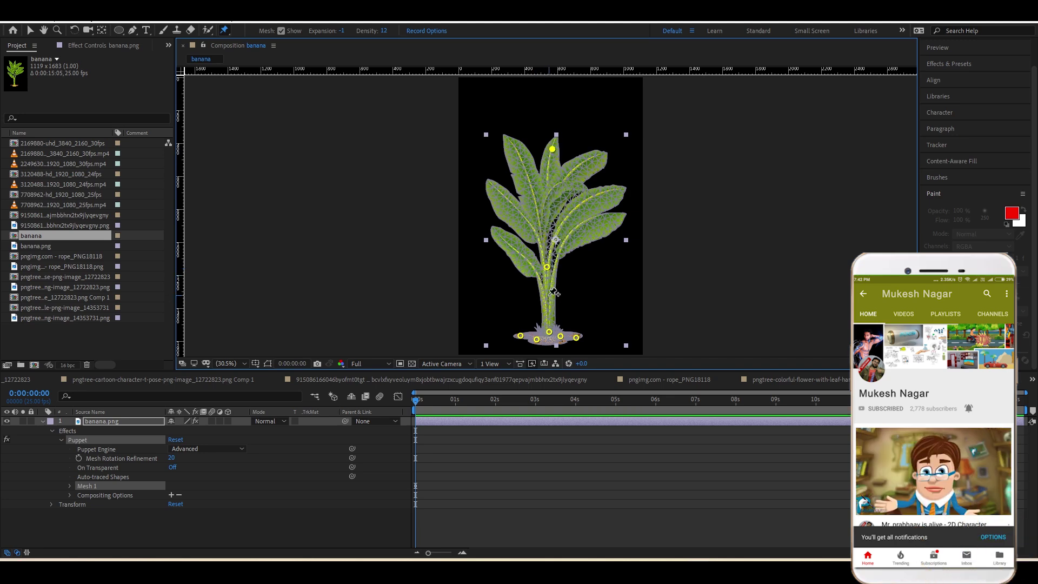
pyautogui.moveTo(557, 154)
pyautogui.mouseDown()
pyautogui.moveTo(519, 155)
pyautogui.moveTo(584, 187)
pyautogui.mouseUp()
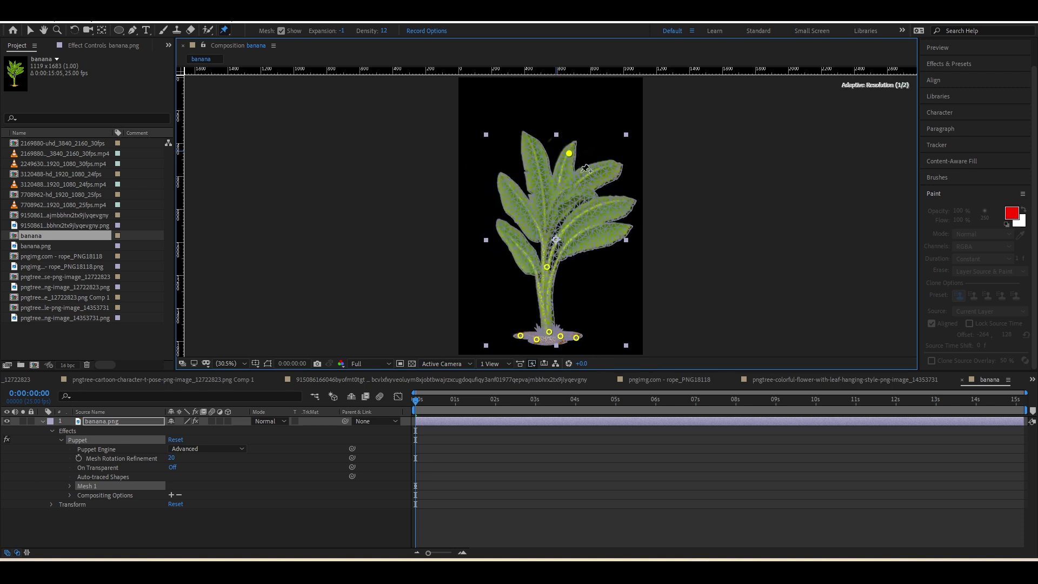
pyautogui.moveTo(557, 154); pyautogui.dragTo(574, 158)
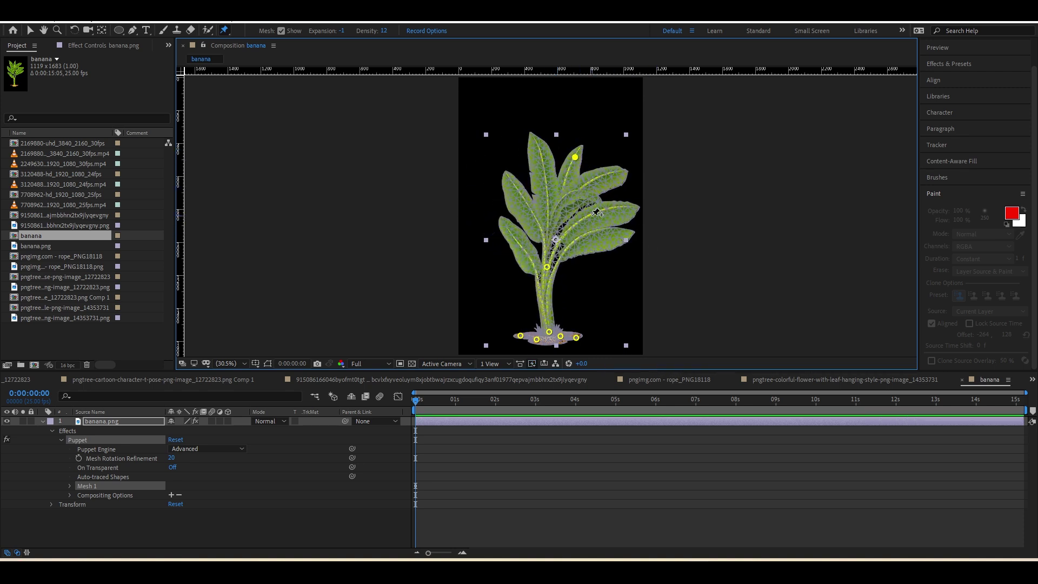
pyautogui.hotkey('ctrl', 'z')
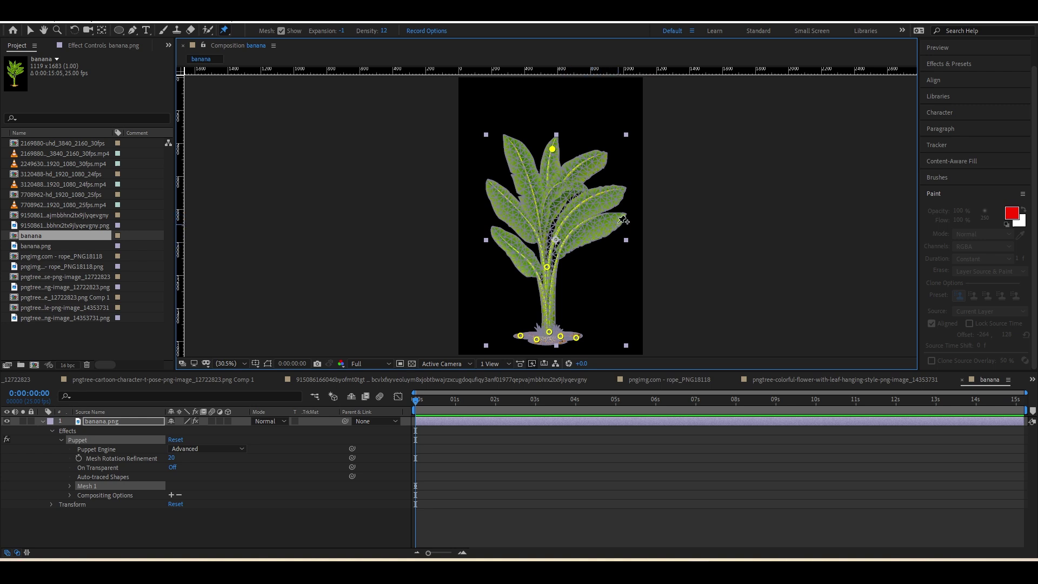
pyautogui.moveTo(554, 156); pyautogui.dragTo(572, 164)
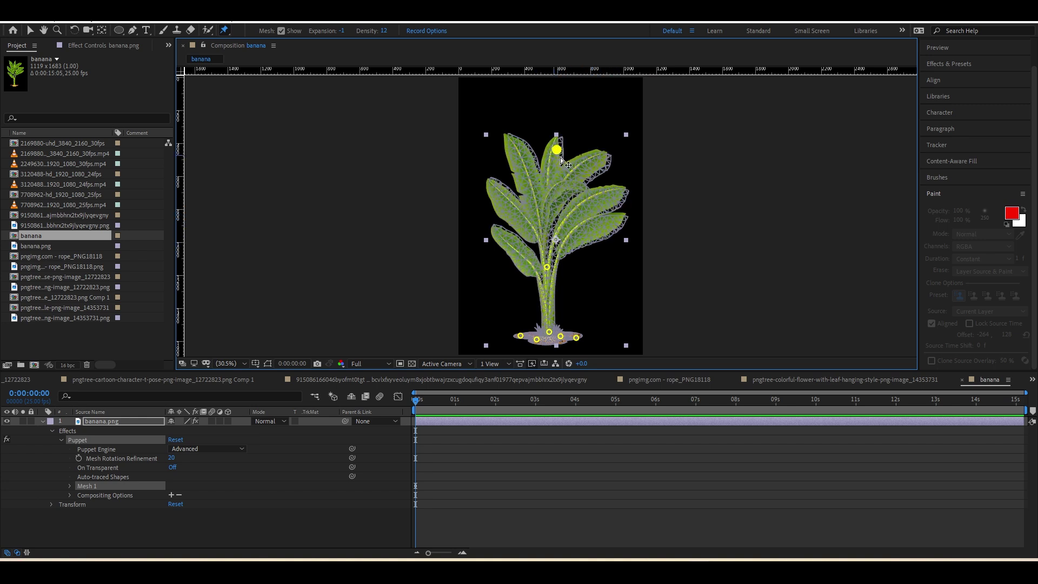
# - Pin the left leaf and bend it down, and pin the right leaf and bend it up
pyautogui.click(508, 184)
pyautogui.moveTo(508, 185); pyautogui.dragTo(504, 198)
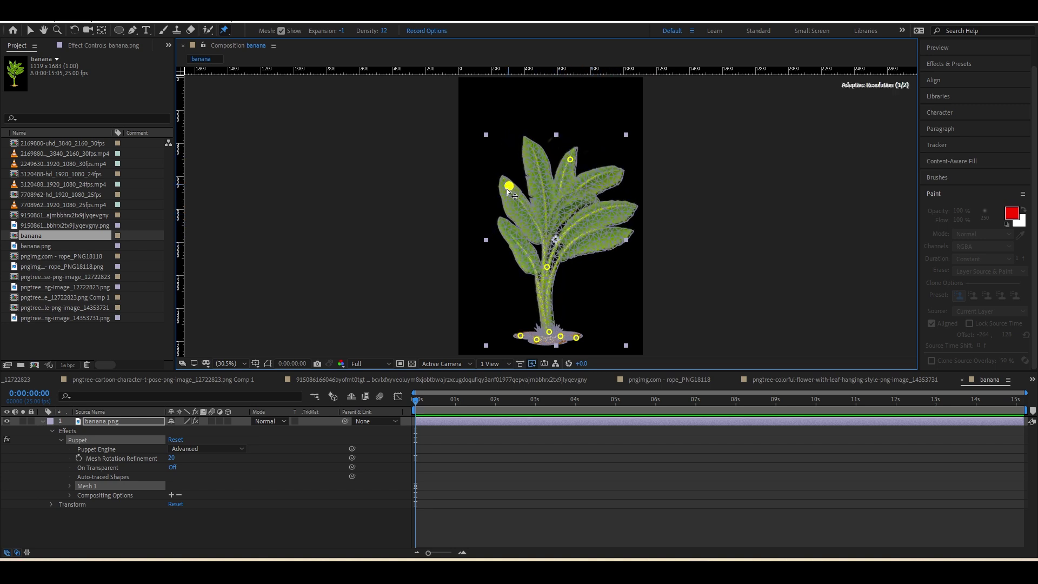
pyautogui.click(618, 240)
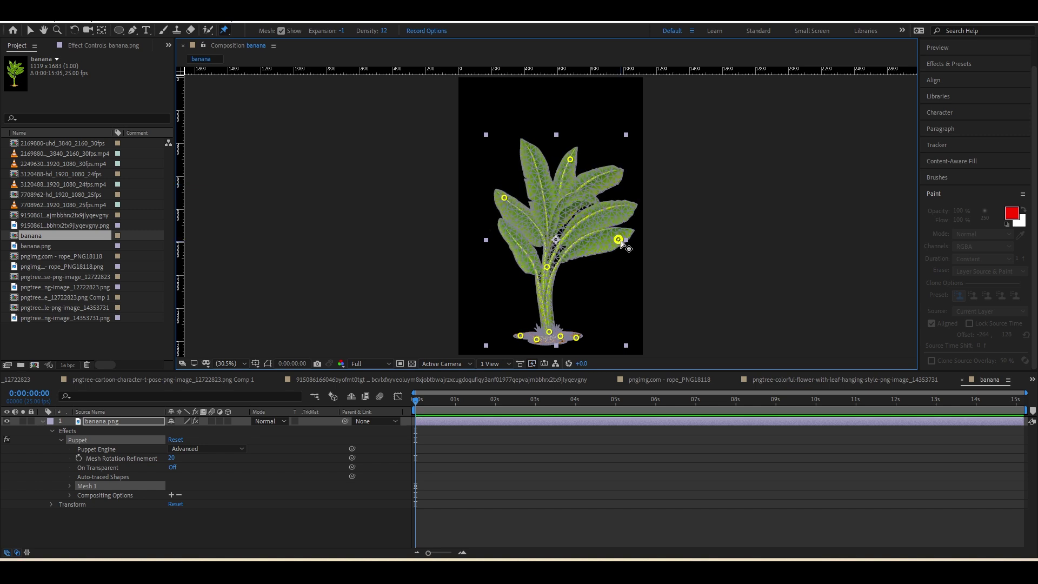
pyautogui.moveTo(621, 240); pyautogui.dragTo(615, 226)
# - At one second, bend the top, right and left leaves into a second pose and reveal keyframes
pyautogui.press('space')
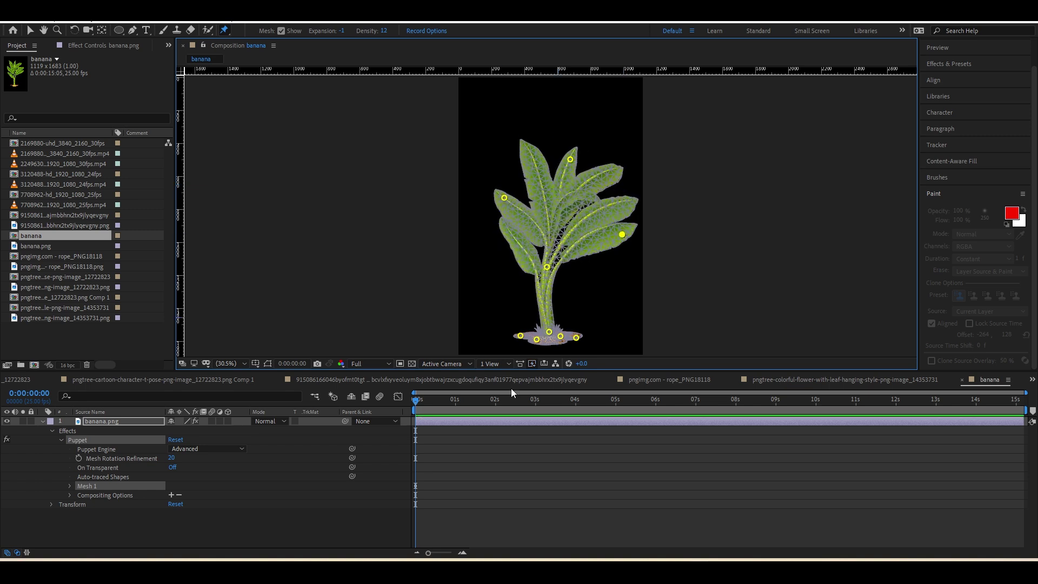
pyautogui.press('space')
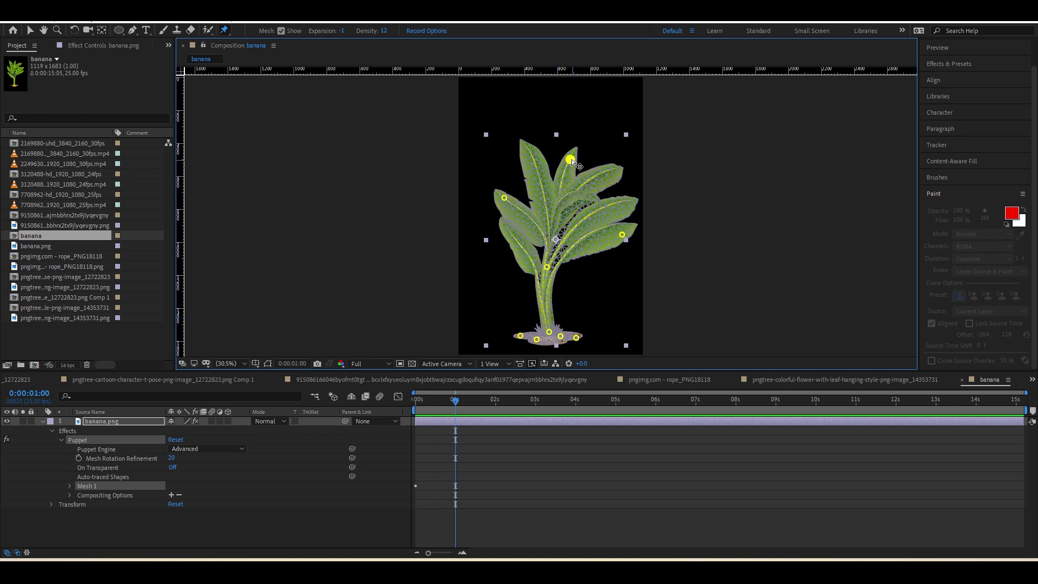
pyautogui.moveTo(569, 152); pyautogui.dragTo(547, 150)
pyautogui.moveTo(622, 234); pyautogui.dragTo(603, 228)
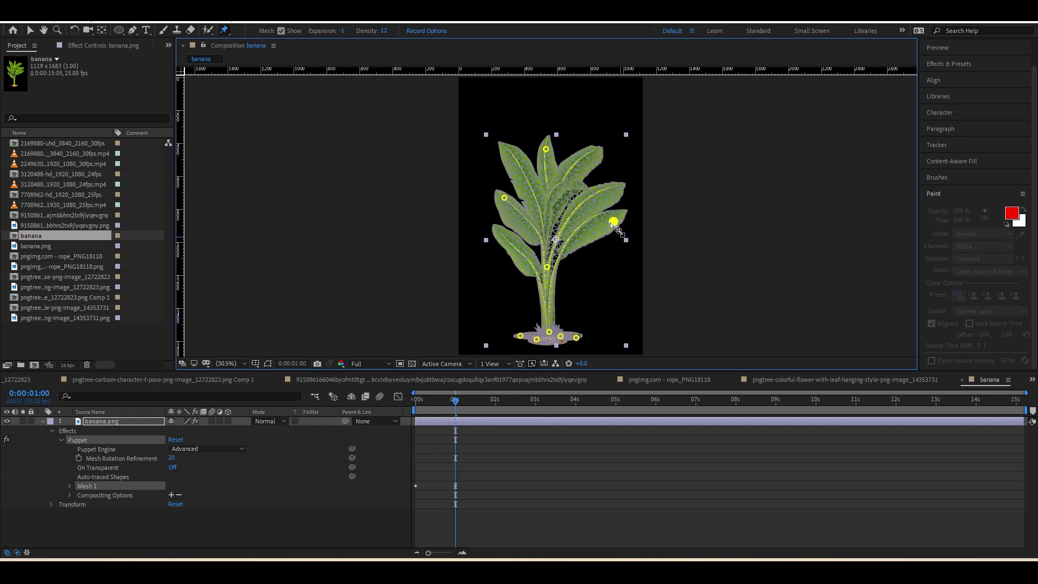
pyautogui.moveTo(505, 198); pyautogui.dragTo(492, 211)
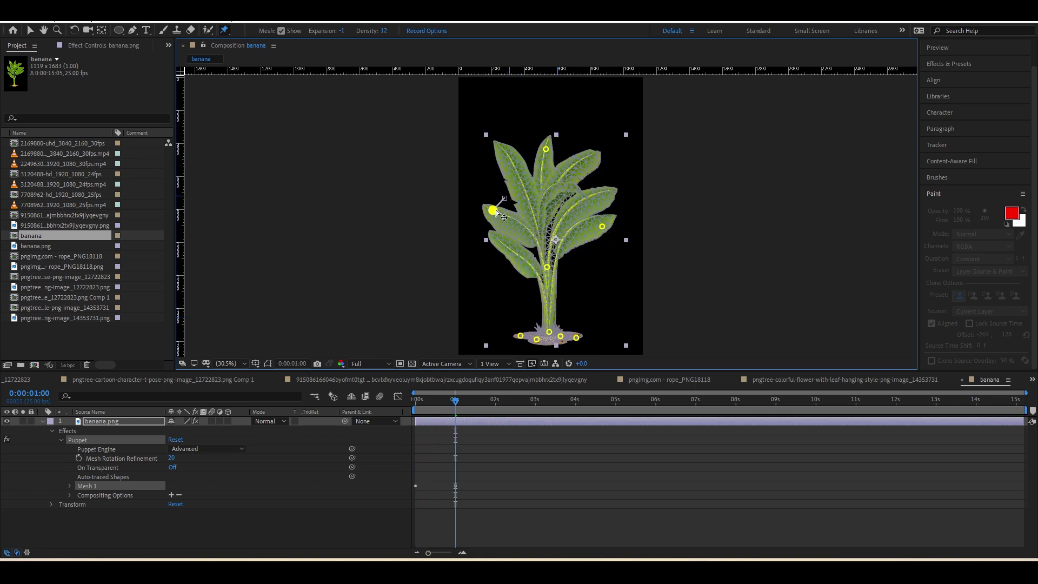
pyautogui.click(466, 420)
pyautogui.press('u')
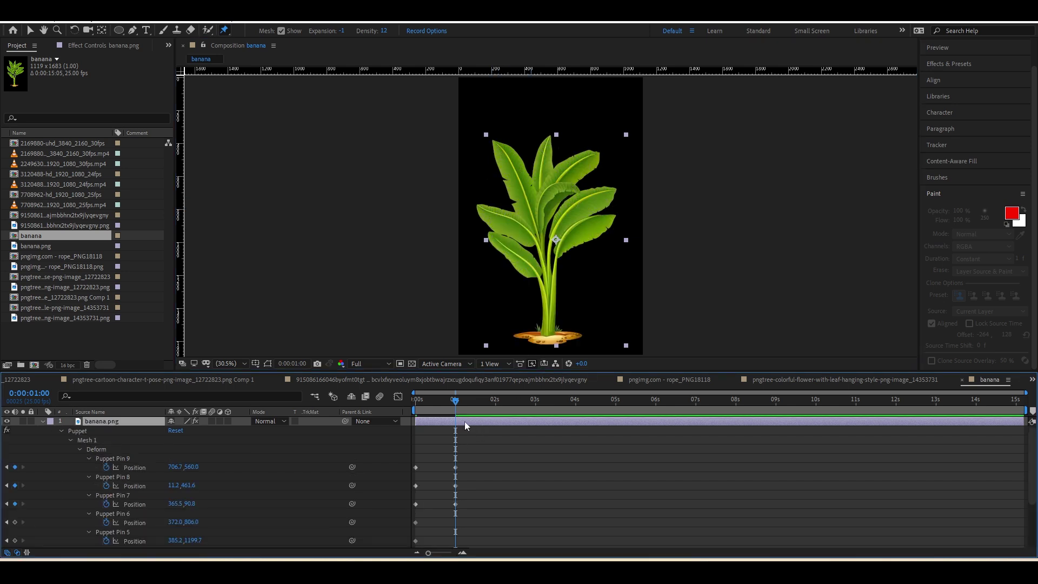
# - Move the second-pose keyframes earlier and paste the starting pose at 20 frames
pyautogui.moveTo(423, 407); pyautogui.dragTo(416, 407)
pyautogui.press('space')
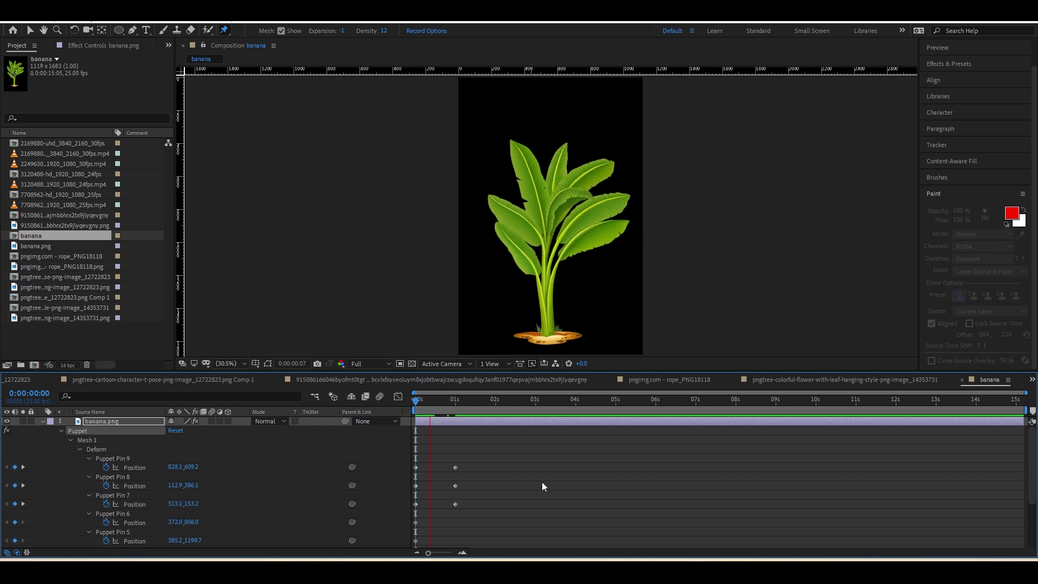
pyautogui.moveTo(542, 511)
pyautogui.mouseDown()
pyautogui.moveTo(439, 434)
pyautogui.moveTo(431, 468)
pyautogui.mouseUp()
pyautogui.press('space')
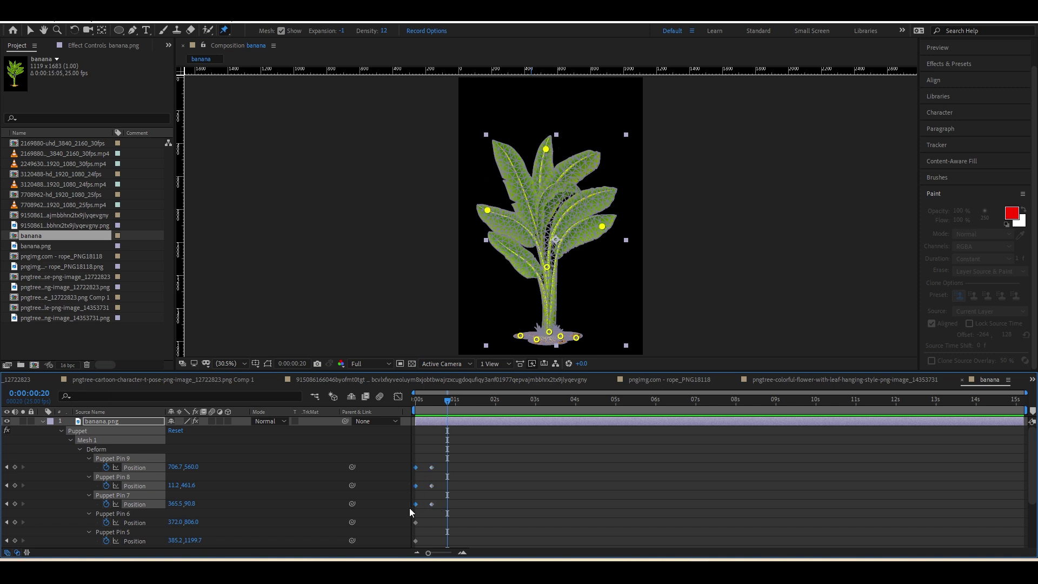
pyautogui.hotkey('ctrl', 'v')
pyautogui.press('space')
# - Apply Easy Ease (F9) to the leaf keyframes and stretch their timing to slow the sway
pyautogui.moveTo(469, 471)
pyautogui.mouseDown()
pyautogui.moveTo(391, 512)
pyautogui.moveTo(391, 464)
pyautogui.mouseUp()
pyautogui.press('F9')
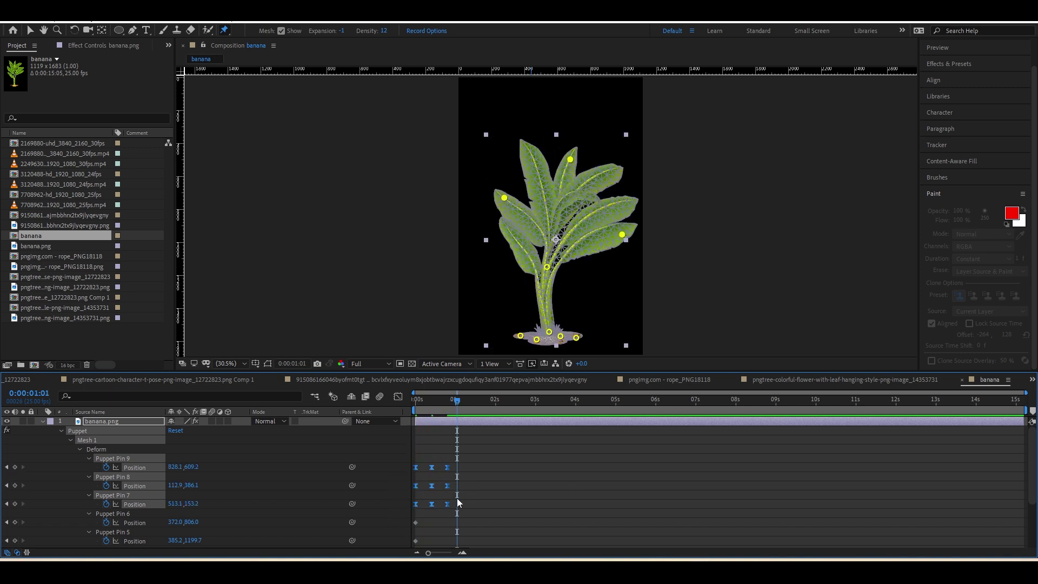
pyautogui.moveTo(454, 503); pyautogui.dragTo(467, 506)
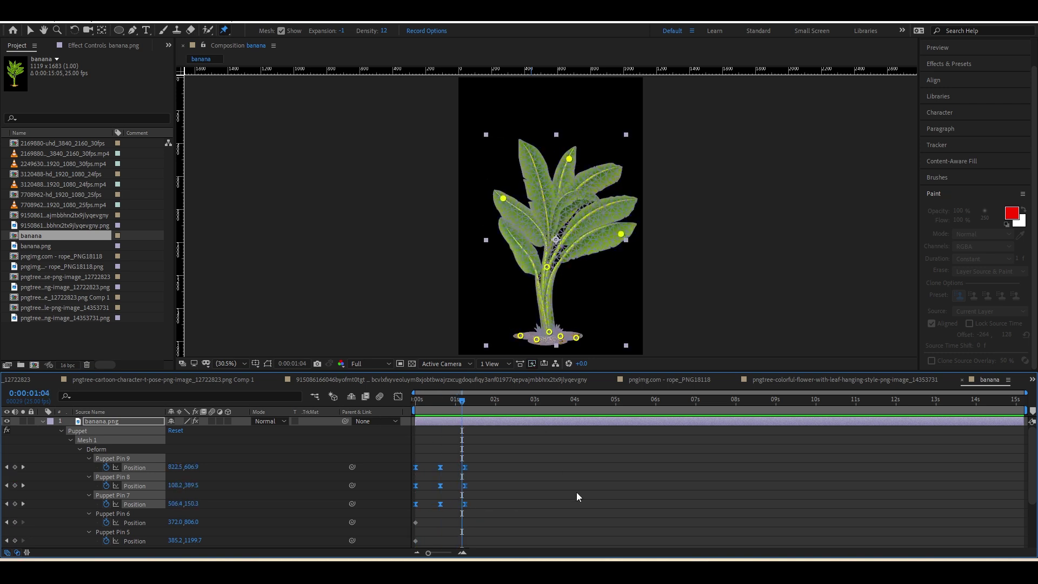
pyautogui.moveTo(498, 455); pyautogui.dragTo(405, 514)
# - Switch the leaf keyframes to linear, re-ease them with F9, and preview the sway
pyautogui.keyDown('ctrl'); pyautogui.click(465, 504); pyautogui.keyUp('ctrl')
pyautogui.press('Home')
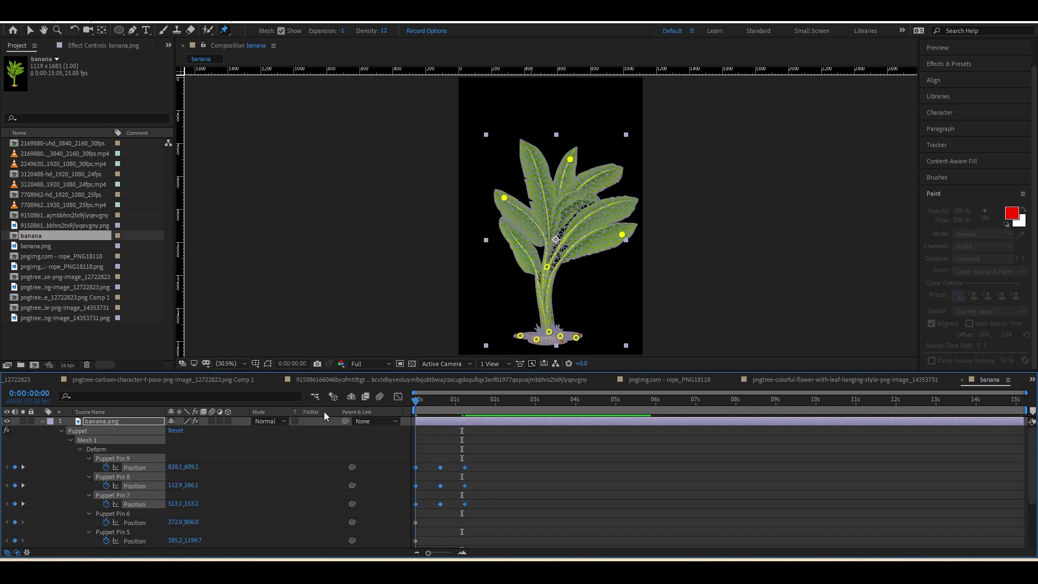
pyautogui.press('space')
pyautogui.press('space')
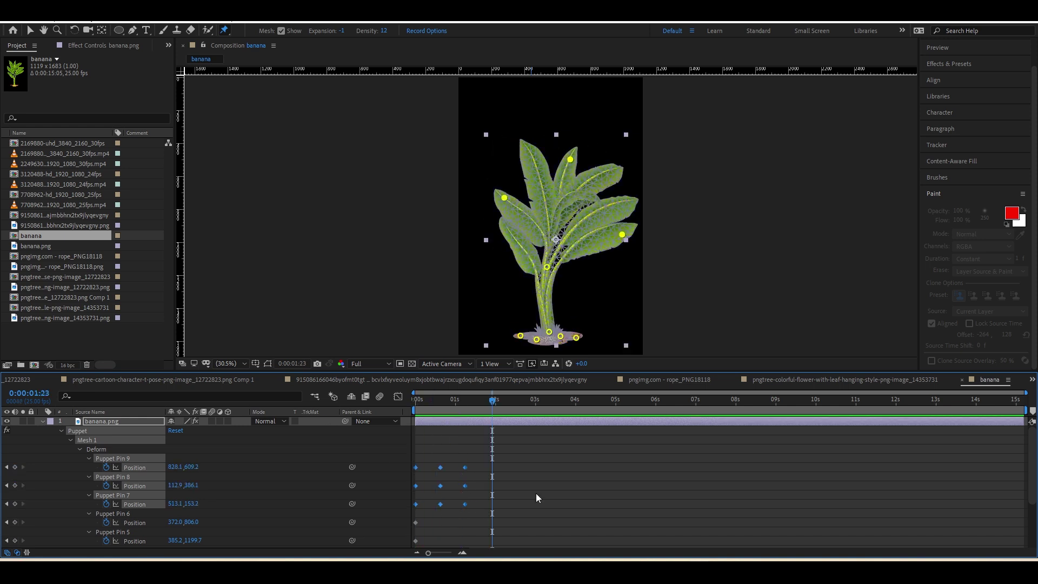
pyautogui.press('F9')
pyautogui.press('Home')
pyautogui.press('space')
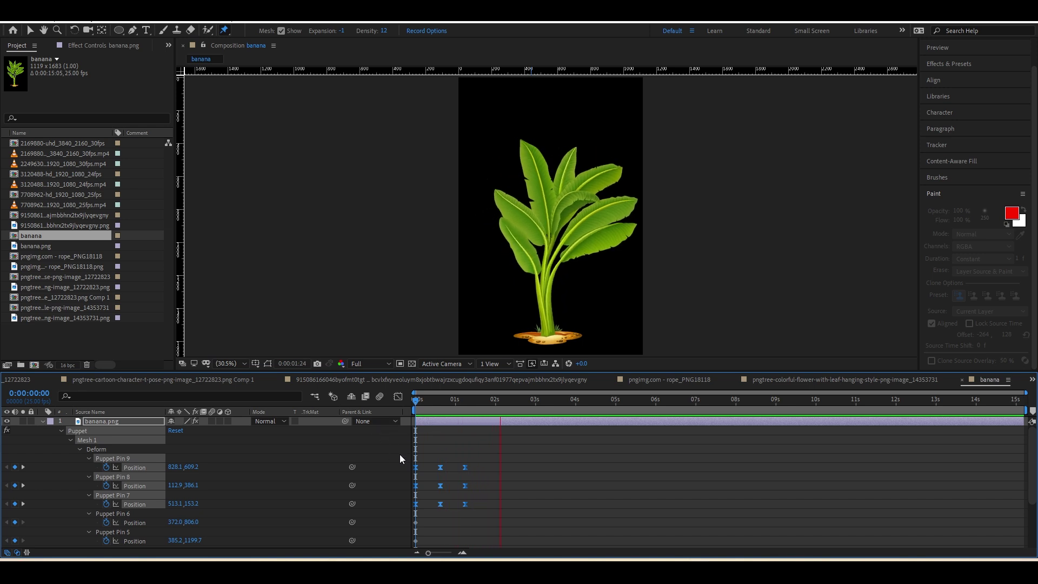
pyautogui.press('space')
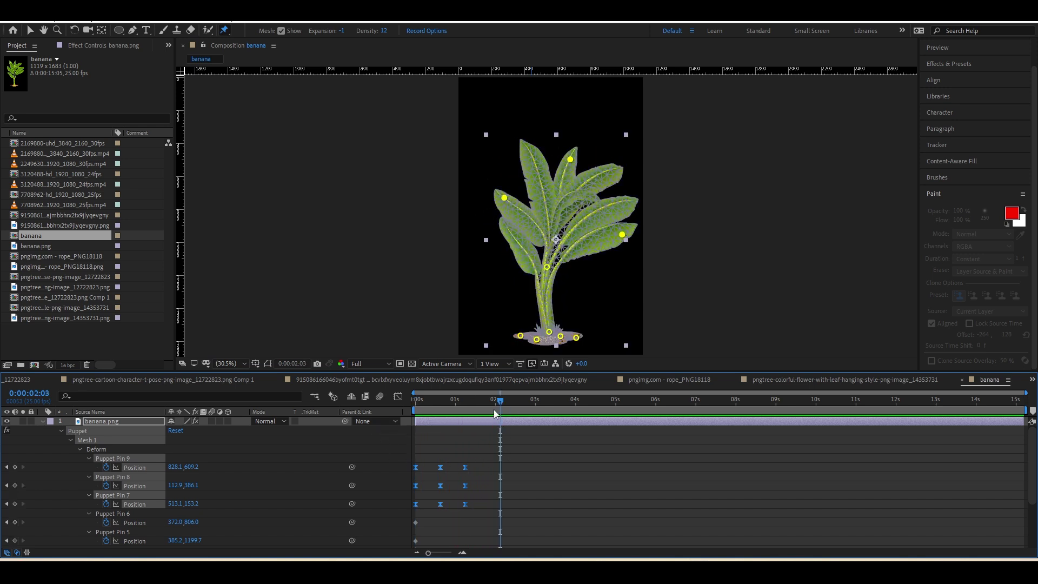
pyautogui.press('space')
pyautogui.press('space')
# - At about 1 second 21 frames, select and copy the first two leaf-pin sway keyframe columns
pyautogui.click(491, 408)
pyautogui.moveTo(492, 408); pyautogui.dragTo(489, 408)
pyautogui.moveTo(453, 461); pyautogui.dragTo(403, 506)
pyautogui.hotkey('ctrl', 'v')
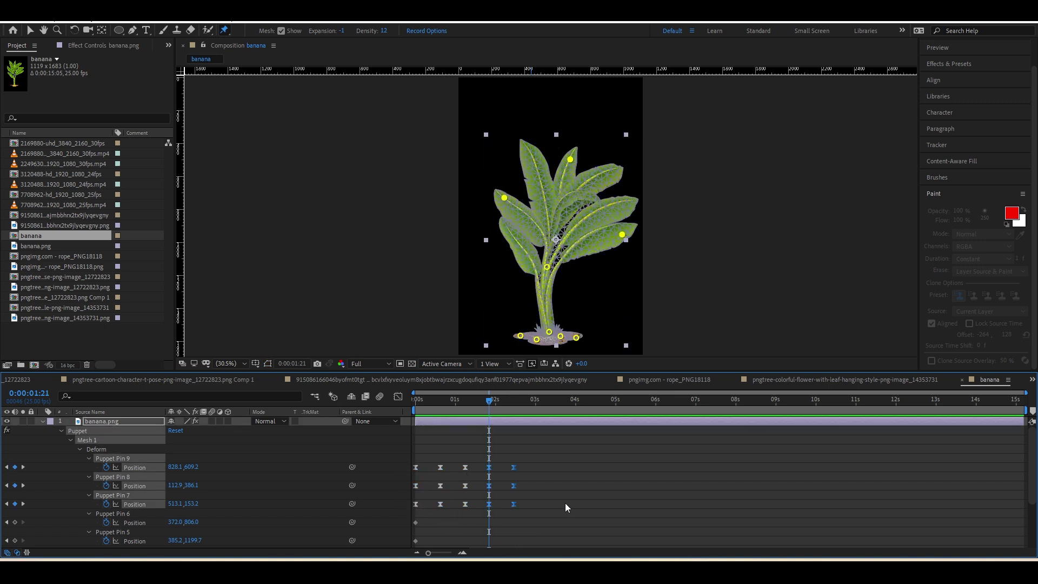
# - Paste the sway keyframes repeatedly after each last keyframe, extending the sway to about 11 seconds
pyautogui.click(537, 407)
pyautogui.hotkey('ctrl', 'v')
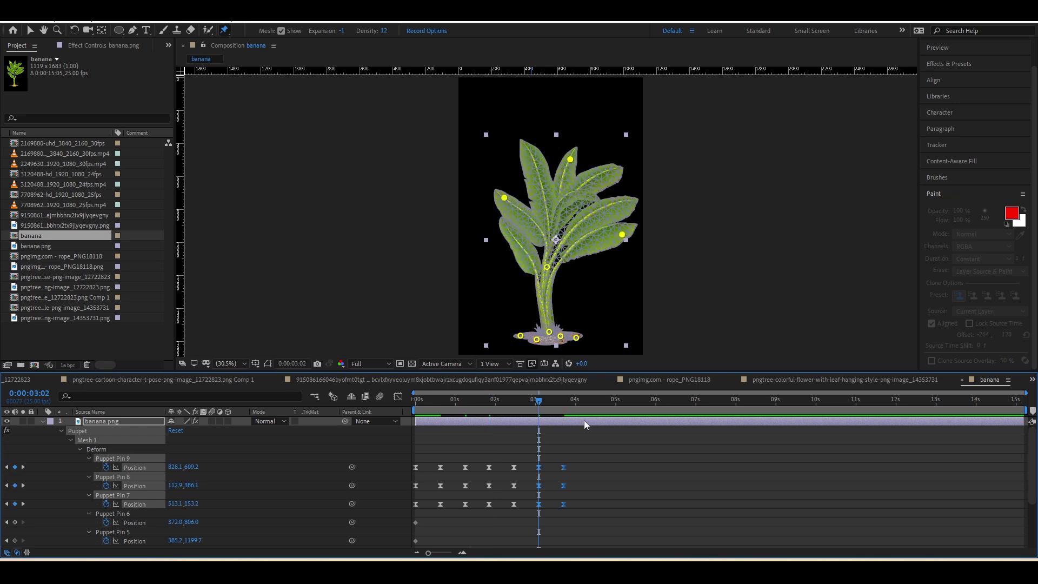
pyautogui.moveTo(584, 409); pyautogui.dragTo(588, 409)
pyautogui.hotkey('ctrl', 'v')
pyautogui.click(634, 402)
pyautogui.hotkey('ctrl', 'v')
pyautogui.click(685, 402)
pyautogui.hotkey('ctrl', 'v')
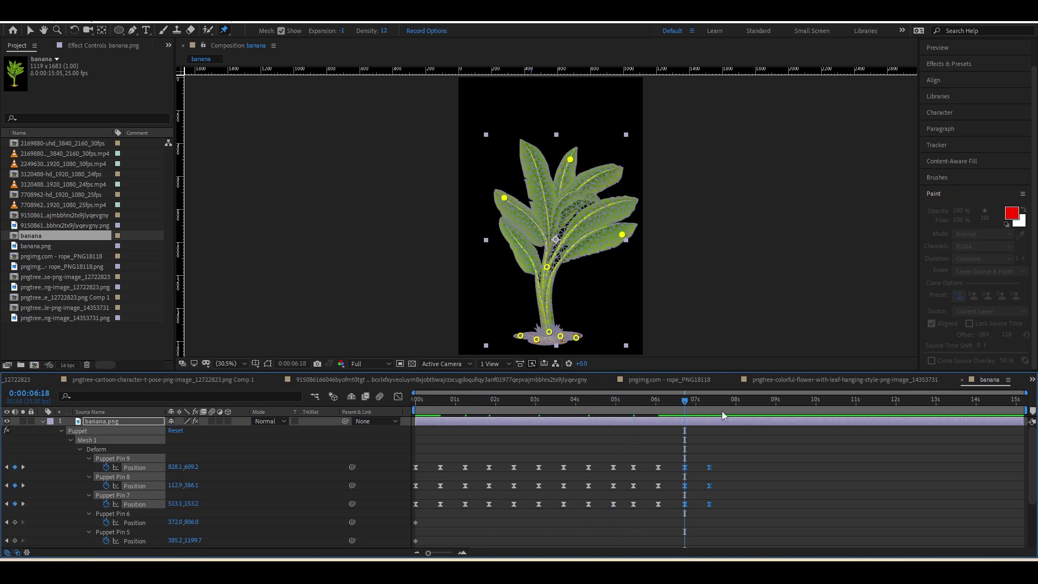
pyautogui.click(733, 403)
pyautogui.hotkey('ctrl', 'v')
pyautogui.click(766, 402)
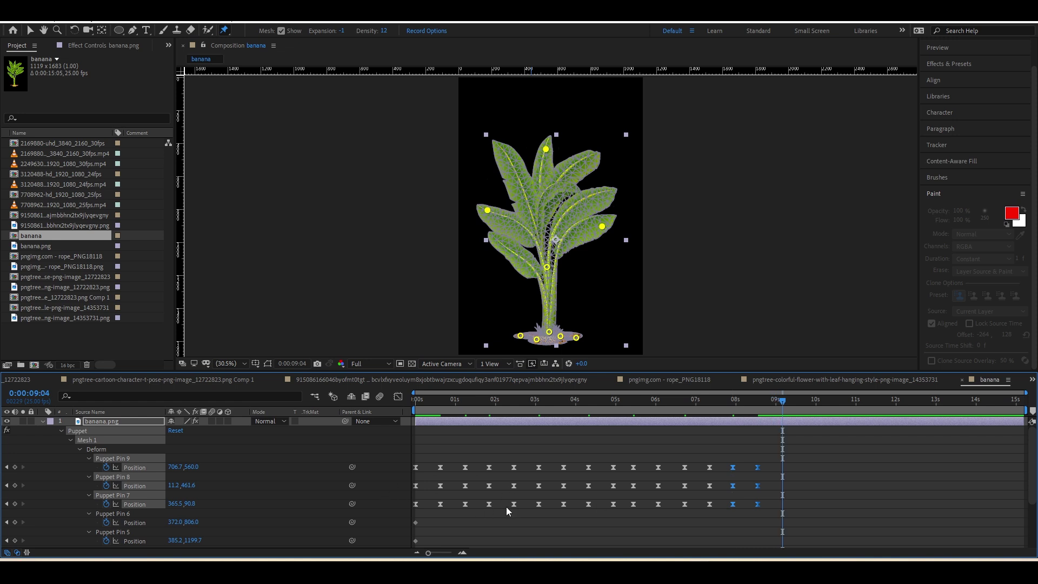
pyautogui.hotkey('ctrl', 'v')
pyautogui.click(832, 408)
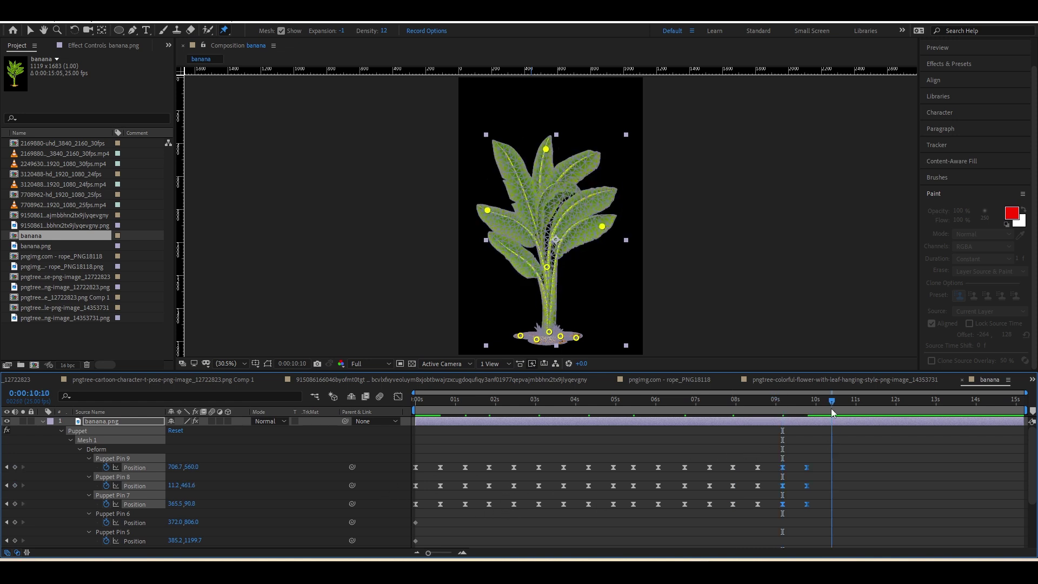
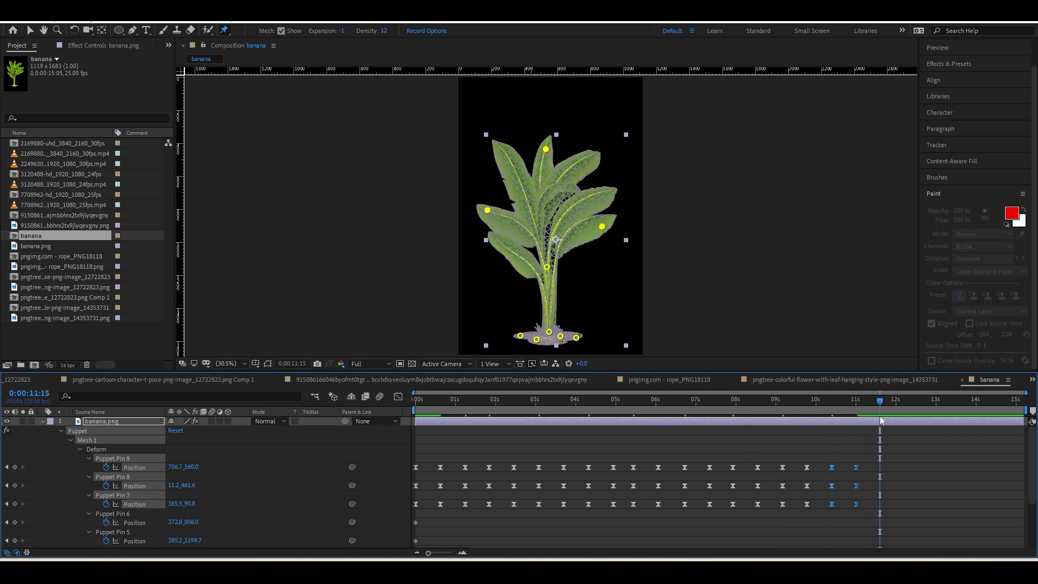
# - Paste the banana pin keyframes at the end and preview the banana plant sway from the start
pyautogui.hotkey('ctrl', 'v')
pyautogui.press('Home')
pyautogui.click(459, 452)
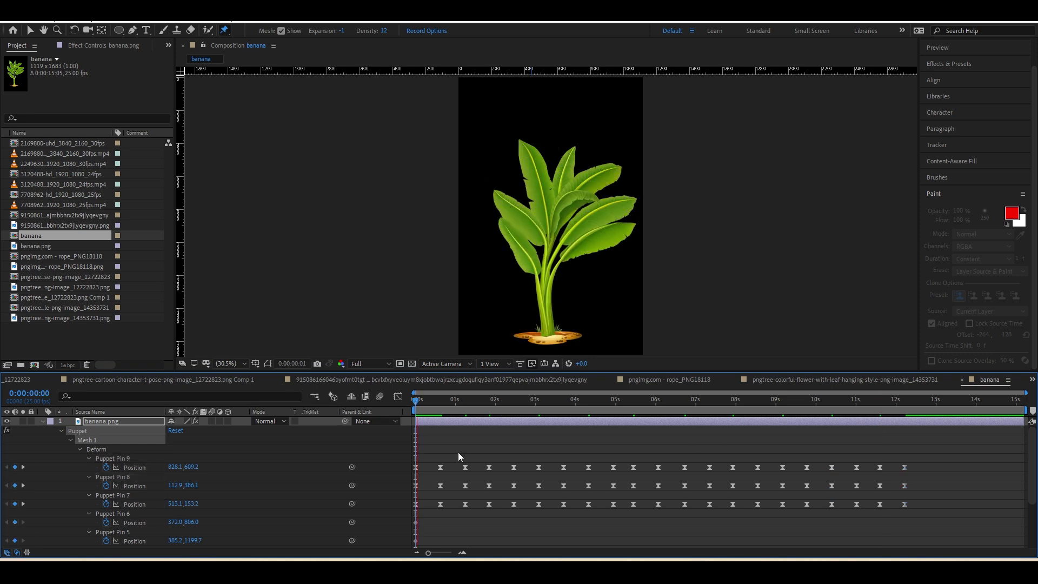
pyautogui.press('space')
# - Open the import window and choose the hanging lotus image instead of the hanging diya
pyautogui.doubleClick(145, 334)
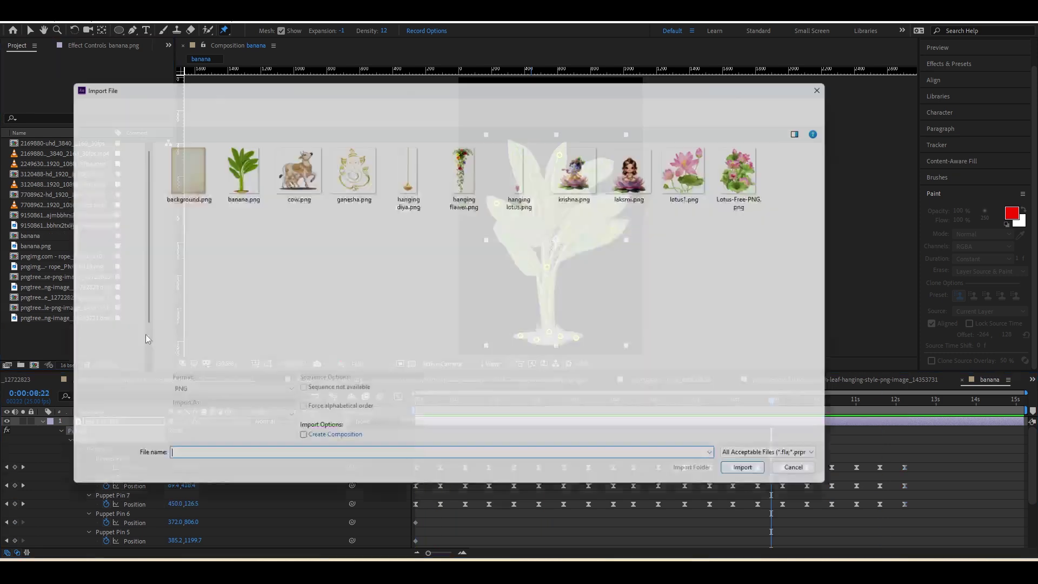
pyautogui.click(408, 173)
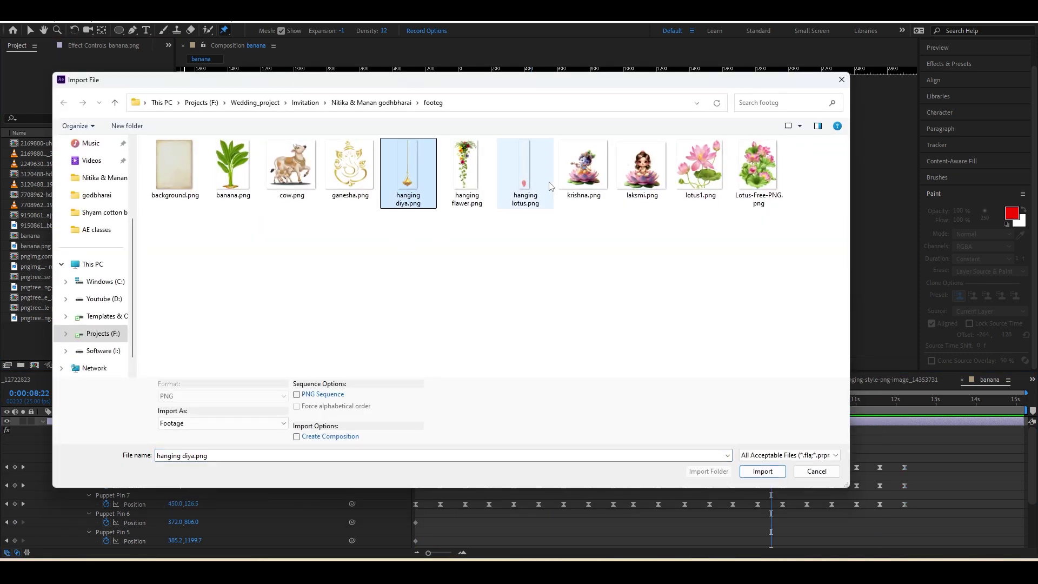
pyautogui.click(525, 173)
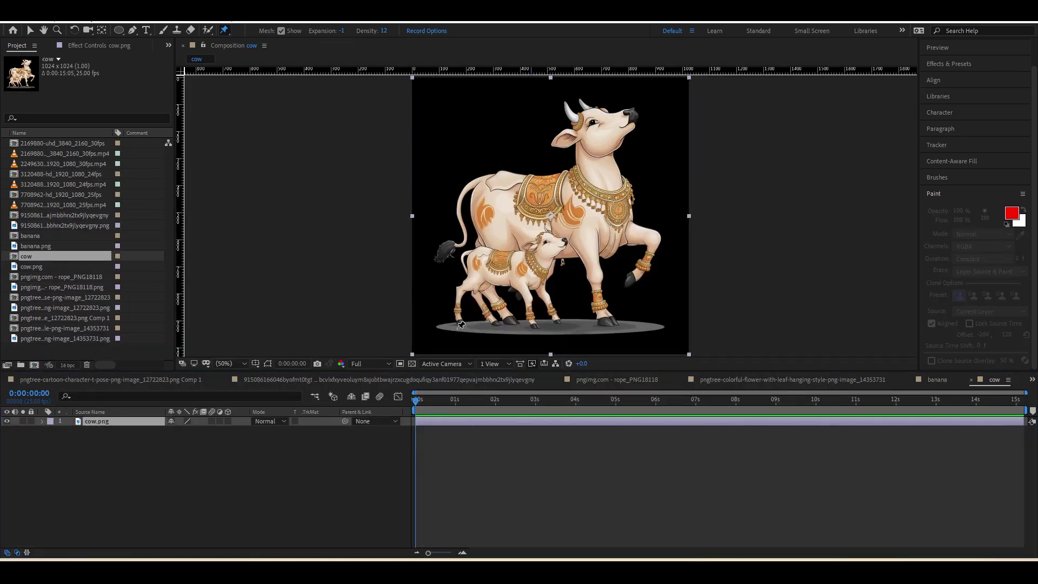
# - Place nine pins along the cows' feet and ground line, then pin the tail tip and head
pyautogui.click(447, 327)
pyautogui.click(463, 321)
pyautogui.click(492, 325)
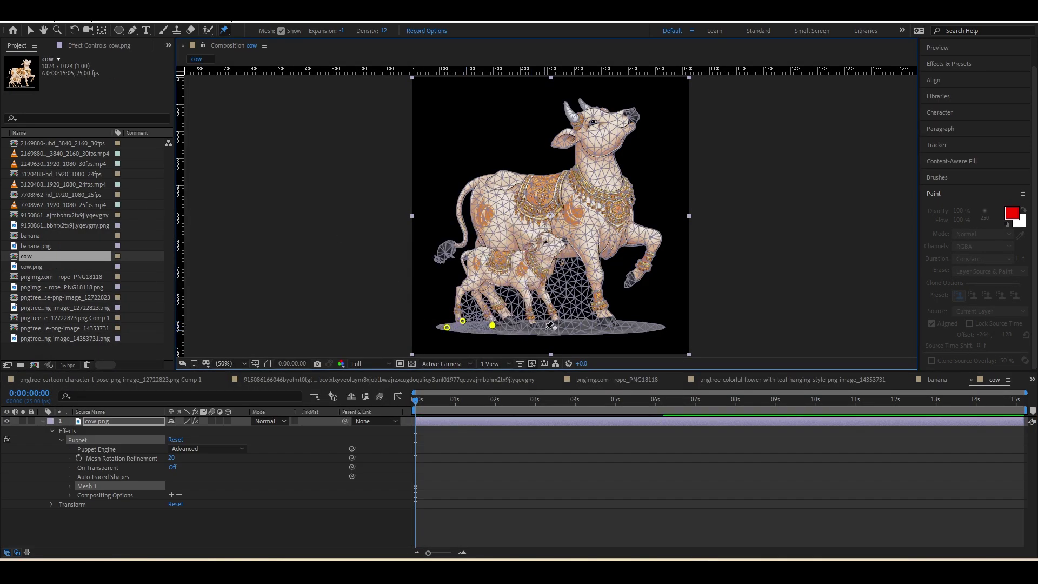
pyautogui.click(542, 325)
pyautogui.click(607, 321)
pyautogui.click(658, 327)
pyautogui.click(577, 326)
pyautogui.click(513, 329)
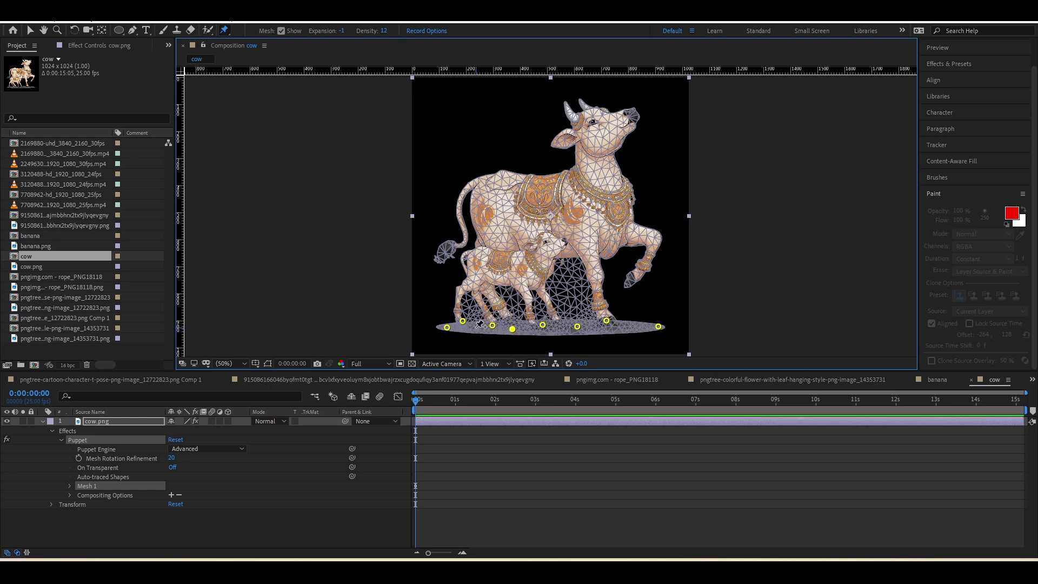
pyautogui.click(474, 329)
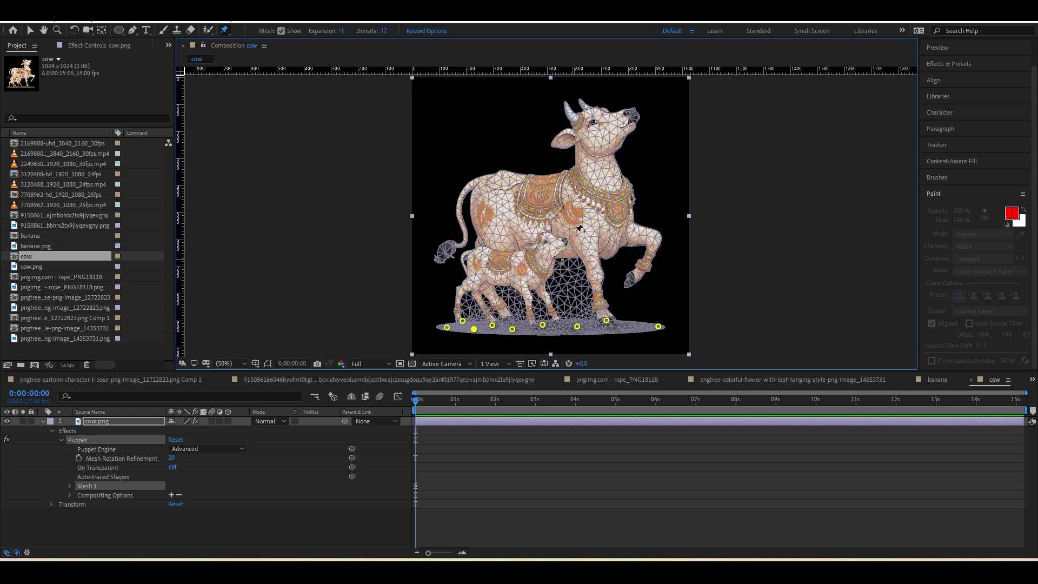
pyautogui.click(446, 247)
pyautogui.click(599, 132)
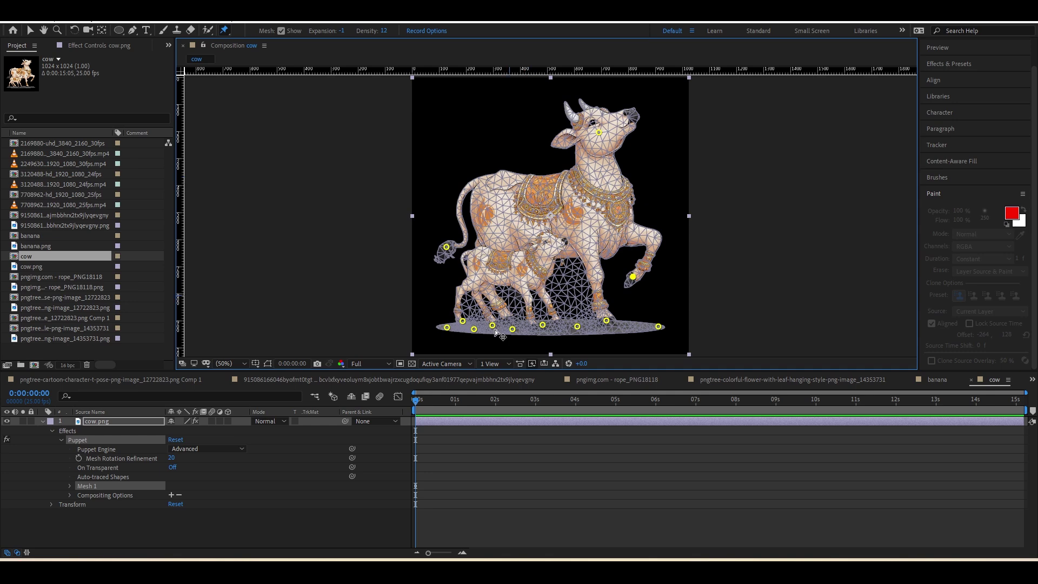
# - At 1:07, tilt the cow's head and swing the raised hoof forward into a new pose
pyautogui.click(467, 400)
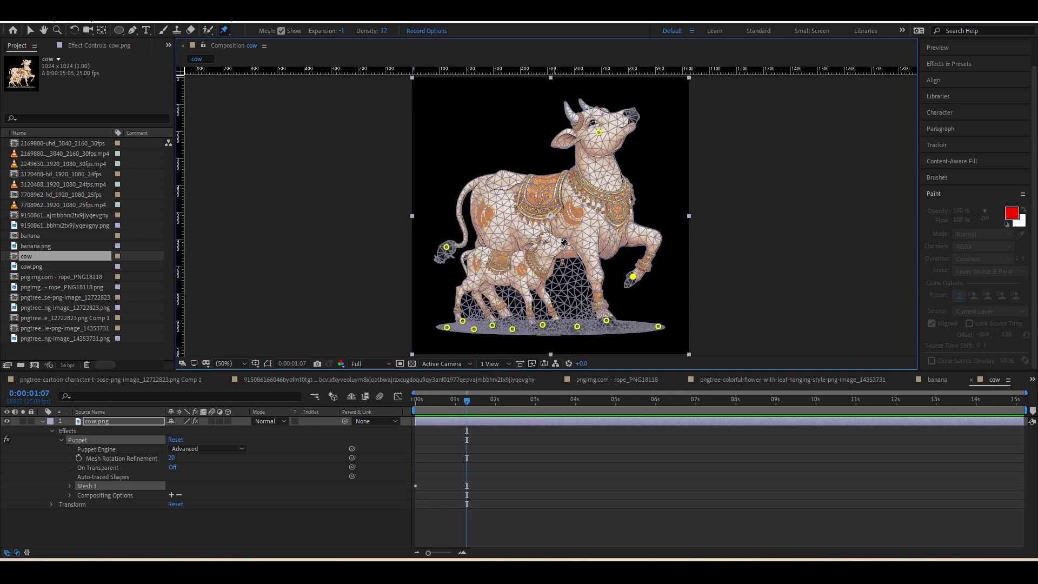
pyautogui.moveTo(598, 131); pyautogui.dragTo(616, 144)
pyautogui.moveTo(639, 283); pyautogui.dragTo(660, 290)
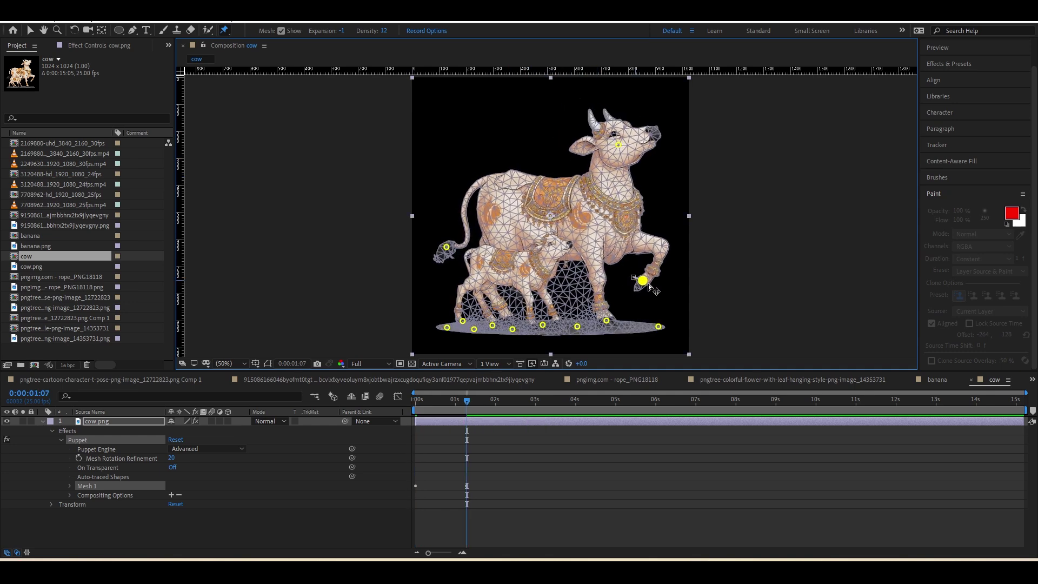
pyautogui.click(462, 423)
pyautogui.press('u')
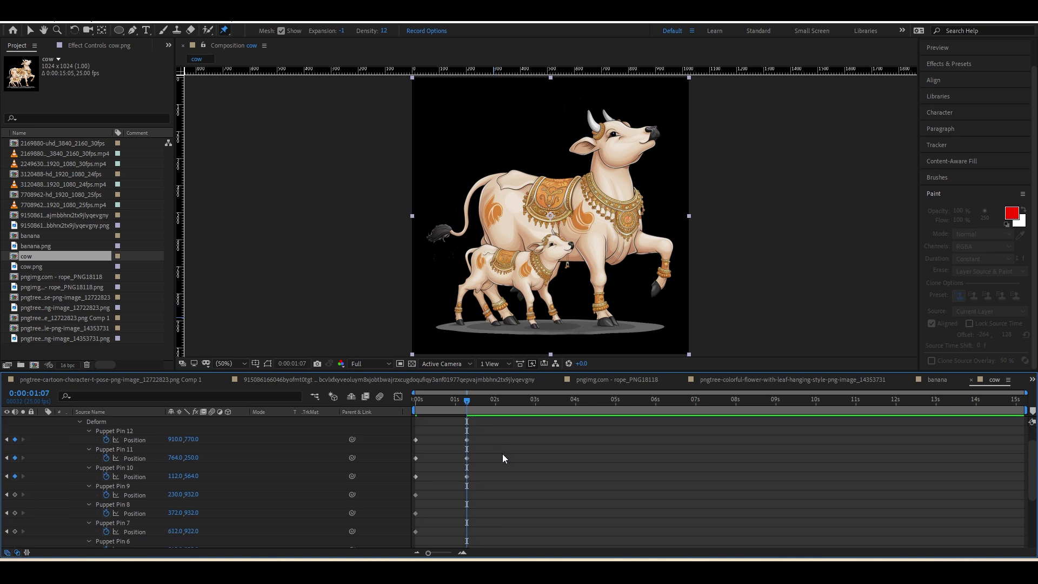
# - Copy the starting pose keyframes to 1:18 and apply Easy Ease to all pin keyframes
pyautogui.moveTo(466, 410); pyautogui.dragTo(361, 411)
pyautogui.scroll(3, 536, 480)
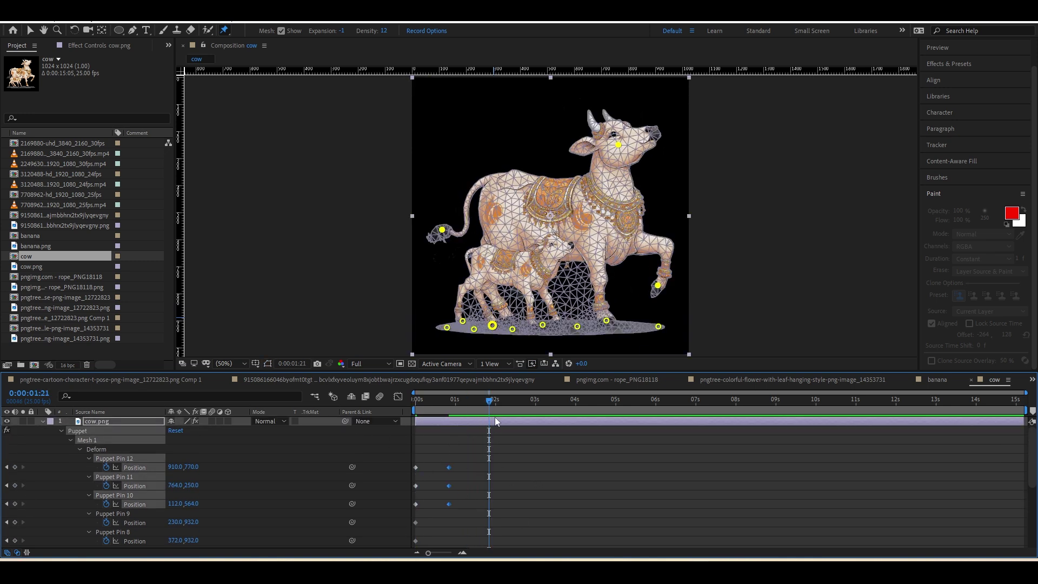
pyautogui.moveTo(431, 465); pyautogui.dragTo(410, 511)
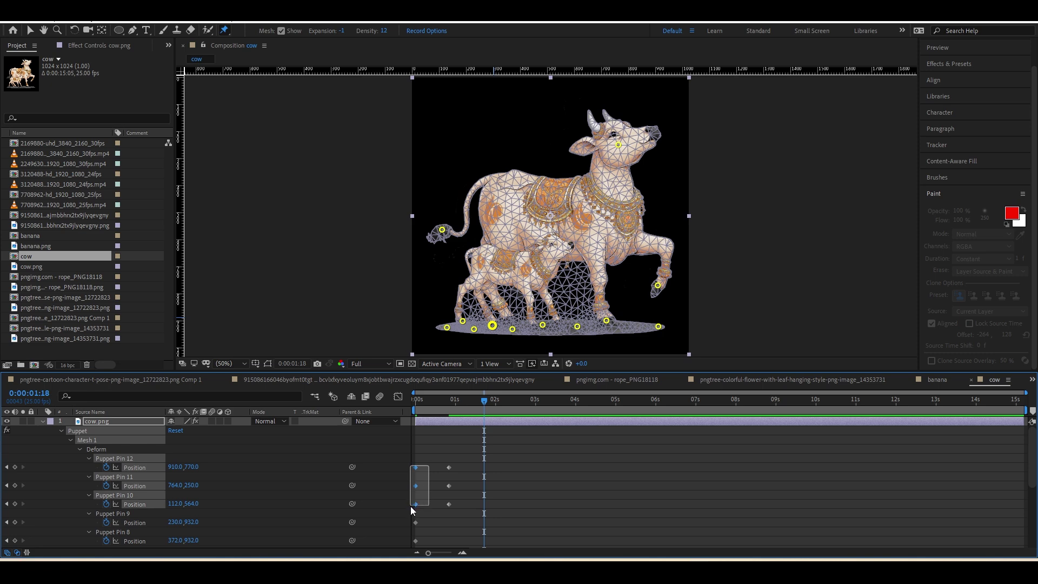
pyautogui.hotkey('ctrl', 'c')
pyautogui.hotkey('ctrl', 'v')
pyautogui.moveTo(499, 465); pyautogui.dragTo(398, 508)
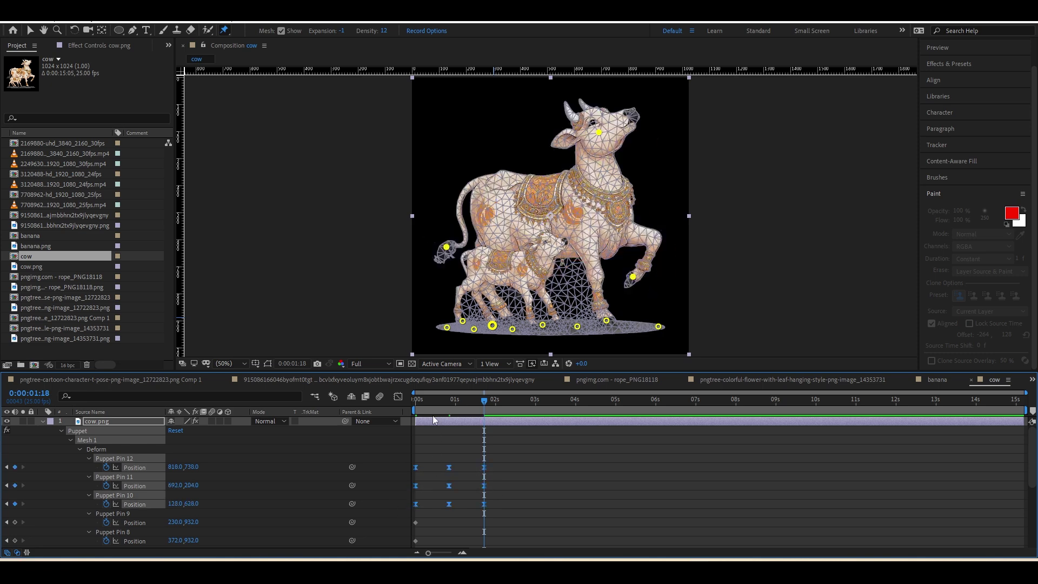
pyautogui.press('F9')
# - Preview the cow animation and select the opening pose keyframes for Pins 10–12
pyautogui.press('space')
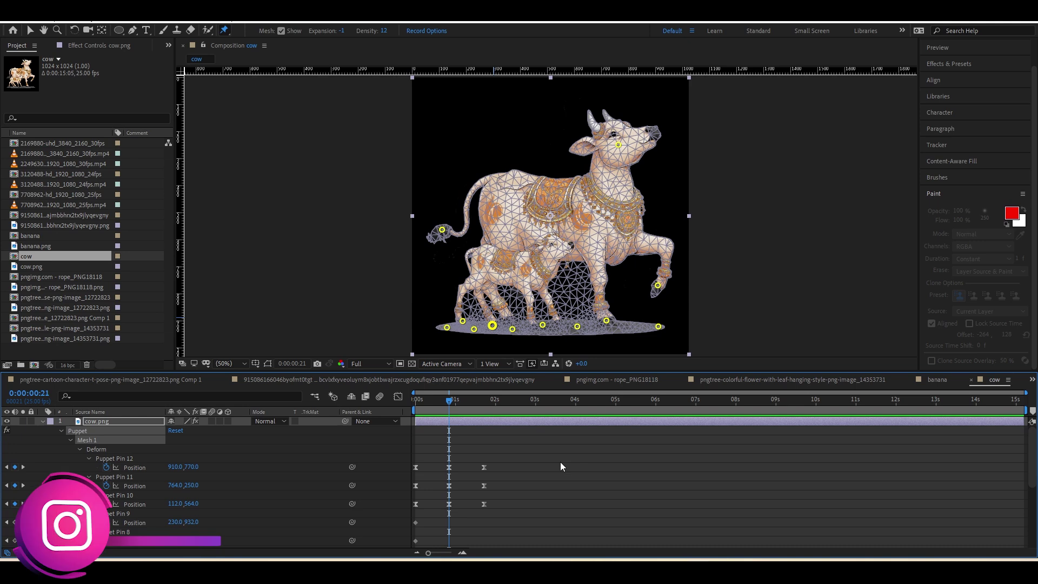
pyautogui.moveTo(434, 411); pyautogui.dragTo(501, 411)
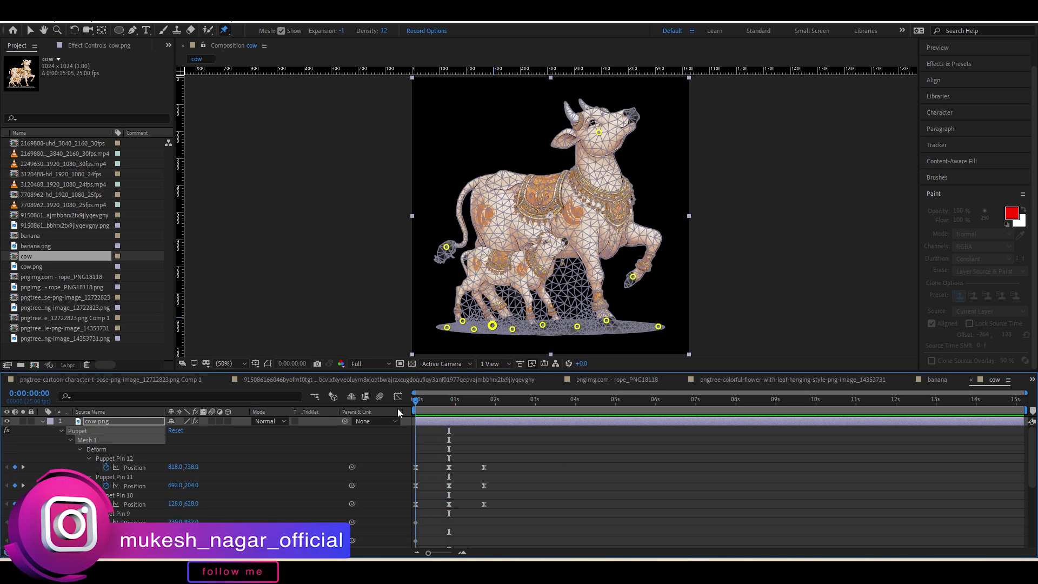
pyautogui.moveTo(458, 457); pyautogui.dragTo(409, 512)
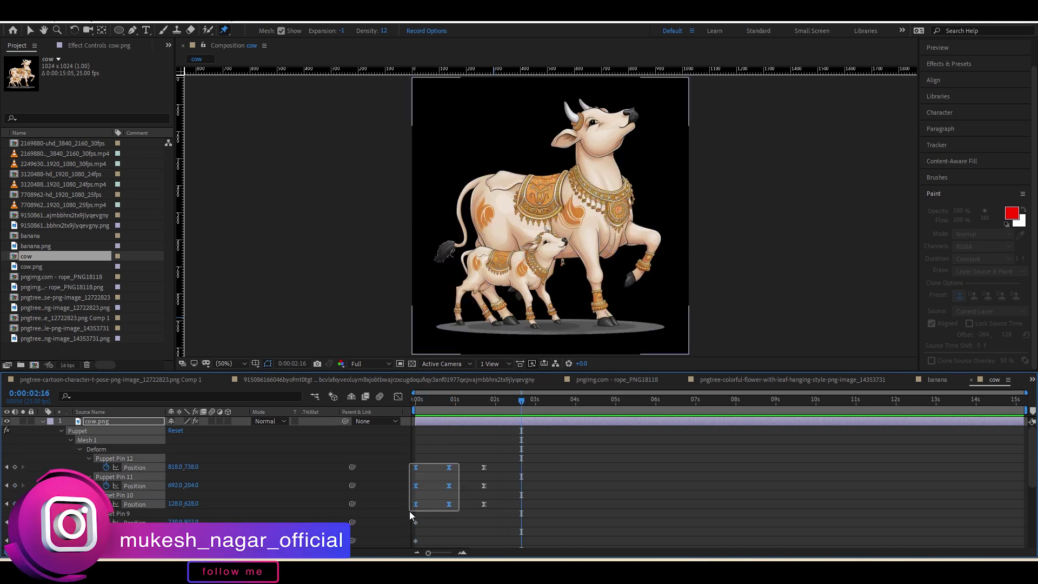
pyautogui.moveTo(471, 407); pyautogui.dragTo(404, 410)
pyautogui.press('space')
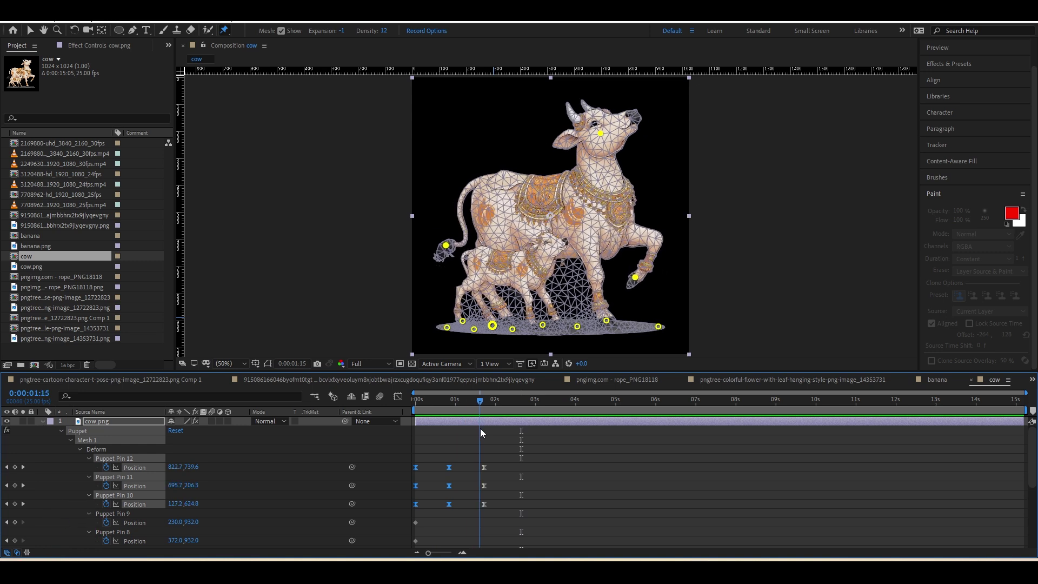
pyautogui.press('j')
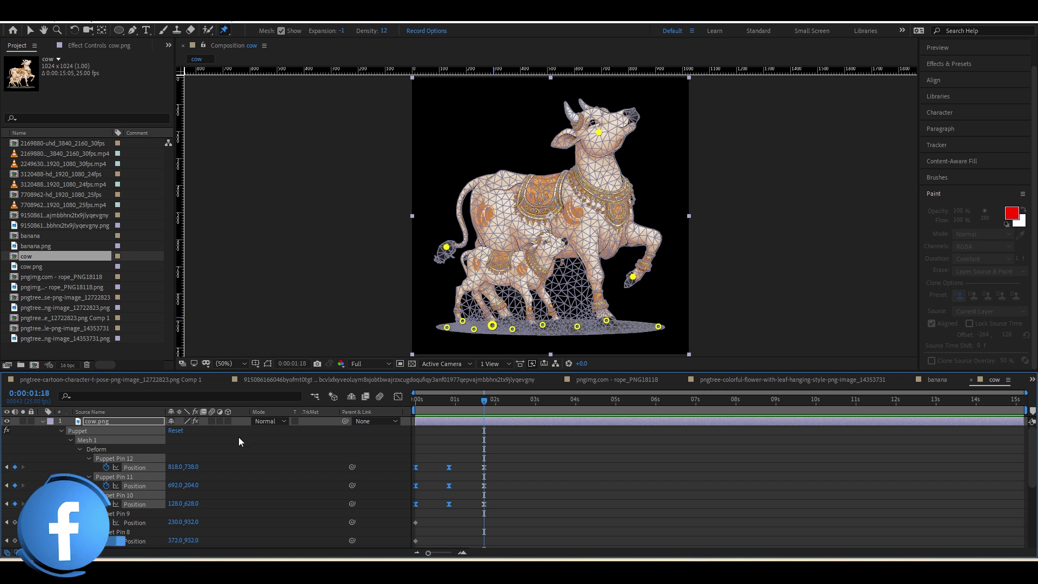
# - Paste the cow's pose keyframes repeatedly along the timeline from 4:04 through 11:04
pyautogui.keyDown('ctrl'); pyautogui.click(288, 364); pyautogui.keyUp('ctrl')
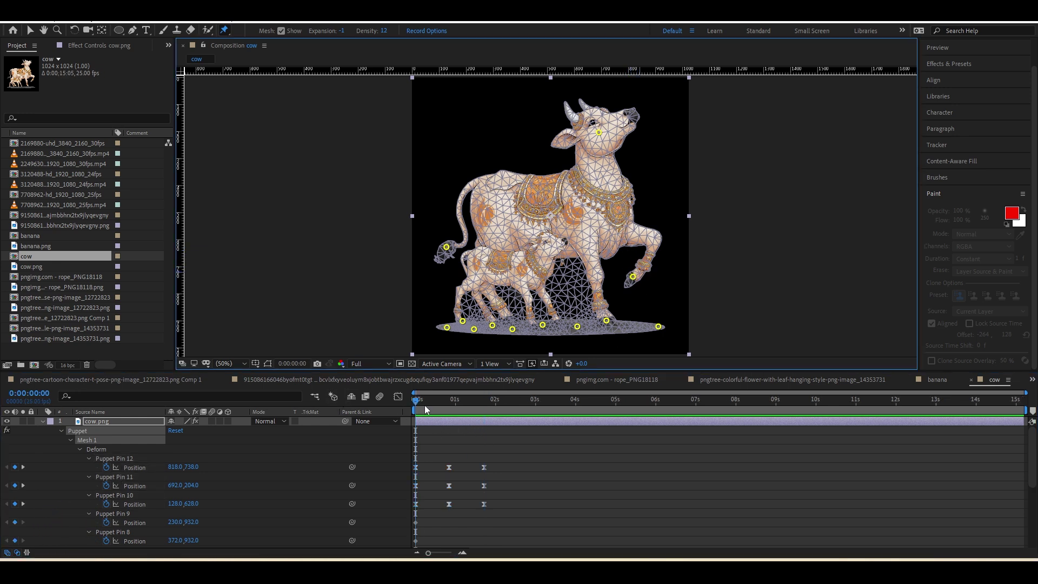
pyautogui.press('space')
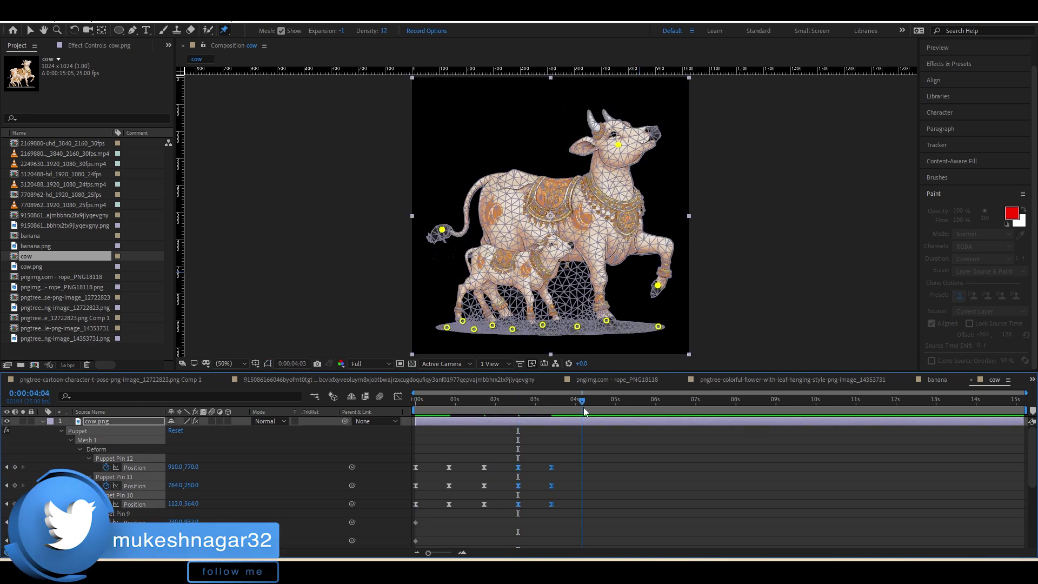
pyautogui.hotkey('ctrl', 'v')
pyautogui.moveTo(584, 411); pyautogui.dragTo(658, 410)
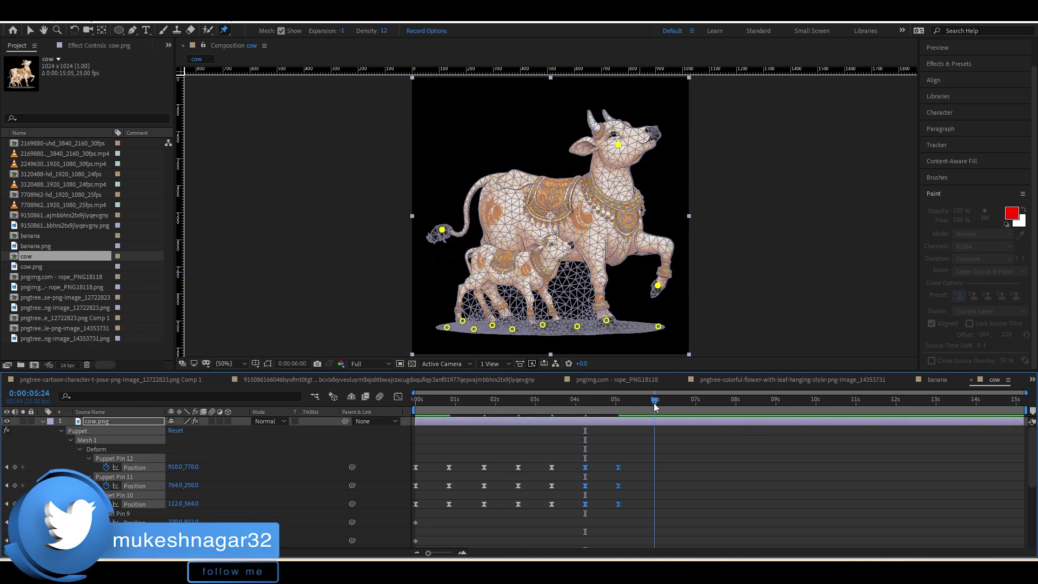
pyautogui.hotkey('ctrl', 'v')
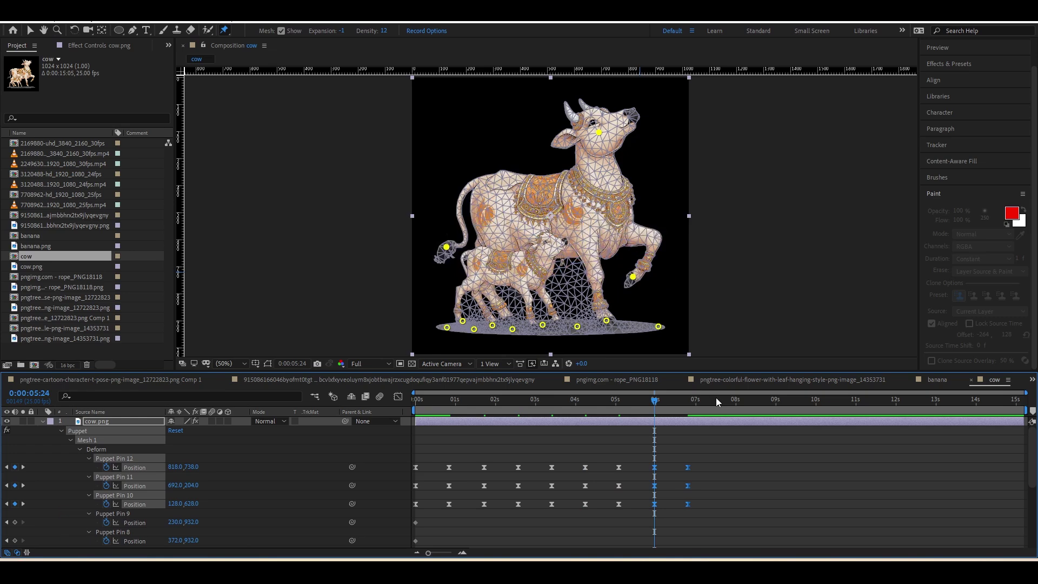
pyautogui.click(717, 398)
pyautogui.hotkey('ctrl', 'v')
pyautogui.click(790, 406)
pyautogui.hotkey('ctrl', 'v')
pyautogui.click(861, 407)
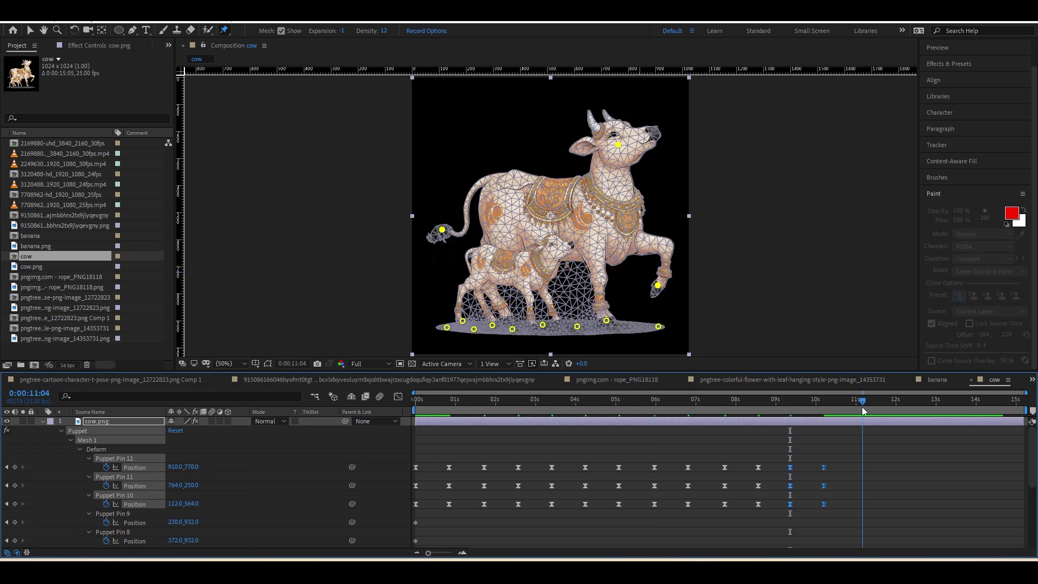
pyautogui.hotkey('ctrl', 'v')
# - Play the full looping cow animation from the start, then clear the project selection
pyautogui.moveTo(862, 407); pyautogui.dragTo(412, 431)
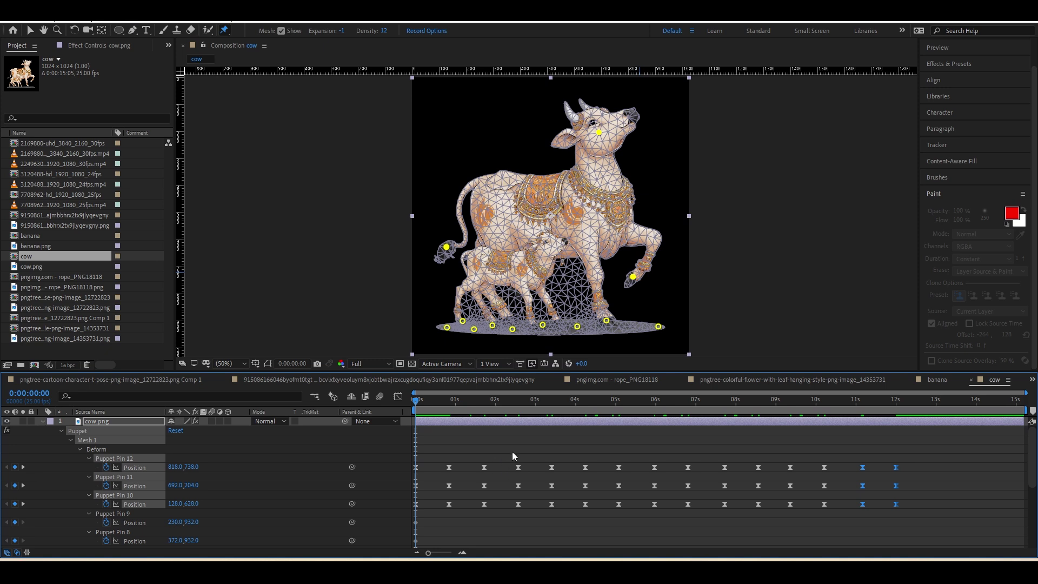
pyautogui.press('space')
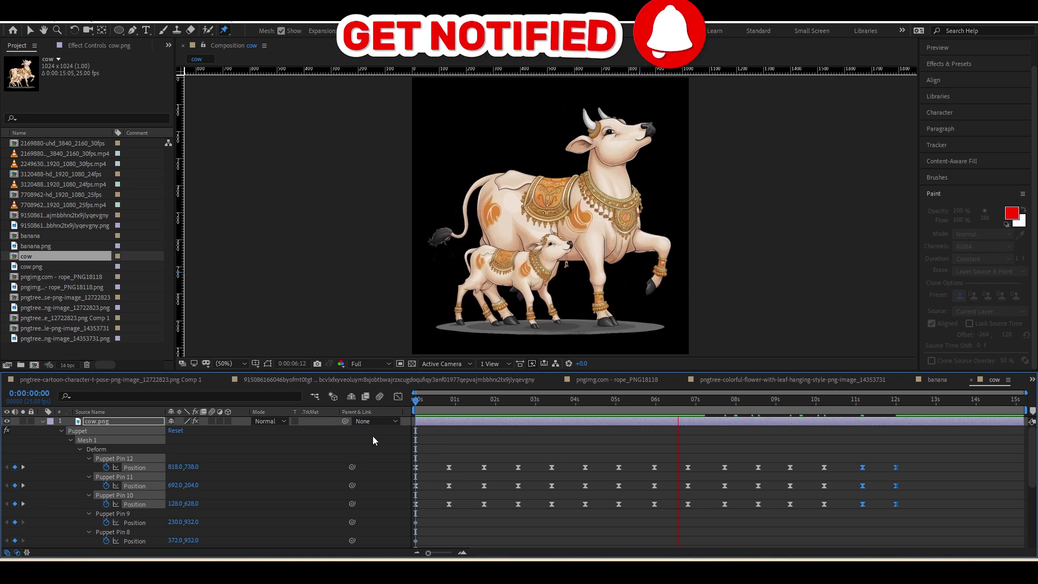
pyautogui.press('space')
pyautogui.click(54, 354)
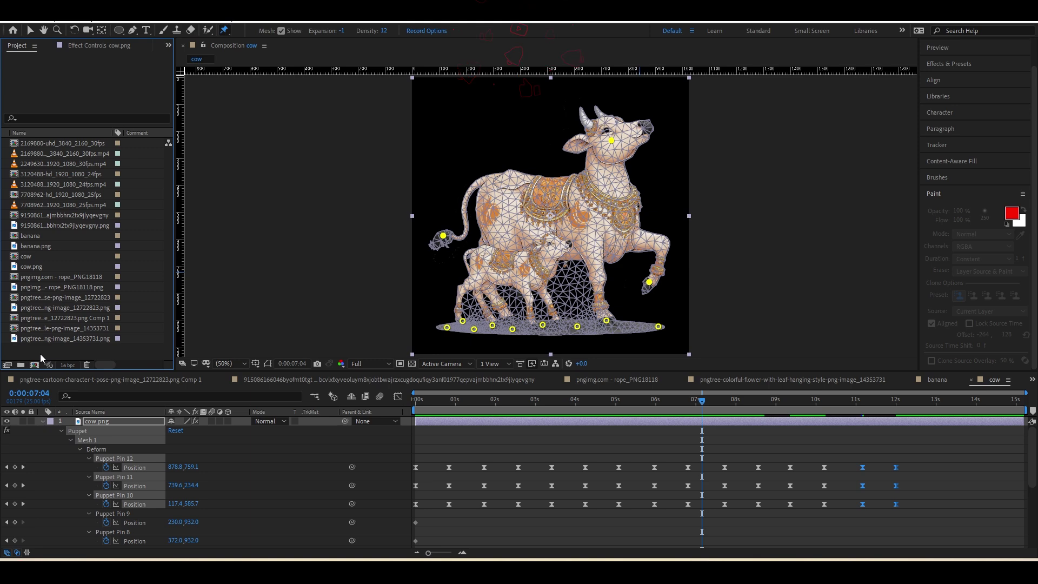
# - Import the hanging lotus image and make a composition from it
pyautogui.doubleClick(40, 354)
pyautogui.doubleClick(524, 167)
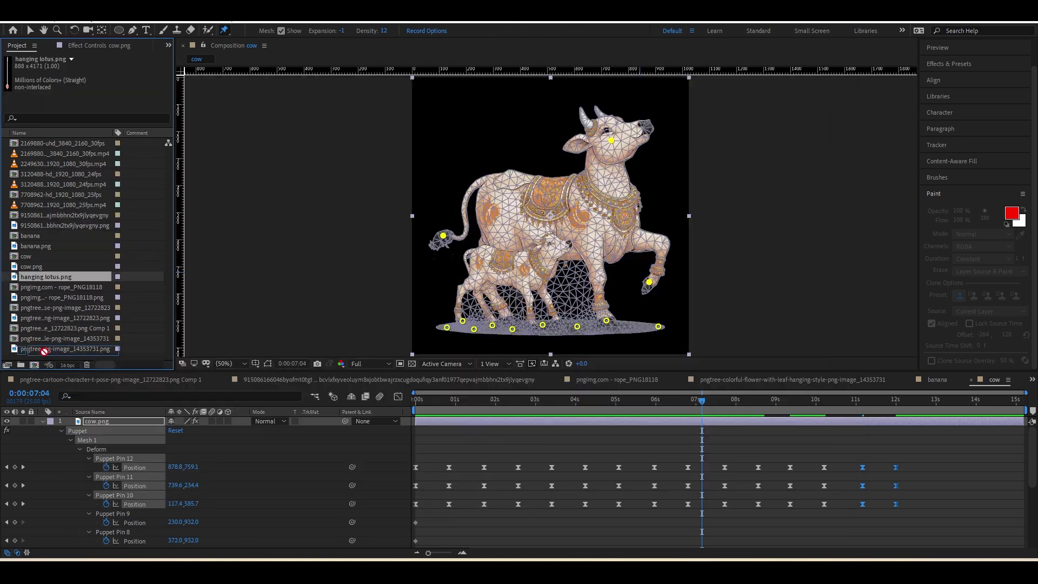
pyautogui.click(34, 365)
# - Pin the bottom of the hanging lotus and the top of its rope, redoing the rope-top pin
pyautogui.click(553, 302)
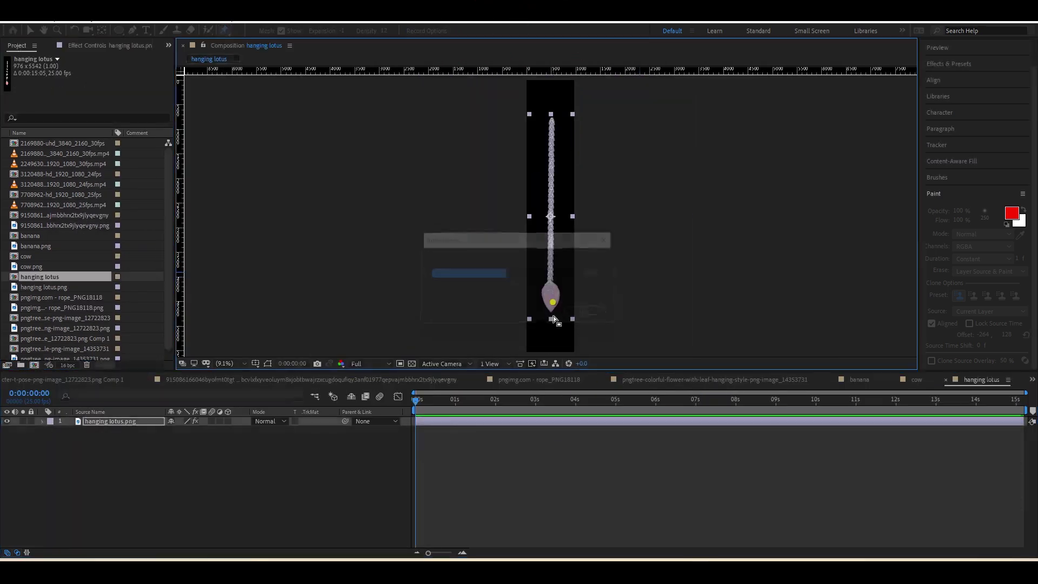
pyautogui.click(552, 114)
pyautogui.moveTo(552, 111); pyautogui.dragTo(552, 89)
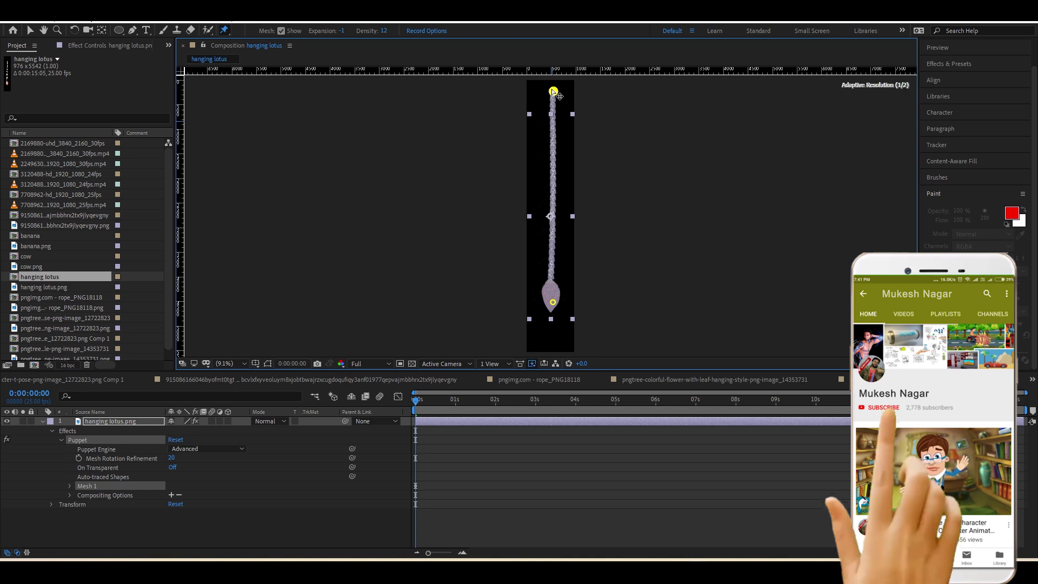
pyautogui.press('Delete')
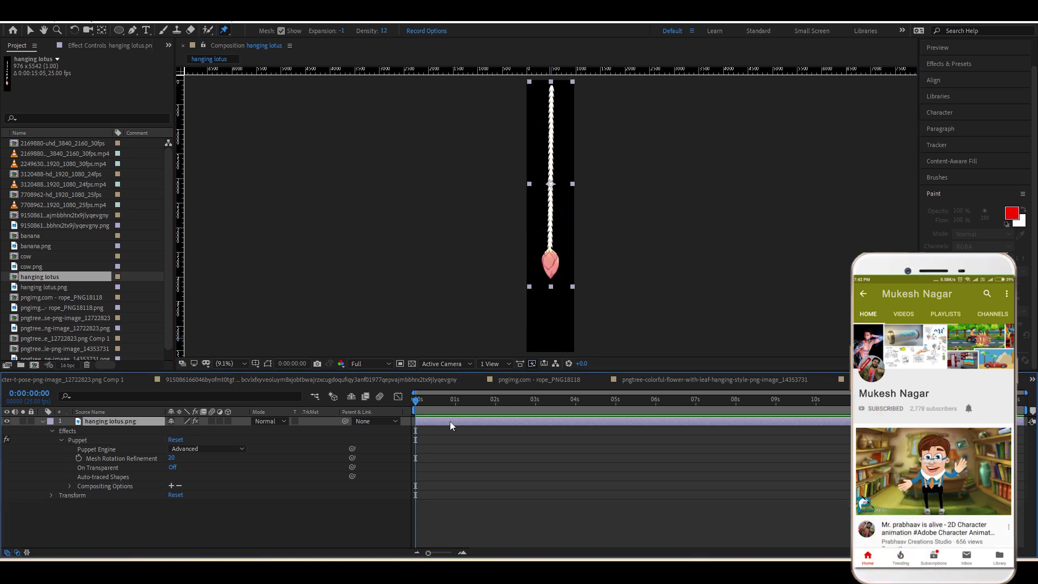
pyautogui.click(551, 87)
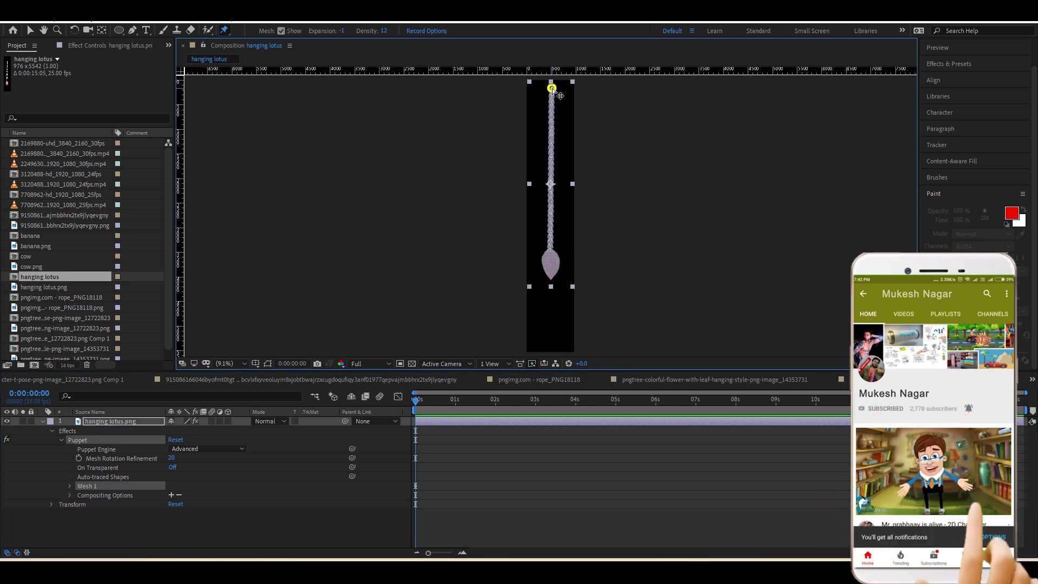
# - Preview the lotus swinging, then create the cow 2 composition from cow.png
pyautogui.click(473, 522)
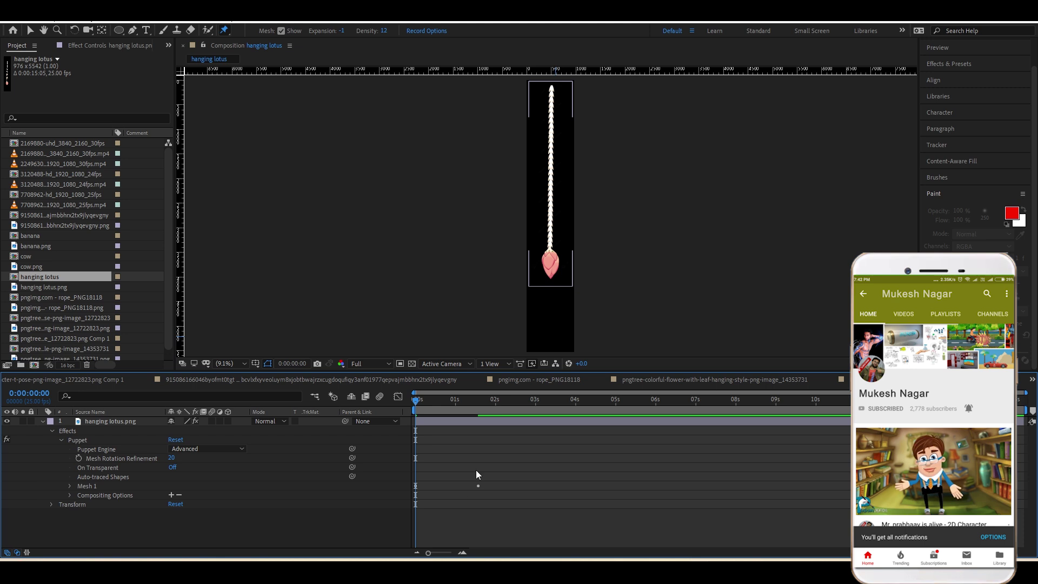
pyautogui.press('v')
pyautogui.click(558, 107)
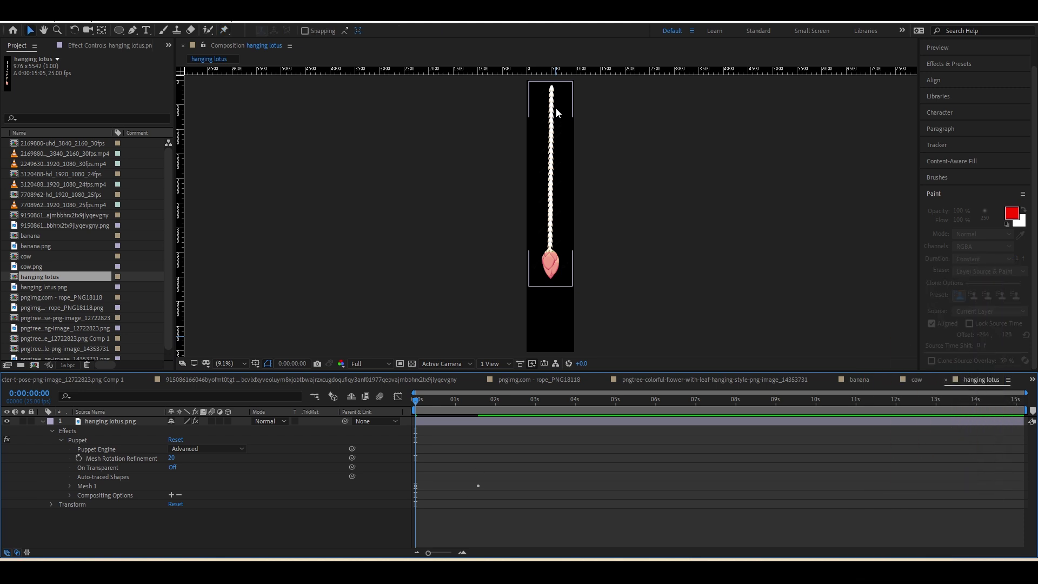
pyautogui.press('space')
pyautogui.click(466, 407)
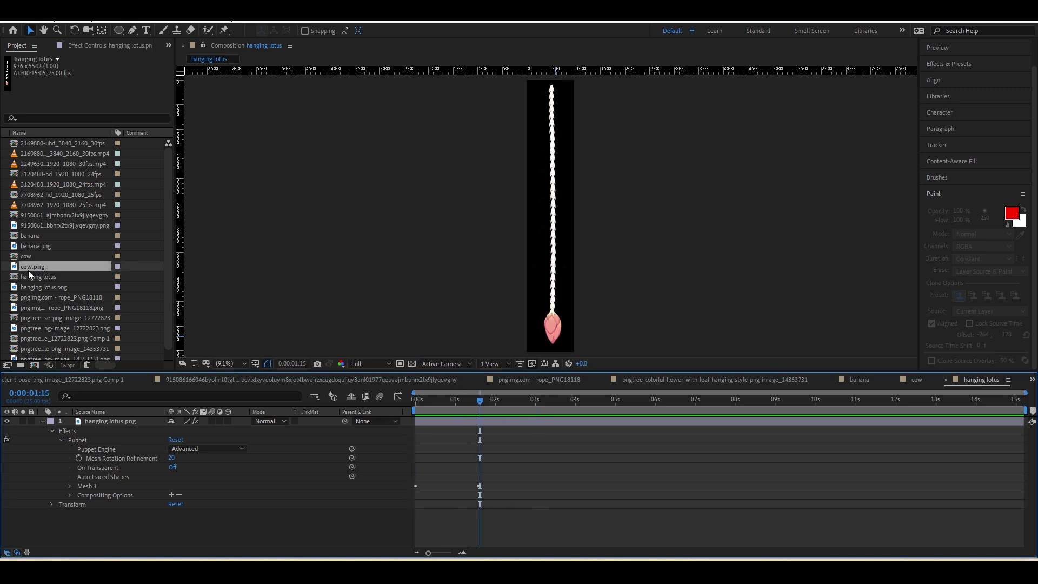
pyautogui.moveTo(28, 270); pyautogui.dragTo(34, 364)
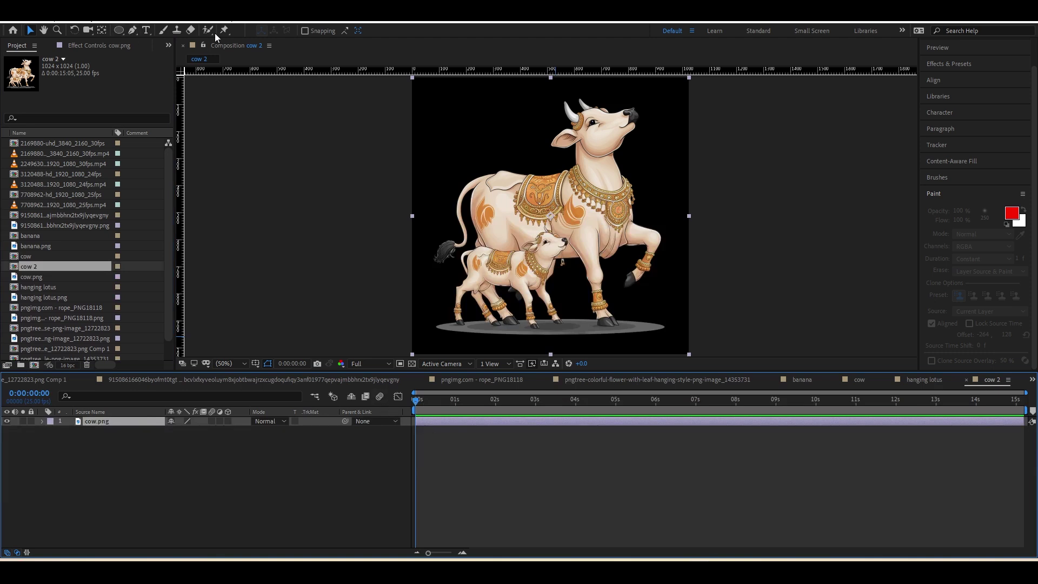
# - Place six puppet pins along the cow's ground shadow
pyautogui.click(224, 30)
pyautogui.click(460, 323)
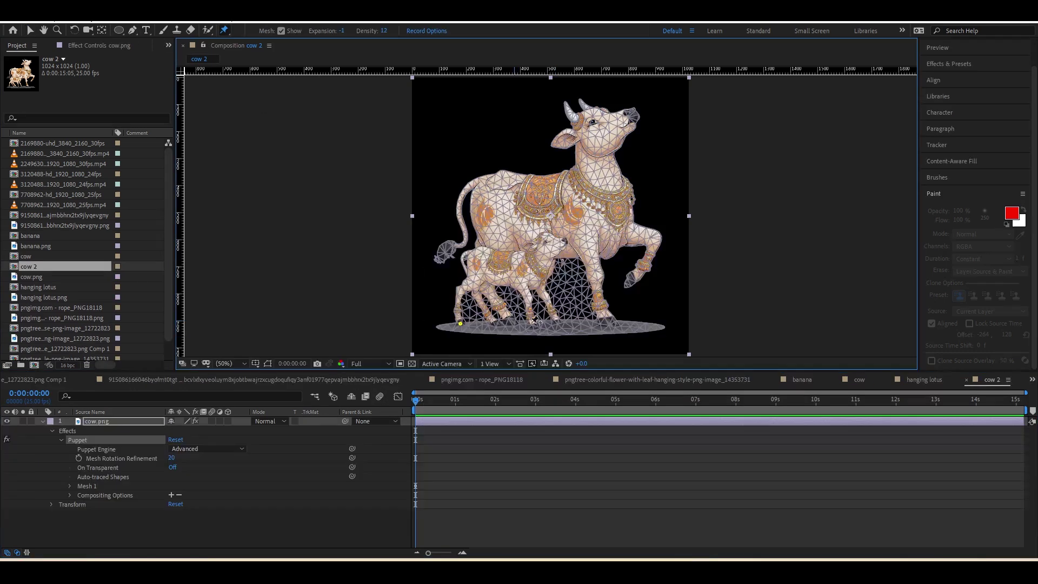
pyautogui.click(556, 323)
pyautogui.click(631, 331)
pyautogui.click(596, 323)
pyautogui.click(538, 328)
pyautogui.click(495, 327)
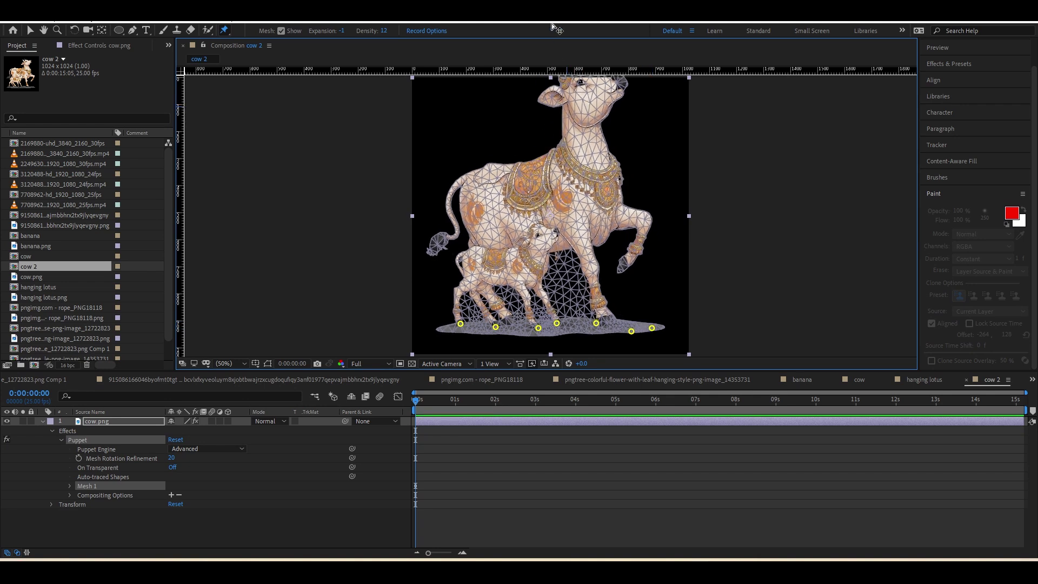
# - Add puppet pins on the cow's neck, head and horn
pyautogui.moveTo(568, 107); pyautogui.dragTo(568, 106)
pyautogui.click(574, 135)
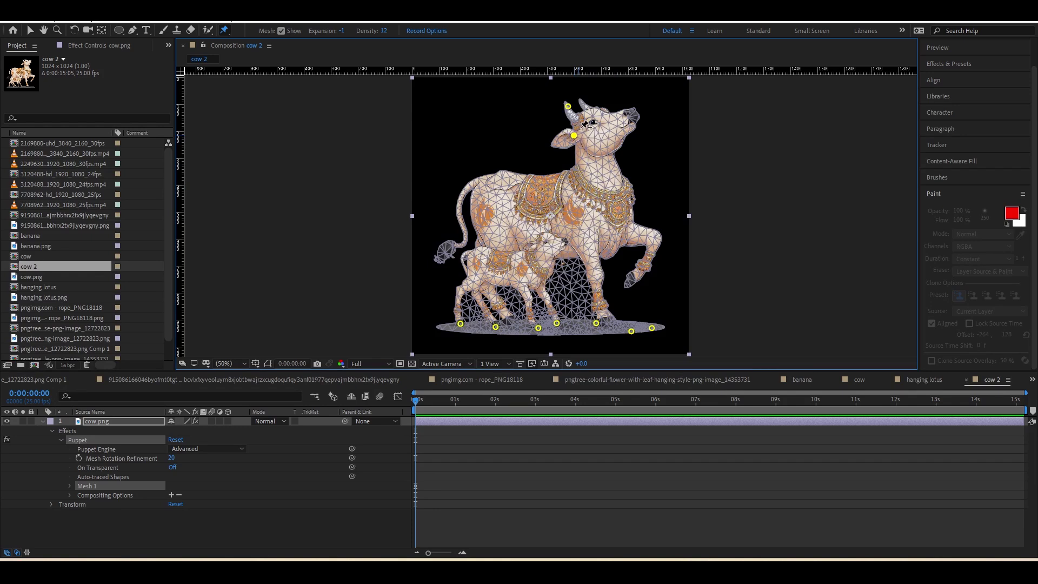
pyautogui.click(585, 113)
pyautogui.click(580, 126)
pyautogui.click(568, 106)
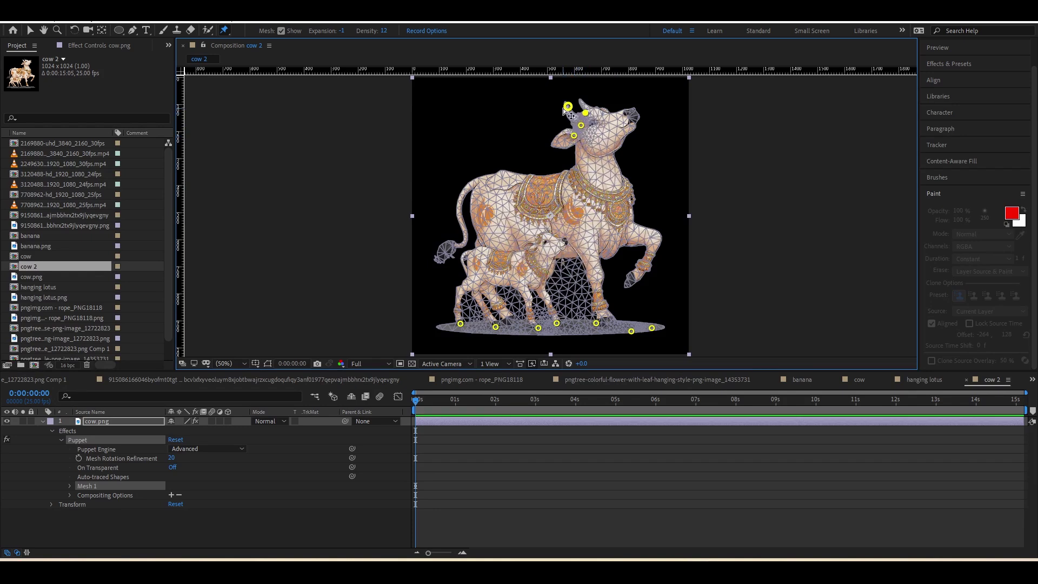
# - Reposition the horn pin to record a position keyframe, undoing an overstretched first attempt
pyautogui.moveTo(567, 106); pyautogui.dragTo(497, 101)
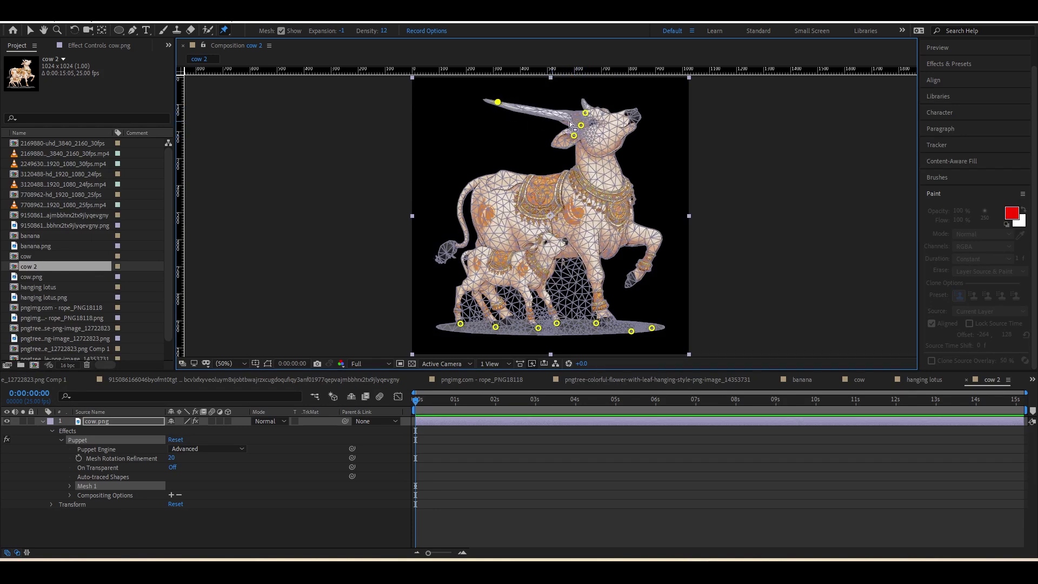
pyautogui.moveTo(497, 103); pyautogui.dragTo(512, 100)
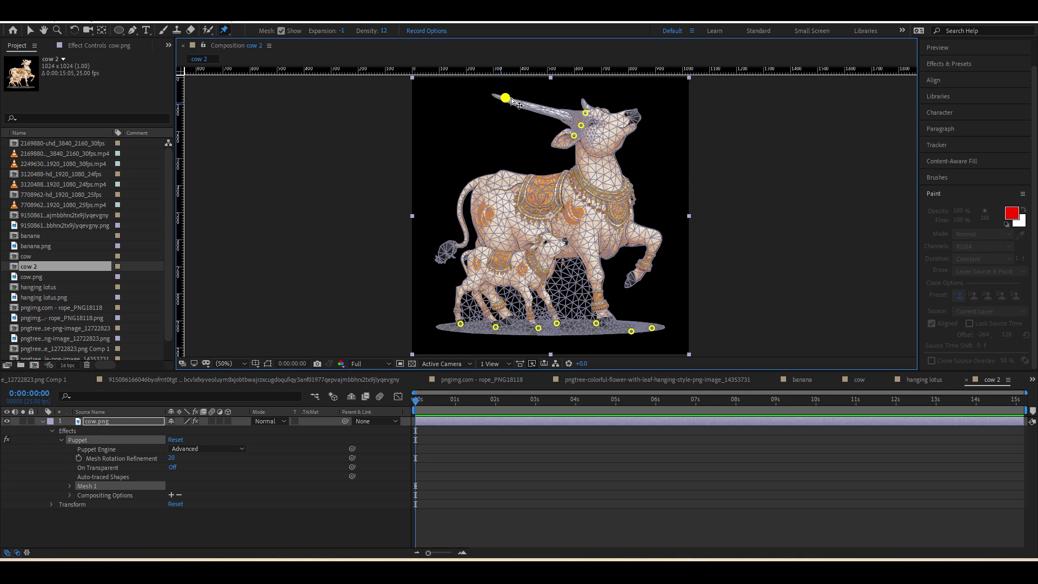
pyautogui.hotkey('ctrl', 'z')
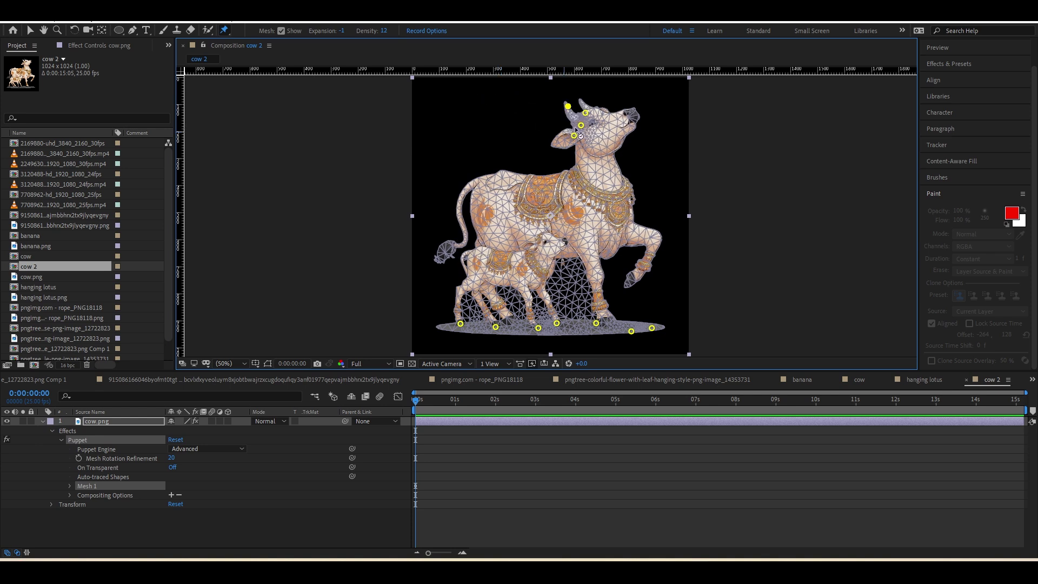
pyautogui.hotkey('ctrl', 'z')
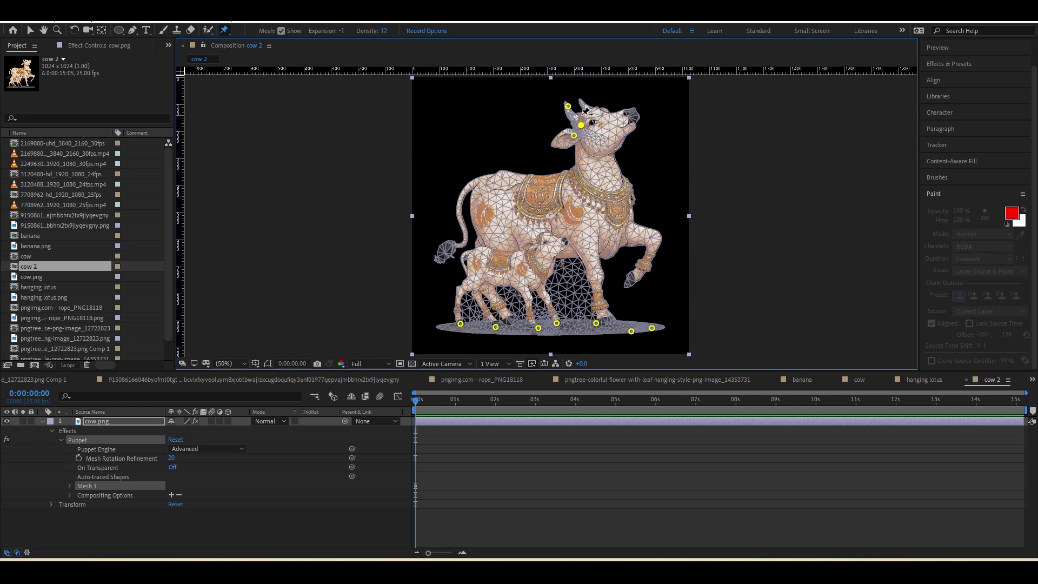
pyautogui.click(582, 115)
pyautogui.scroll(4, 580, 124)
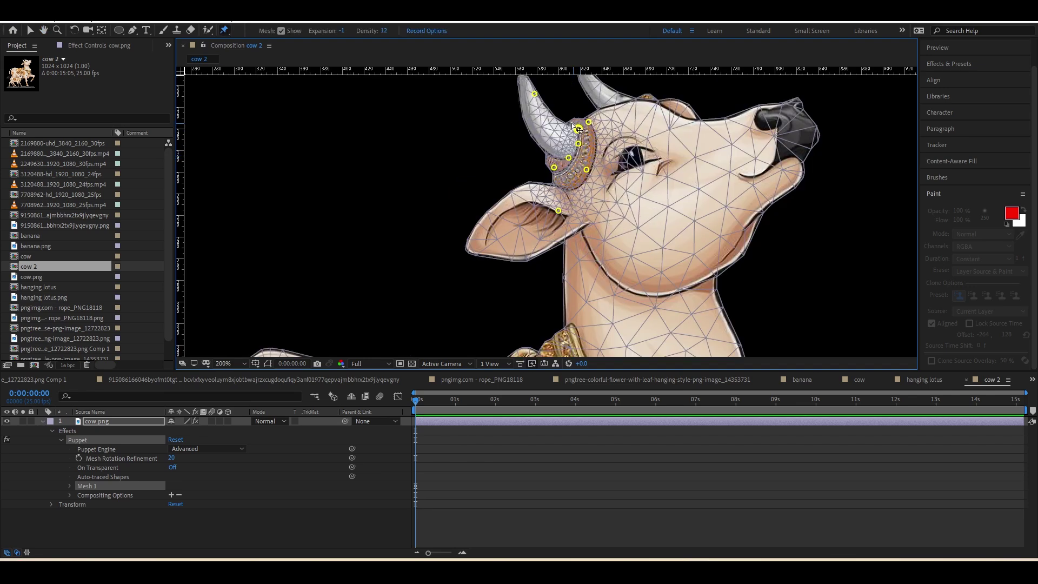
pyautogui.scroll(-4, 558, 192)
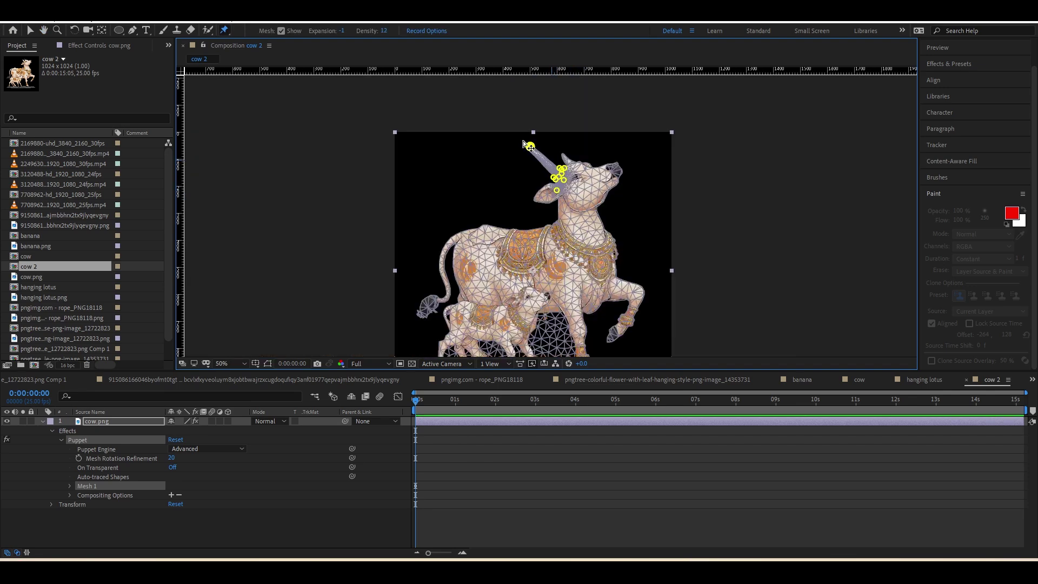
pyautogui.moveTo(519, 140); pyautogui.dragTo(502, 154)
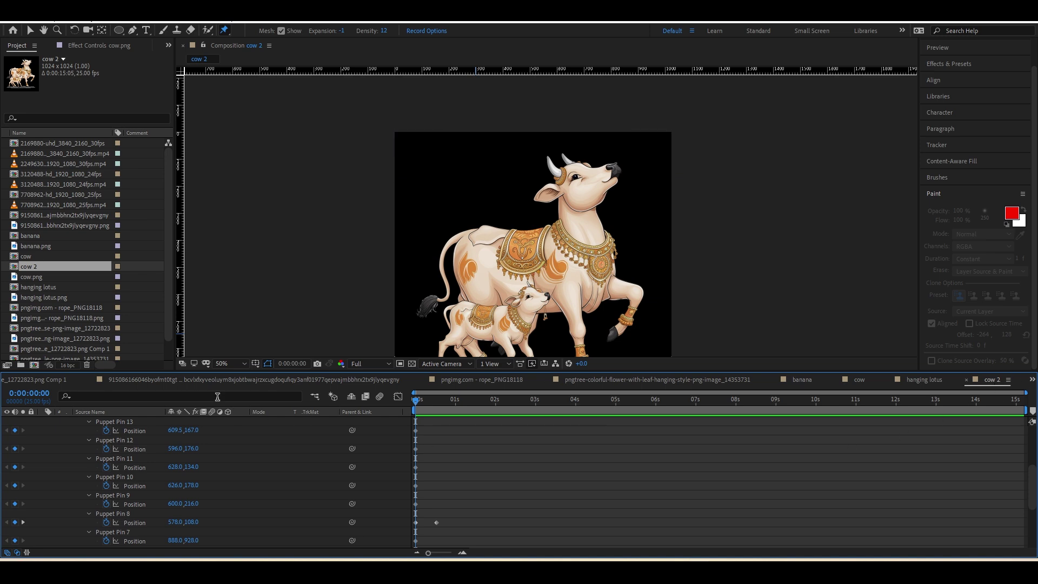
# - Switch to the hanging lotus composition and reveal its keyframed pin positions
pyautogui.click(28, 378)
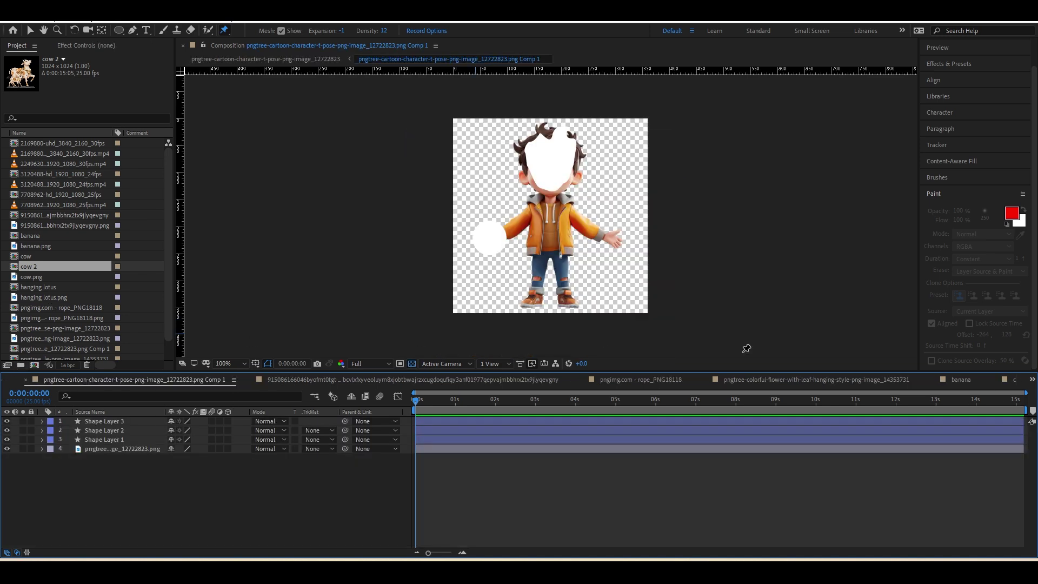
pyautogui.click(970, 379)
pyautogui.click(1007, 378)
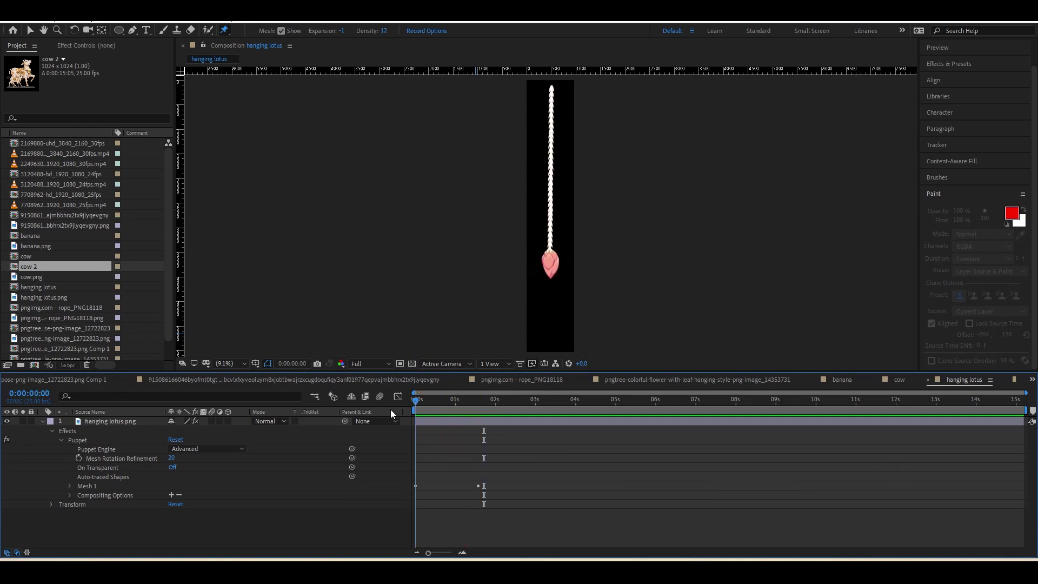
pyautogui.press('v')
pyautogui.scroll(-1, 419, 261)
pyautogui.click(438, 421)
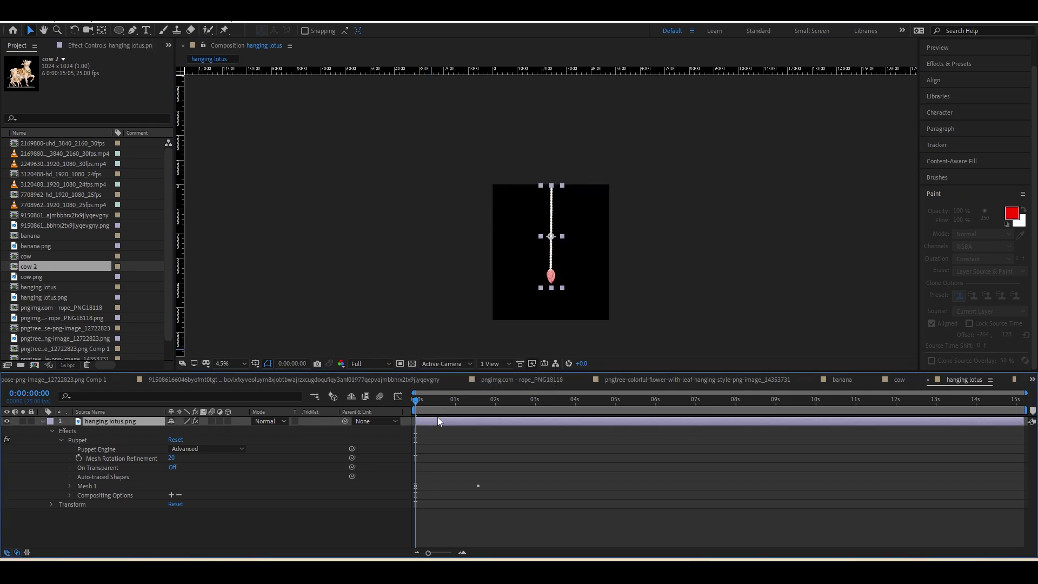
pyautogui.press('u')
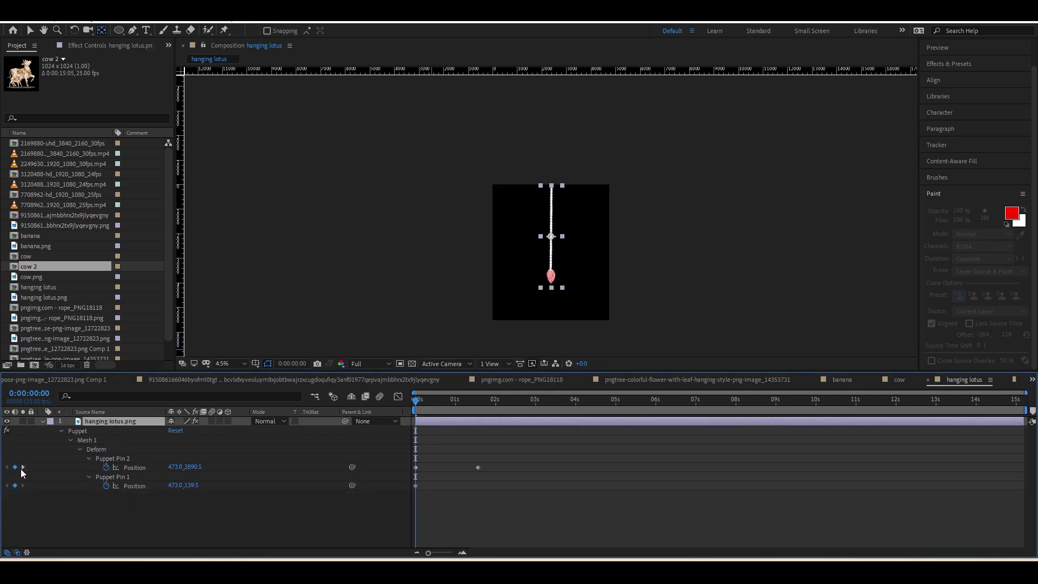
# - Swing the bottom pin left and right at the Pin 2 keyframes, then shift a keyframe earlier
pyautogui.click(22, 467)
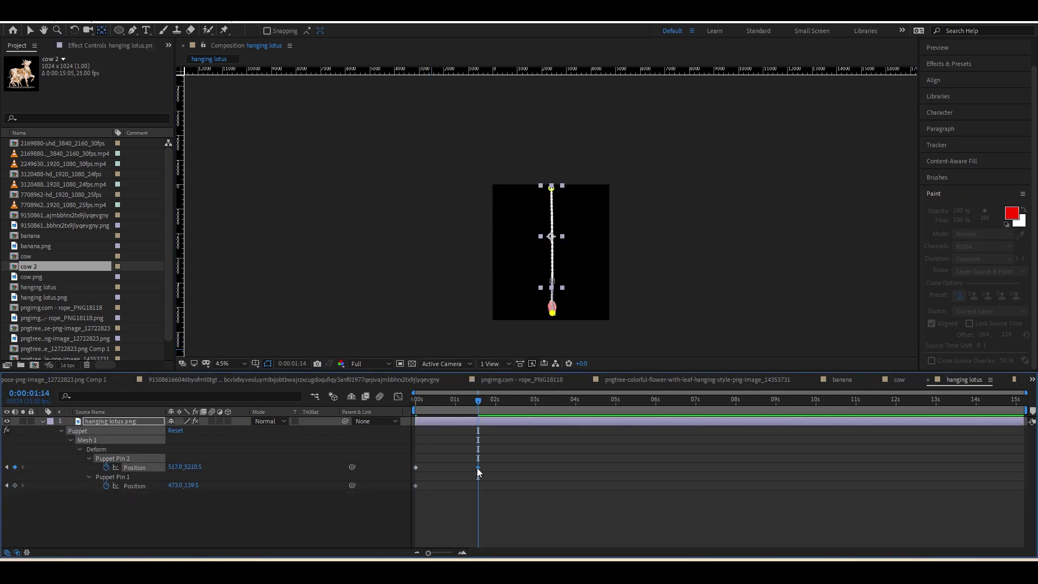
pyautogui.hotkey('ctrl', 'p')
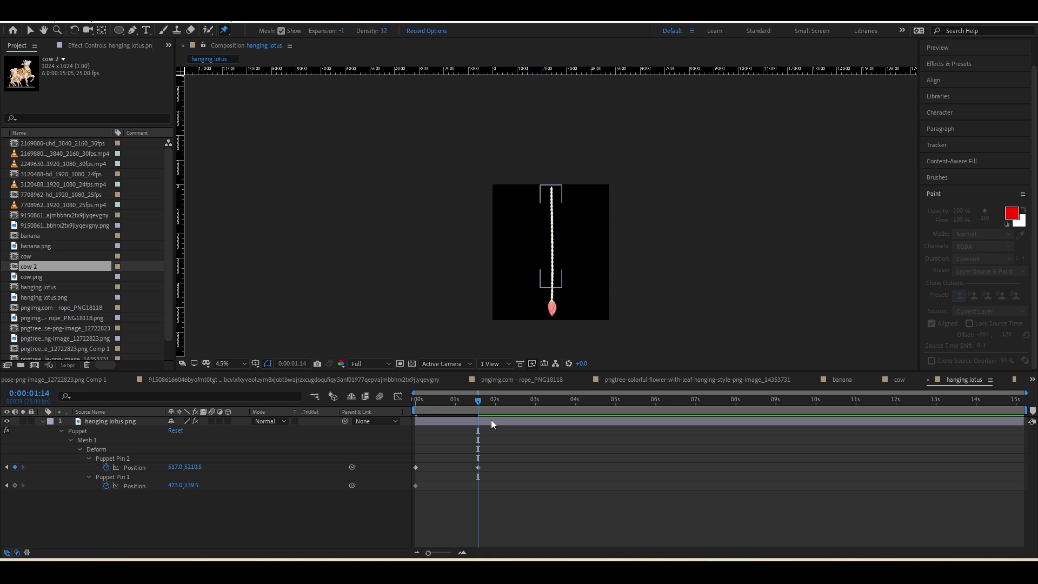
pyautogui.click(492, 423)
pyautogui.moveTo(551, 306); pyautogui.dragTo(510, 309)
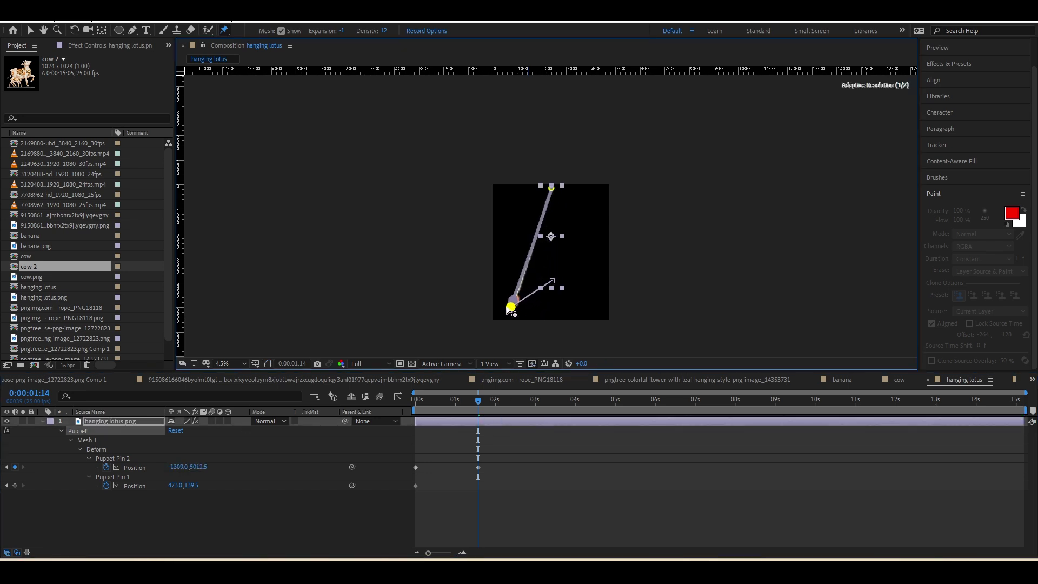
pyautogui.moveTo(501, 401); pyautogui.dragTo(397, 396)
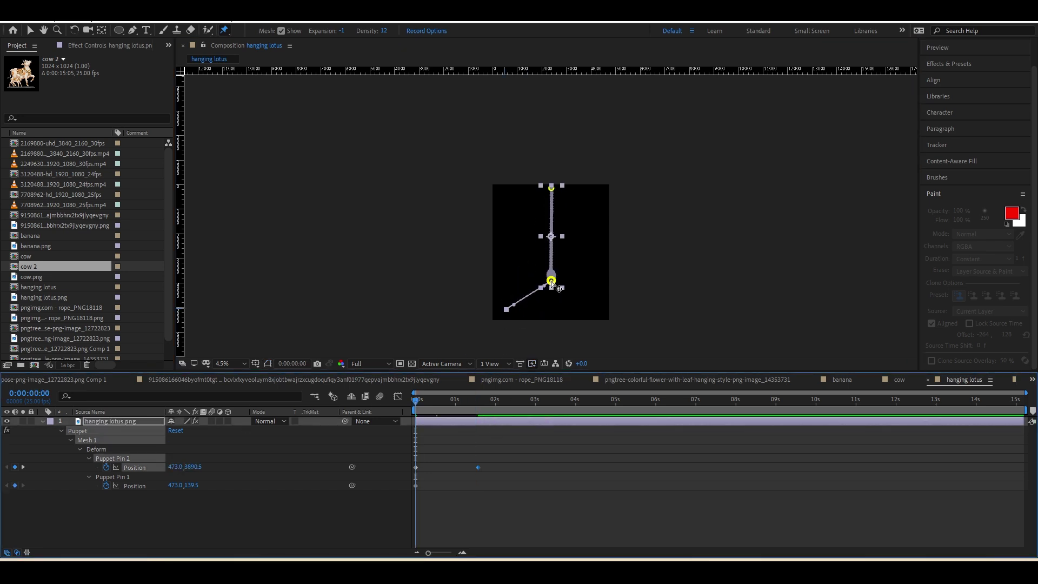
pyautogui.moveTo(551, 281); pyautogui.dragTo(597, 300)
pyautogui.click(472, 513)
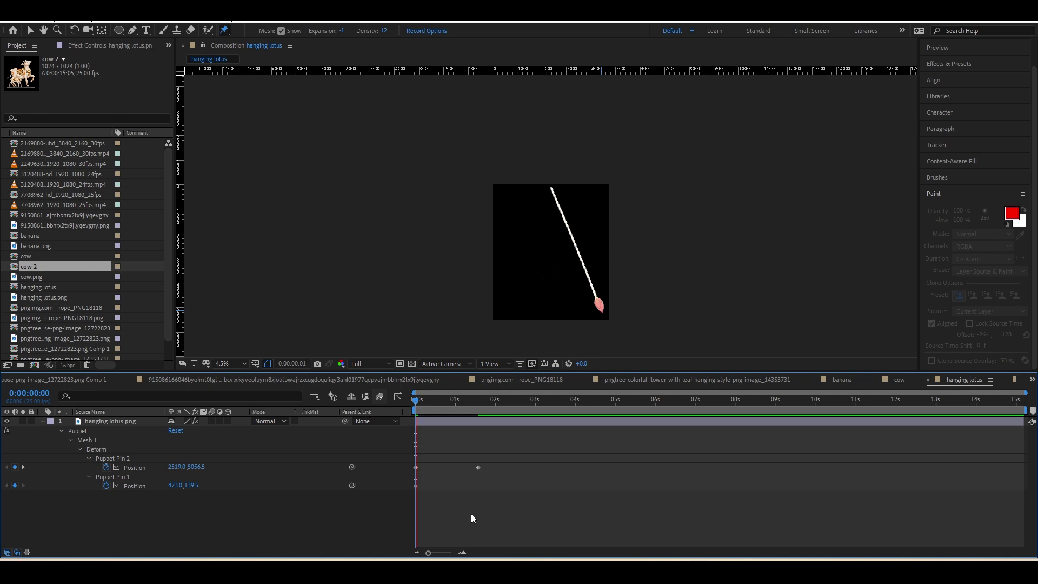
pyautogui.moveTo(478, 467); pyautogui.dragTo(461, 467)
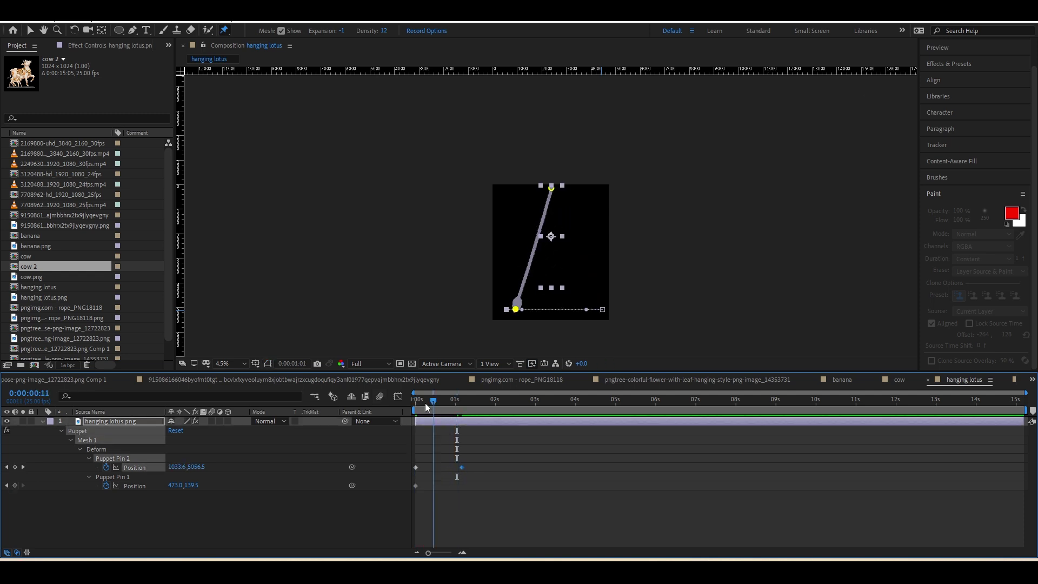
# - Preview the swing, add a pin at the middle of the rope, and replay it
pyautogui.moveTo(425, 403); pyautogui.dragTo(413, 404)
pyautogui.press('space')
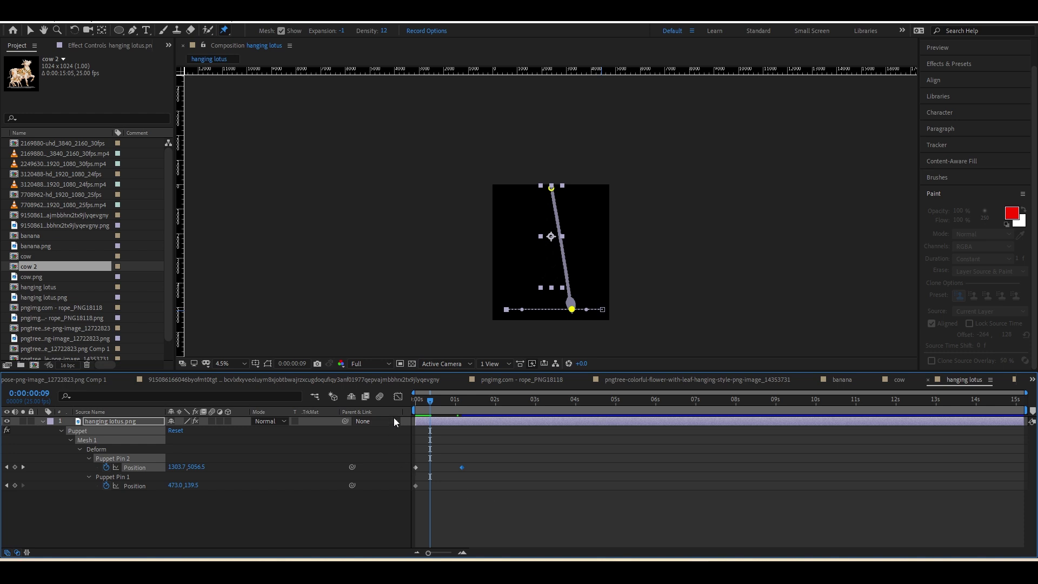
pyautogui.moveTo(432, 401); pyautogui.dragTo(439, 410)
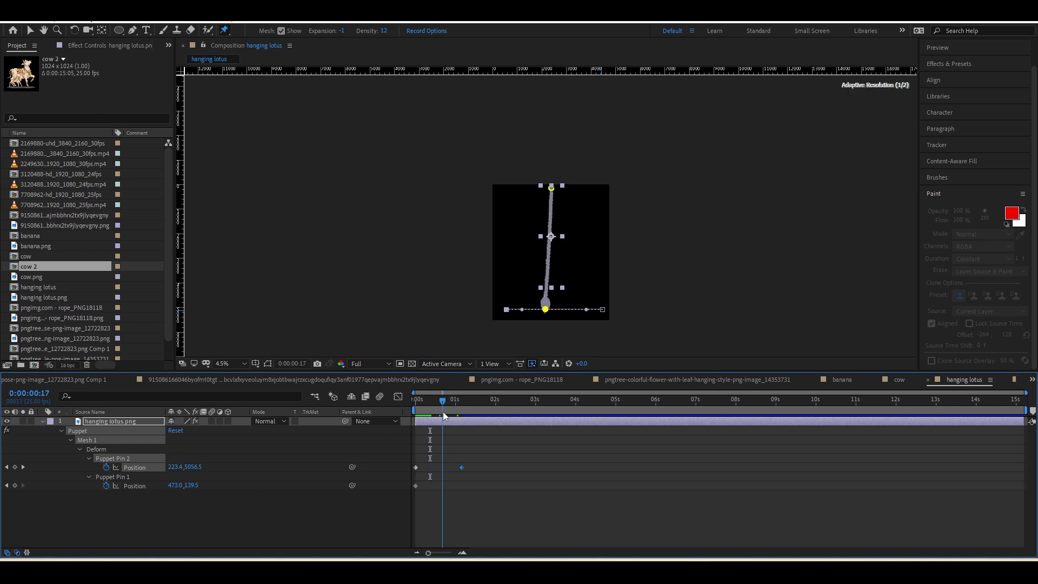
pyautogui.click(552, 238)
pyautogui.moveTo(438, 399); pyautogui.dragTo(404, 396)
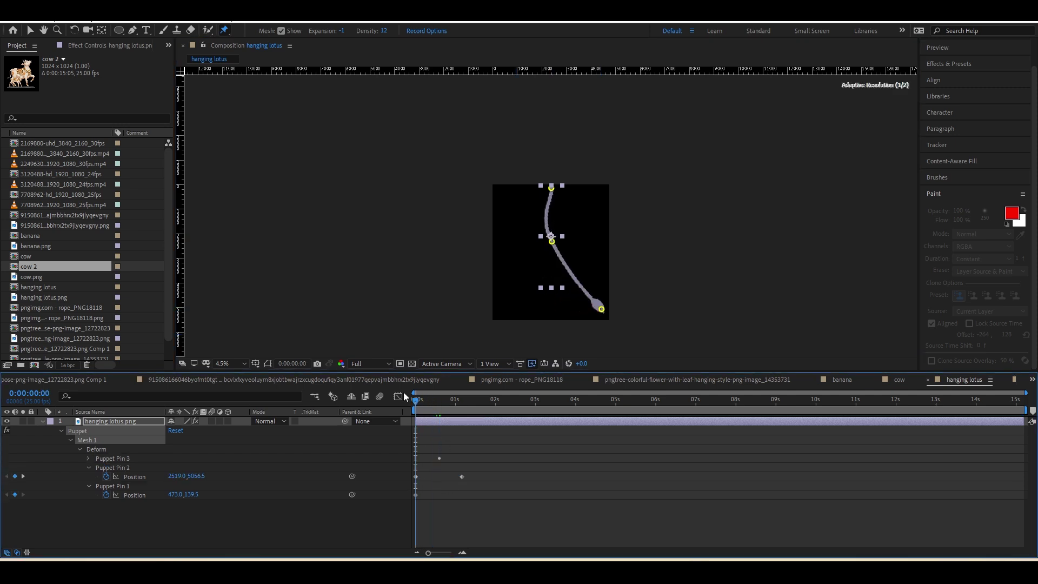
pyautogui.click(462, 515)
pyautogui.press('space')
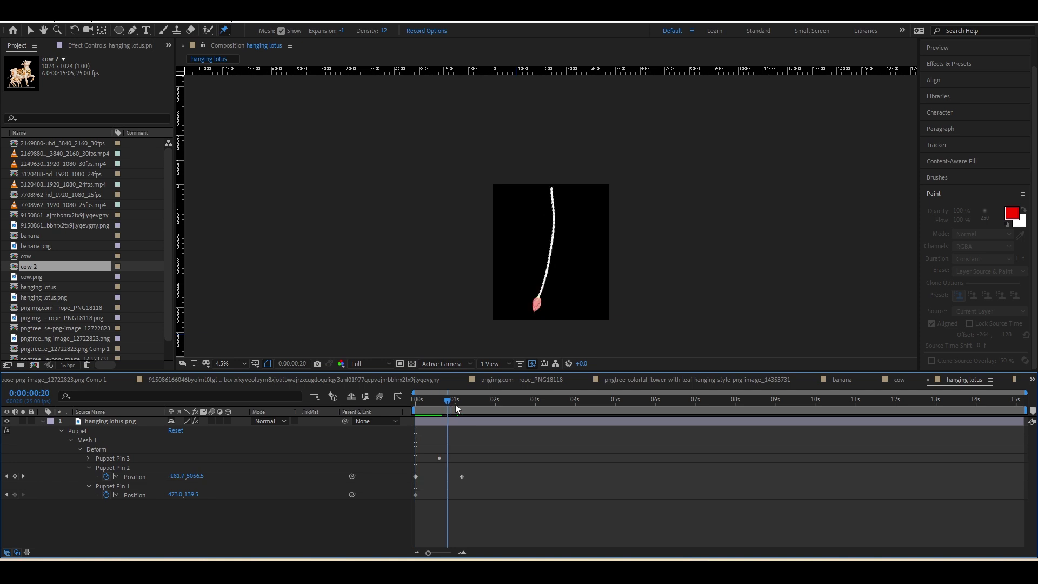
# - Pin the rope top and middle, adjusting the mesh expansion and dismissing the mesh error
pyautogui.click(222, 30)
pyautogui.click(538, 118)
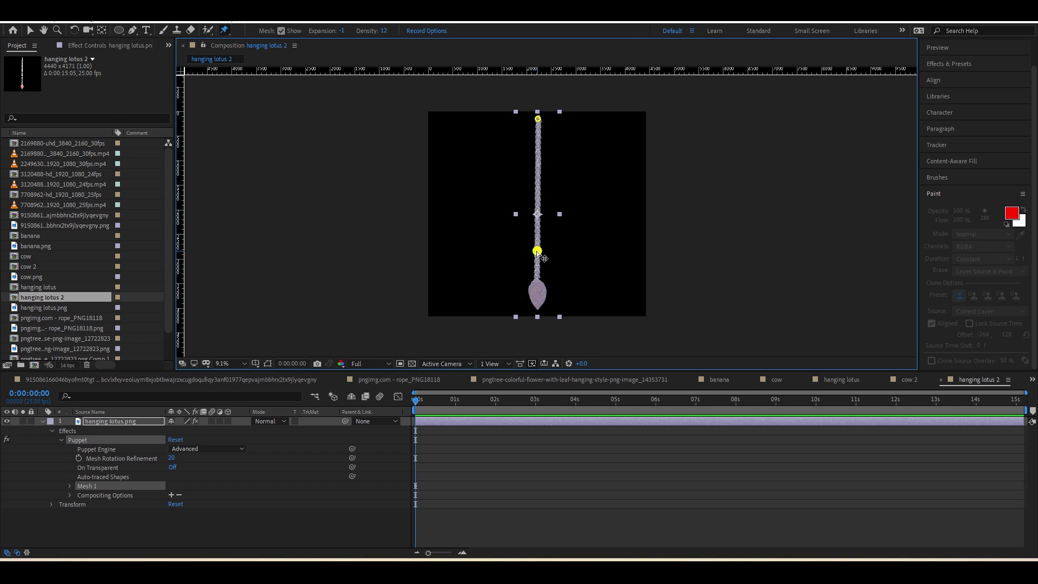
pyautogui.moveTo(537, 250); pyautogui.dragTo(521, 250)
pyautogui.hotkey('ctrl', 'z')
pyautogui.click(537, 181)
pyautogui.hotkey('ctrl', 'z')
pyautogui.hotkey('ctrl', 'shift', 'z')
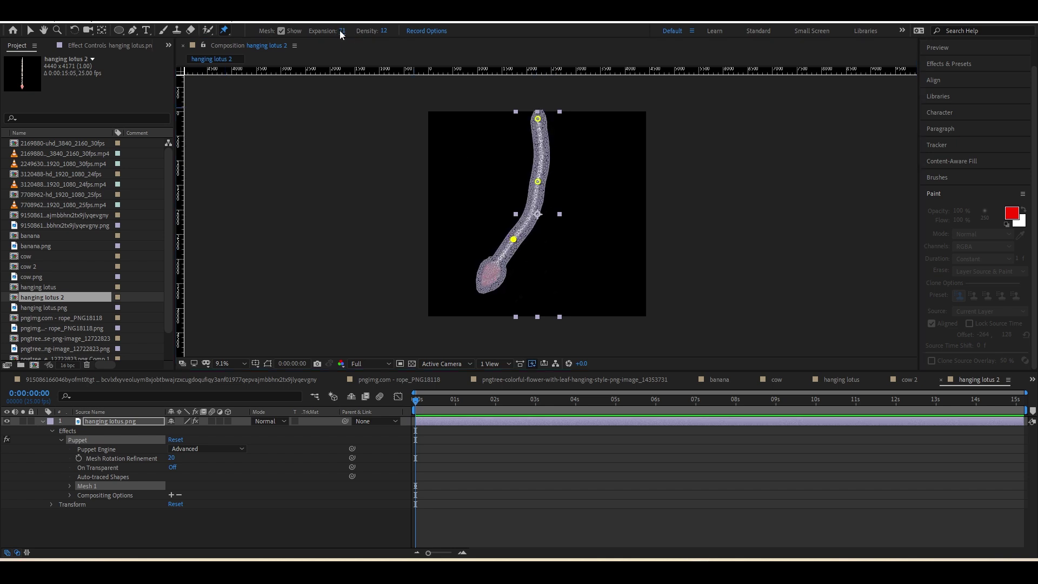
pyautogui.moveTo(213, 42); pyautogui.dragTo(209, 76)
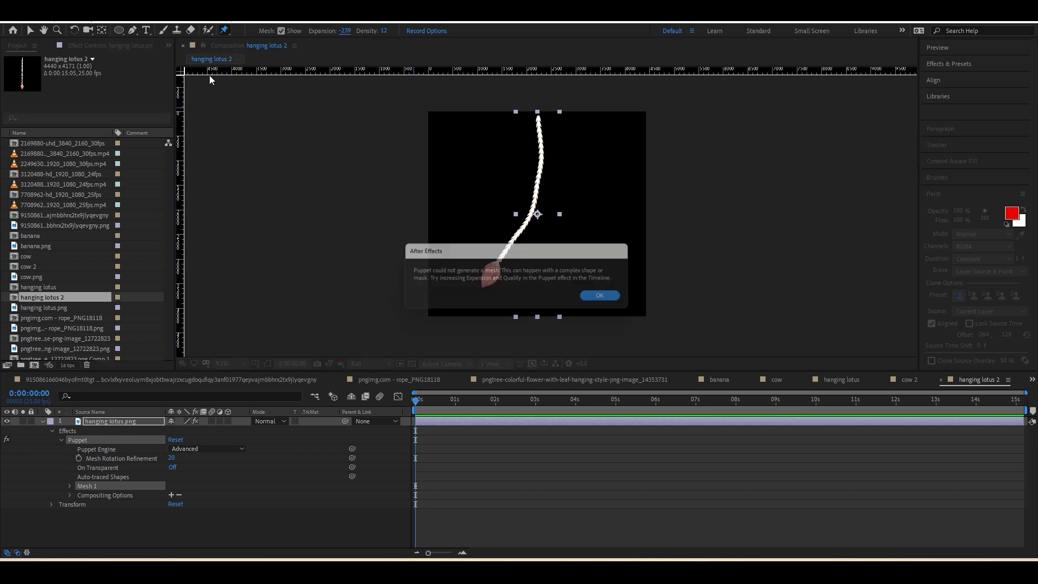
pyautogui.click(604, 298)
pyautogui.press('u')
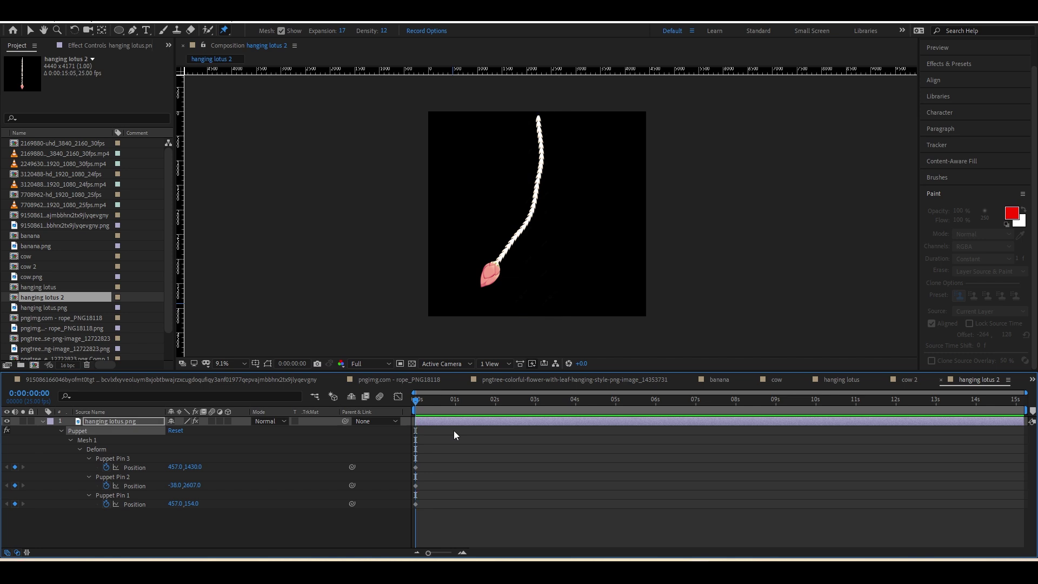
# - At about 1 second, swing the middle rope pin sideways and apply Easy Ease to its keyframes
pyautogui.click(460, 399)
pyautogui.moveTo(515, 241); pyautogui.dragTo(568, 245)
pyautogui.press('u')
pyautogui.press('u')
pyautogui.moveTo(460, 522); pyautogui.dragTo(406, 530)
pyautogui.press('F9')
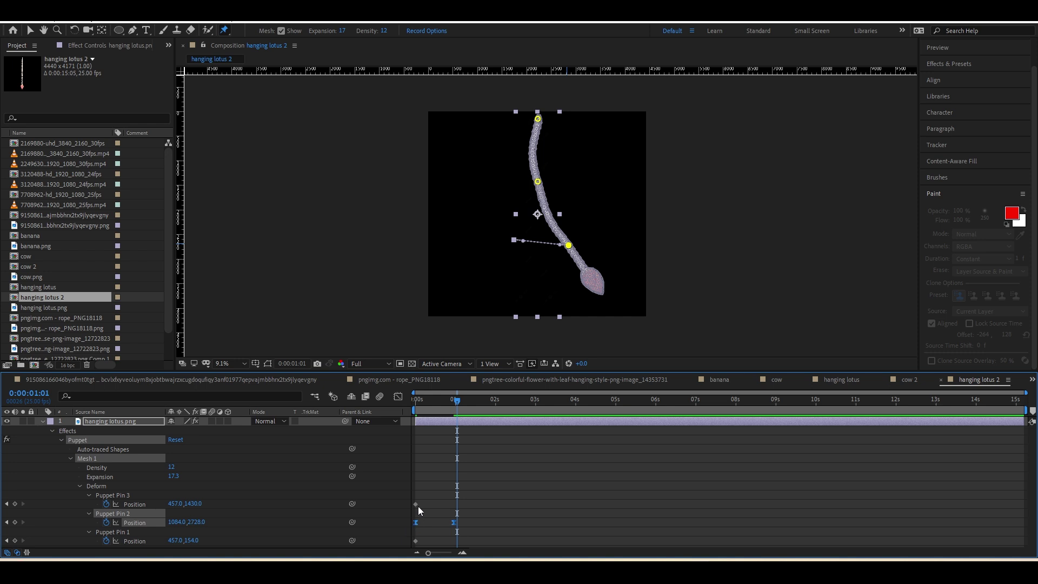
# - Preview the lotus swing from the start, then select an item in the project list
pyautogui.press('space')
pyautogui.press('space')
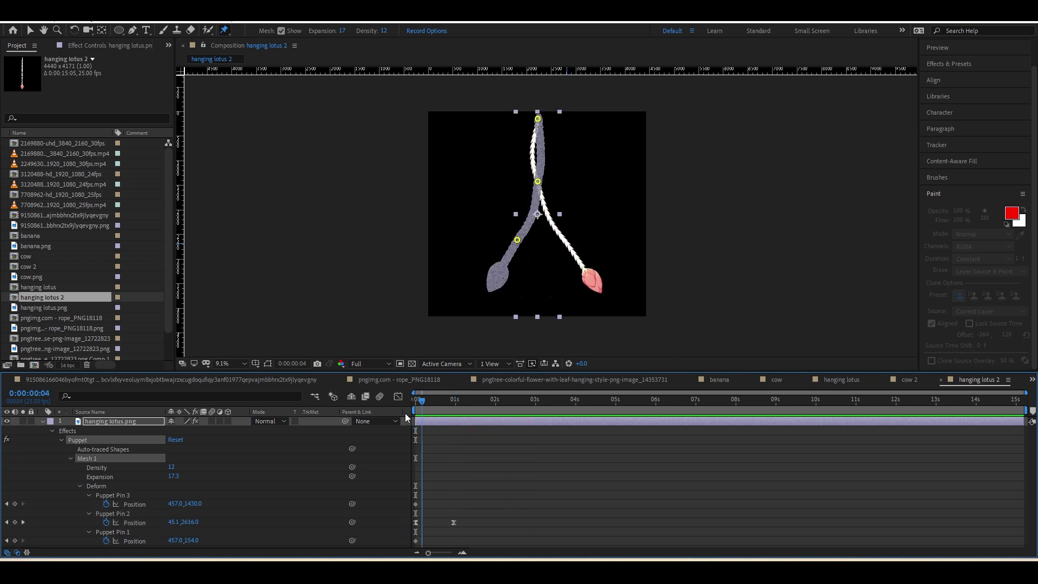
pyautogui.press('space')
pyautogui.click(465, 432)
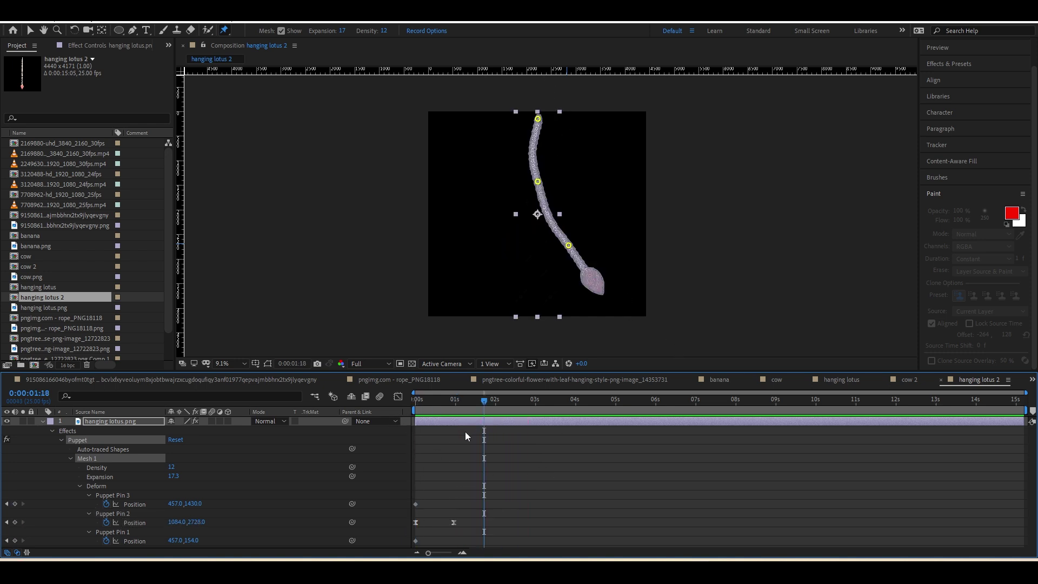
pyautogui.moveTo(446, 408); pyautogui.dragTo(404, 410)
pyautogui.press('space')
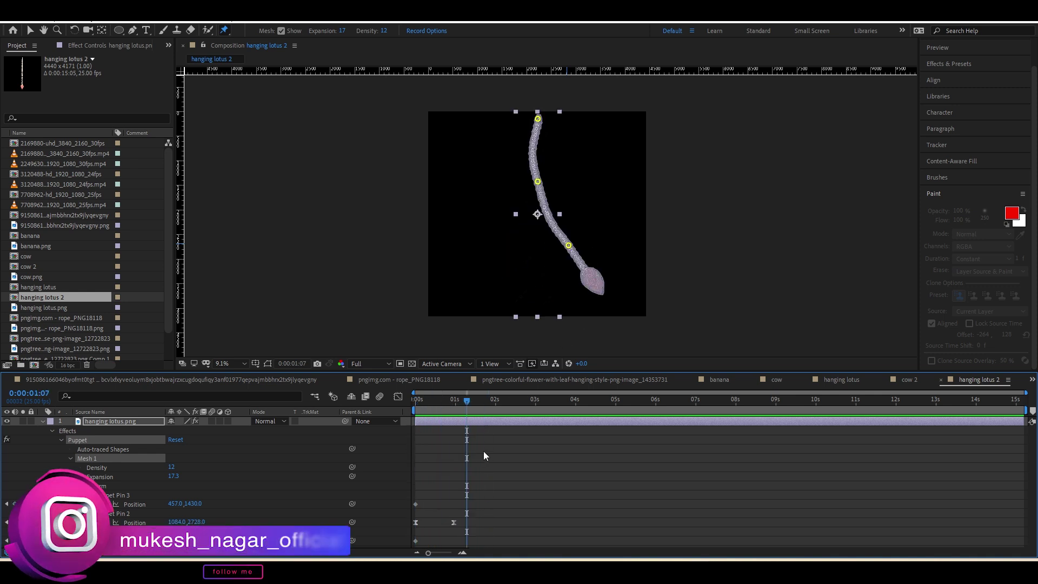
pyautogui.click(40, 280)
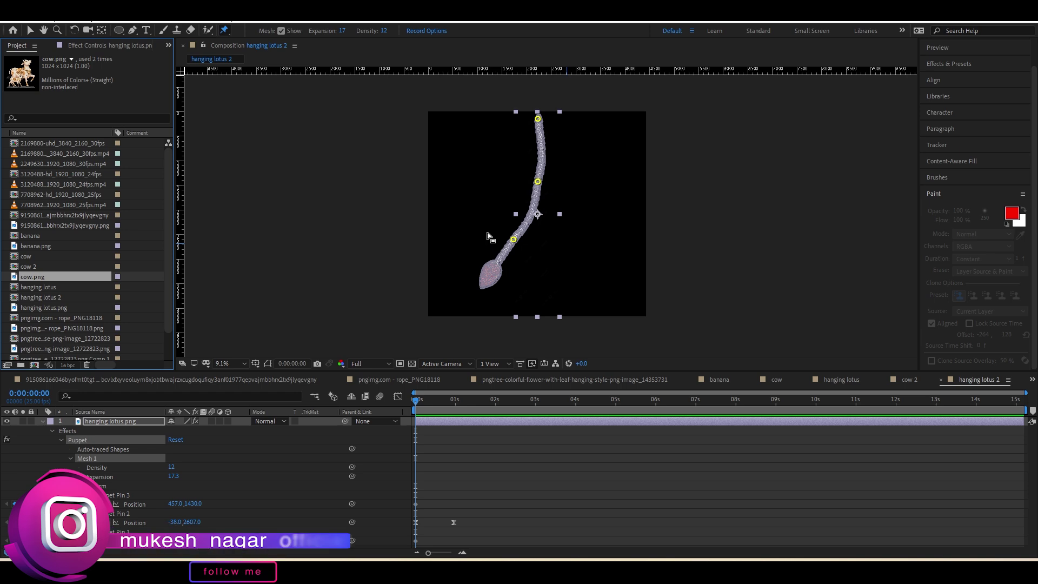
# - Import hanging diya.png, make a composition from it, and move its anchor point to the diya's top
pyautogui.hotkey('ctrl', 'n')
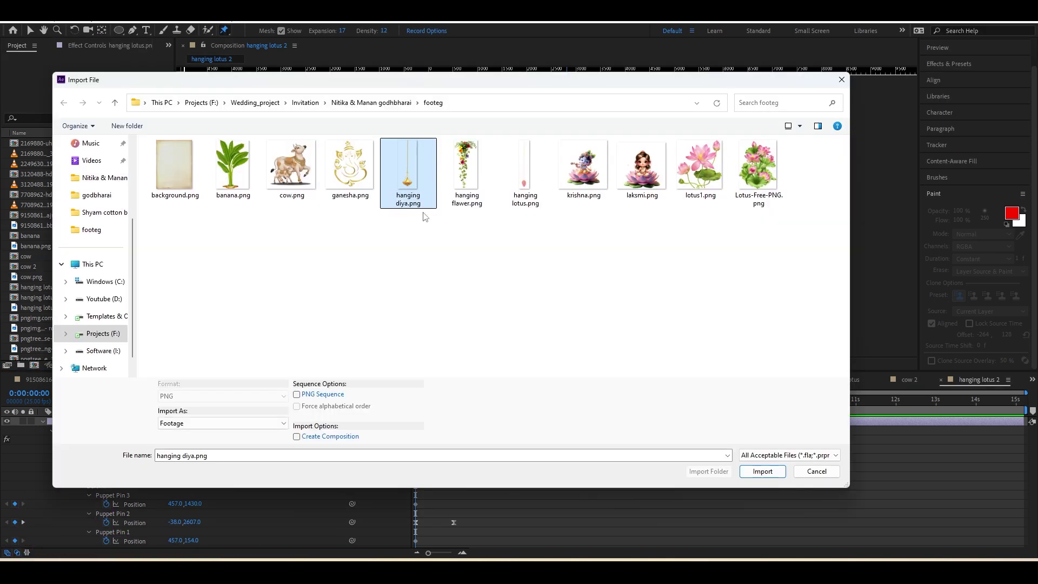
pyautogui.click(749, 468)
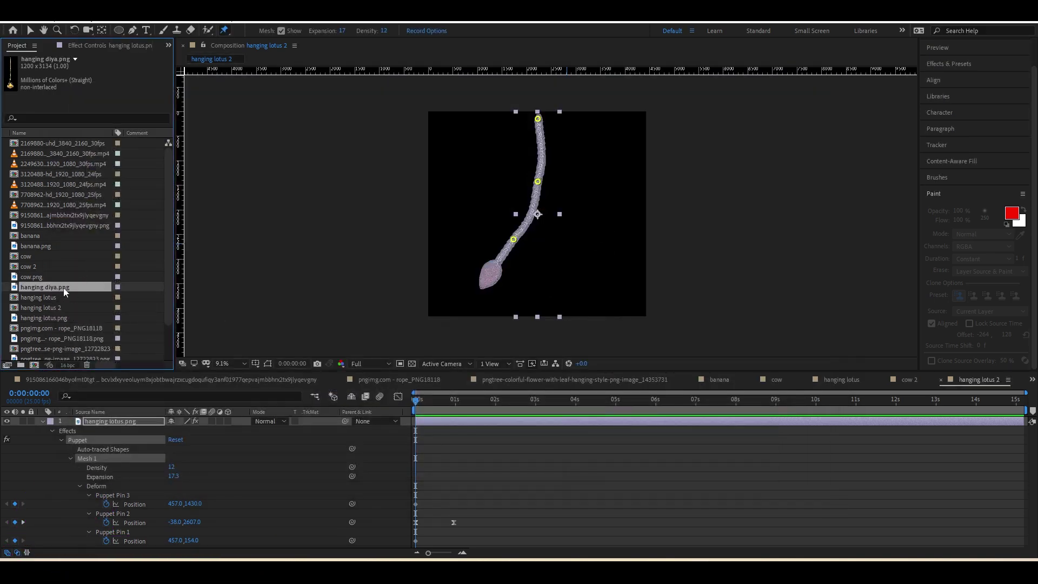
pyautogui.click(34, 366)
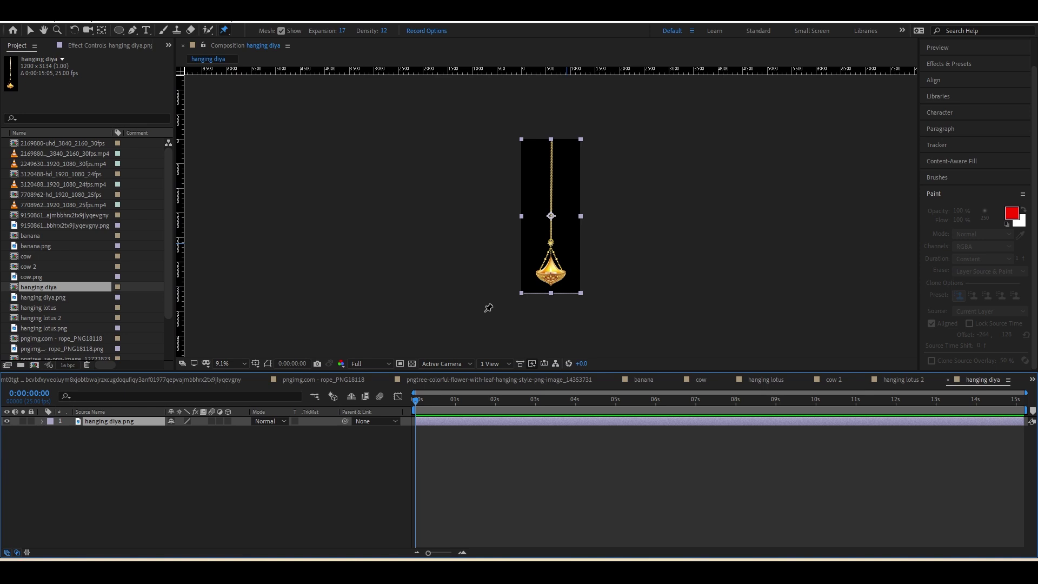
pyautogui.press('y')
pyautogui.moveTo(550, 216); pyautogui.dragTo(550, 145)
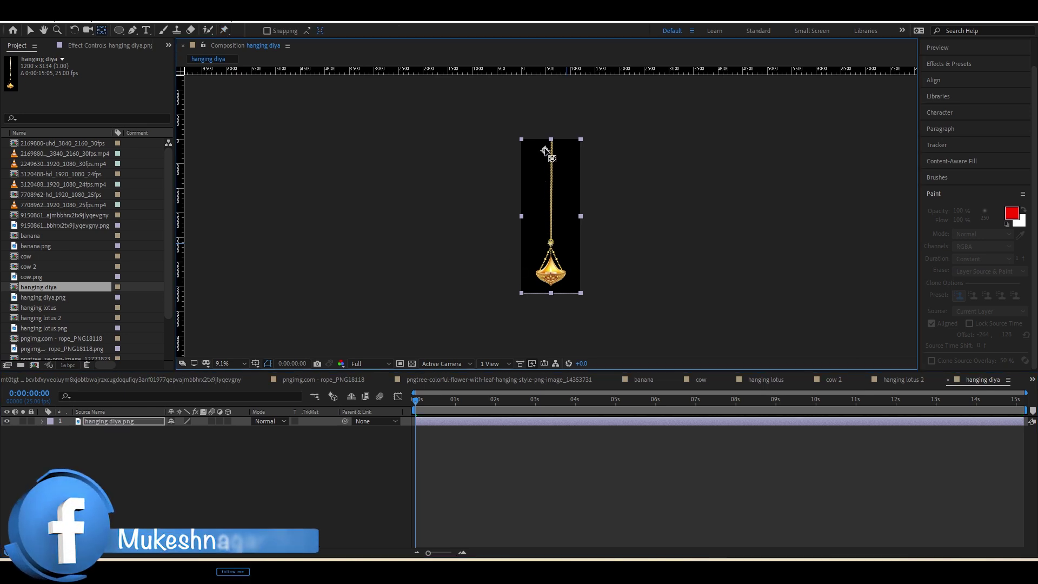
# - Keyframe the diya's Rotation at -9° at the start and 9° at one second
pyautogui.press('capslock')
pyautogui.press('capslock')
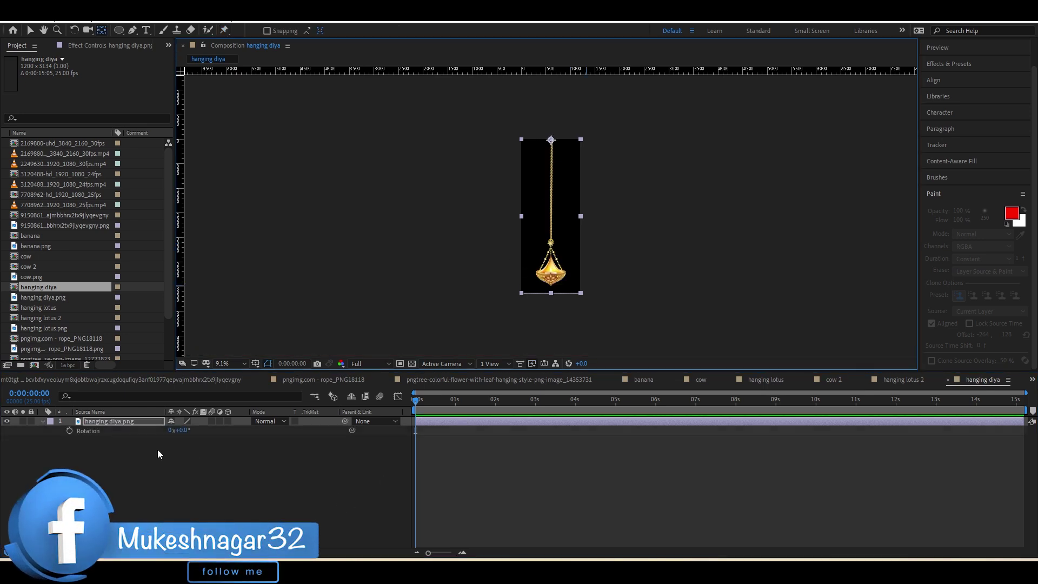
pyautogui.moveTo(179, 430); pyautogui.dragTo(181, 434)
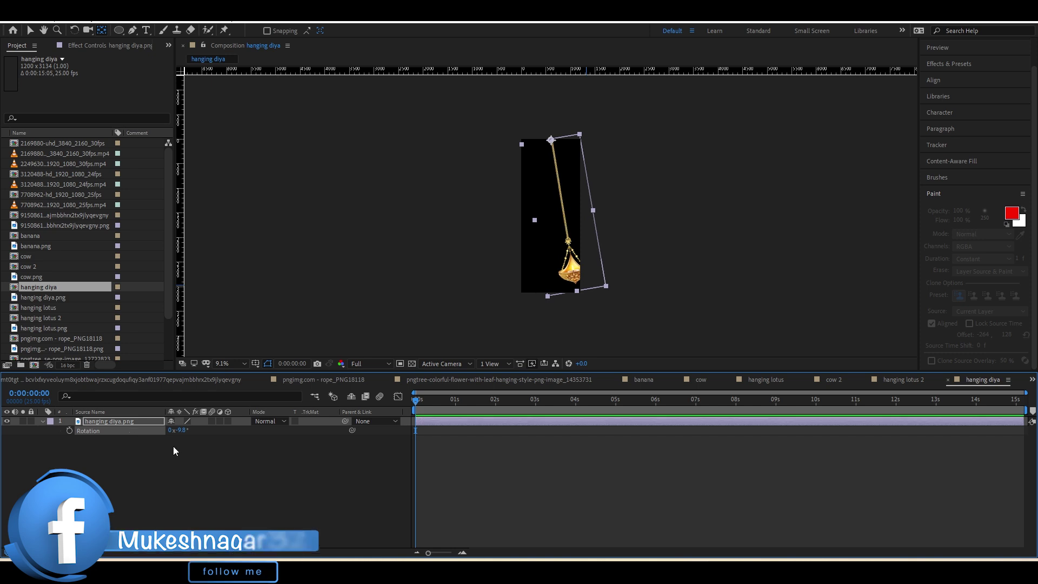
pyautogui.click(181, 432)
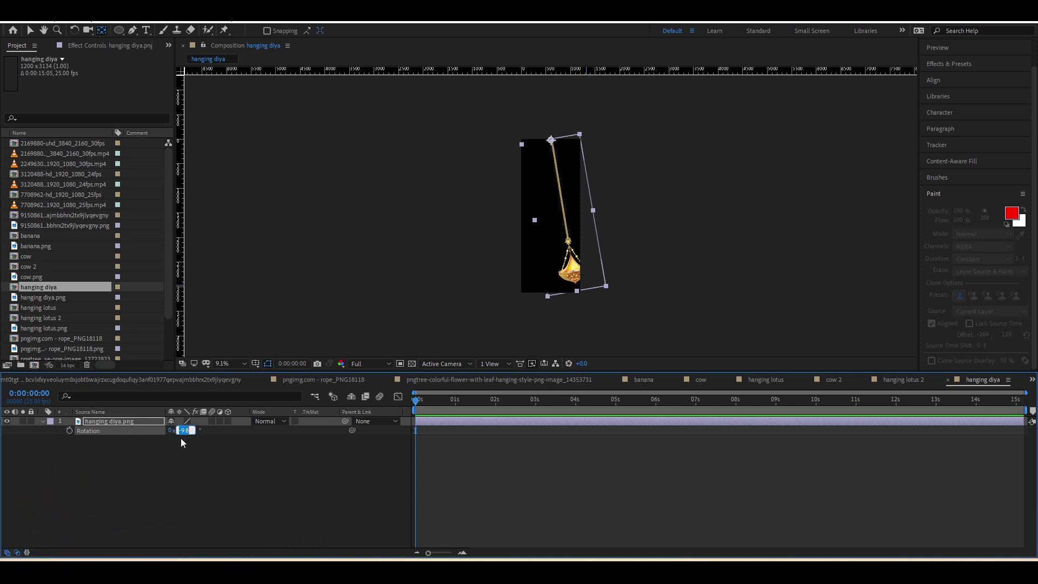
pyautogui.press('Return')
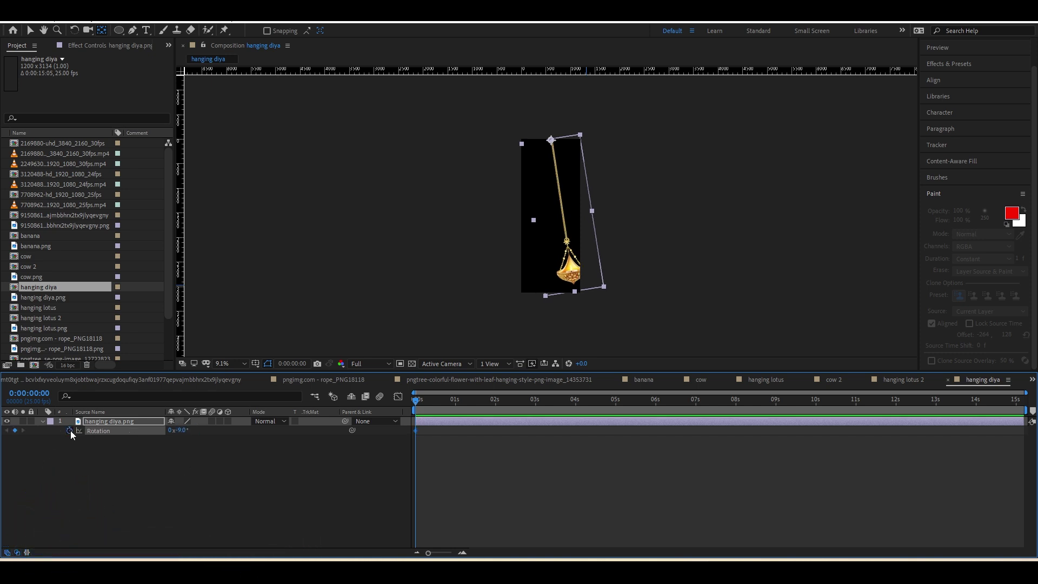
pyautogui.hotkey('shift', 'pagedown')
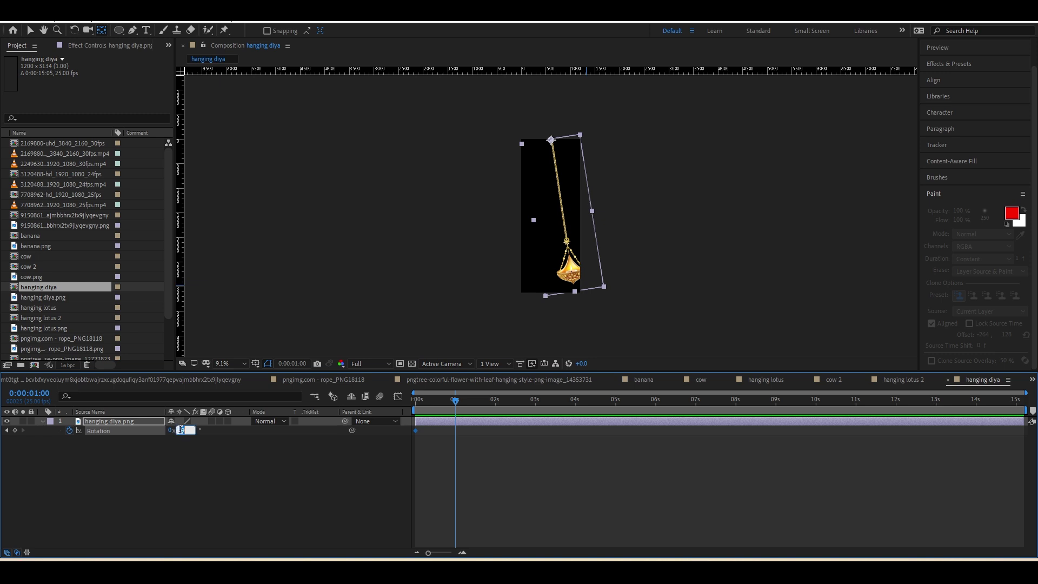
pyautogui.write('9')
pyautogui.click(412, 472)
pyautogui.press('space')
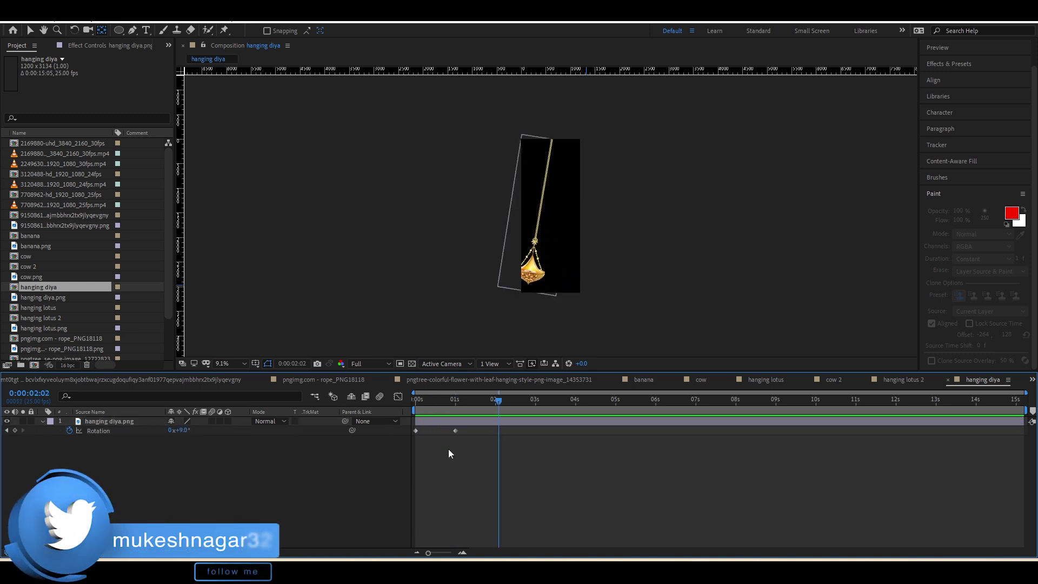
# - Copy the -9° keyframe to swing the diya back, then Easy Ease all three rotation keyframes
pyautogui.moveTo(443, 445); pyautogui.dragTo(407, 433)
pyautogui.hotkey('ctrl', 'c')
pyautogui.hotkey('ctrl', 'v')
pyautogui.moveTo(500, 457); pyautogui.dragTo(373, 430)
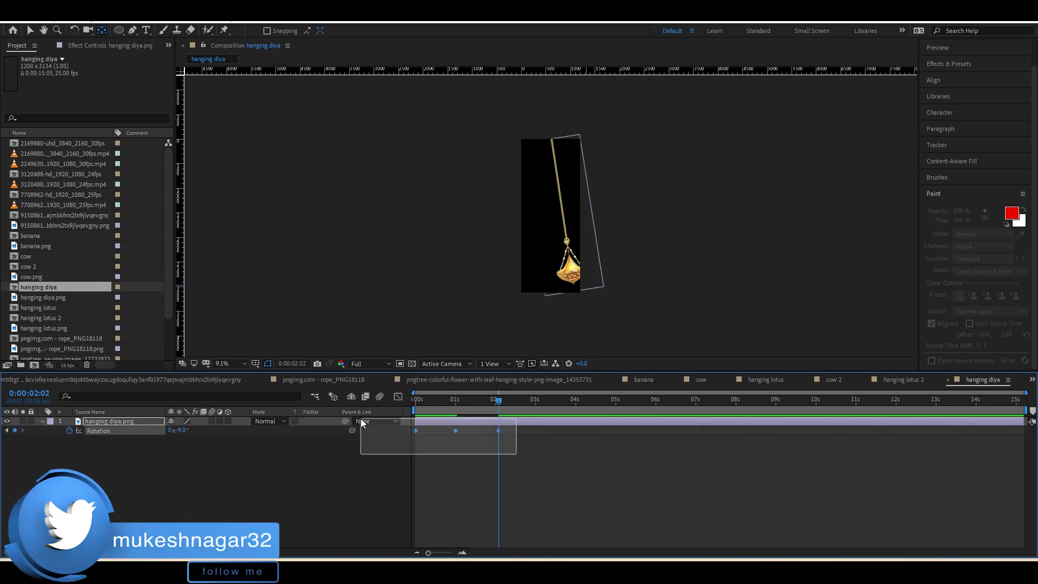
pyautogui.press('F9')
pyautogui.click(347, 471)
# - Preview the diya swinging from the start, then begin importing lotus1.png
pyautogui.press('space')
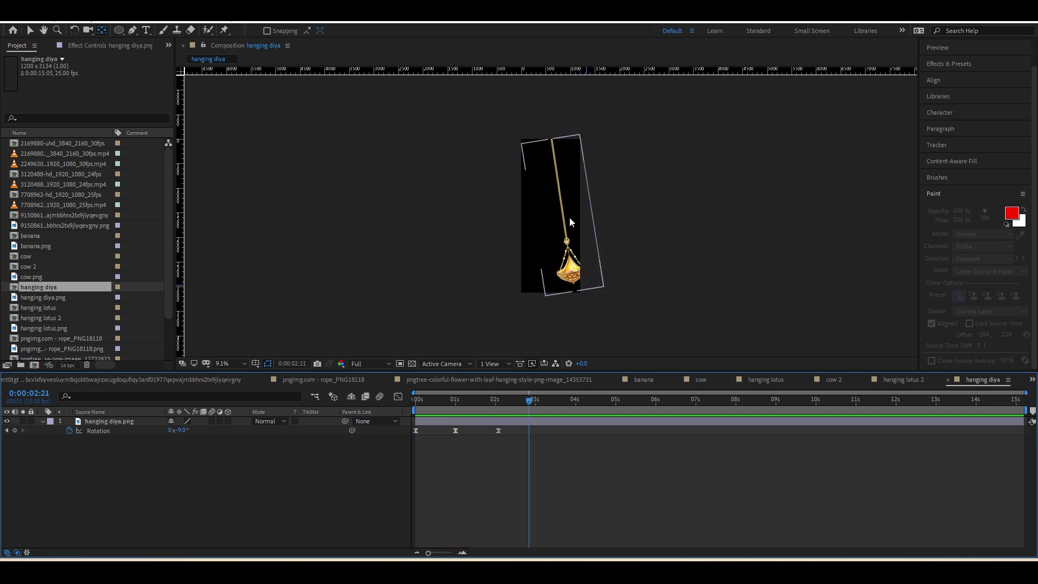
pyautogui.click(416, 399)
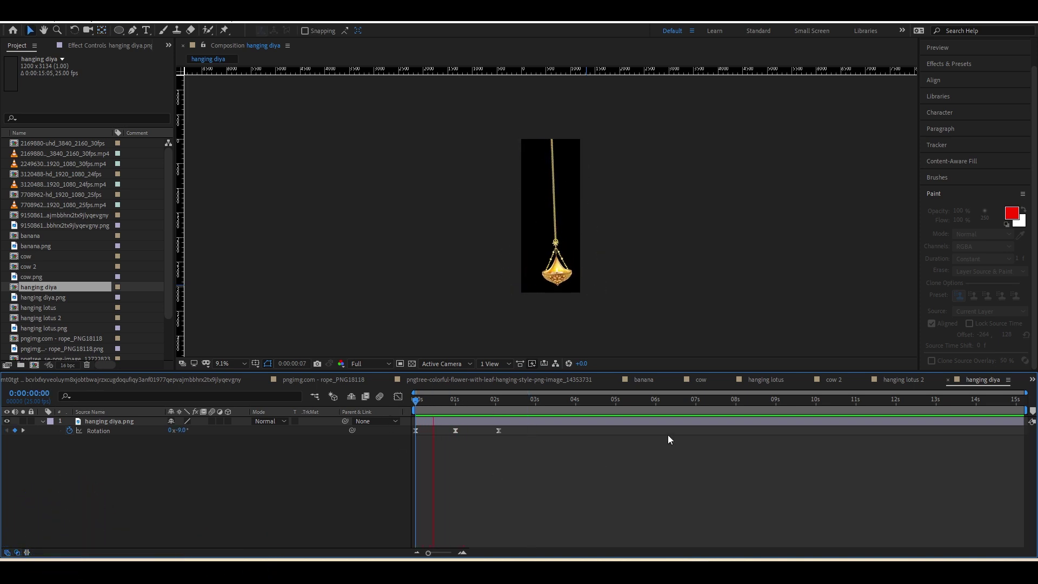
pyautogui.press('u')
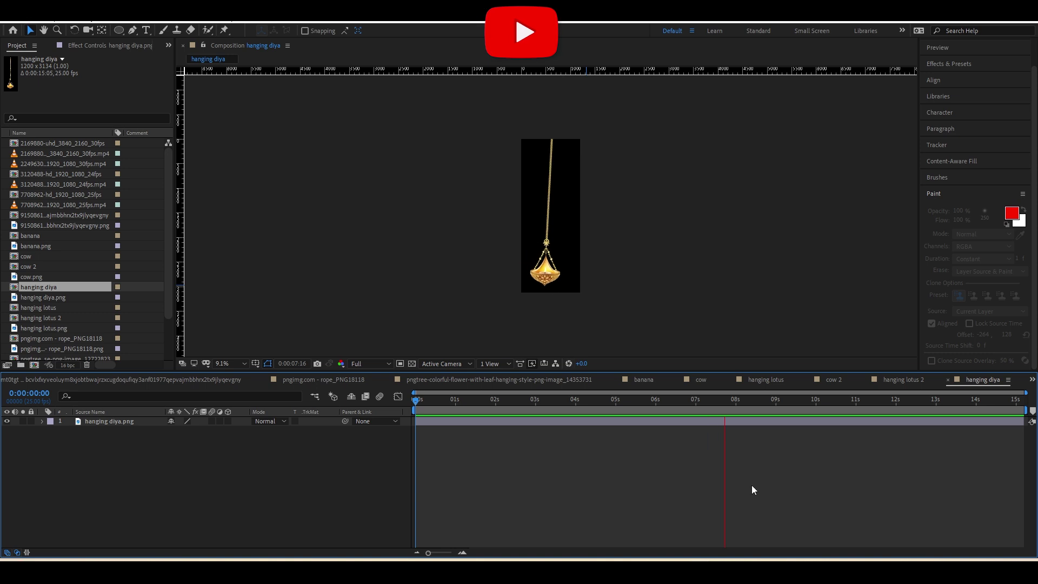
pyautogui.press('r')
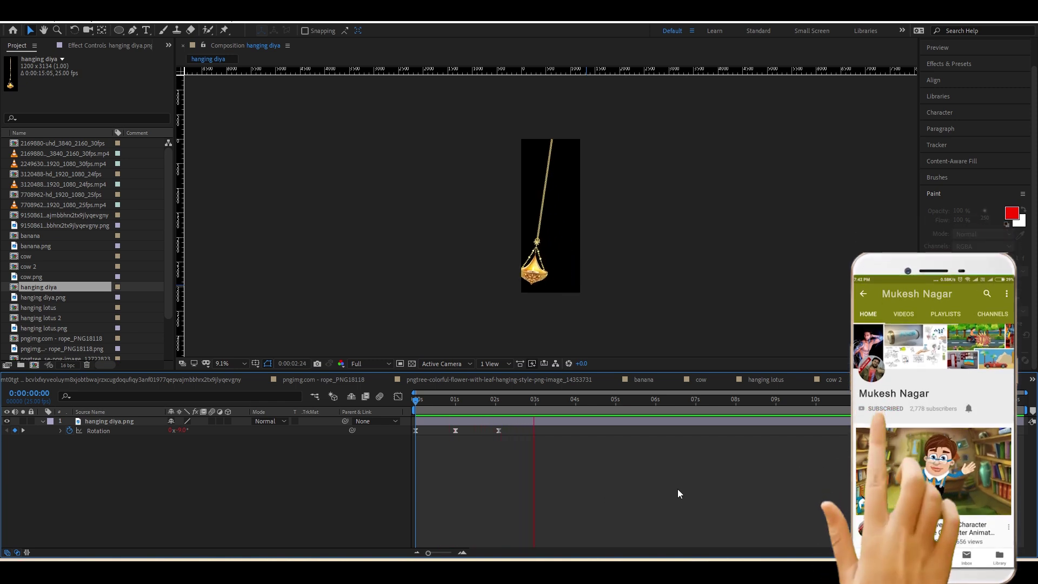
pyautogui.press('space')
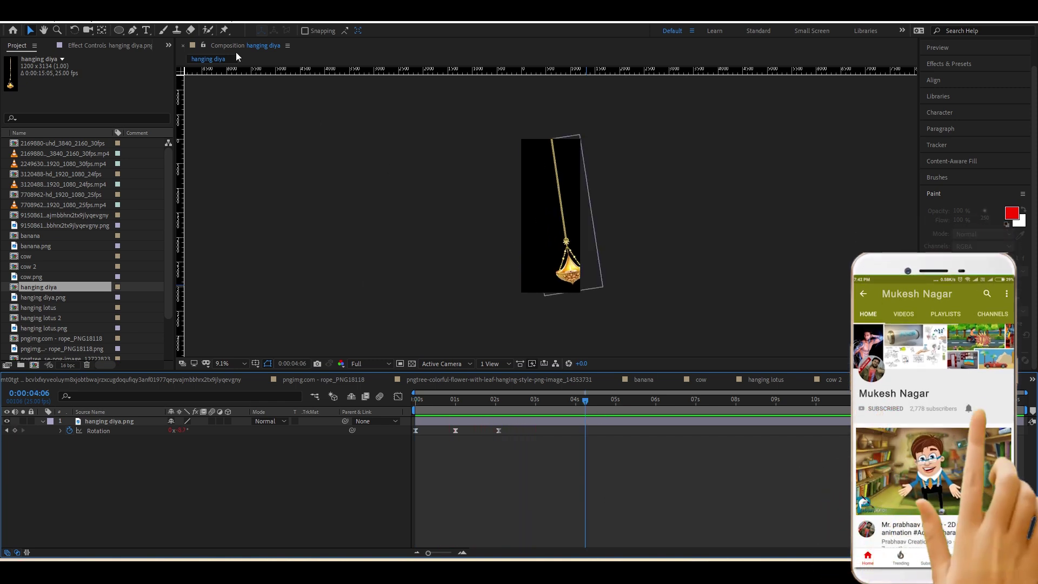
pyautogui.press('Home')
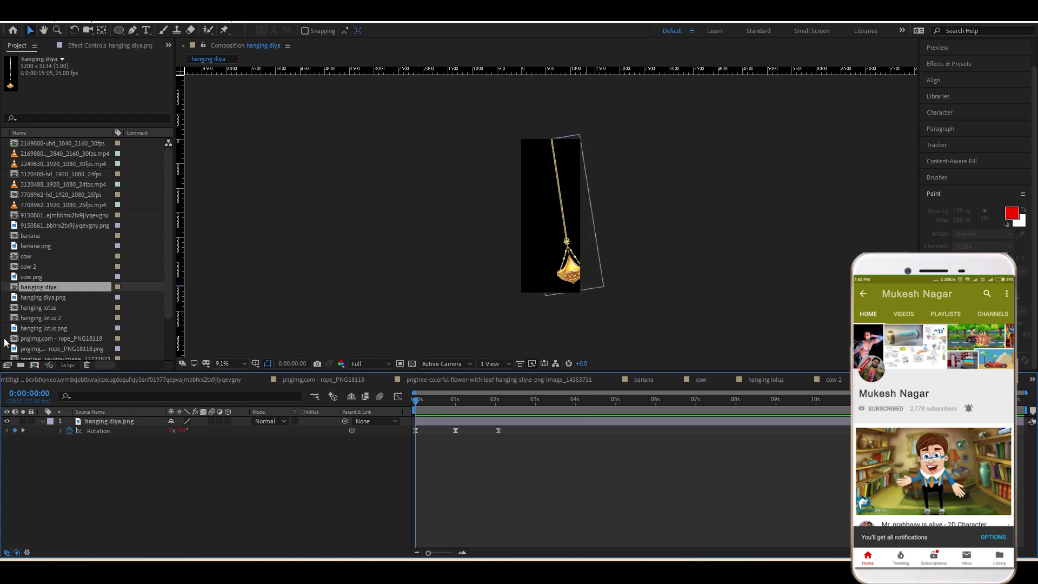
pyautogui.doubleClick(5, 342)
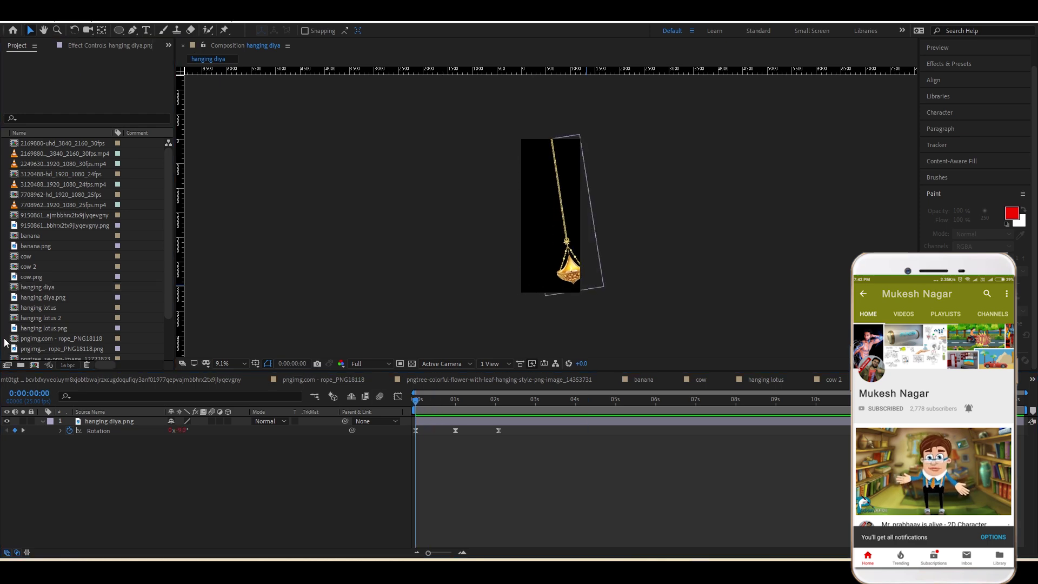
# - Import the lotus image and add puppet pins at the stem base, left stem, left flower, top-right bud and main flower
pyautogui.doubleClick(708, 199)
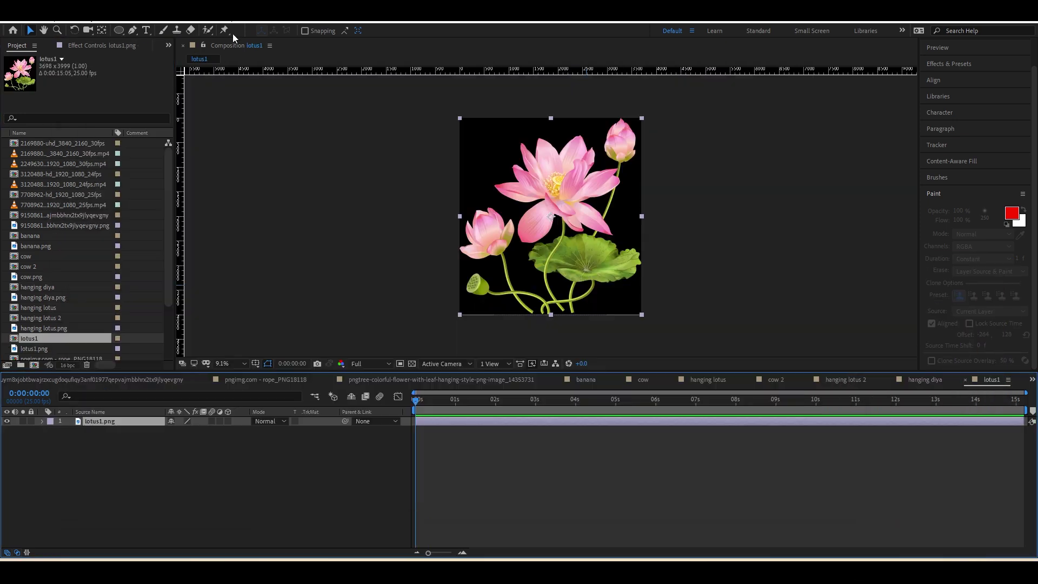
pyautogui.click(225, 29)
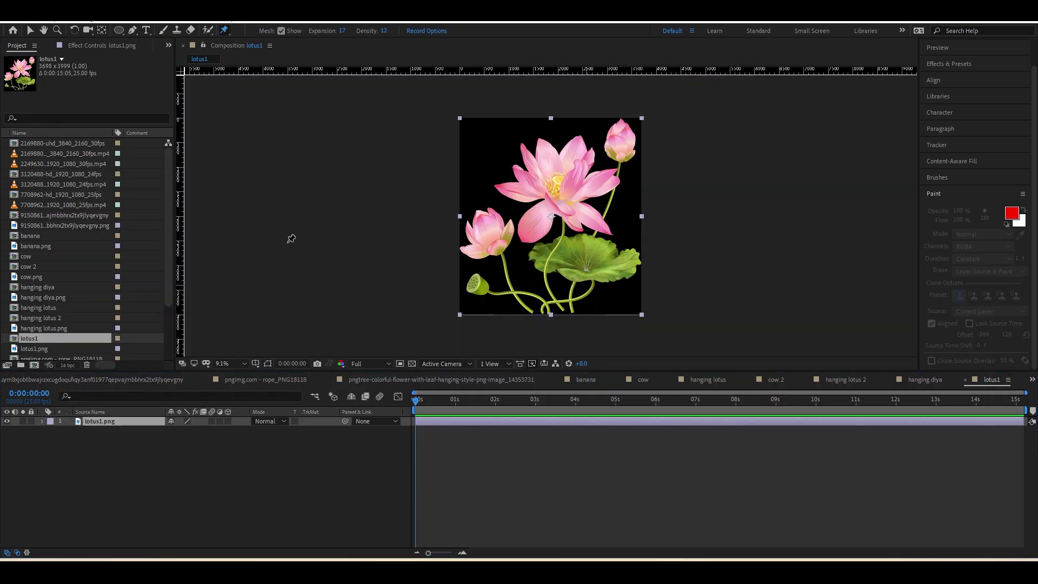
pyautogui.click(543, 311)
pyautogui.click(572, 310)
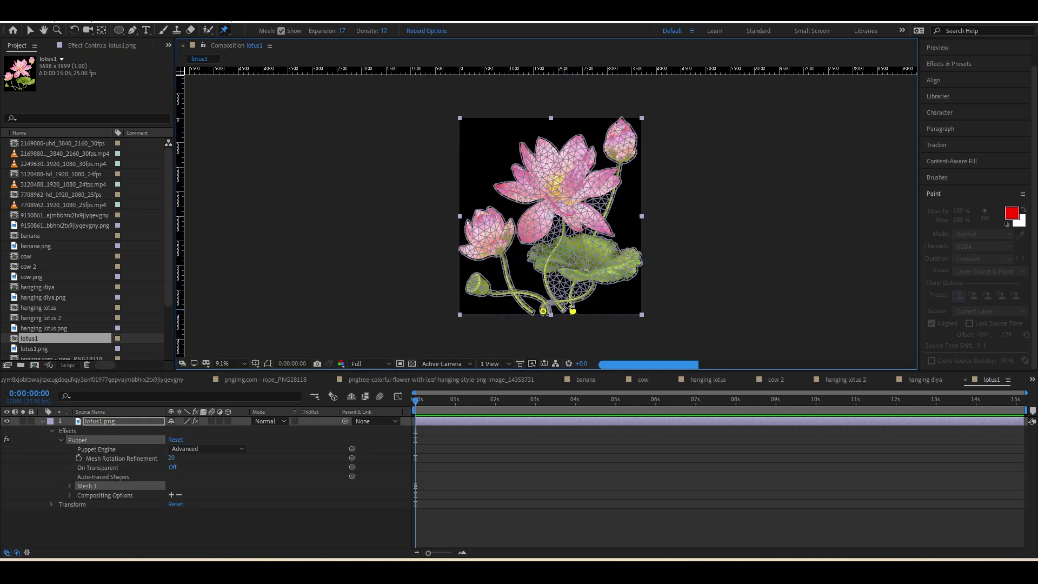
pyautogui.click(562, 309)
pyautogui.click(529, 312)
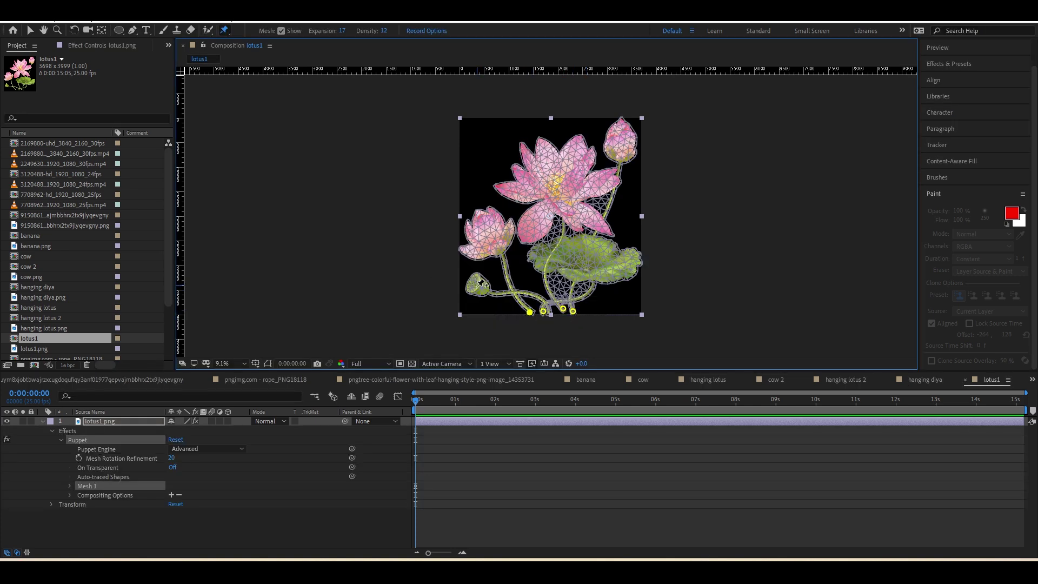
pyautogui.click(483, 237)
pyautogui.click(626, 129)
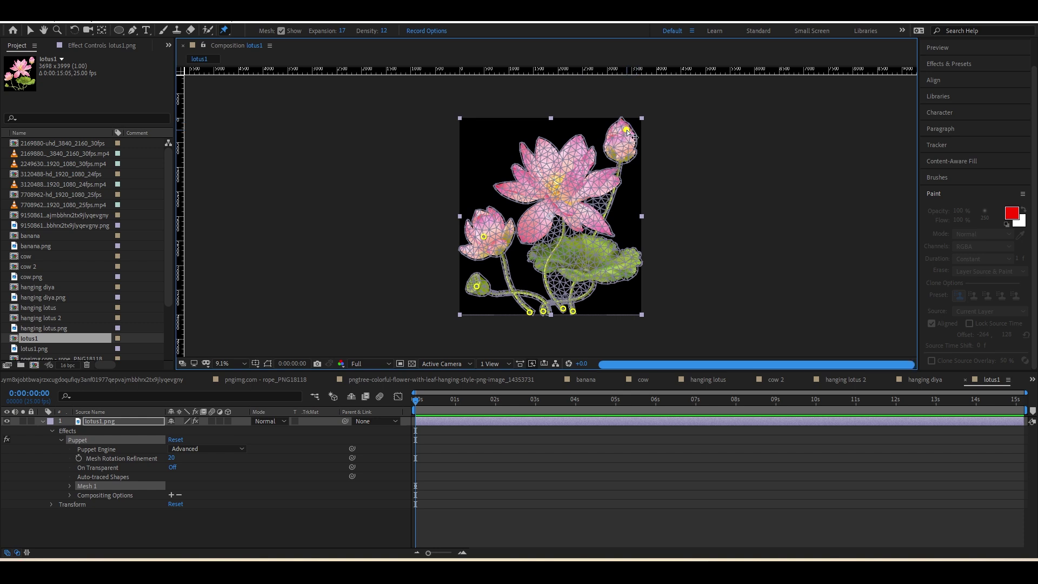
pyautogui.click(550, 172)
# - Bend the main flower left, droop the top-right bud down-right, and push the left bud rightward
pyautogui.press('space')
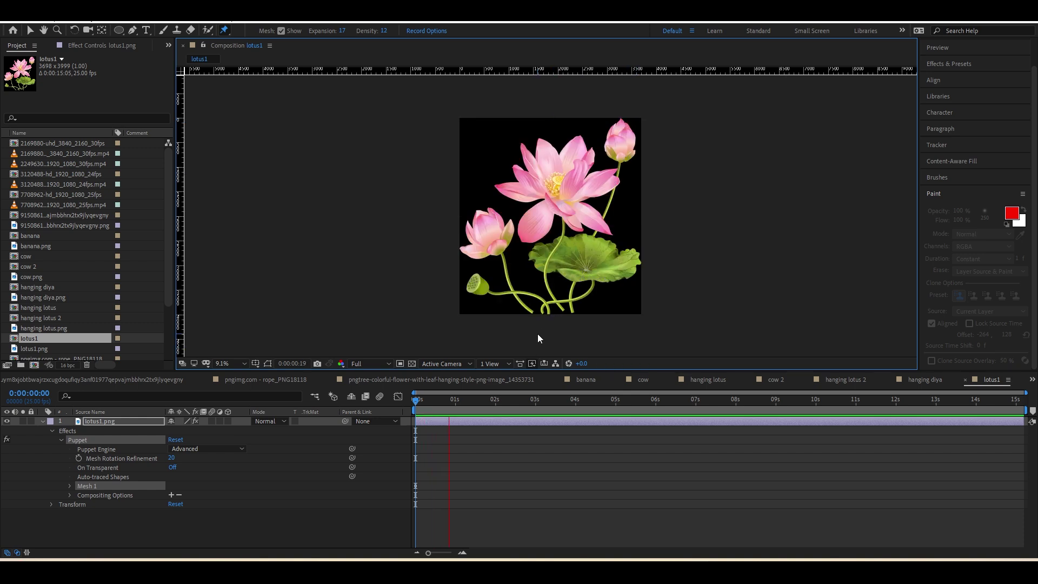
pyautogui.press('space')
pyautogui.moveTo(551, 171); pyautogui.dragTo(547, 172)
pyautogui.moveTo(542, 173); pyautogui.dragTo(540, 172)
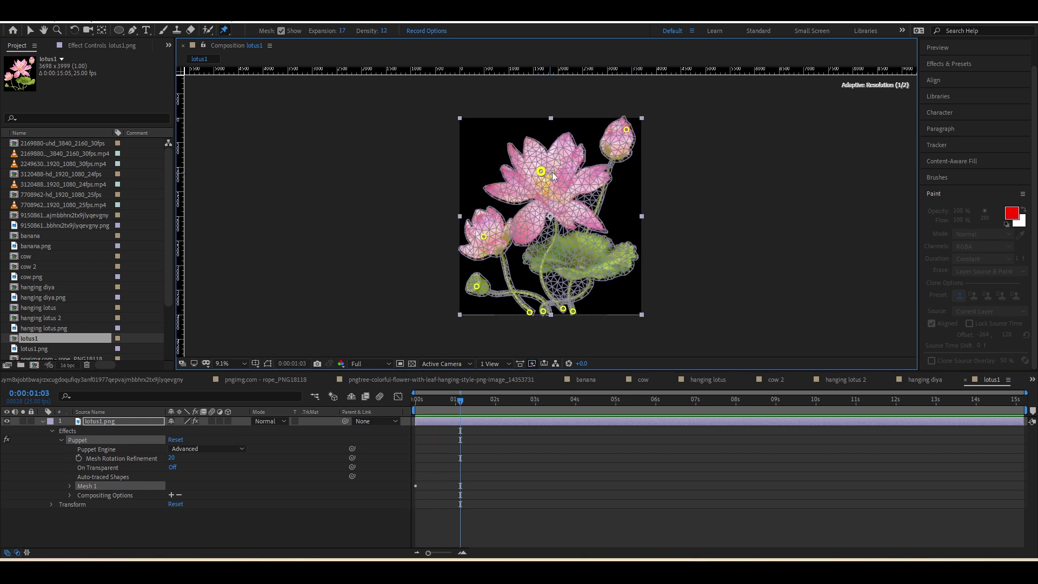
pyautogui.moveTo(626, 131); pyautogui.dragTo(637, 154)
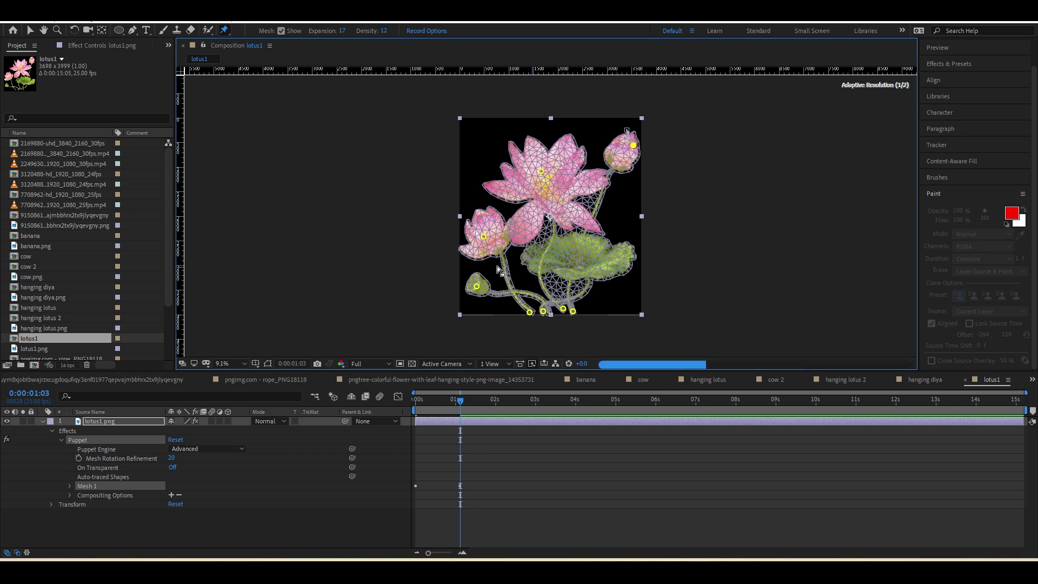
pyautogui.moveTo(484, 236); pyautogui.dragTo(505, 244)
# - Shift the pins' one-second position keyframes earlier to 0:00:00:19
pyautogui.press('u')
pyautogui.press('Home')
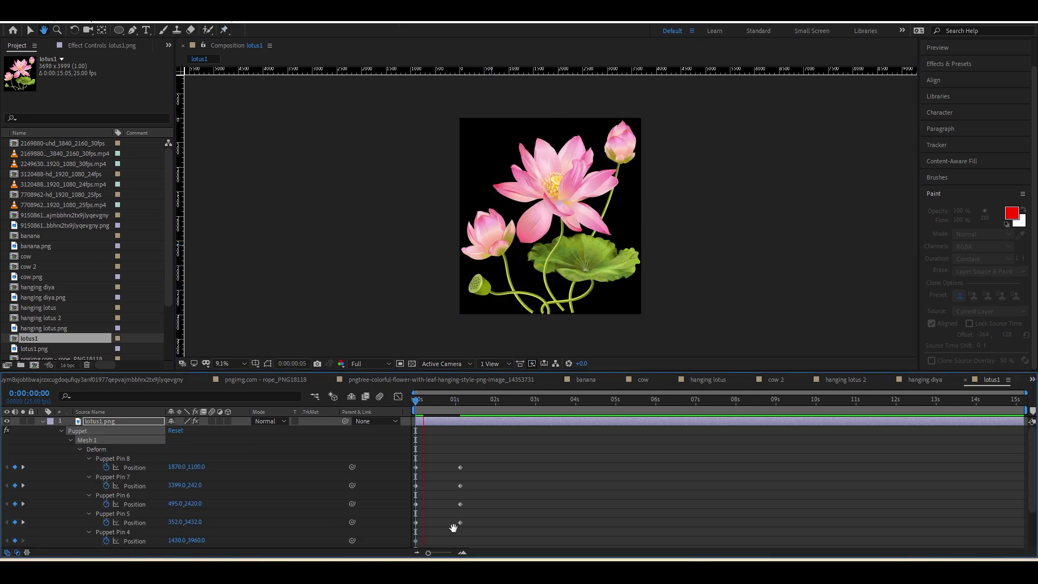
pyautogui.click(446, 401)
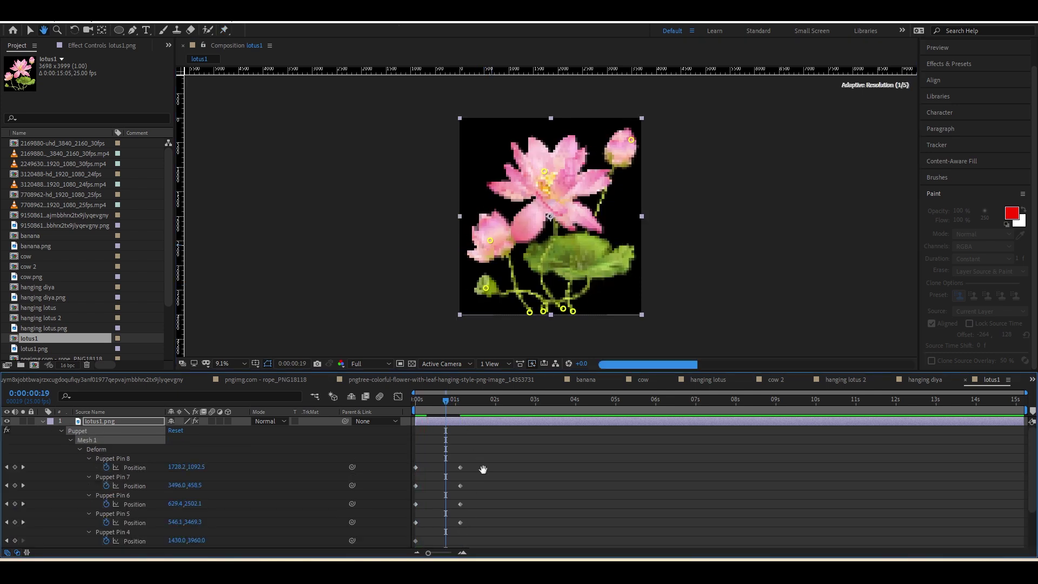
pyautogui.moveTo(478, 465)
pyautogui.mouseDown()
pyautogui.moveTo(443, 533)
pyautogui.moveTo(458, 522)
pyautogui.moveTo(443, 523)
pyautogui.mouseUp()
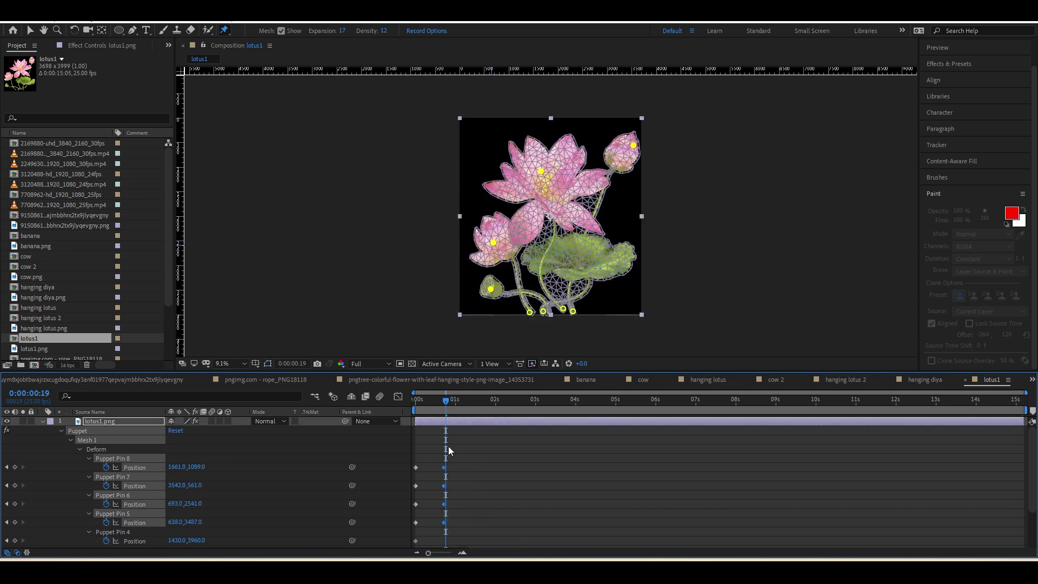
pyautogui.moveTo(423, 405); pyautogui.dragTo(404, 411)
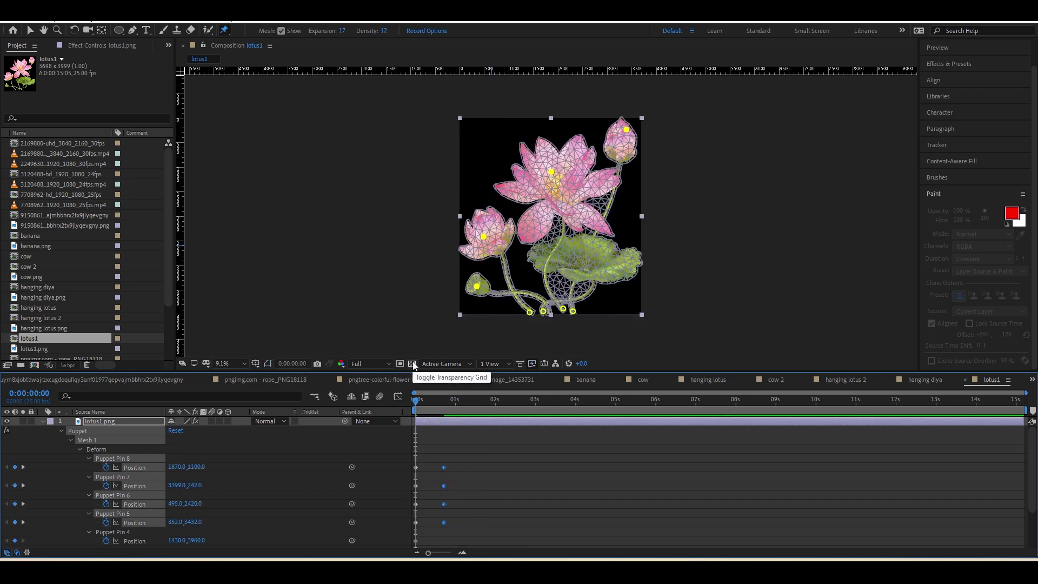
# - Preview the lotus sway from the start twice
pyautogui.press('space')
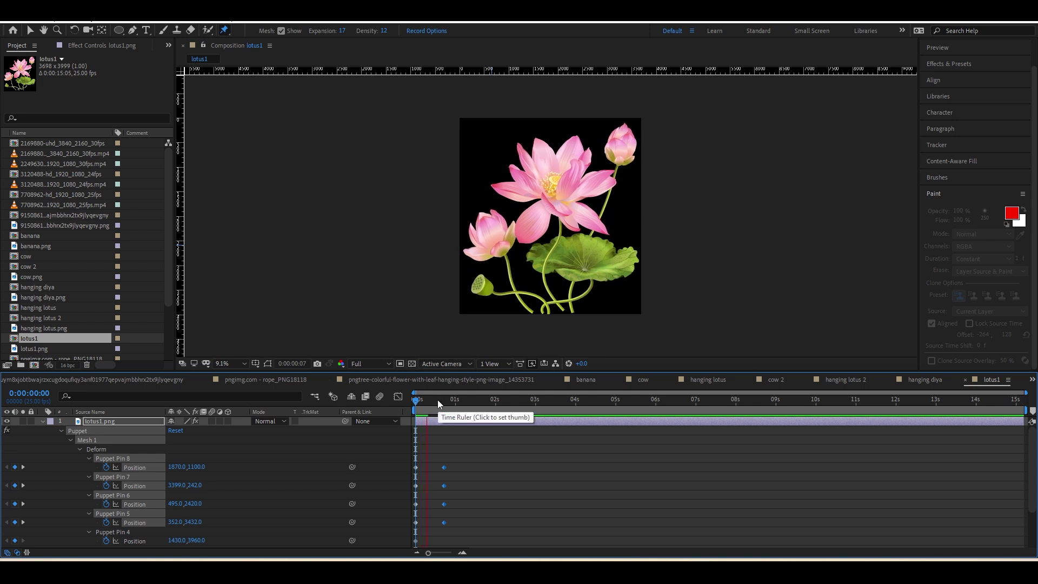
pyautogui.click(439, 401)
pyautogui.moveTo(439, 401); pyautogui.dragTo(407, 408)
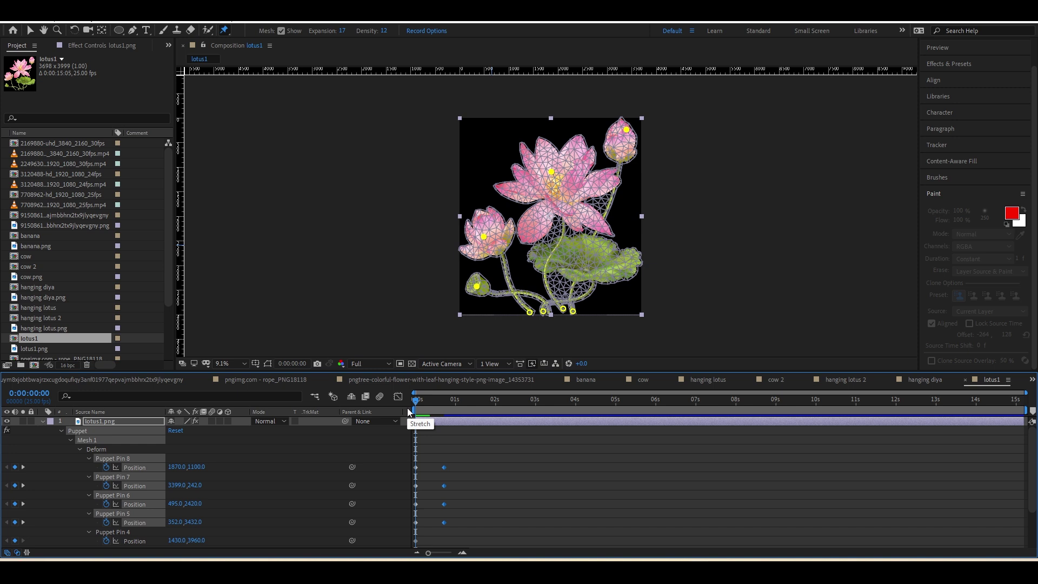
pyautogui.press('space')
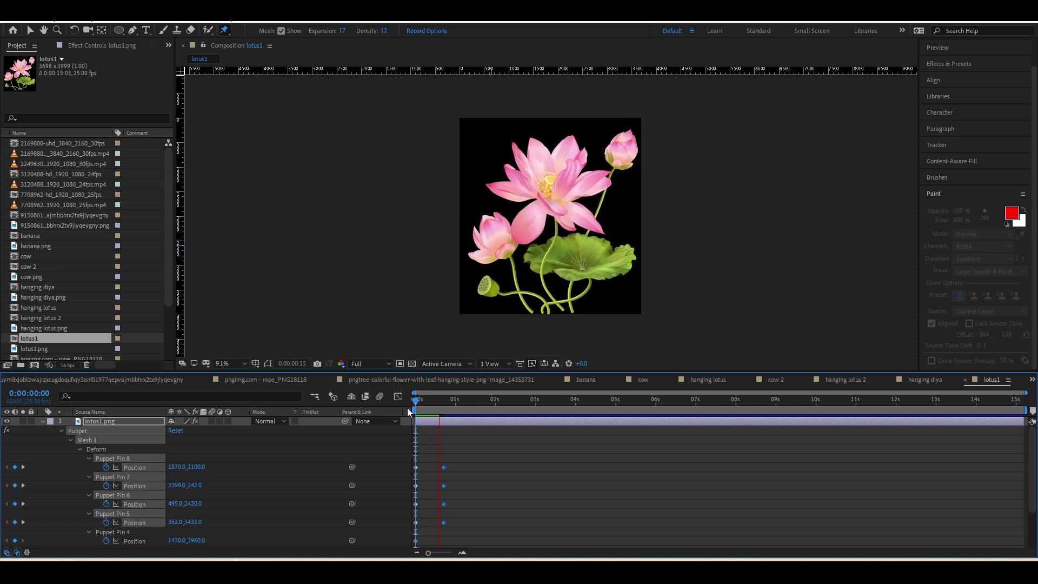
pyautogui.press('space')
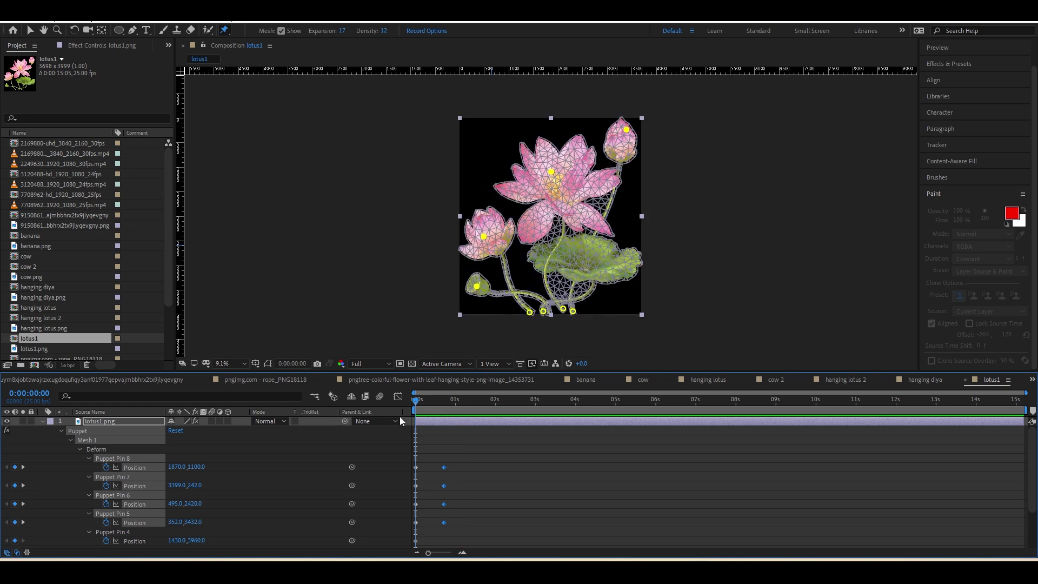
# - Paste copies of the sway keyframes at 2:19, 4:05, 5:17, 7:02 and 10:05
pyautogui.hotkey('ctrl', 'v')
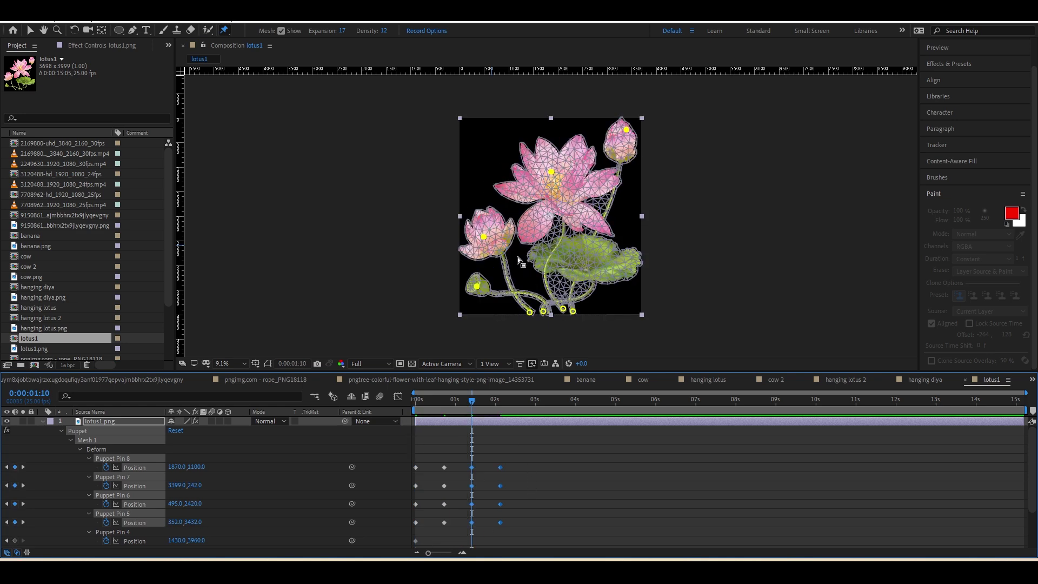
pyautogui.click(527, 411)
pyautogui.hotkey('ctrl', 'v')
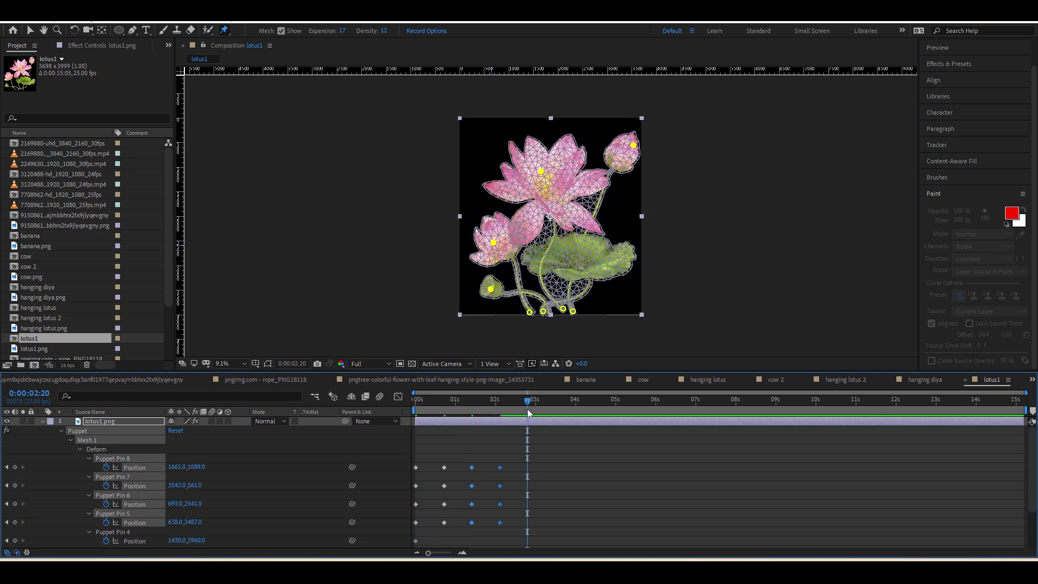
pyautogui.moveTo(528, 410); pyautogui.dragTo(585, 411)
pyautogui.hotkey('ctrl', 'v')
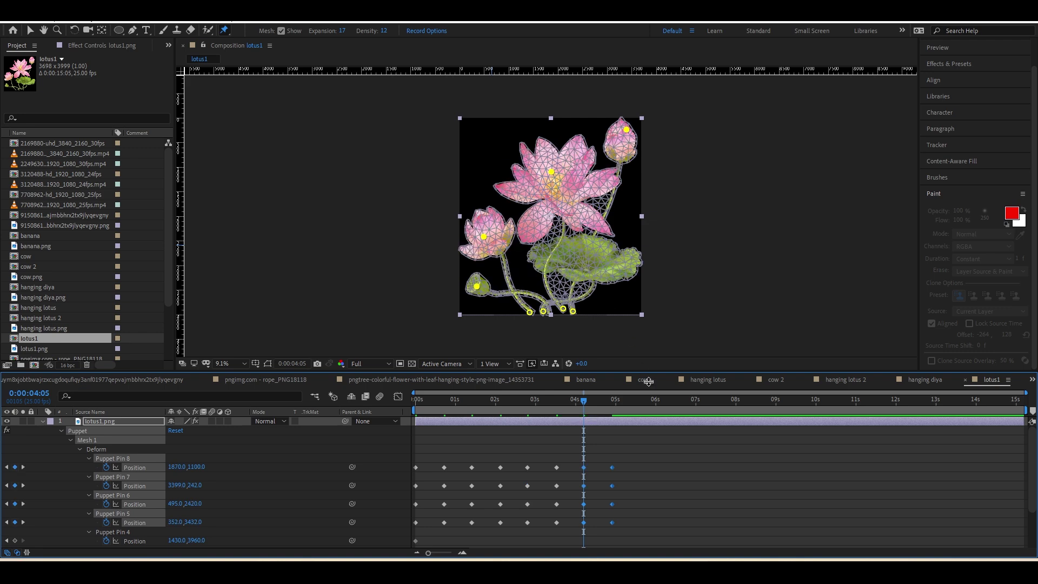
pyautogui.click(639, 403)
pyautogui.hotkey('ctrl', 'v')
pyautogui.moveTo(639, 403); pyautogui.dragTo(880, 409)
pyautogui.hotkey('ctrl', 'v')
pyautogui.hotkey('ctrl', 'v')
pyautogui.hotkey('ctrl', 'v')
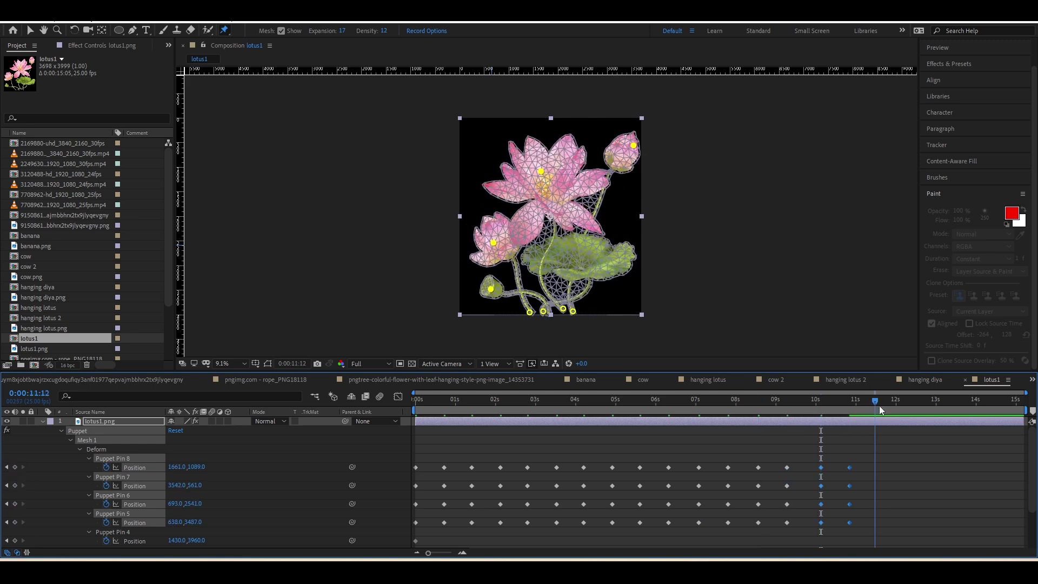
pyautogui.hotkey('ctrl', 'v')
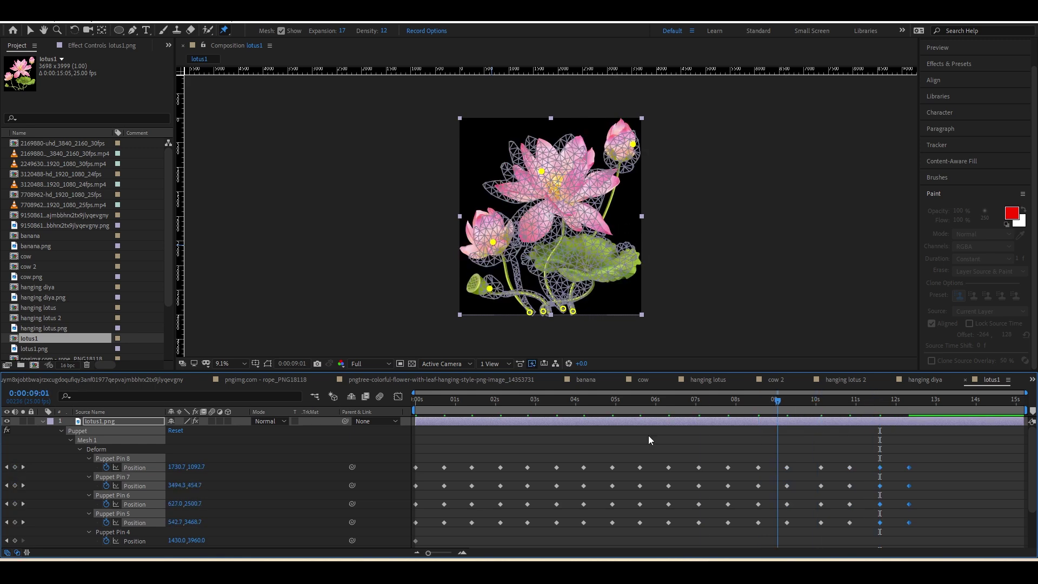
pyautogui.press('Home')
# - Preview the repeated sway, apply Easy Ease to all pin keyframes, and select those from 2s onward
pyautogui.click(482, 457)
pyautogui.click(468, 452)
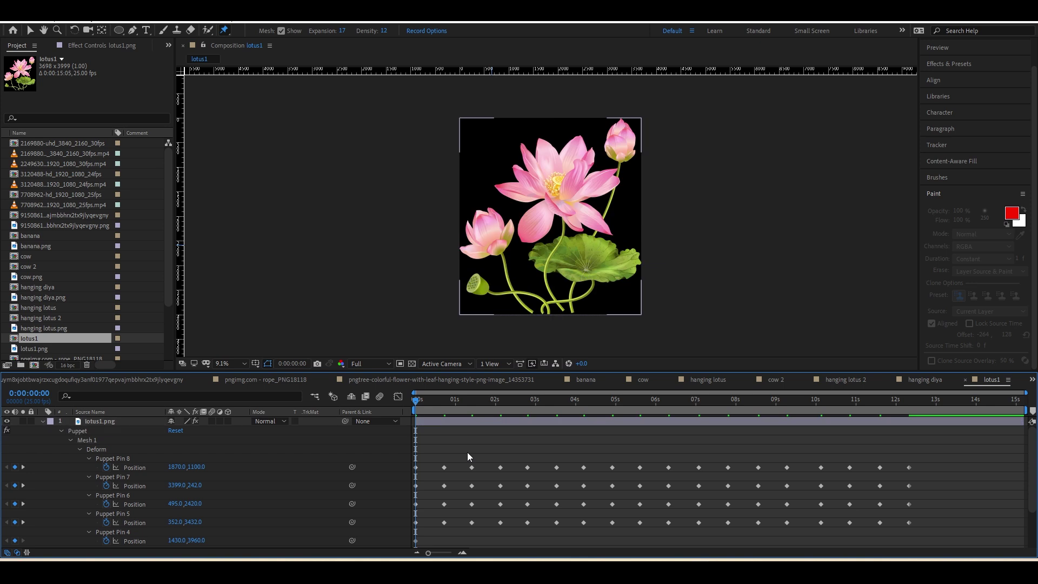
pyautogui.press('space')
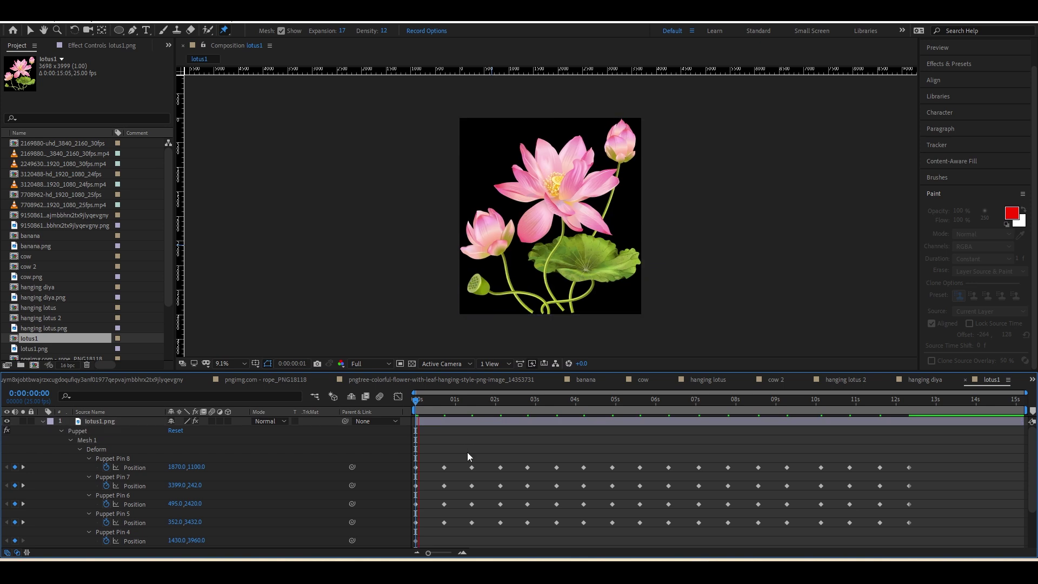
pyautogui.moveTo(938, 451); pyautogui.dragTo(416, 547)
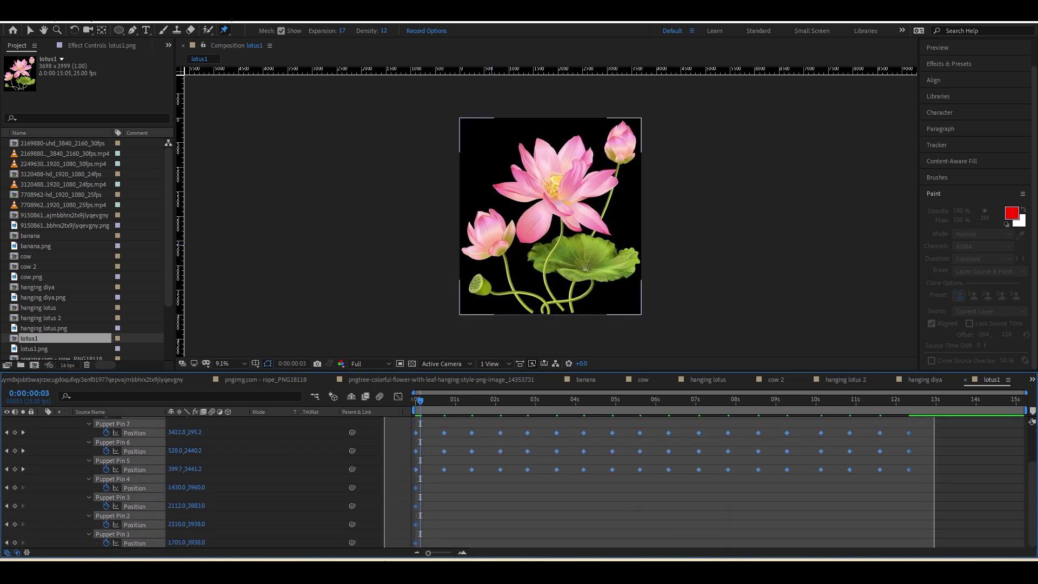
pyautogui.press('F9')
pyautogui.moveTo(479, 451)
pyautogui.mouseDown()
pyautogui.moveTo(666, 534)
pyautogui.moveTo(928, 520)
pyautogui.mouseUp()
# - Delete the repeated keyframes and make the top-right bud droop at 0:00:01:08
pyautogui.press('Delete')
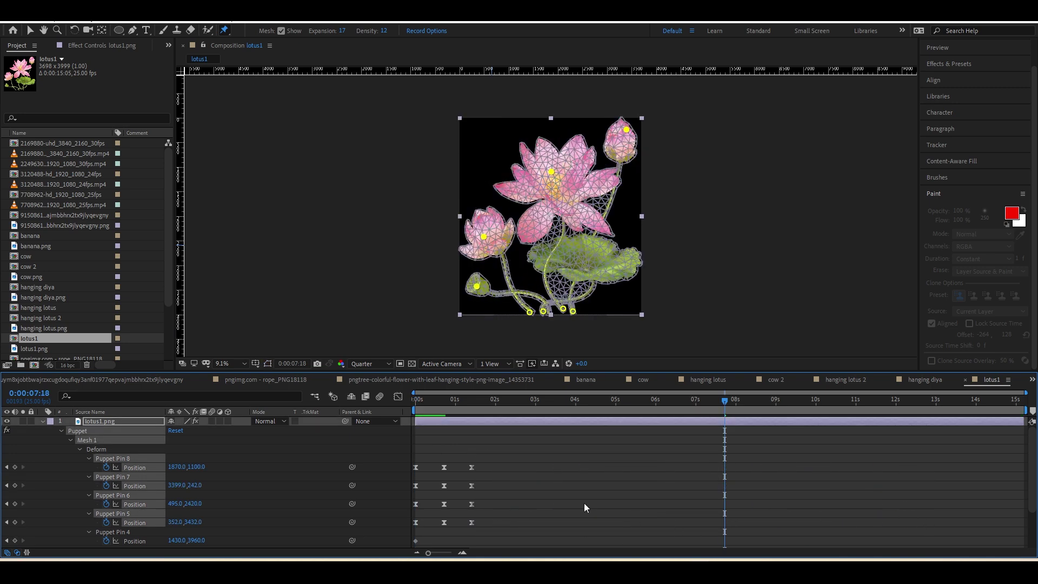
pyautogui.moveTo(419, 403); pyautogui.dragTo(469, 439)
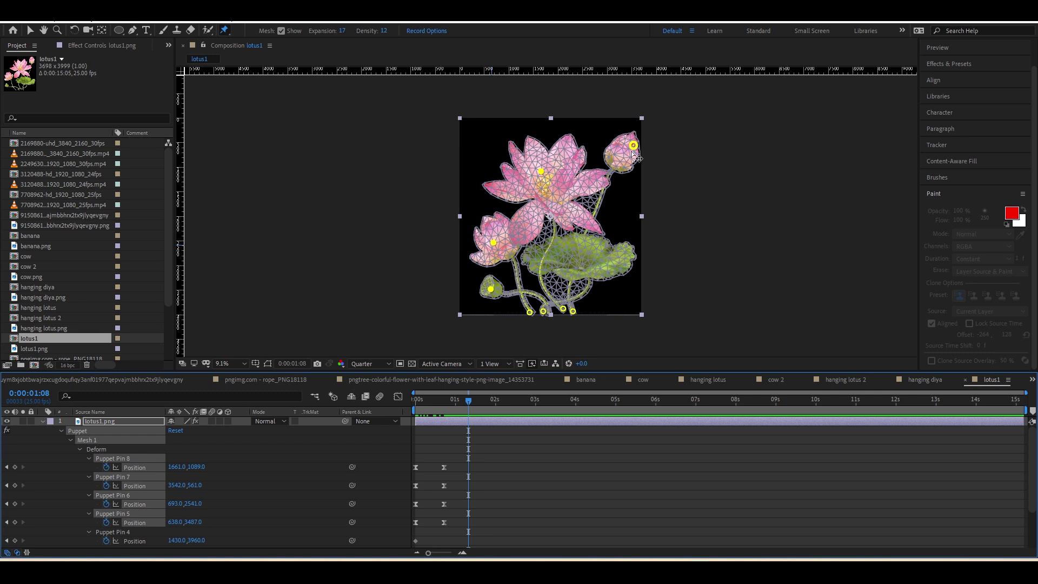
pyautogui.click(544, 457)
pyautogui.click(634, 146)
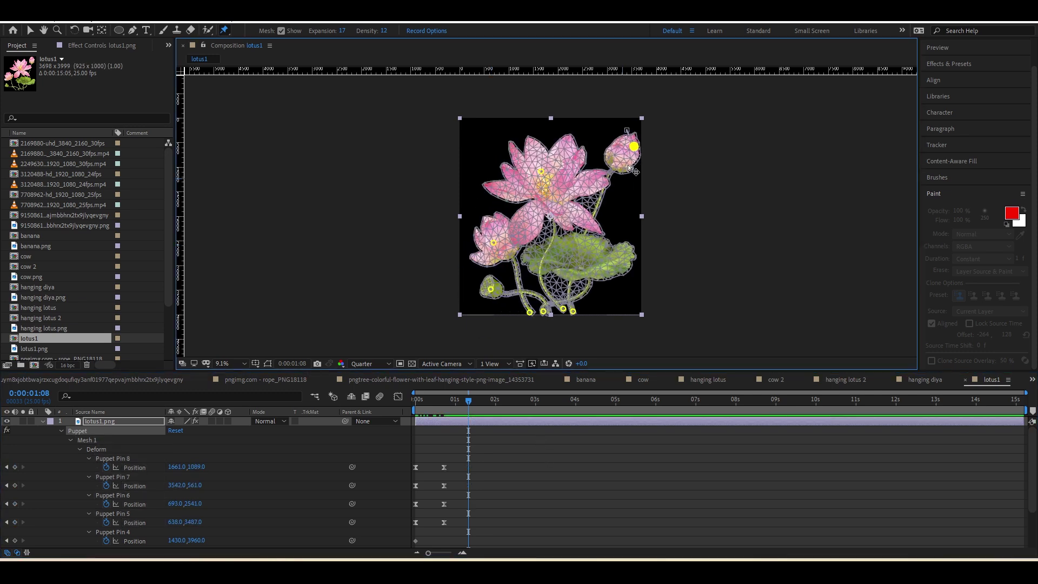
pyautogui.moveTo(629, 167); pyautogui.dragTo(622, 242)
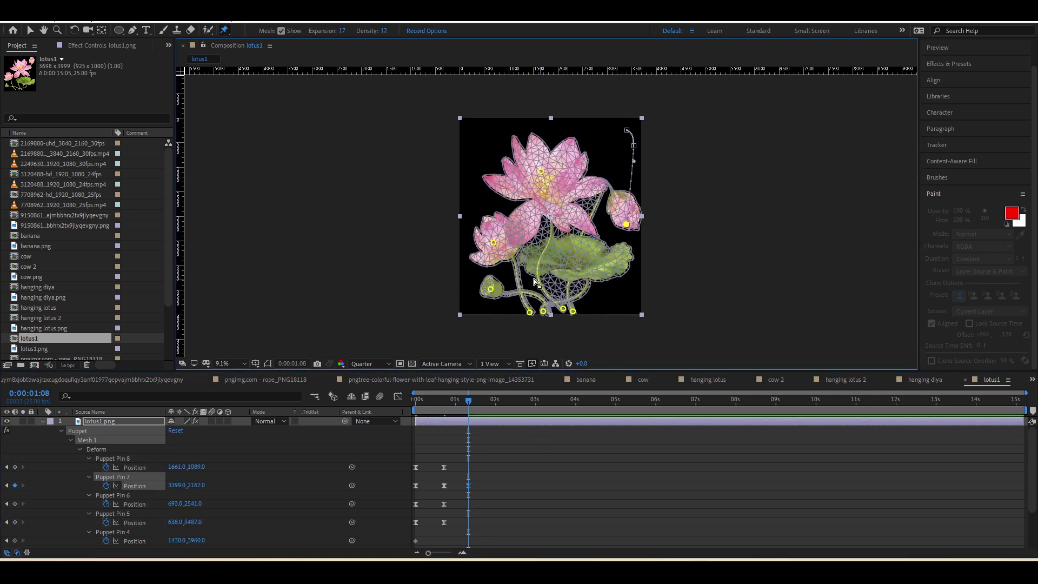
pyautogui.moveTo(534, 282); pyautogui.dragTo(514, 254)
# - Preview the new bud droop from the first frame
pyautogui.press('Home')
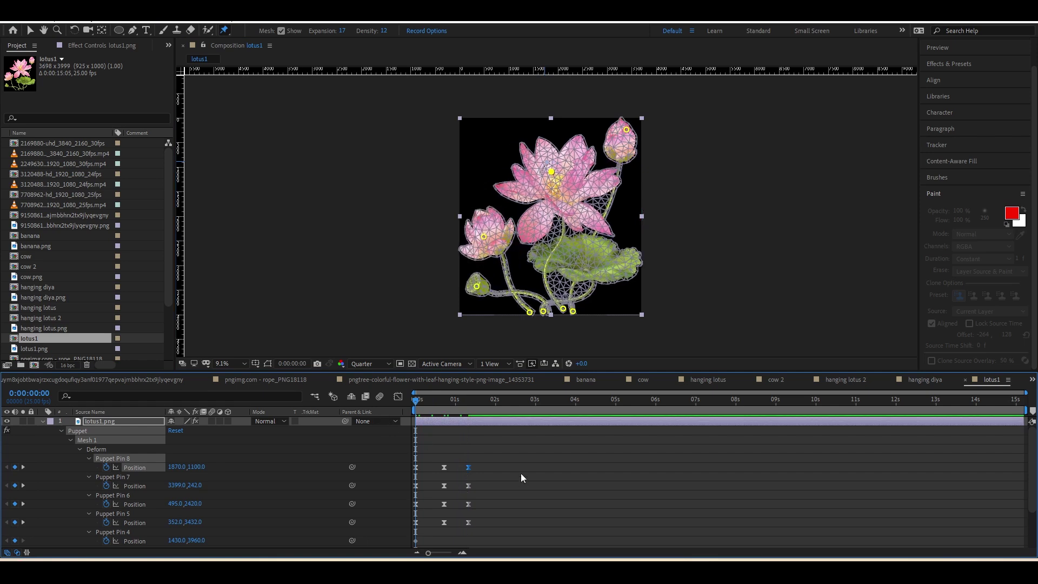
pyautogui.click(531, 466)
pyautogui.press('space')
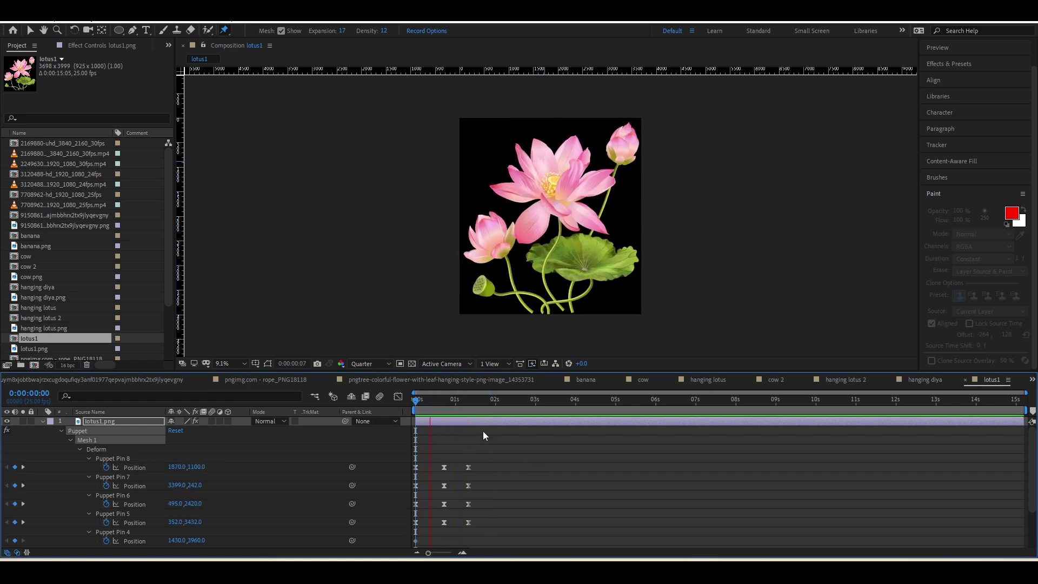
pyautogui.press('space')
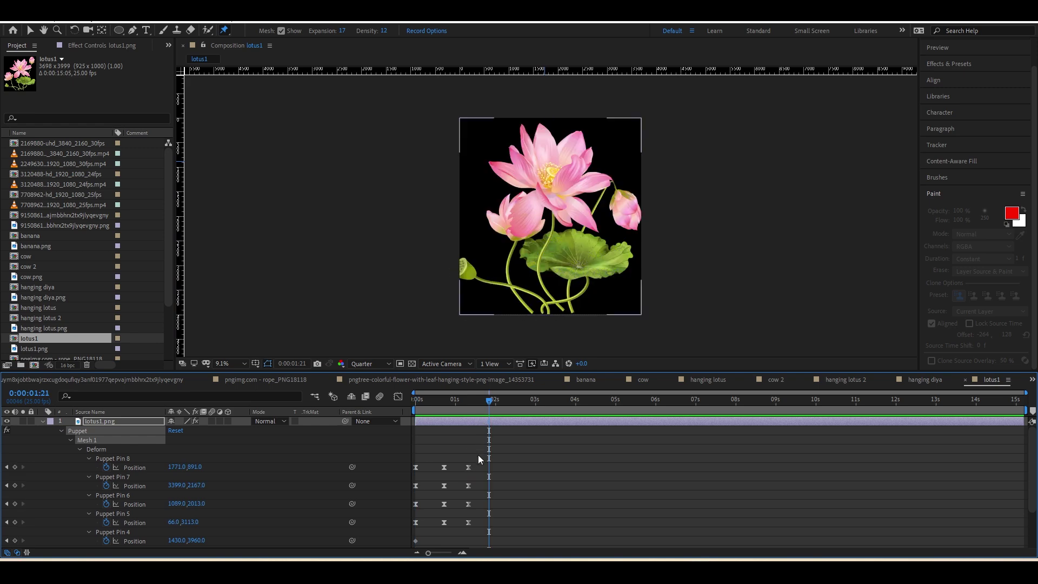
# - Copy and paste the pin keyframes to repeat the sway, hide the paint settings, and save the project
pyautogui.moveTo(478, 455); pyautogui.dragTo(413, 525)
pyautogui.hotkey('ctrl', 'c')
pyautogui.hotkey('ctrl', 'v')
pyautogui.press('Home')
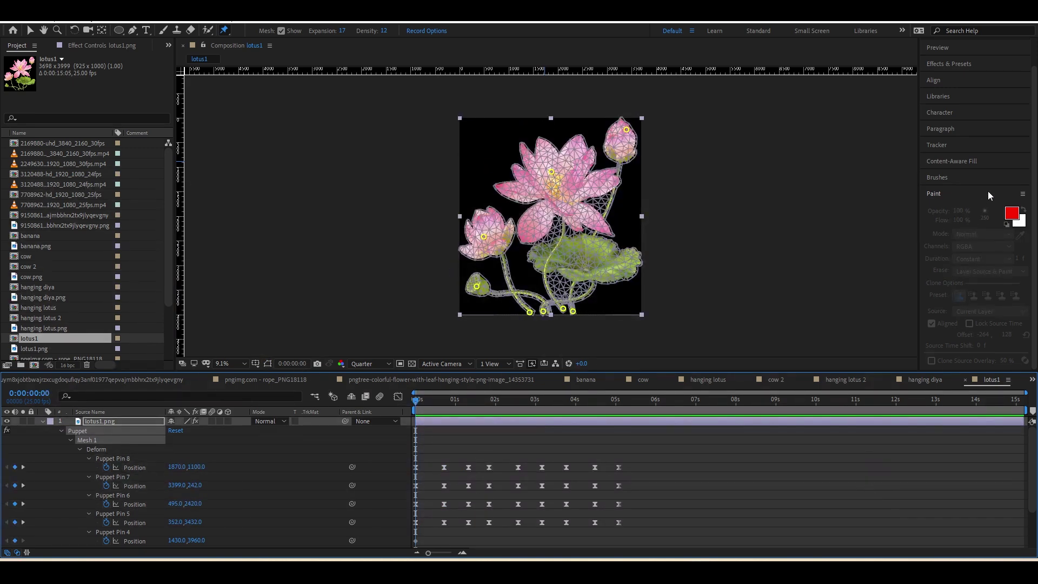
pyautogui.click(988, 193)
pyautogui.hotkey('ctrl', 's')
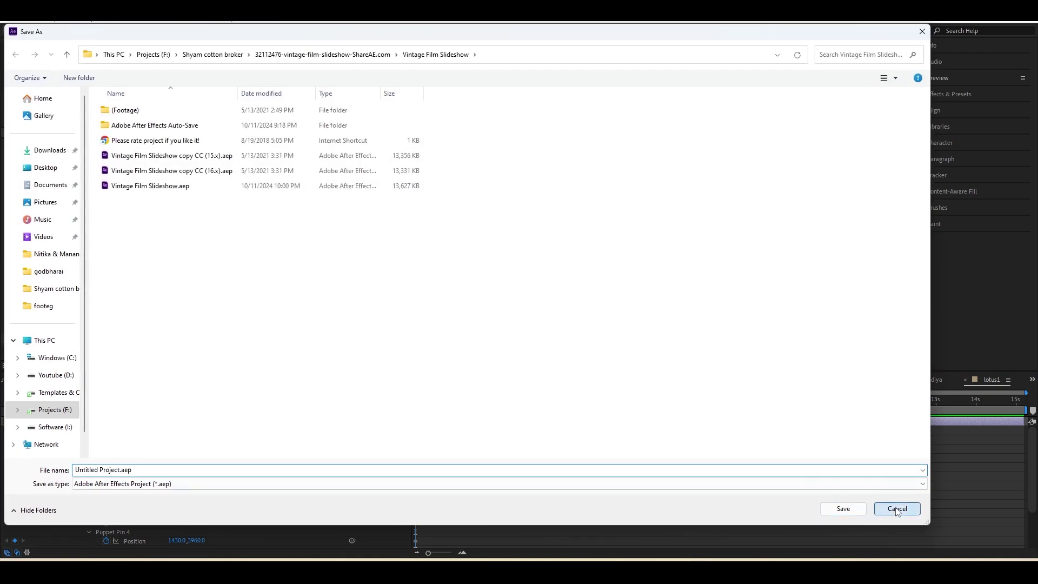
# - Cancel the Save As dialog, switch to the Selection tool, and deselect lotus1 to hide its pins
pyautogui.click(896, 510)
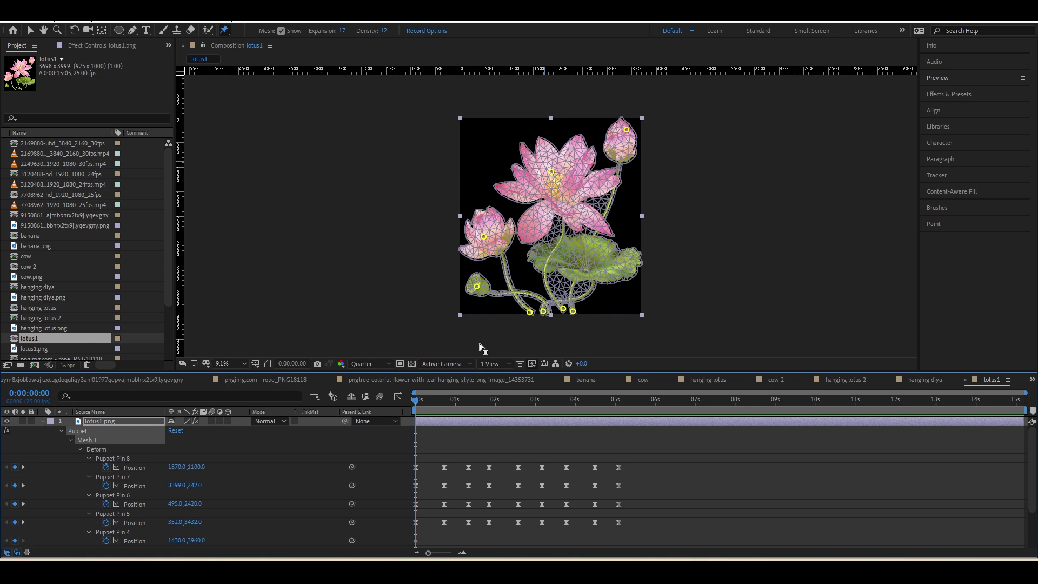
pyautogui.press('v')
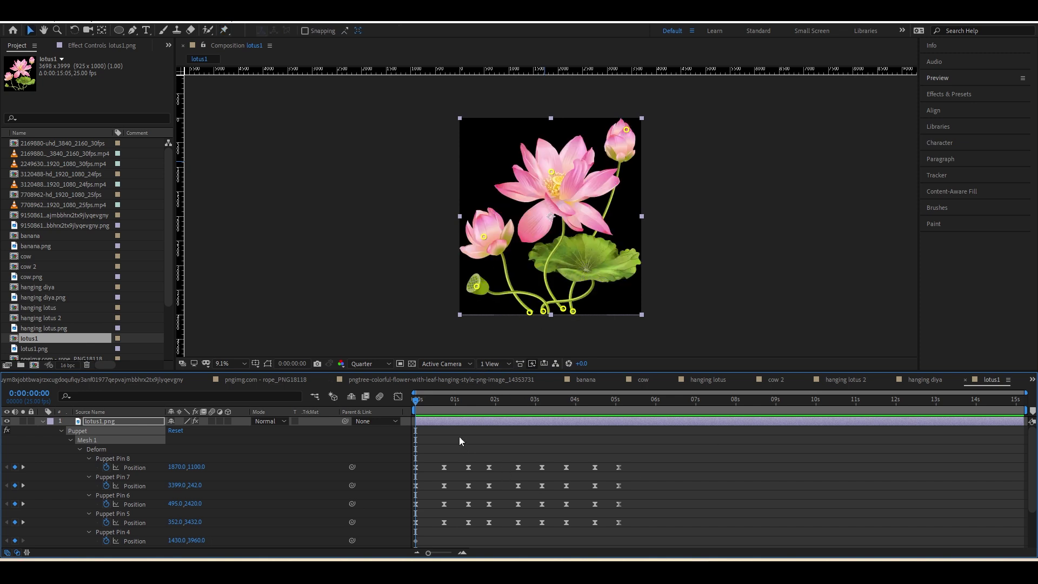
pyautogui.click(459, 441)
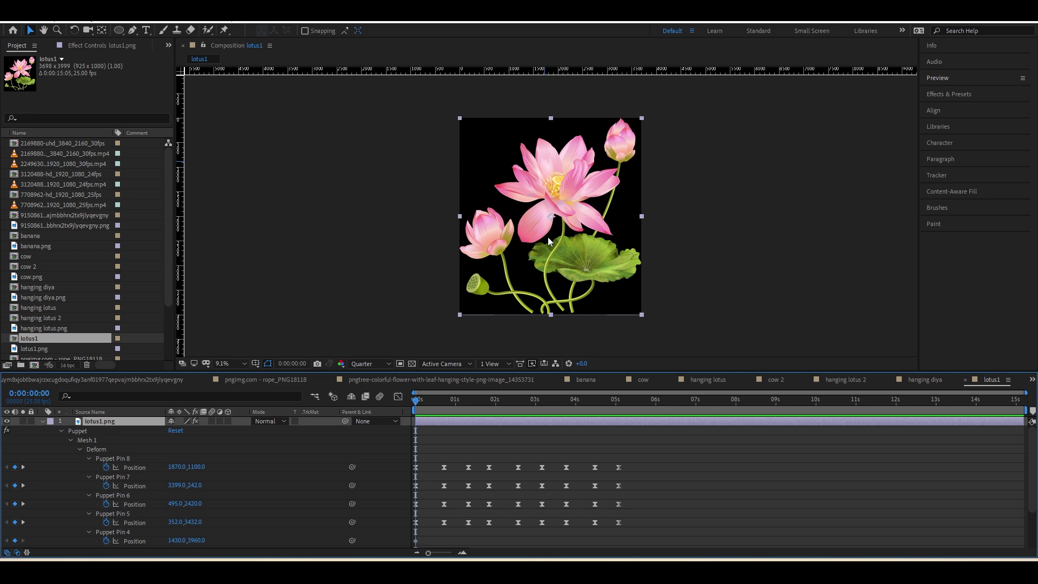